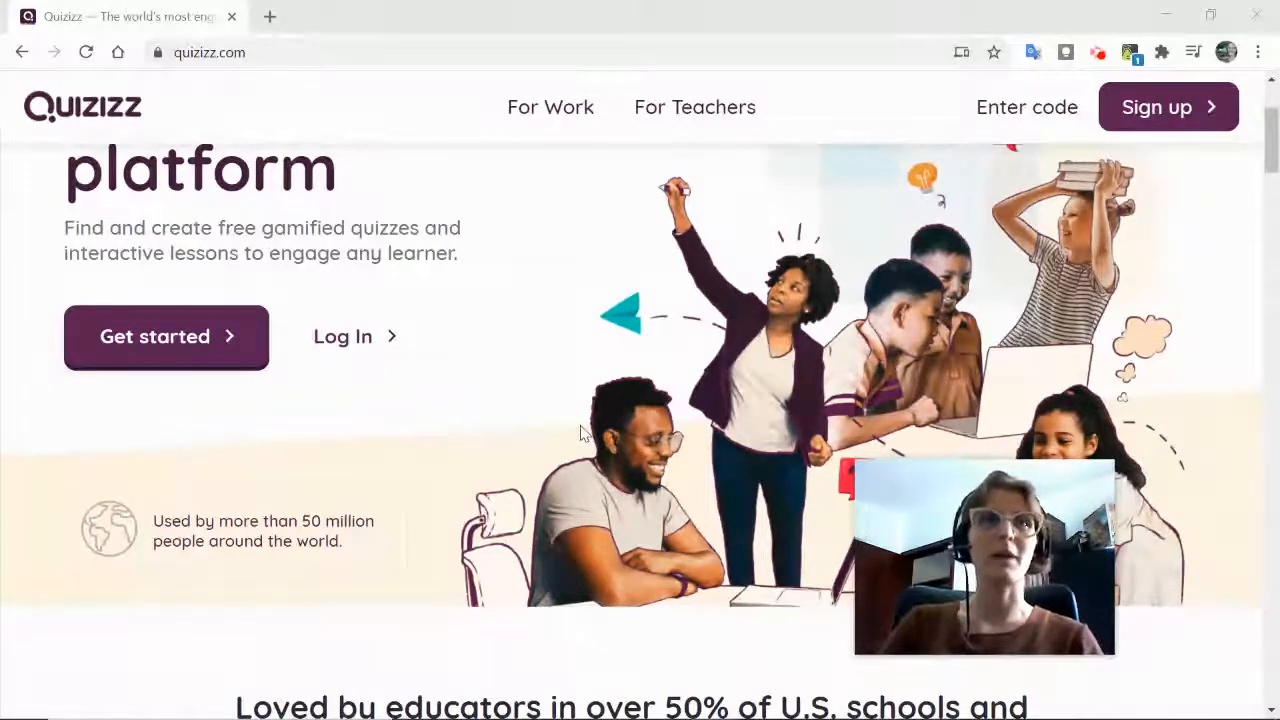
- Look through the Quizizz home page, from the device and feedback features to the subject library and footer
{"action": "scroll", "coordinate": [580, 432], "scroll_direction": "down", "scroll_amount": 15}
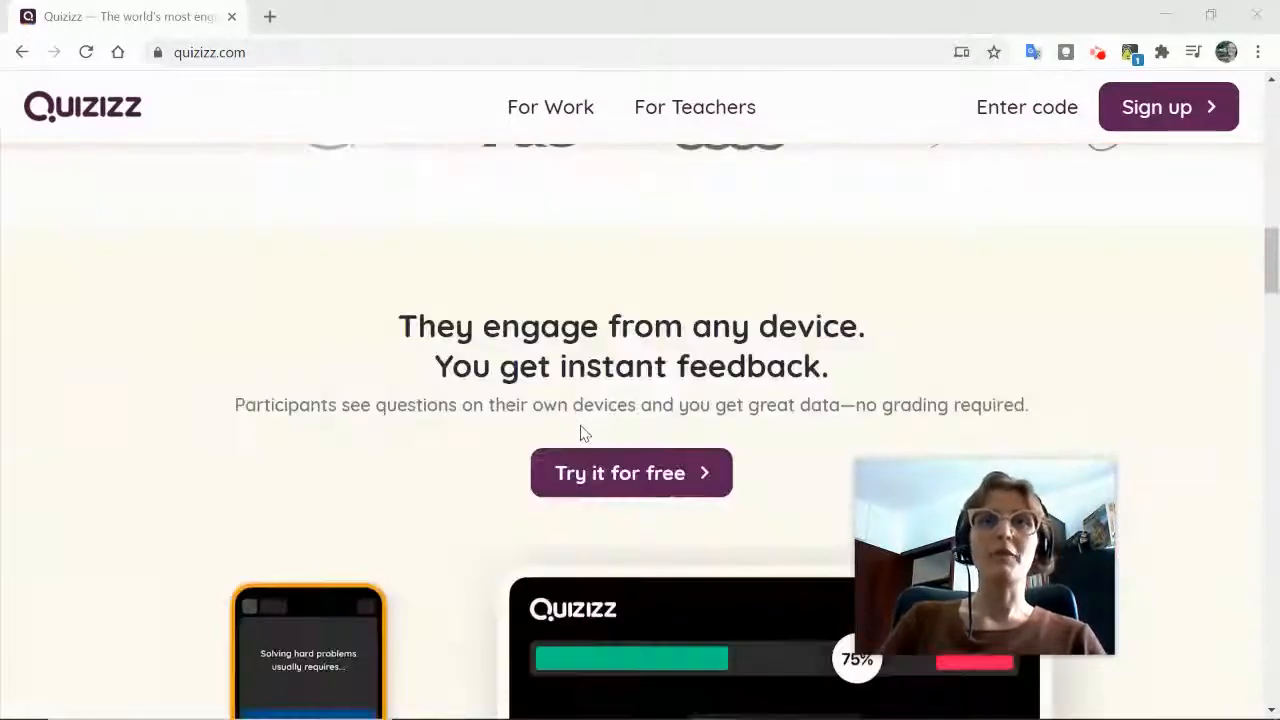
{"action": "scroll", "coordinate": [584, 433], "scroll_direction": "down", "scroll_amount": 2}
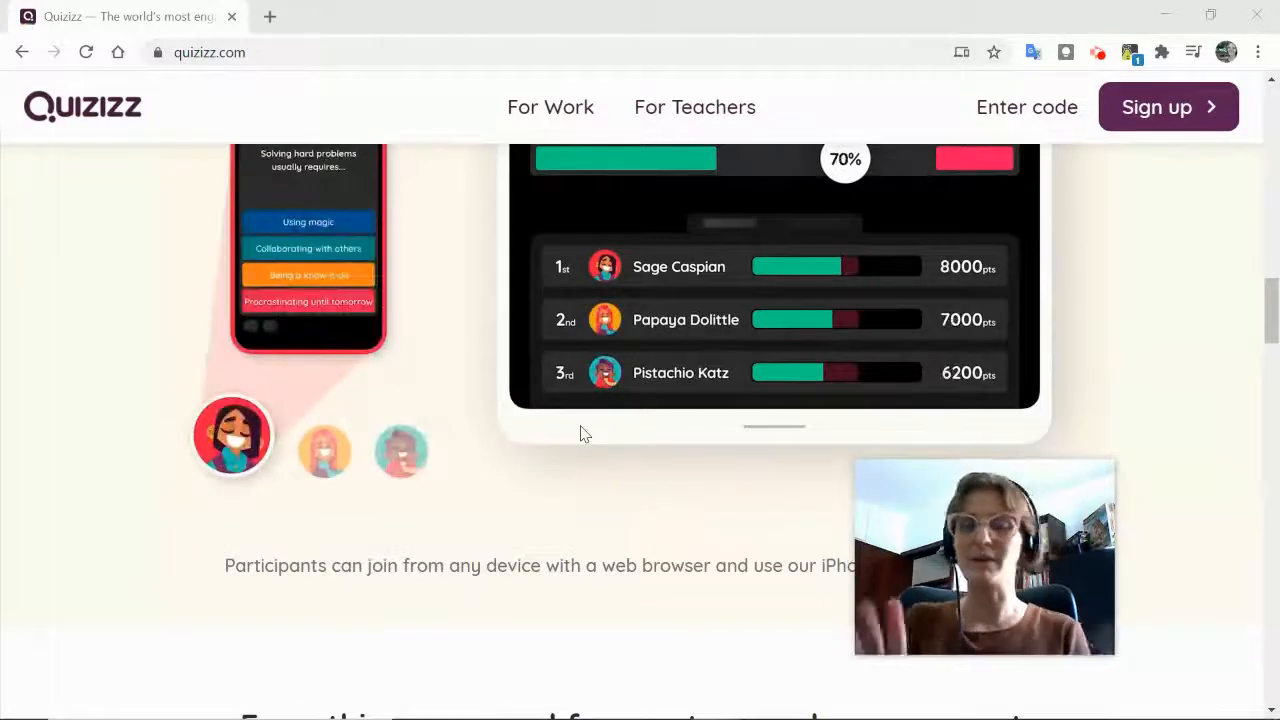
{"action": "scroll", "coordinate": [584, 434], "scroll_direction": "down", "scroll_amount": 3}
{"action": "scroll", "coordinate": [584, 434], "scroll_direction": "down", "scroll_amount": 6}
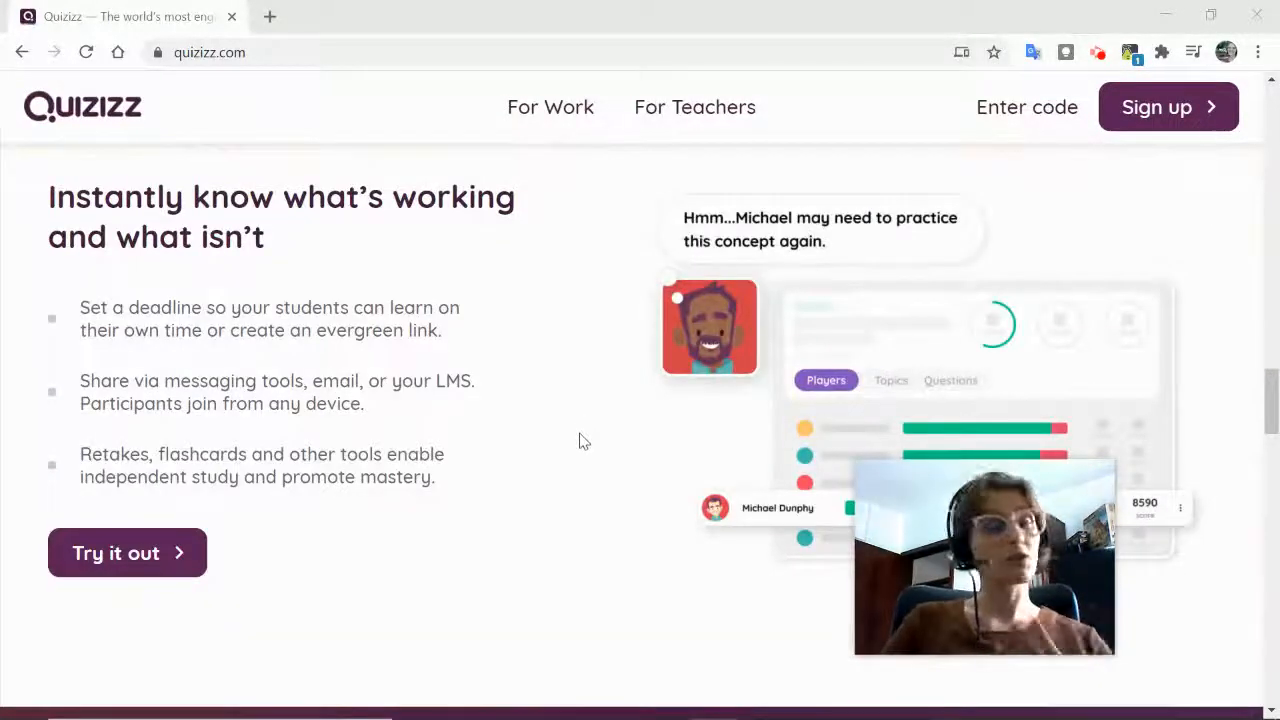
{"action": "scroll", "coordinate": [584, 441], "scroll_direction": "down", "scroll_amount": 9}
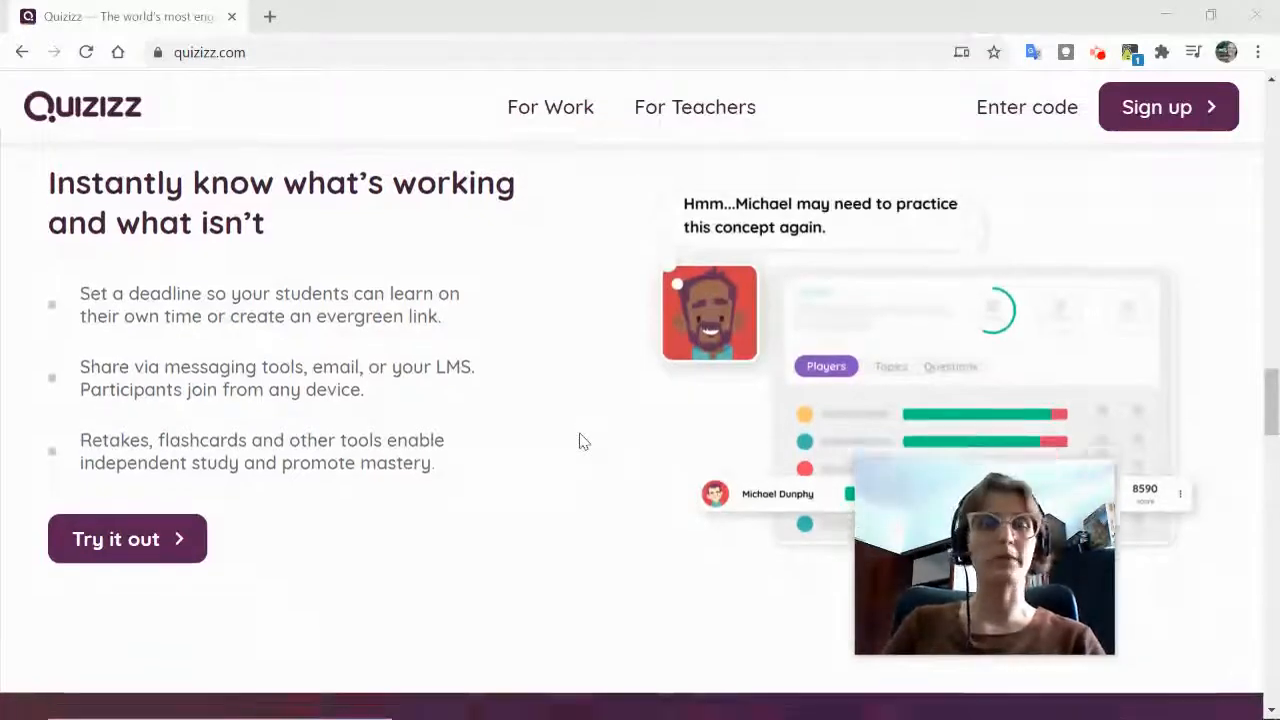
{"action": "scroll", "coordinate": [584, 441], "scroll_direction": "down", "scroll_amount": 7}
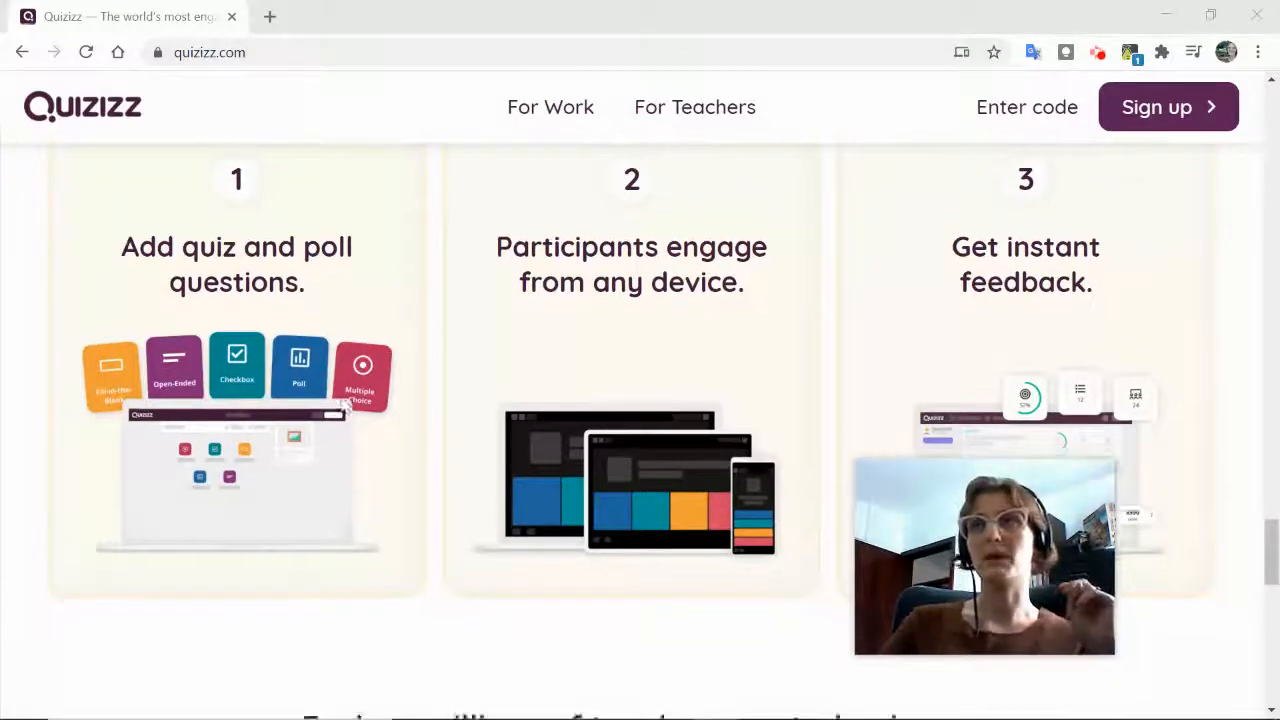
{"action": "scroll", "coordinate": [355, 400], "scroll_direction": "down", "scroll_amount": 2}
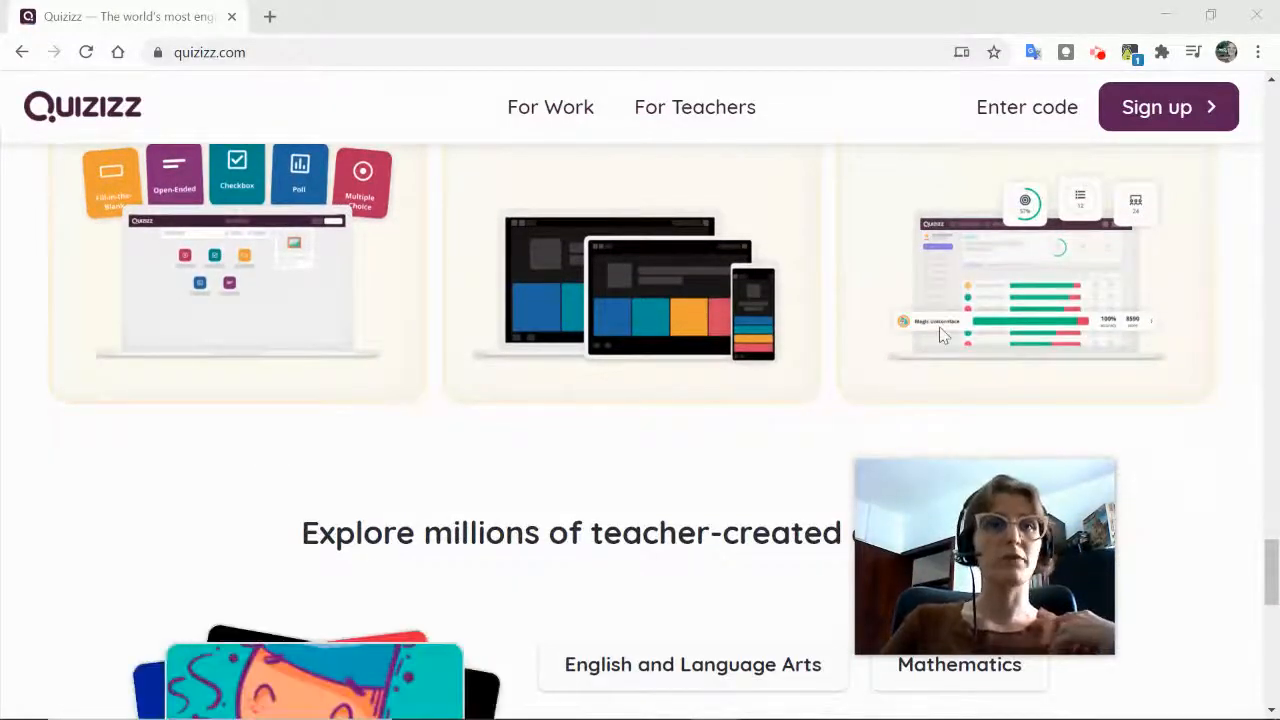
{"action": "scroll", "coordinate": [794, 363], "scroll_direction": "down", "scroll_amount": 3}
{"action": "scroll", "coordinate": [758, 388], "scroll_direction": "down", "scroll_amount": 3}
{"action": "scroll", "coordinate": [756, 388], "scroll_direction": "down", "scroll_amount": 3}
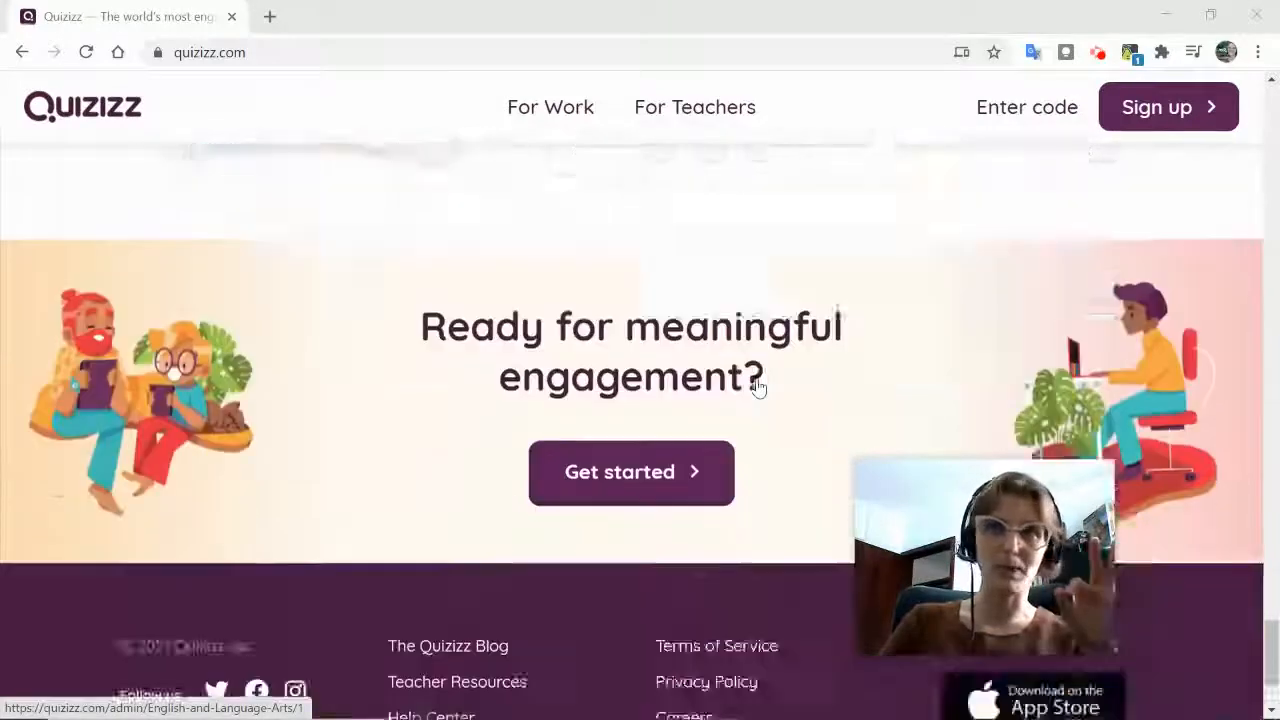
{"action": "scroll", "coordinate": [754, 417], "scroll_direction": "up", "scroll_amount": 15}
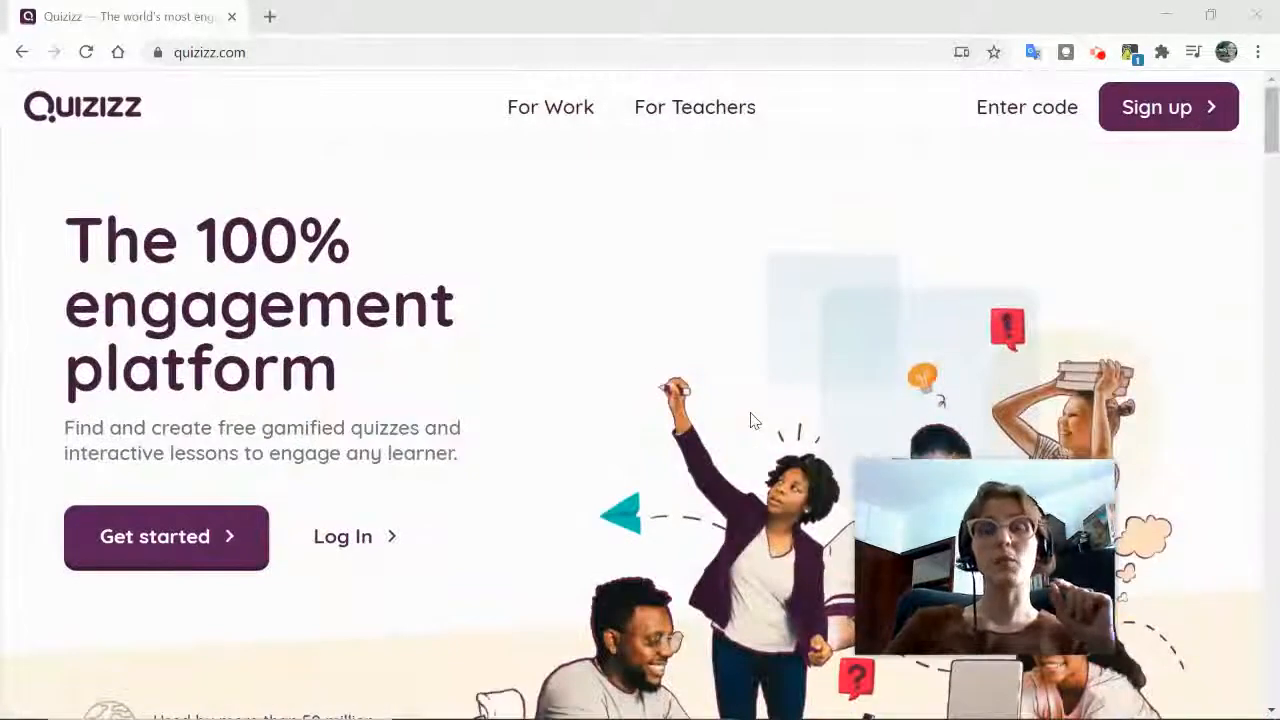
- Open the page for teachers and get started with creating a free account
{"action": "left_click_drag", "start_coordinate": [920, 492], "coordinate": [495, 540]}
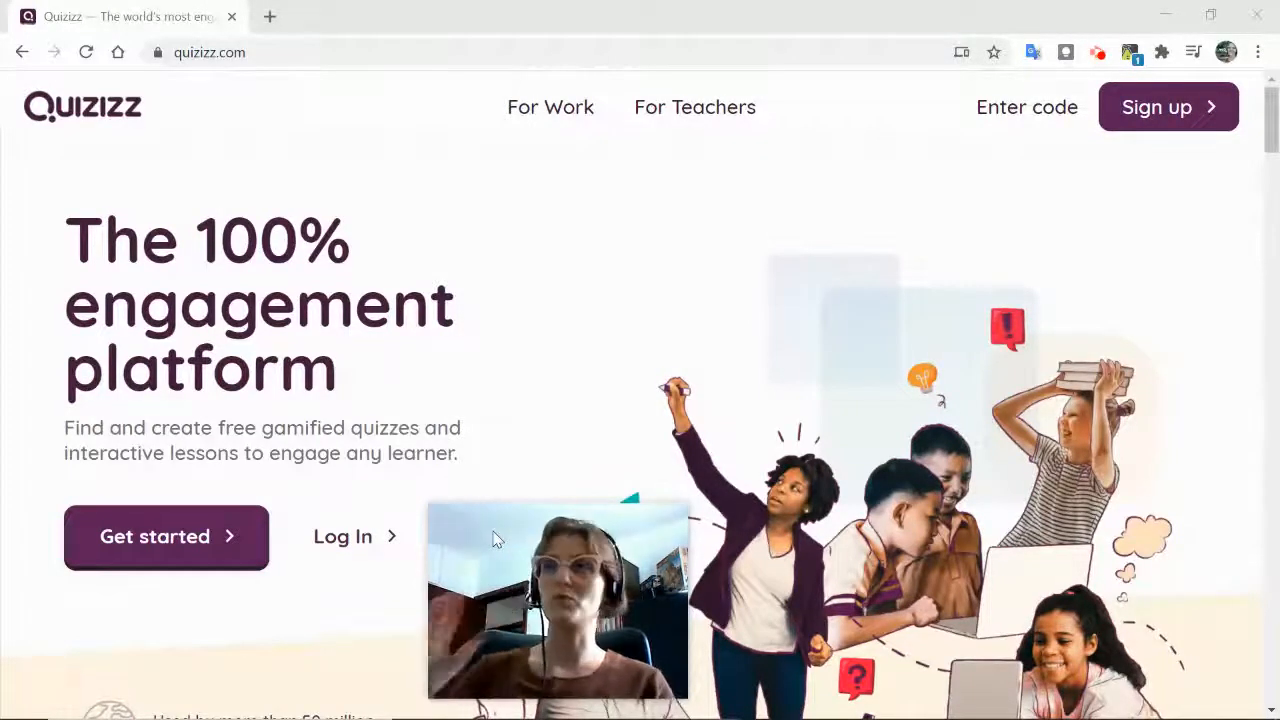
{"action": "mouse_move", "coordinate": [495, 540]}
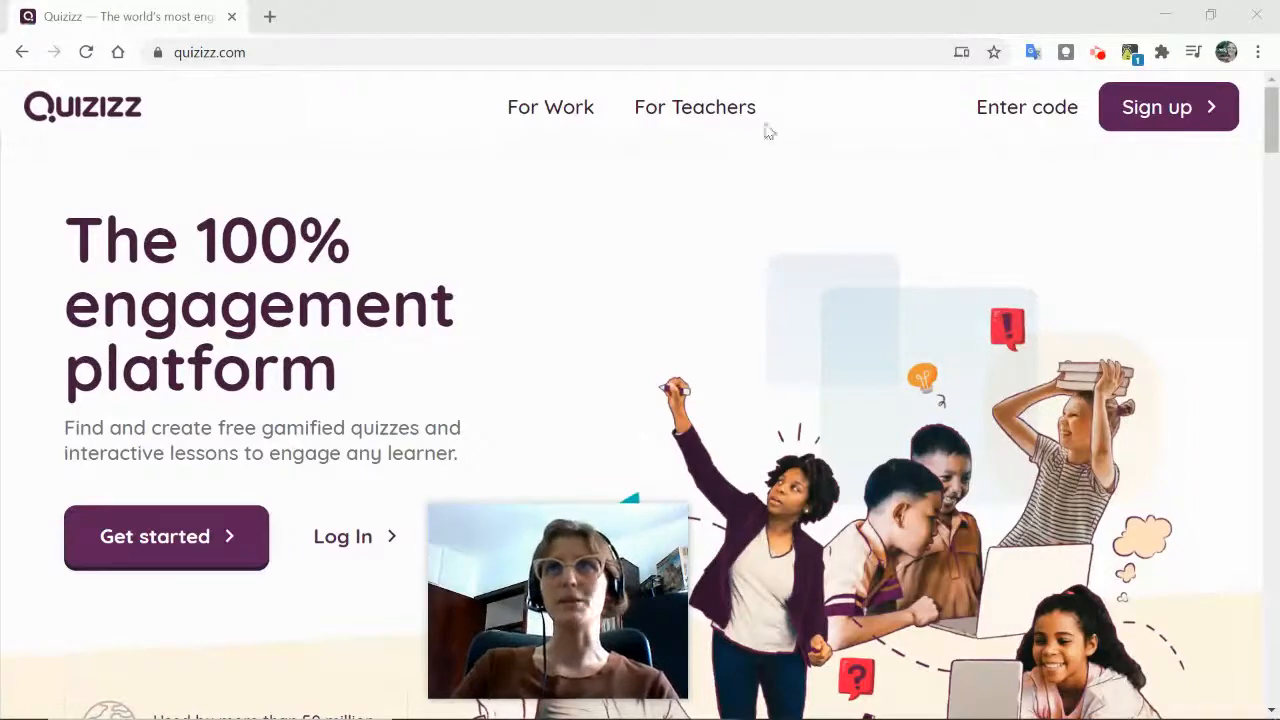
{"action": "left_click", "coordinate": [700, 110]}
{"action": "scroll", "coordinate": [486, 471], "scroll_direction": "down", "scroll_amount": 3}
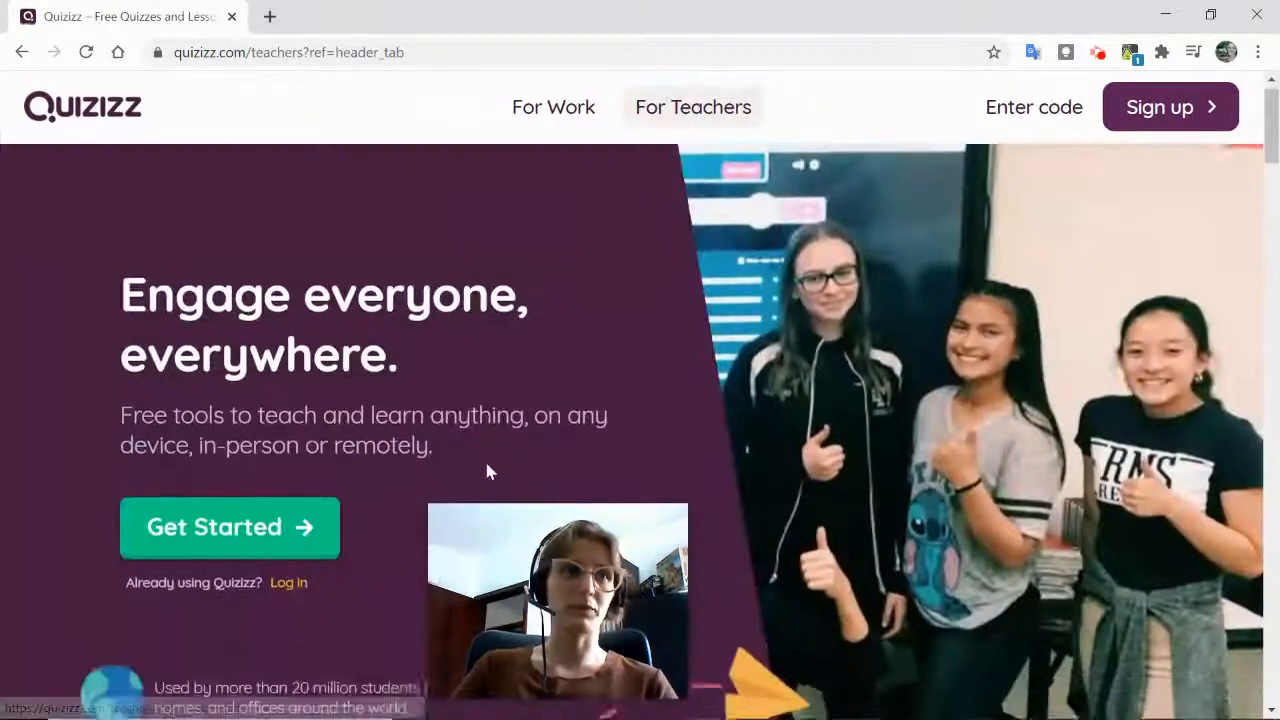
{"action": "left_click", "coordinate": [241, 373]}
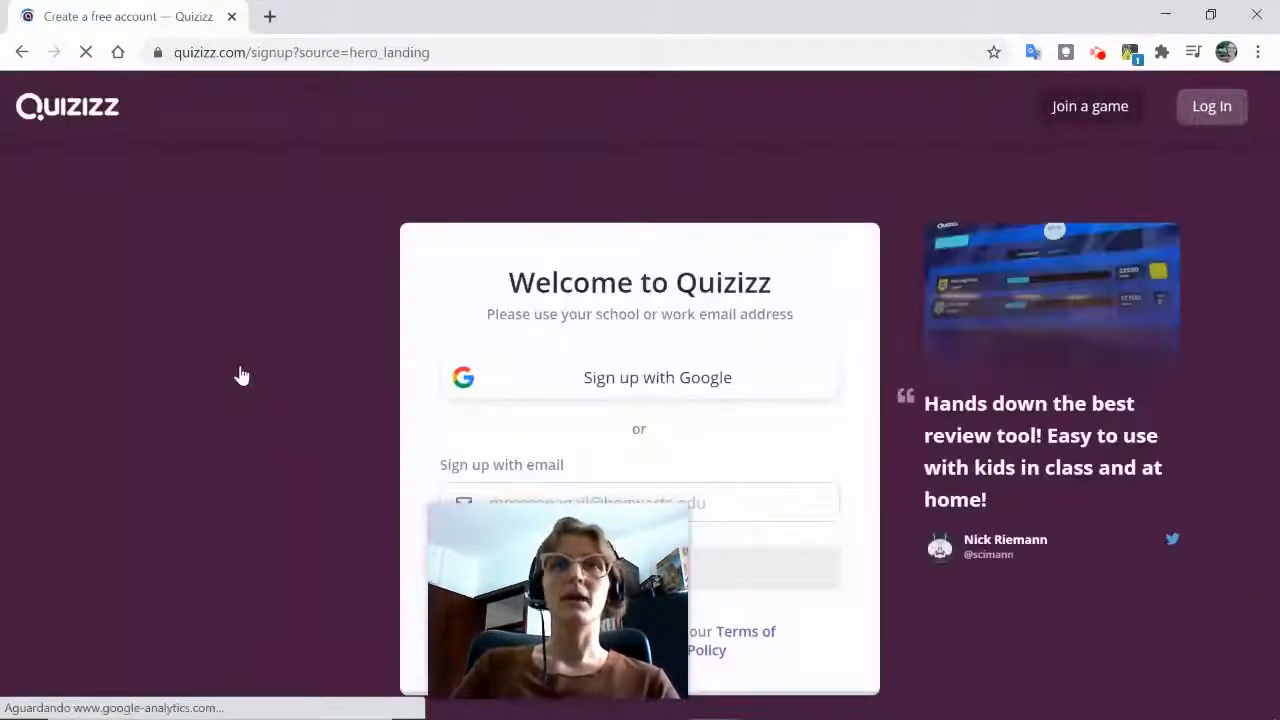
- Sign up with Google, choosing the fourth account in the account list
{"action": "left_click_drag", "start_coordinate": [607, 587], "coordinate": [307, 377]}
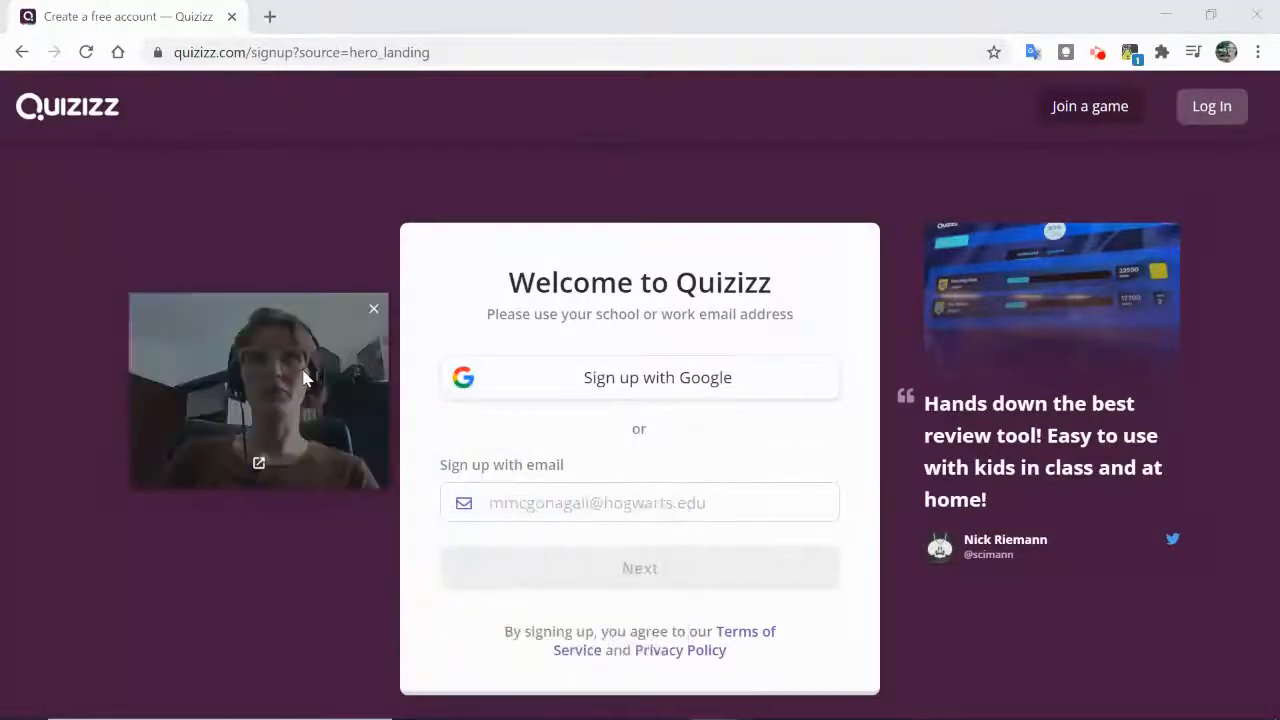
{"action": "left_click", "coordinate": [704, 399]}
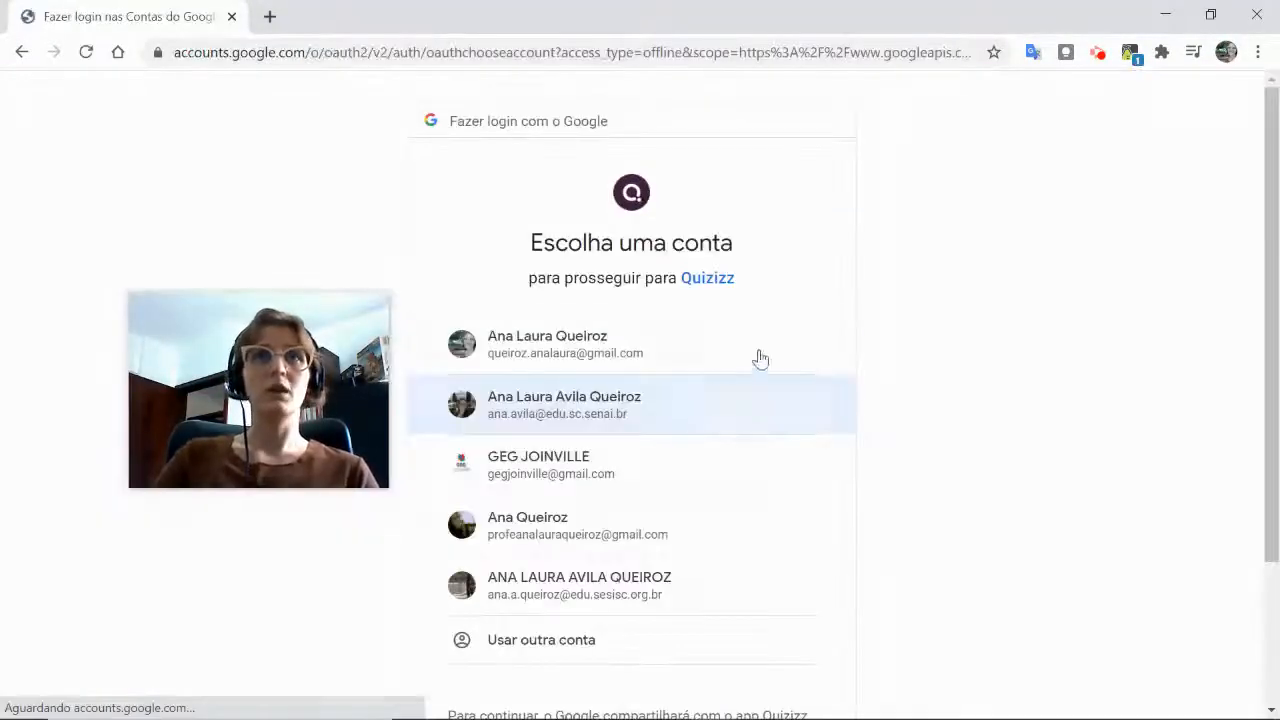
{"action": "scroll", "coordinate": [700, 380], "scroll_direction": "down", "scroll_amount": 1}
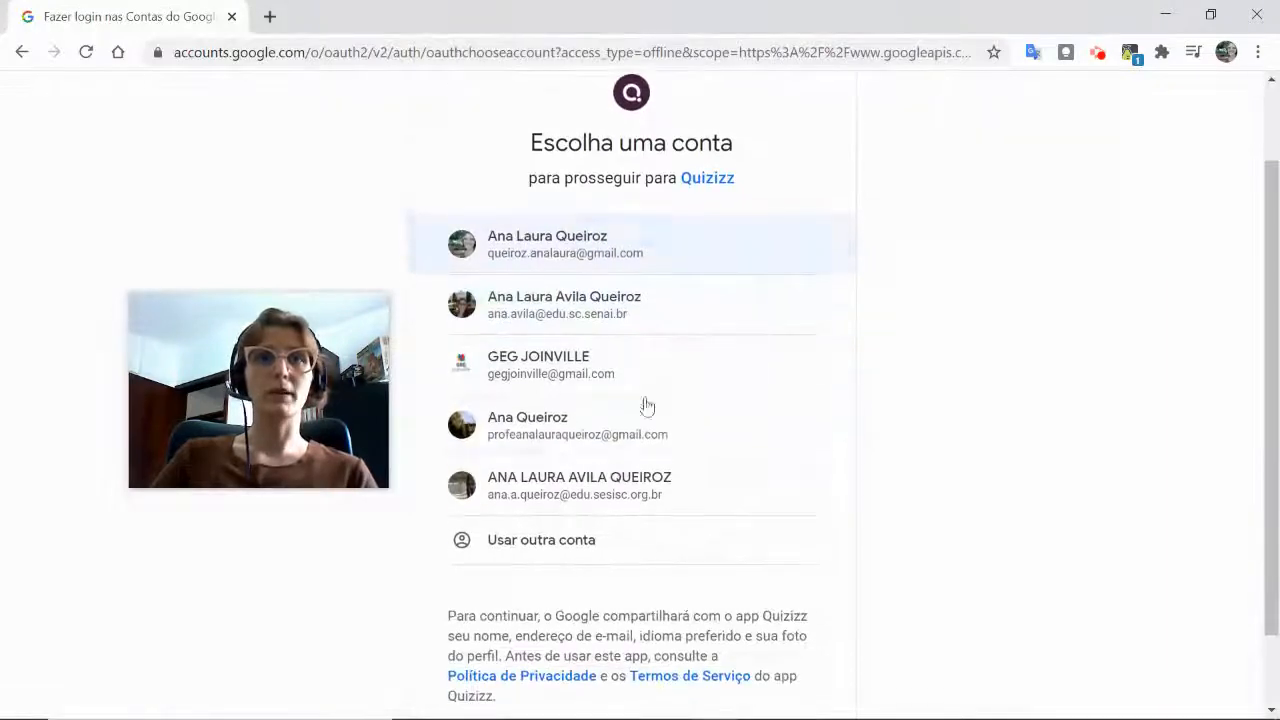
{"action": "left_click", "coordinate": [562, 438]}
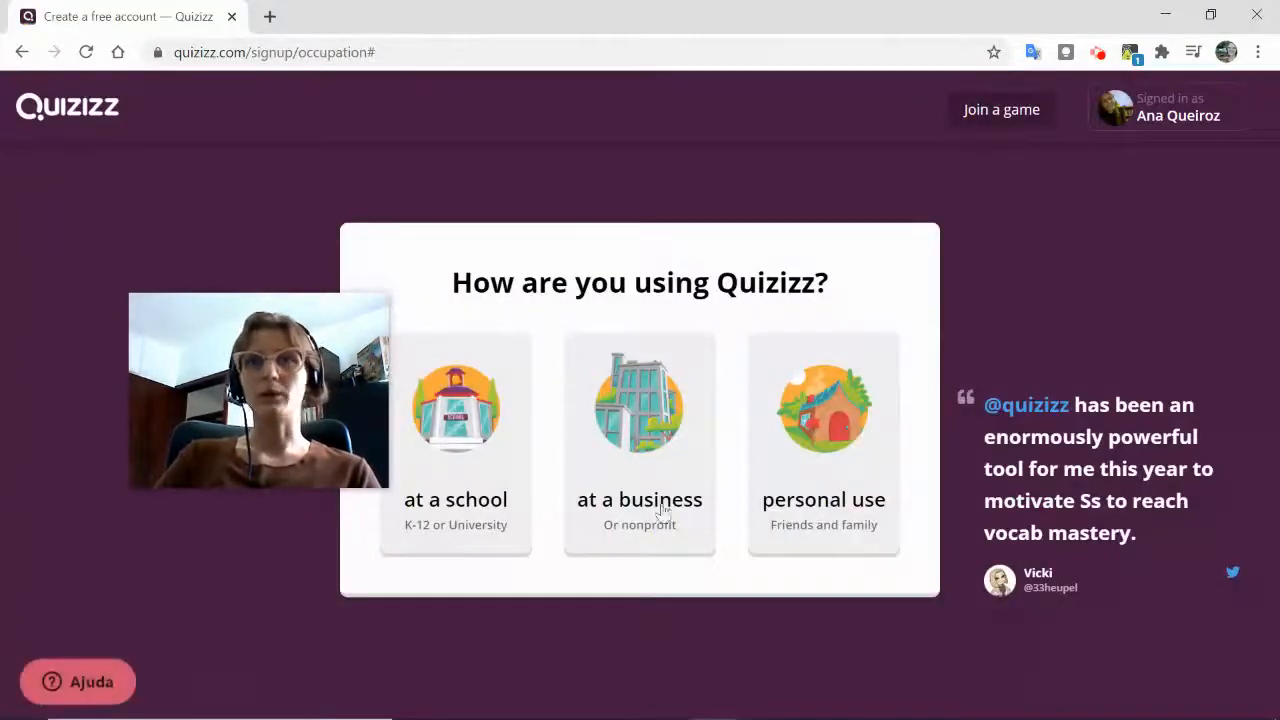
- Set the account's use to at a school and its role to Teacher
{"action": "left_click", "coordinate": [472, 437]}
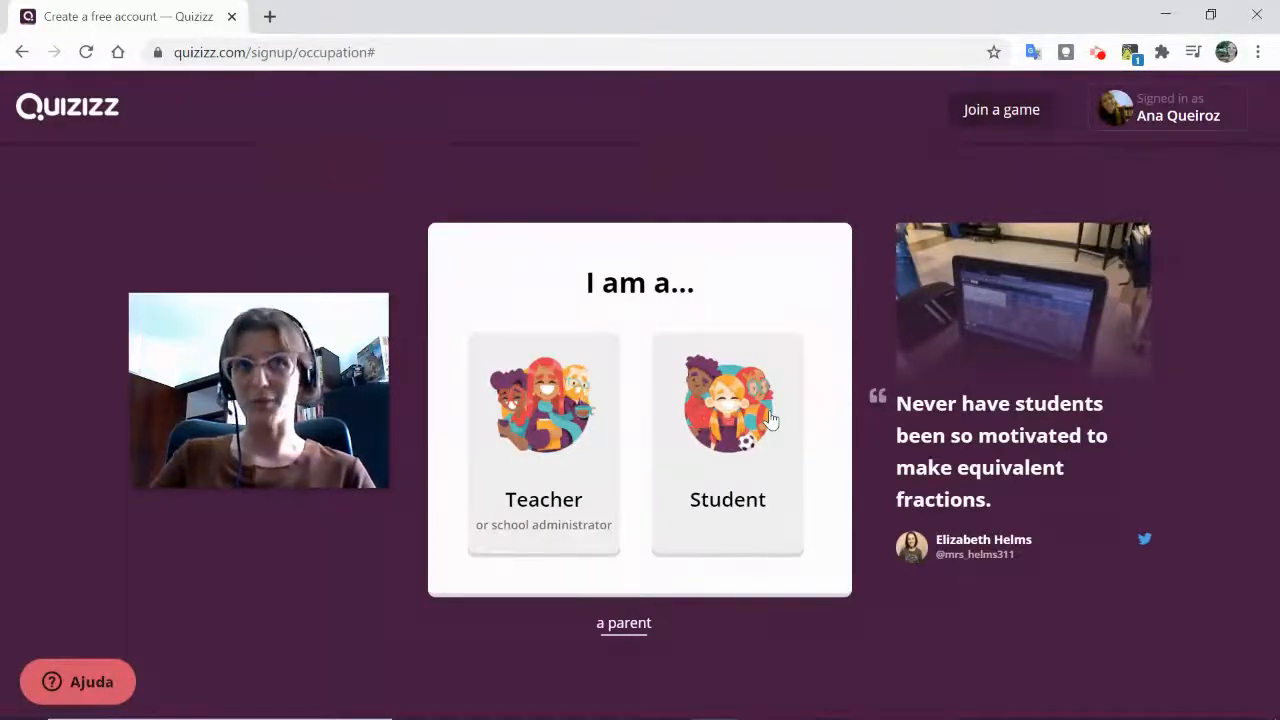
{"action": "left_click", "coordinate": [544, 424]}
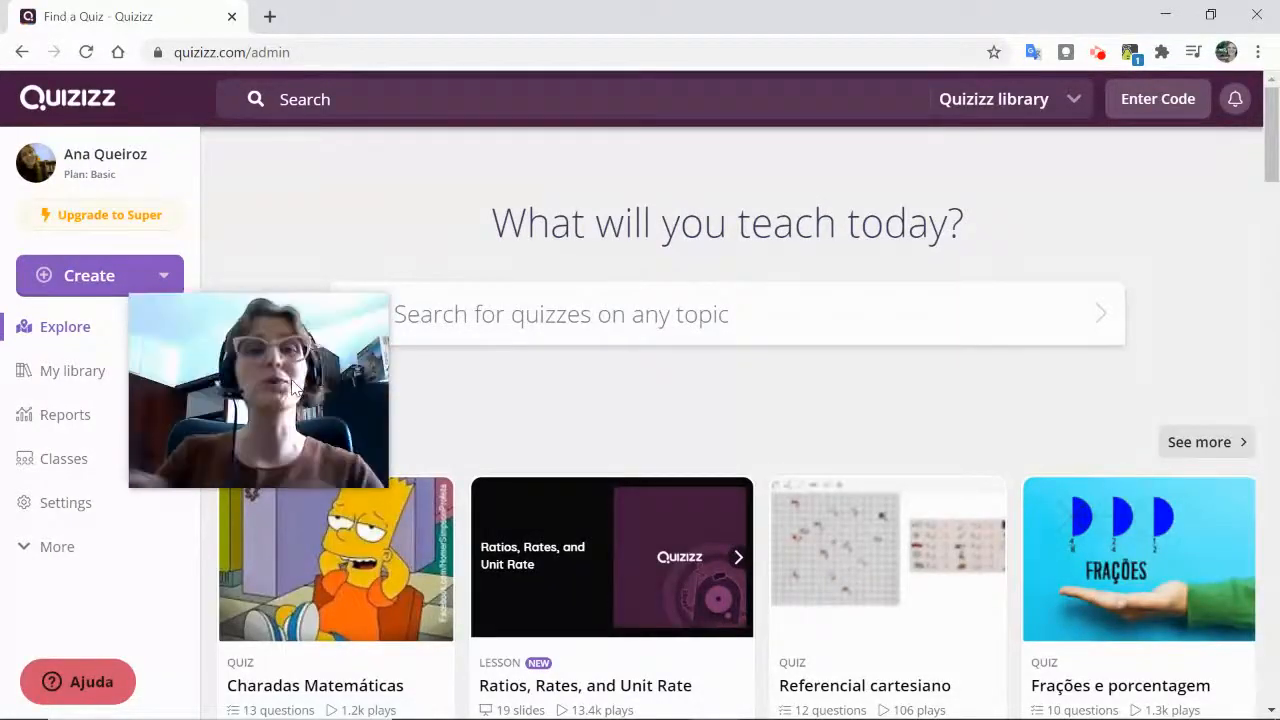
{"action": "left_click_drag", "start_coordinate": [243, 349], "coordinate": [1093, 215]}
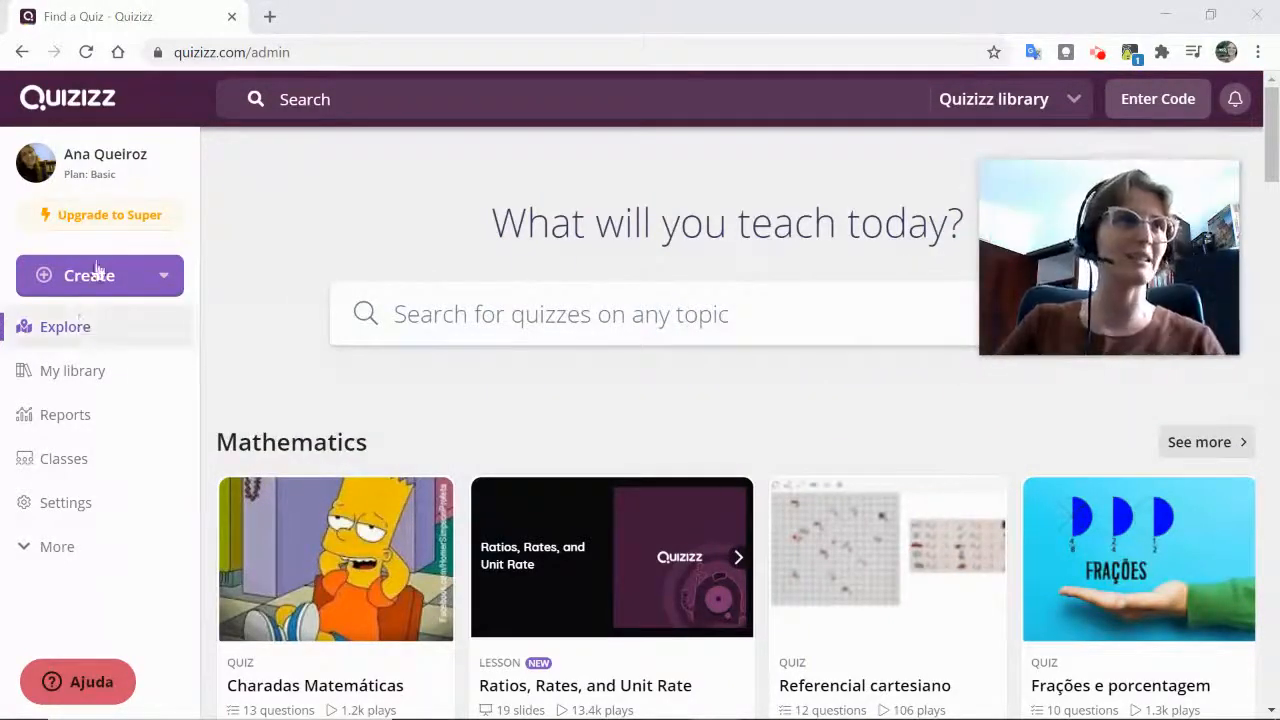
- Open the user profile and view its Collections, Meme sets and Quizzes sections
{"action": "left_click", "coordinate": [104, 166]}
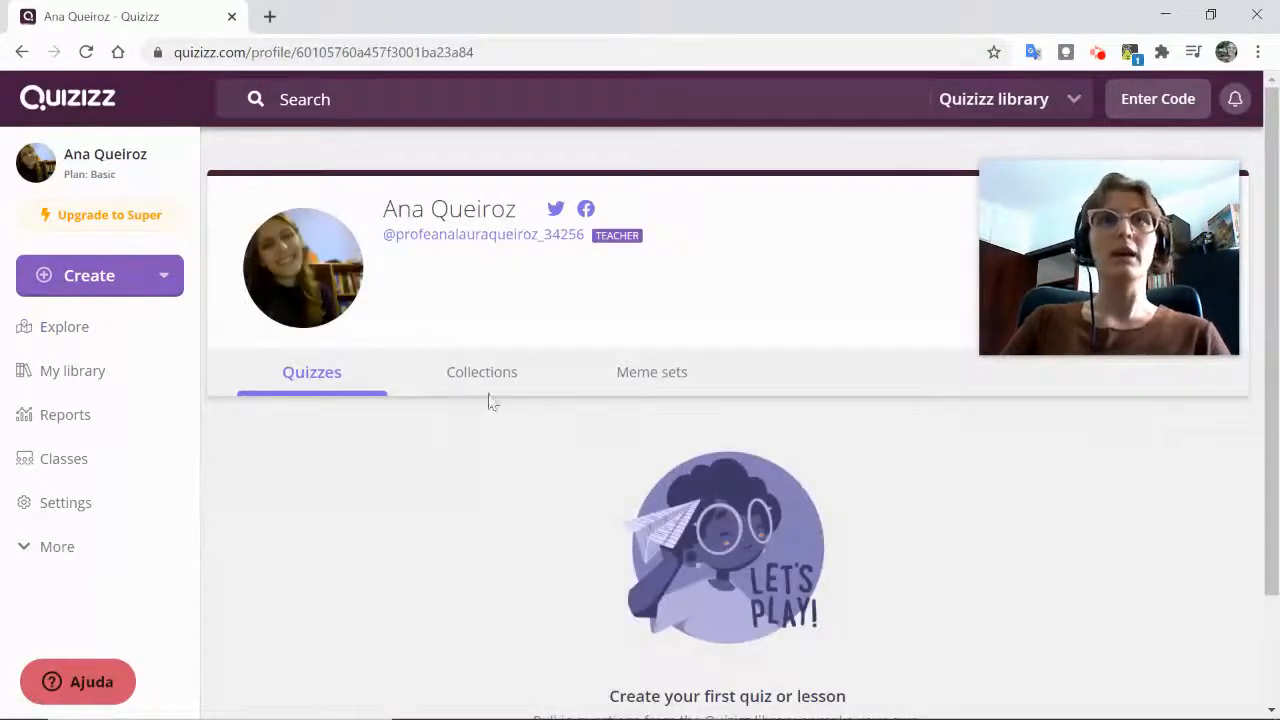
{"action": "left_click", "coordinate": [484, 376]}
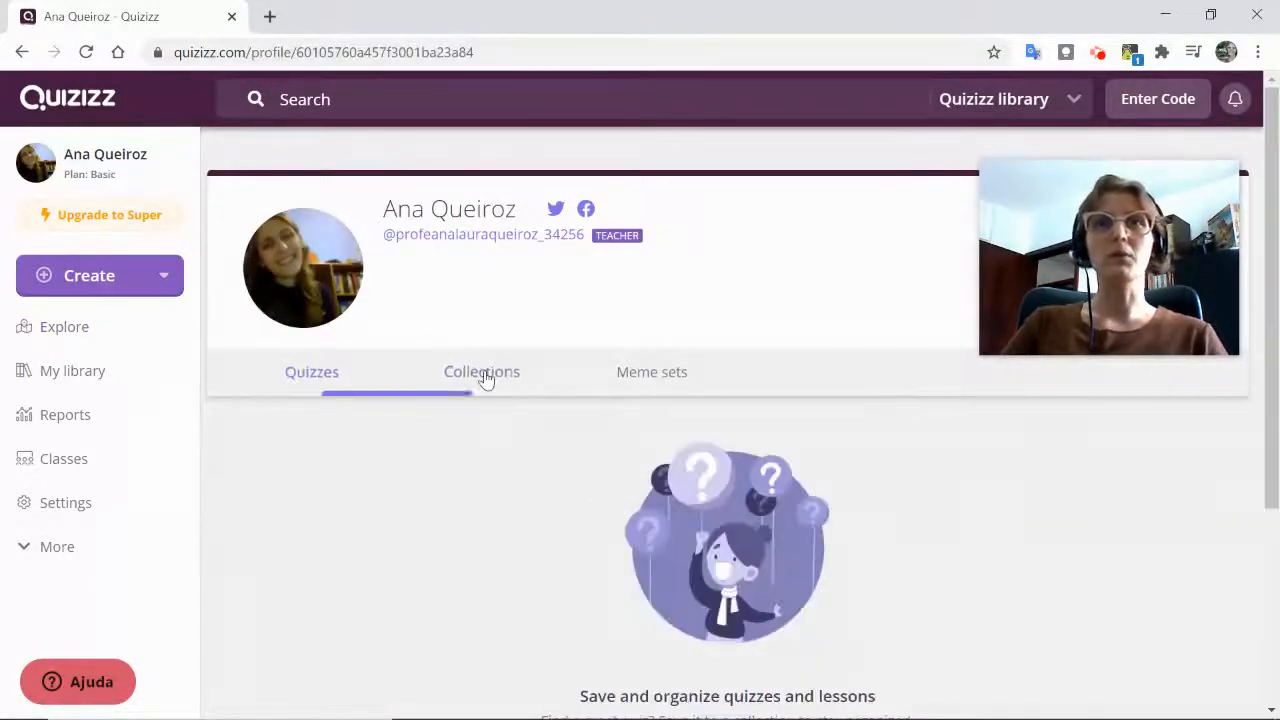
{"action": "left_click", "coordinate": [658, 376]}
{"action": "left_click", "coordinate": [309, 380]}
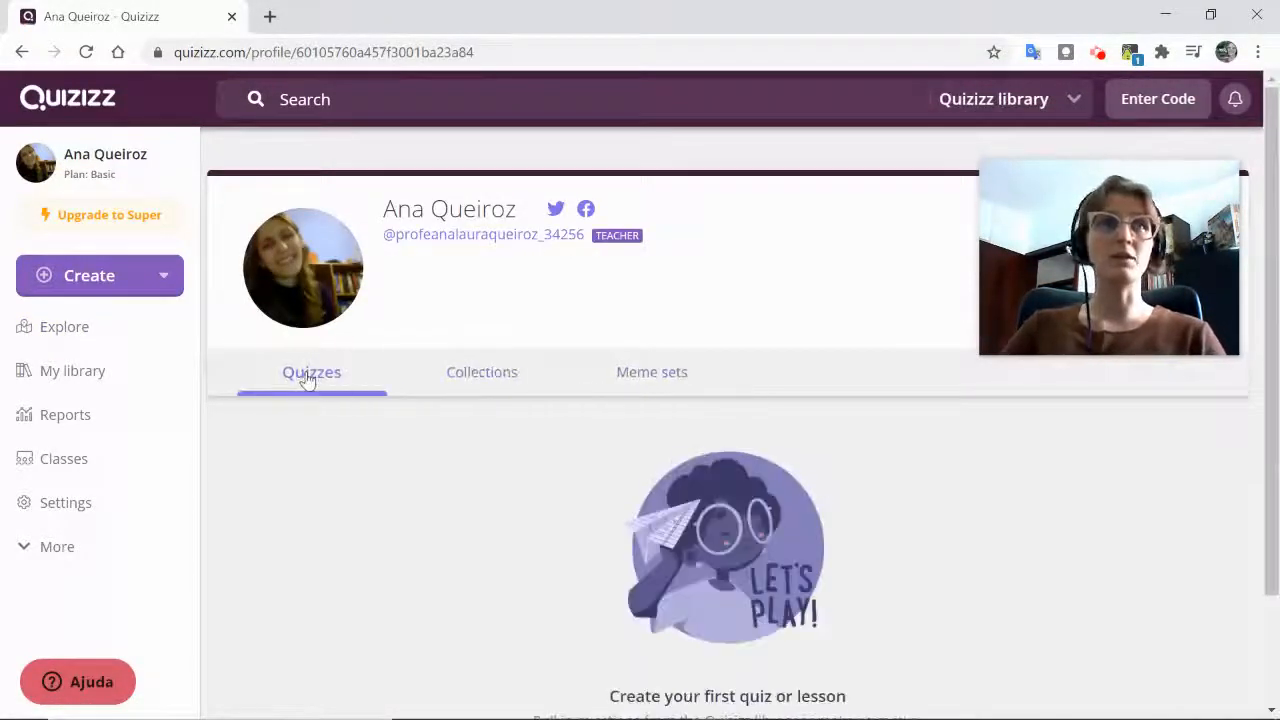
- Open the account settings and set the preferred language to Español
{"action": "left_click", "coordinate": [63, 557]}
{"action": "scroll", "coordinate": [80, 540], "scroll_direction": "down", "scroll_amount": 1}
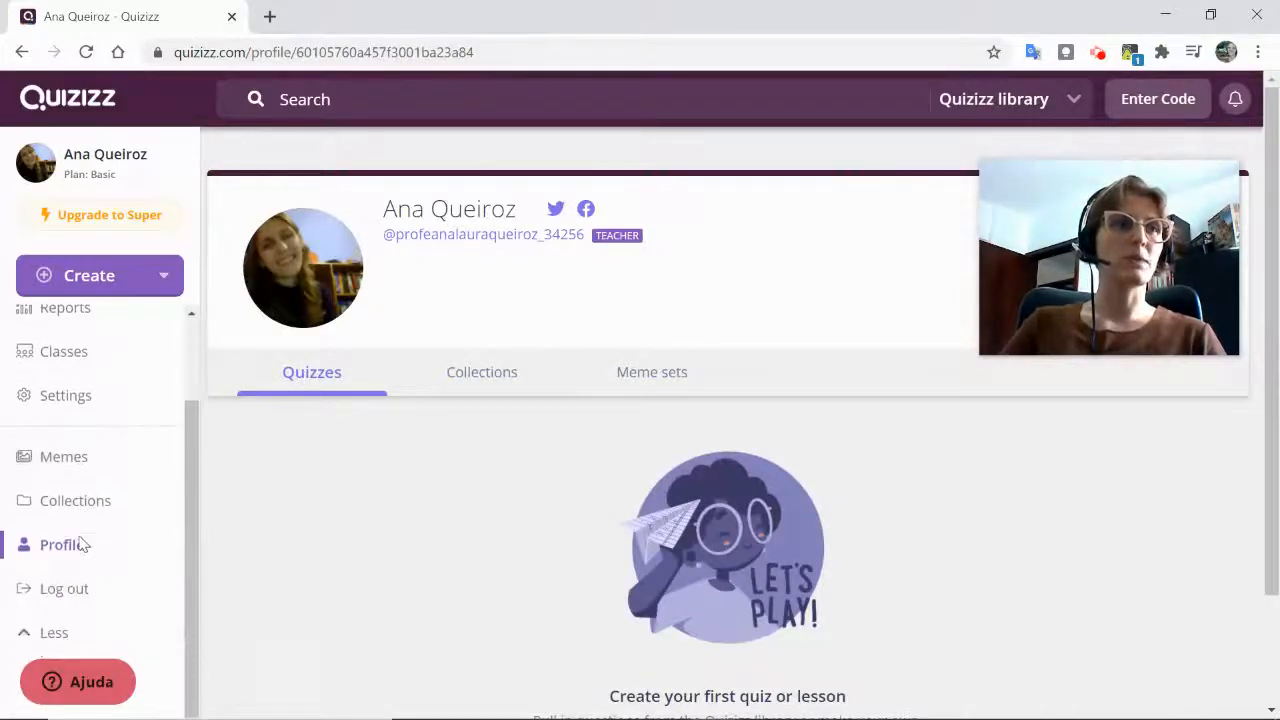
{"action": "left_click", "coordinate": [78, 410]}
{"action": "scroll", "coordinate": [692, 476], "scroll_direction": "down", "scroll_amount": 2}
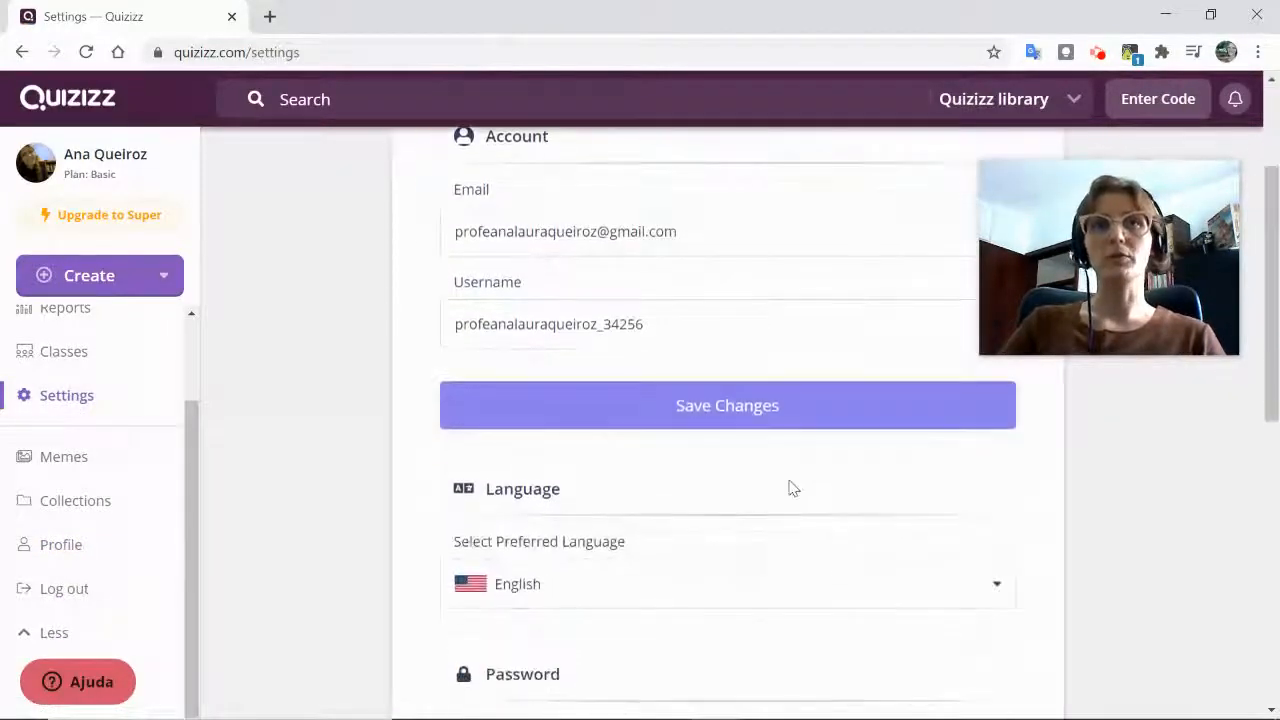
{"action": "scroll", "coordinate": [676, 468], "scroll_direction": "down", "scroll_amount": 2}
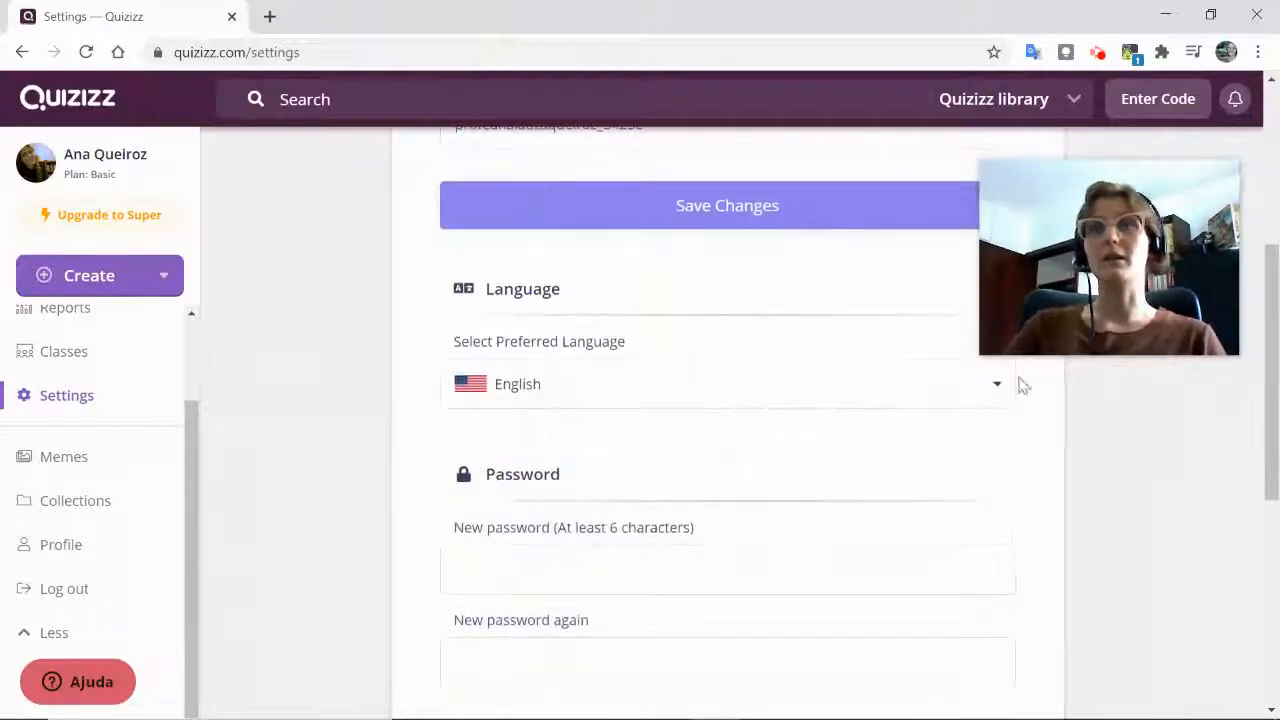
{"action": "left_click", "coordinate": [991, 390]}
{"action": "scroll", "coordinate": [677, 574], "scroll_direction": "down", "scroll_amount": 4}
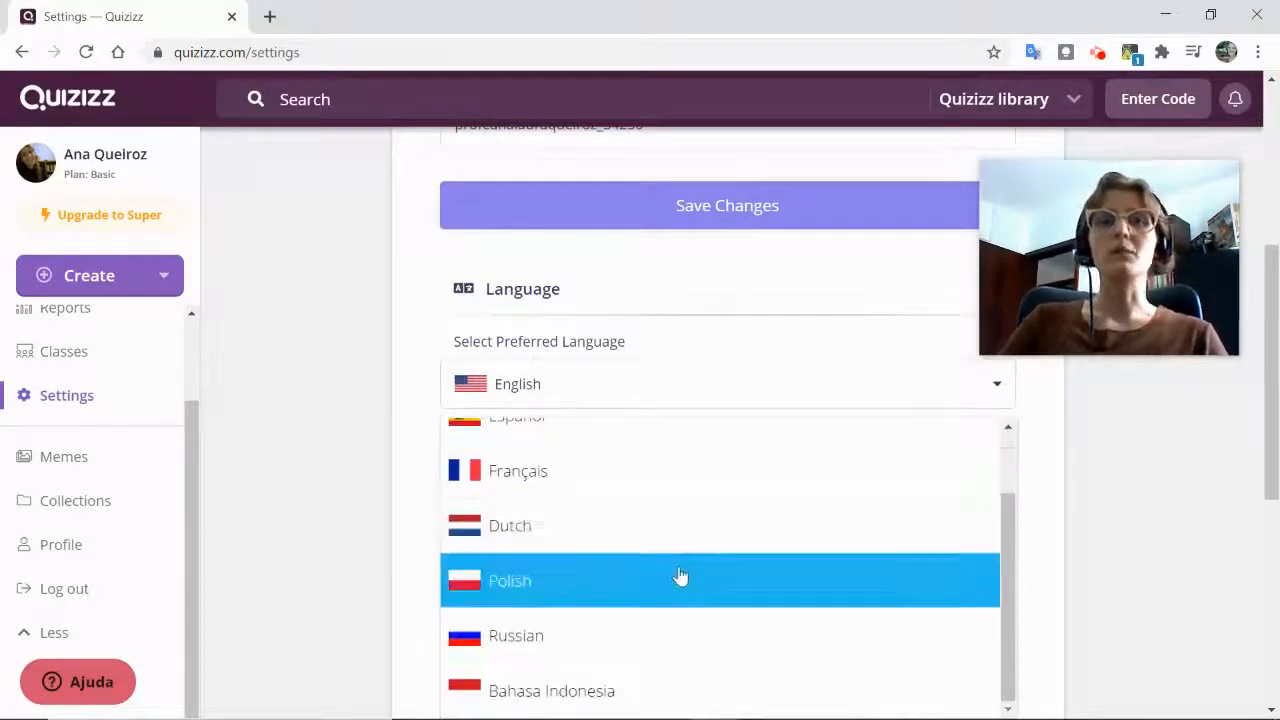
{"action": "scroll", "coordinate": [670, 500], "scroll_direction": "up", "scroll_amount": 2}
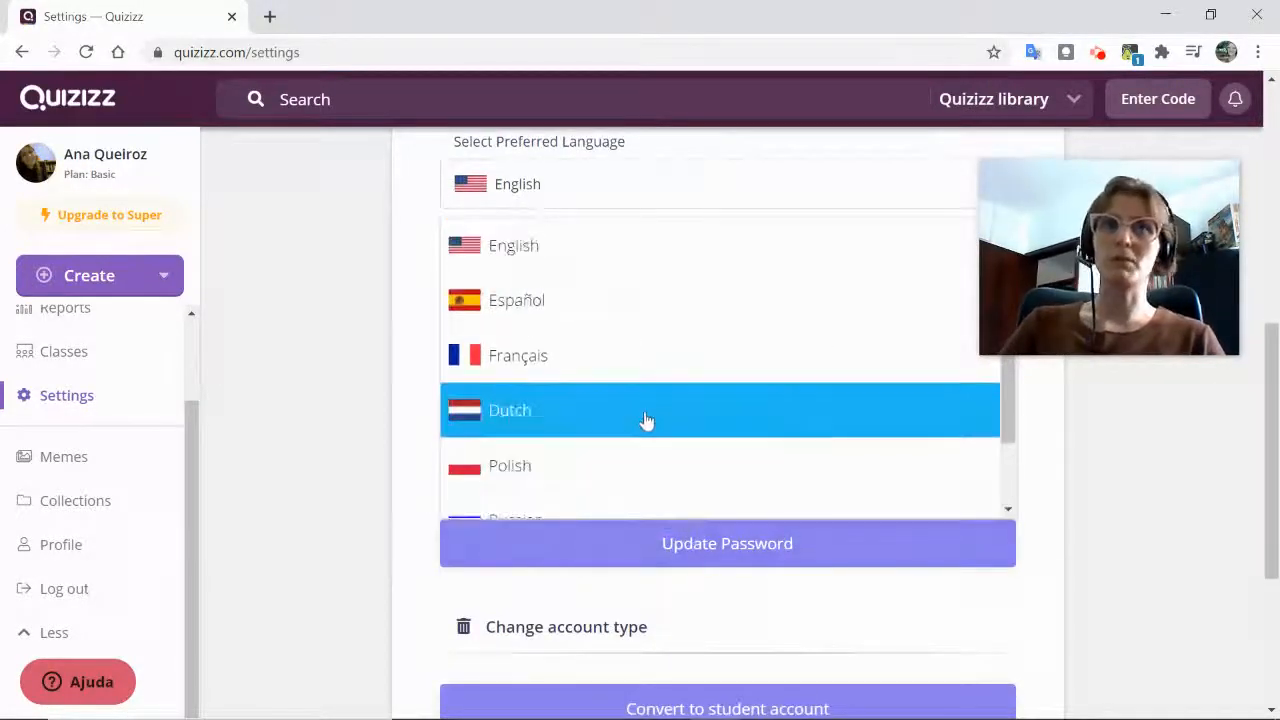
{"action": "scroll", "coordinate": [643, 420], "scroll_direction": "up", "scroll_amount": 2}
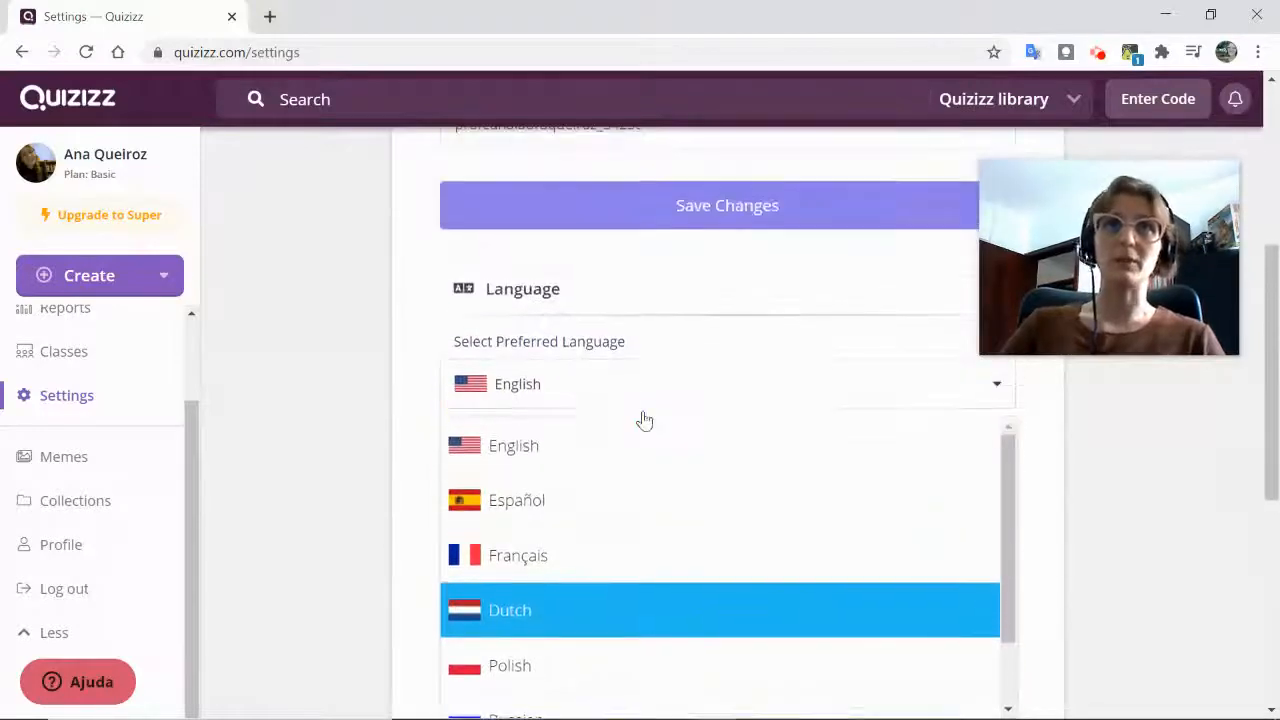
{"action": "left_click", "coordinate": [580, 500]}
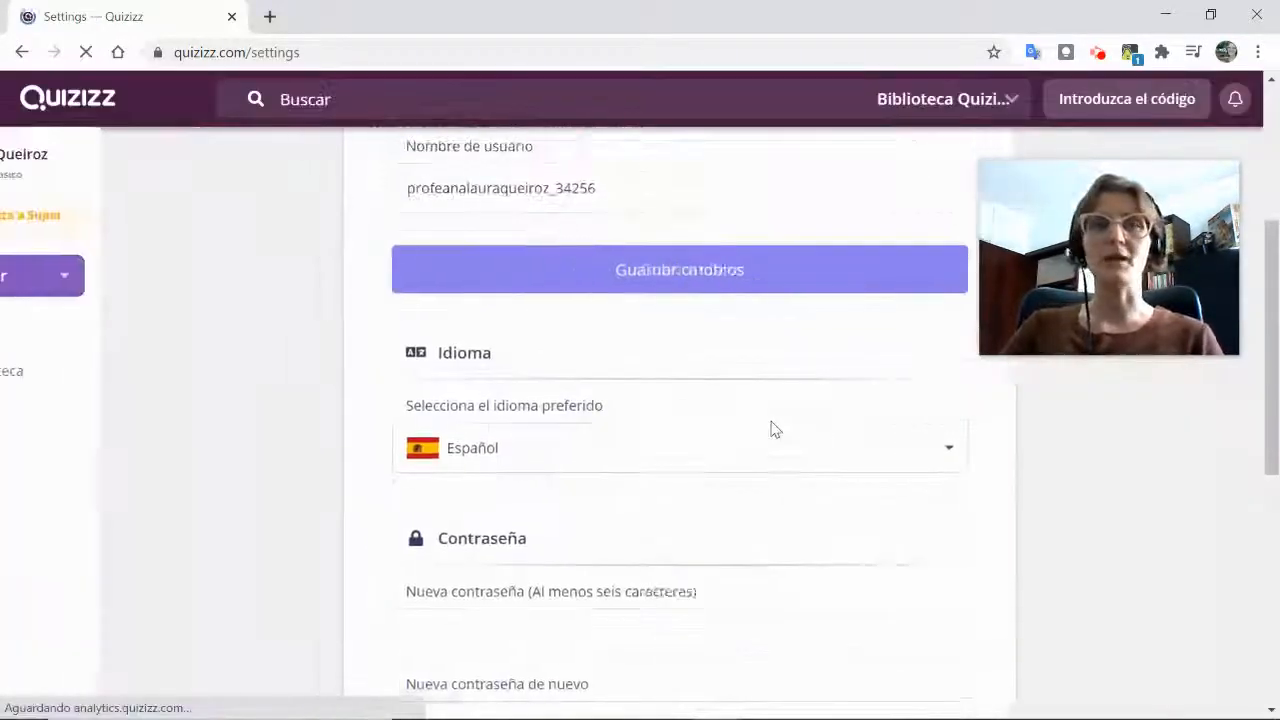
- Examine the translated settings page, including the account, language, password, account type and account deletion sections
{"action": "scroll", "coordinate": [666, 420], "scroll_direction": "down", "scroll_amount": 5}
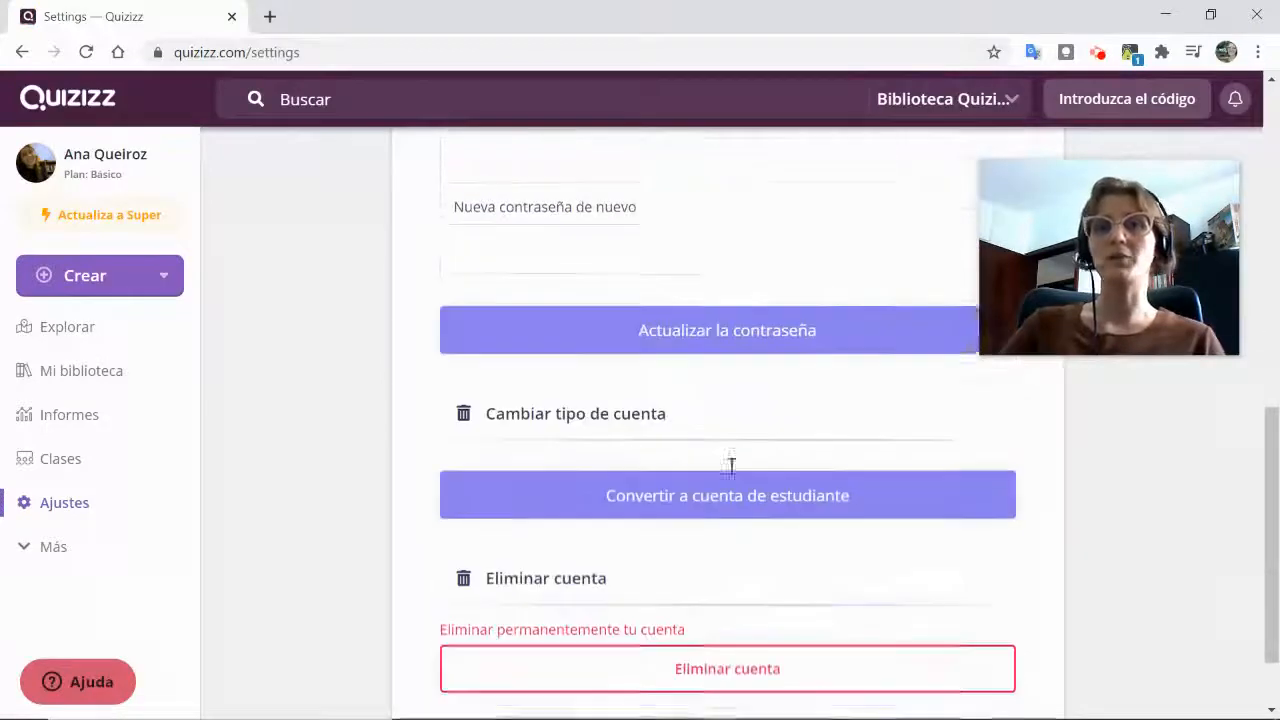
{"action": "scroll", "coordinate": [811, 500], "scroll_direction": "up", "scroll_amount": 5}
{"action": "scroll", "coordinate": [811, 494], "scroll_direction": "down", "scroll_amount": 4}
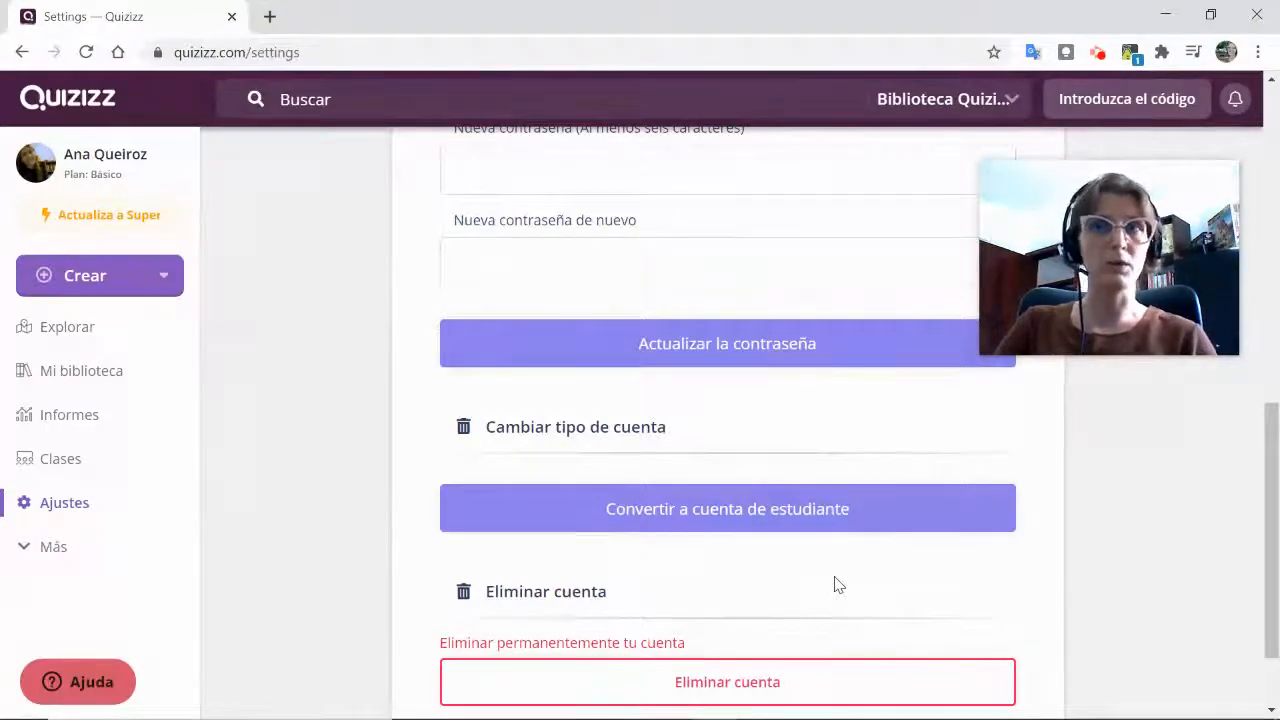
{"action": "scroll", "coordinate": [771, 591], "scroll_direction": "up", "scroll_amount": 5}
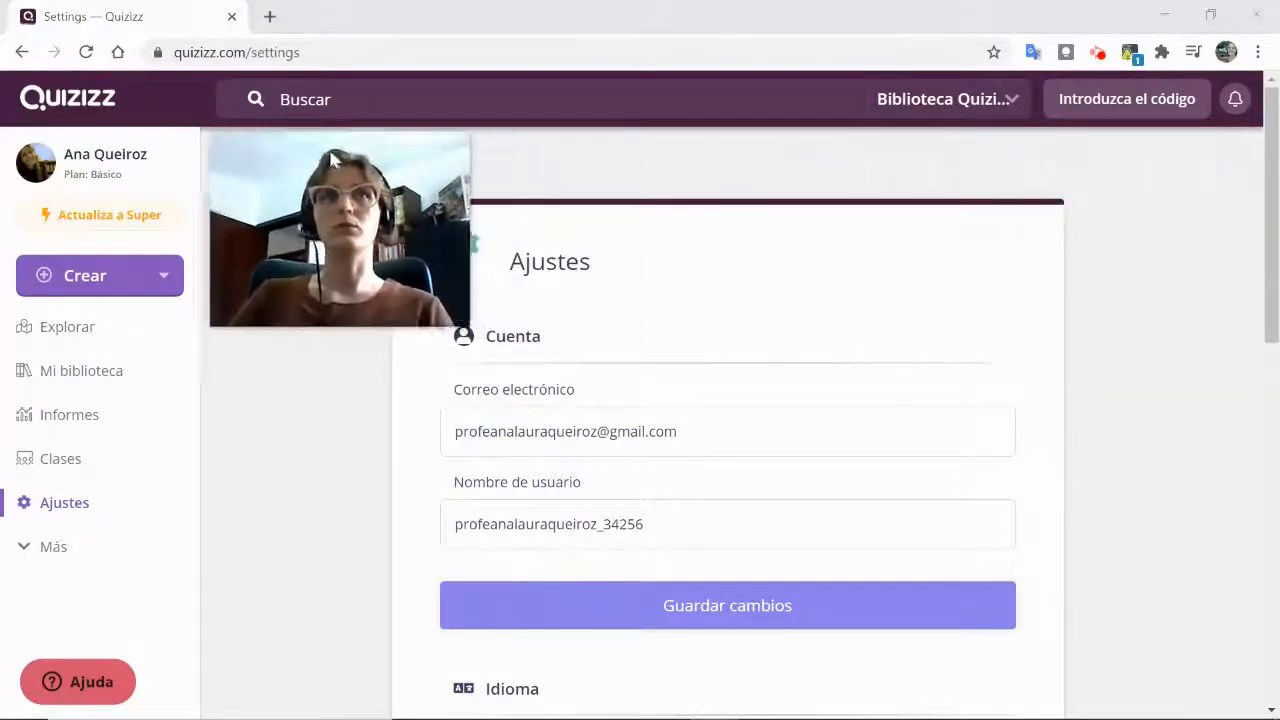
{"action": "scroll", "coordinate": [907, 403], "scroll_direction": "down", "scroll_amount": 1}
{"action": "scroll", "coordinate": [907, 403], "scroll_direction": "down", "scroll_amount": 3}
{"action": "scroll", "coordinate": [908, 408], "scroll_direction": "up", "scroll_amount": 2}
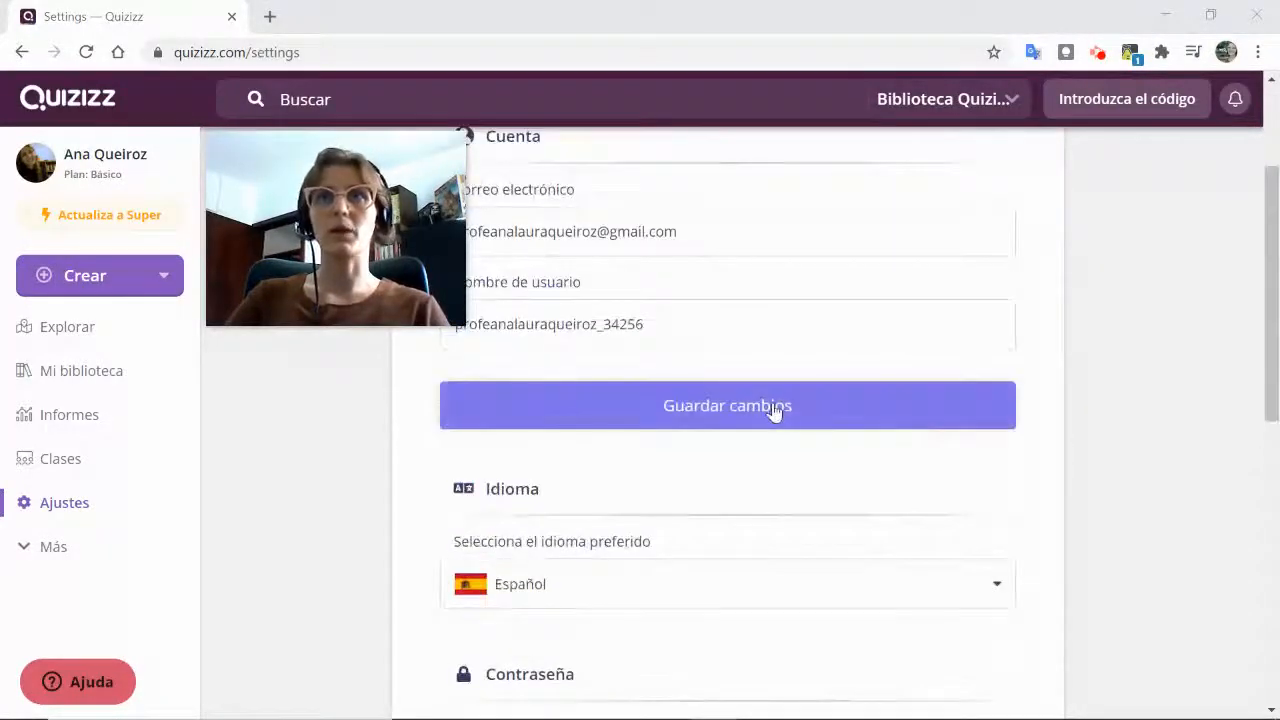
{"action": "scroll", "coordinate": [697, 418], "scroll_direction": "down", "scroll_amount": 3}
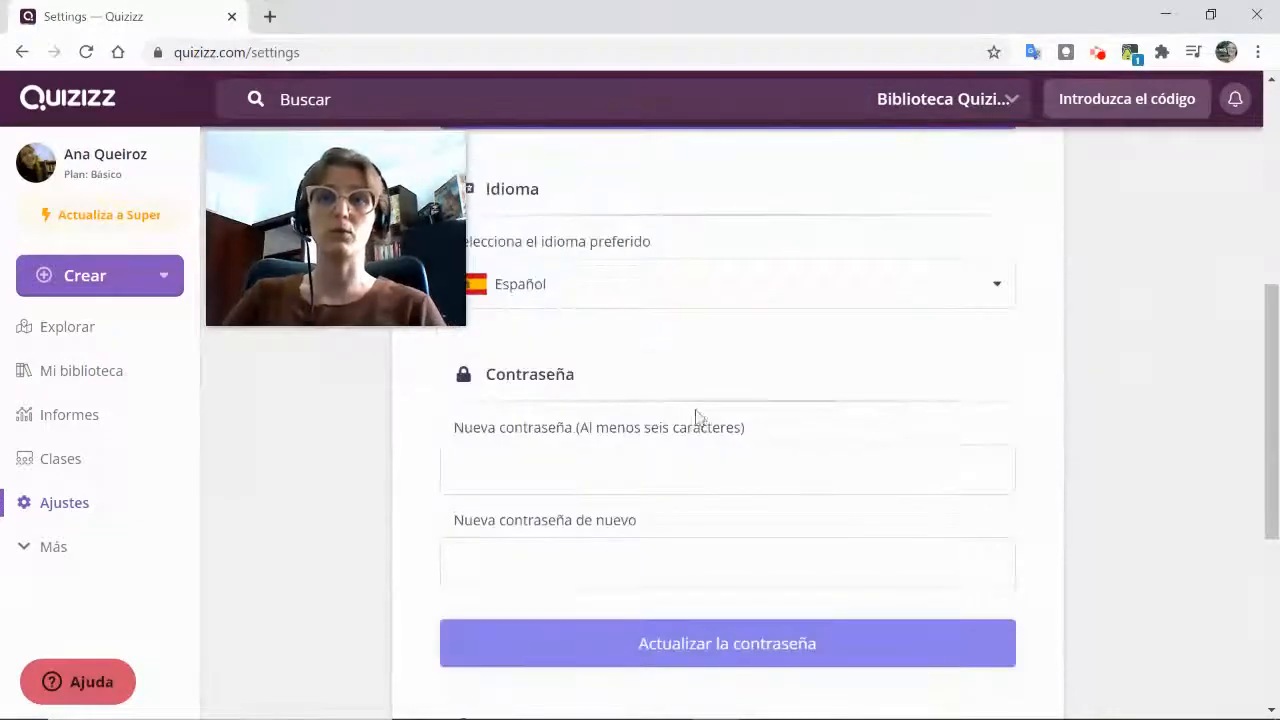
{"action": "scroll", "coordinate": [714, 414], "scroll_direction": "up", "scroll_amount": 5}
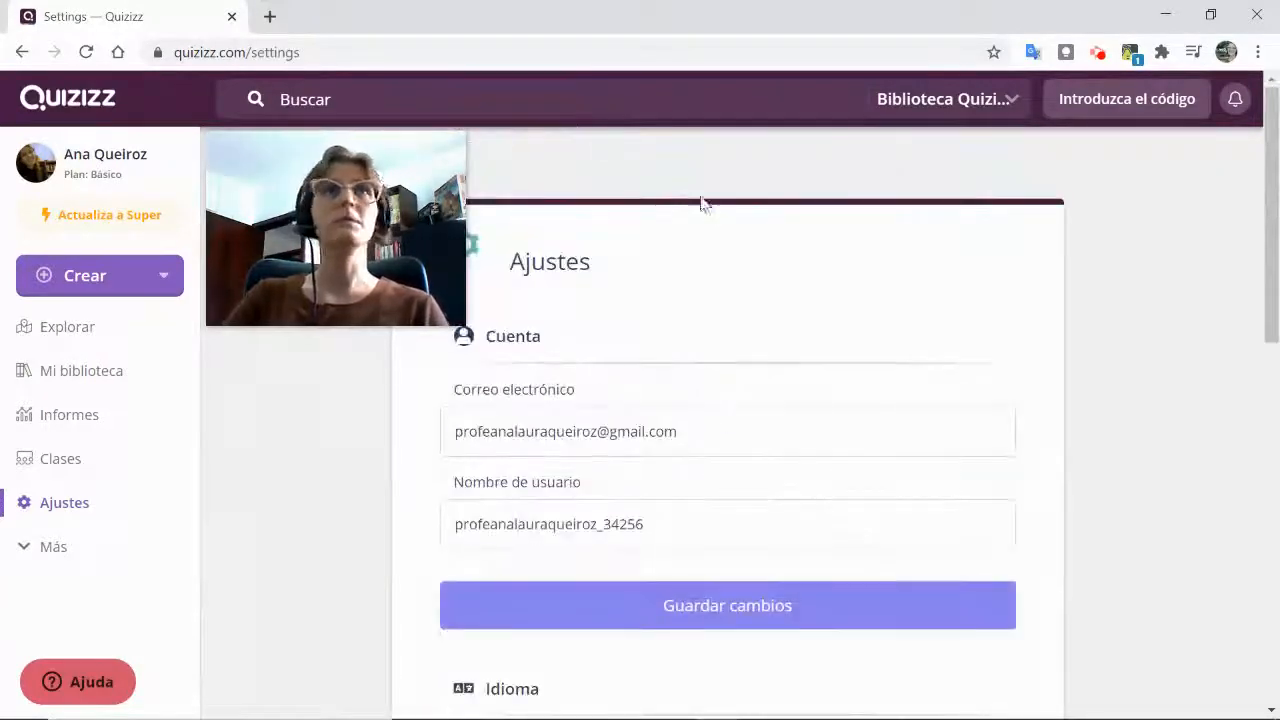
- Open the Explorar section and look over the featured quizzes and lessons by subject
{"action": "left_click", "coordinate": [45, 335]}
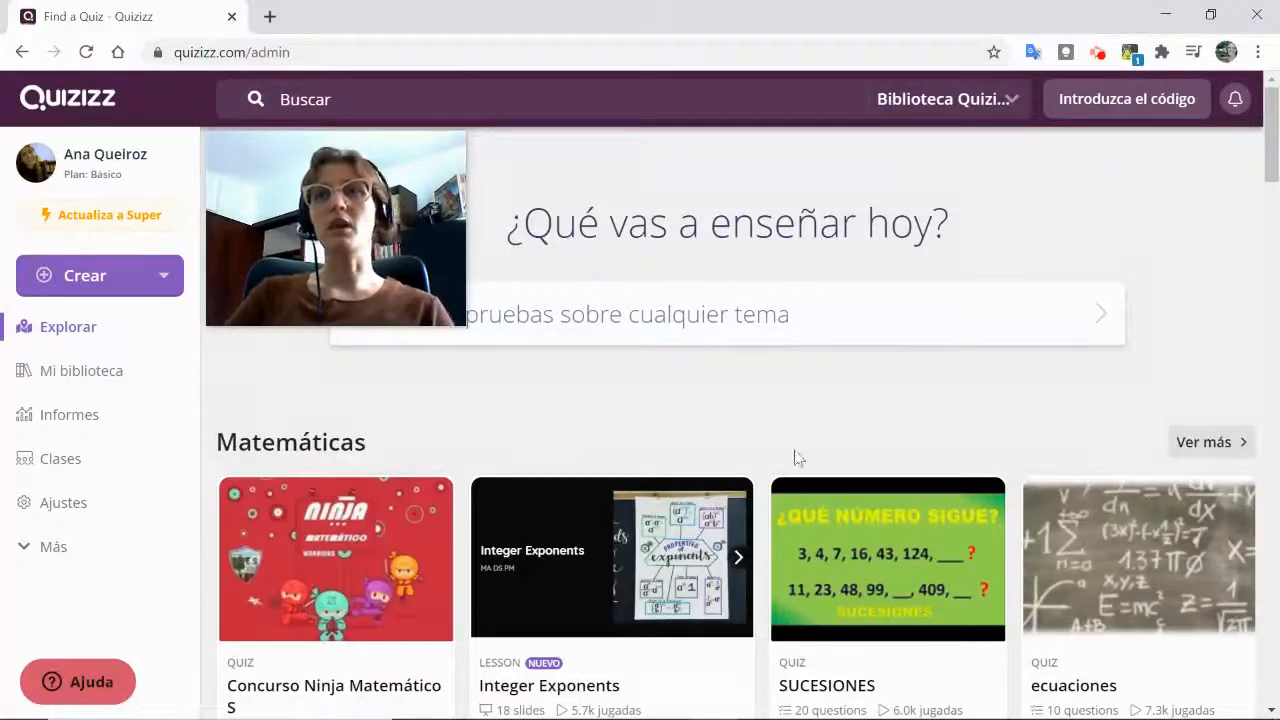
{"action": "scroll", "coordinate": [797, 457], "scroll_direction": "down", "scroll_amount": 3}
{"action": "scroll", "coordinate": [805, 472], "scroll_direction": "down", "scroll_amount": 4}
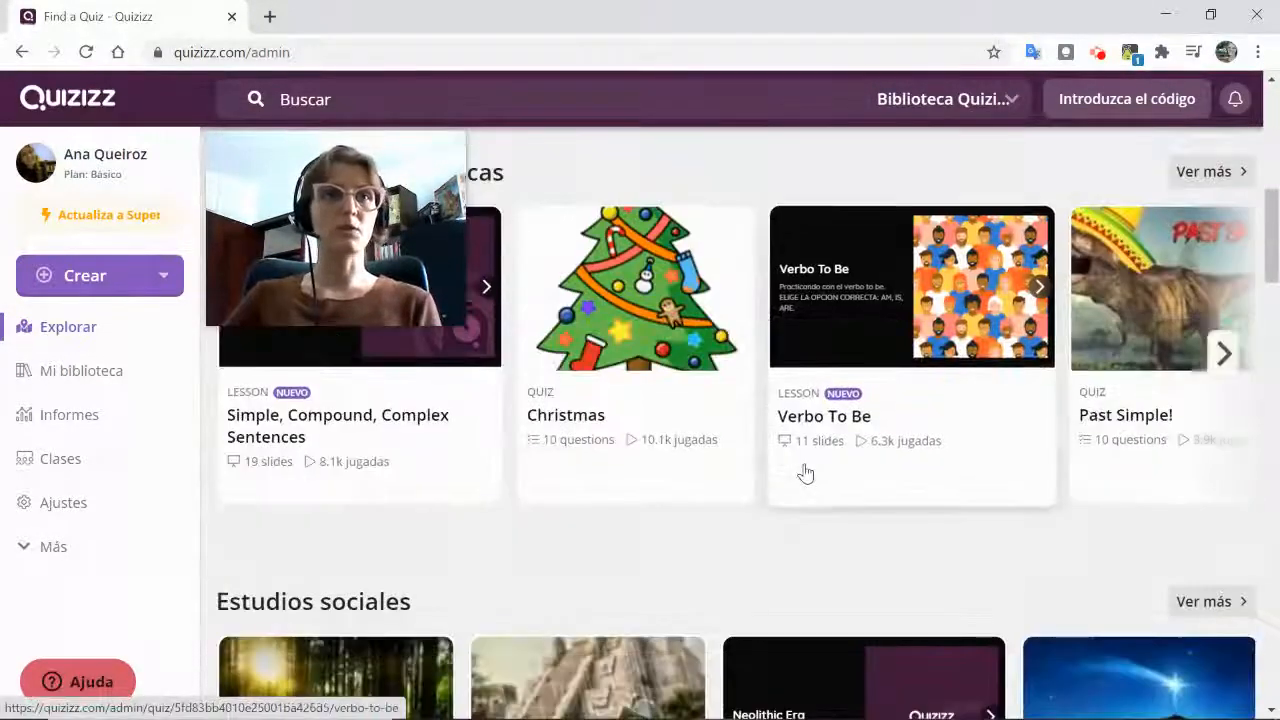
{"action": "scroll", "coordinate": [805, 472], "scroll_direction": "up", "scroll_amount": 7}
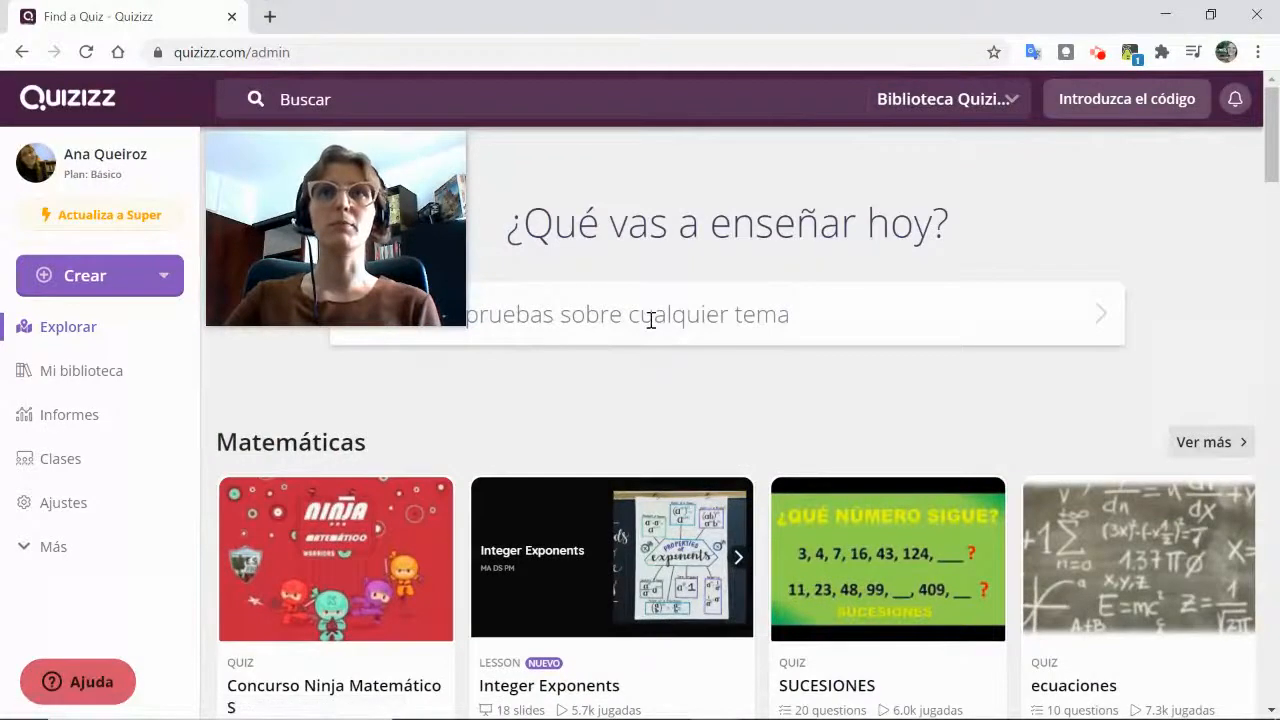
- Search the quiz library for "sustivos" and preview the matching quizzes
{"action": "left_click", "coordinate": [557, 318]}
{"action": "left_click", "coordinate": [431, 277]}
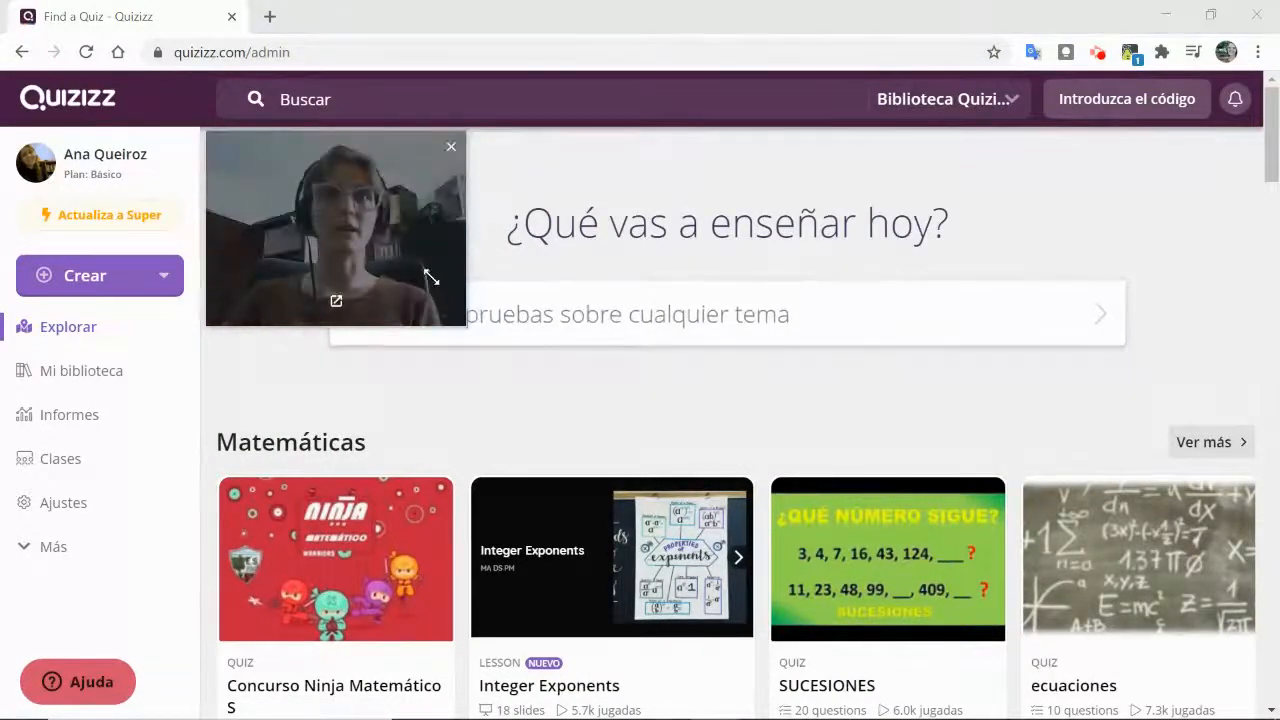
{"action": "left_click_drag", "start_coordinate": [367, 161], "coordinate": [358, 87]}
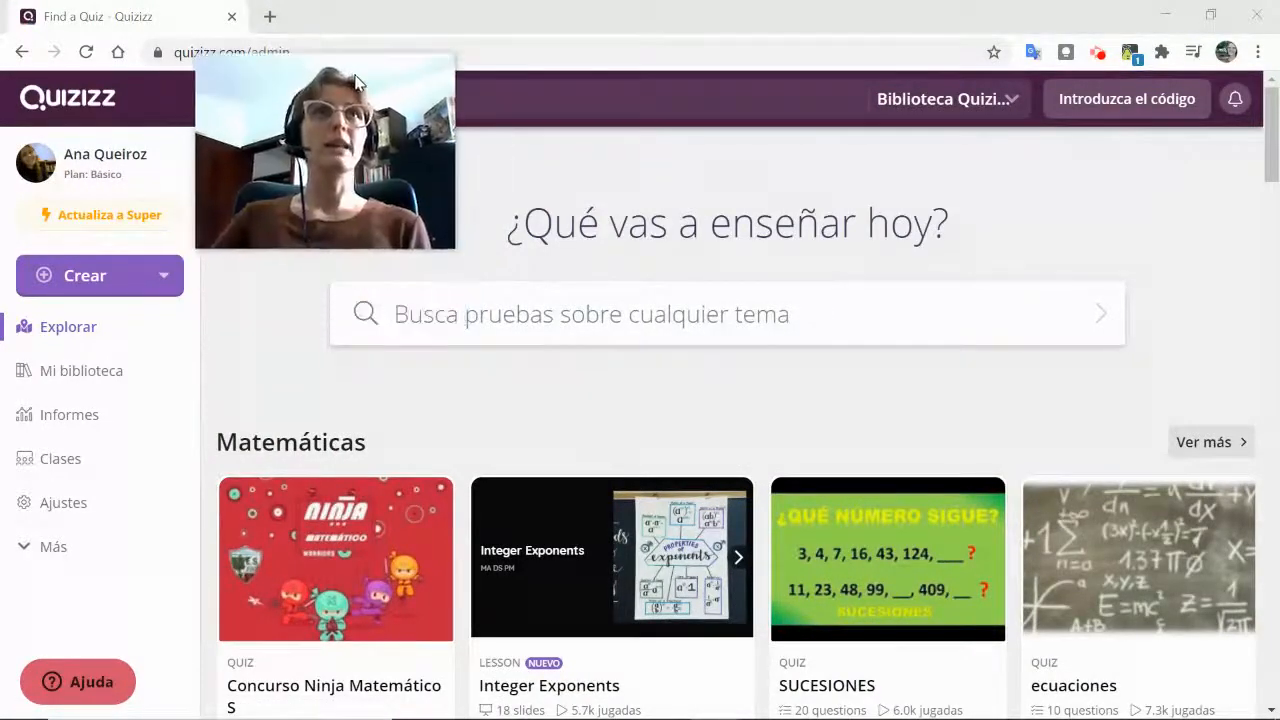
{"action": "left_click", "coordinate": [622, 320]}
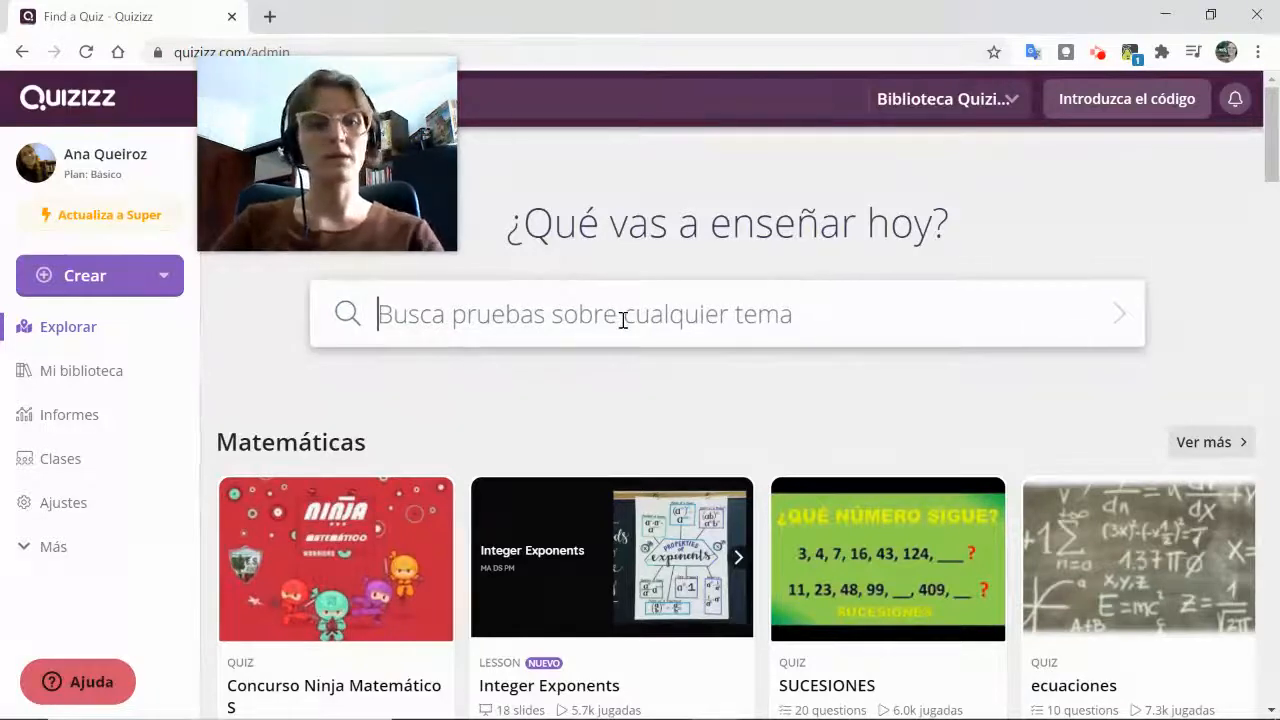
{"action": "type", "text": "s"}
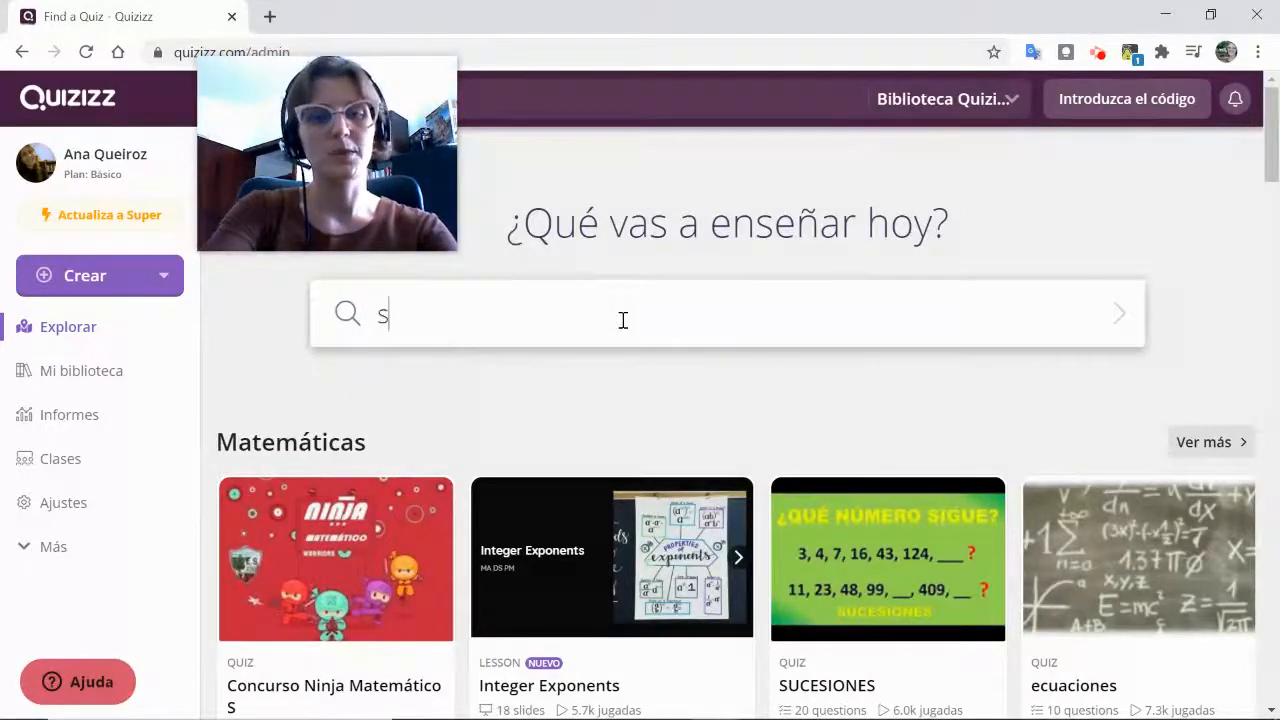
{"action": "type", "text": "ustivos"}
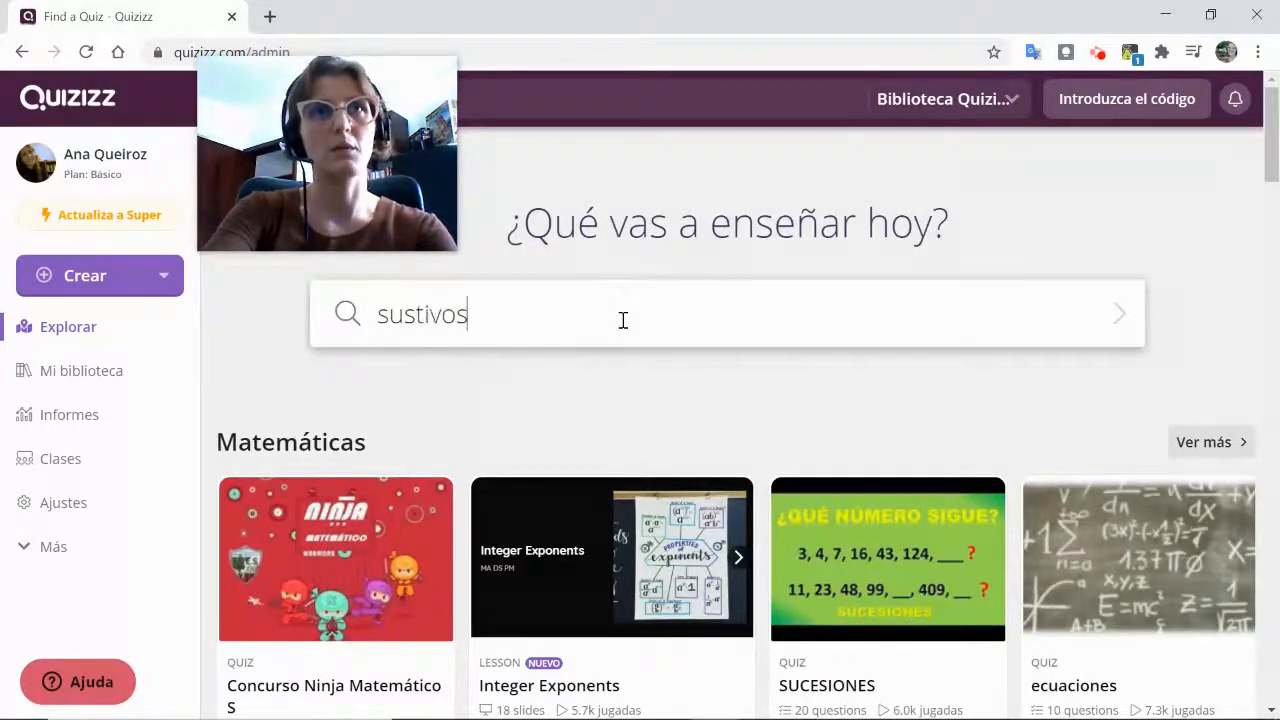
{"action": "key", "text": "Return"}
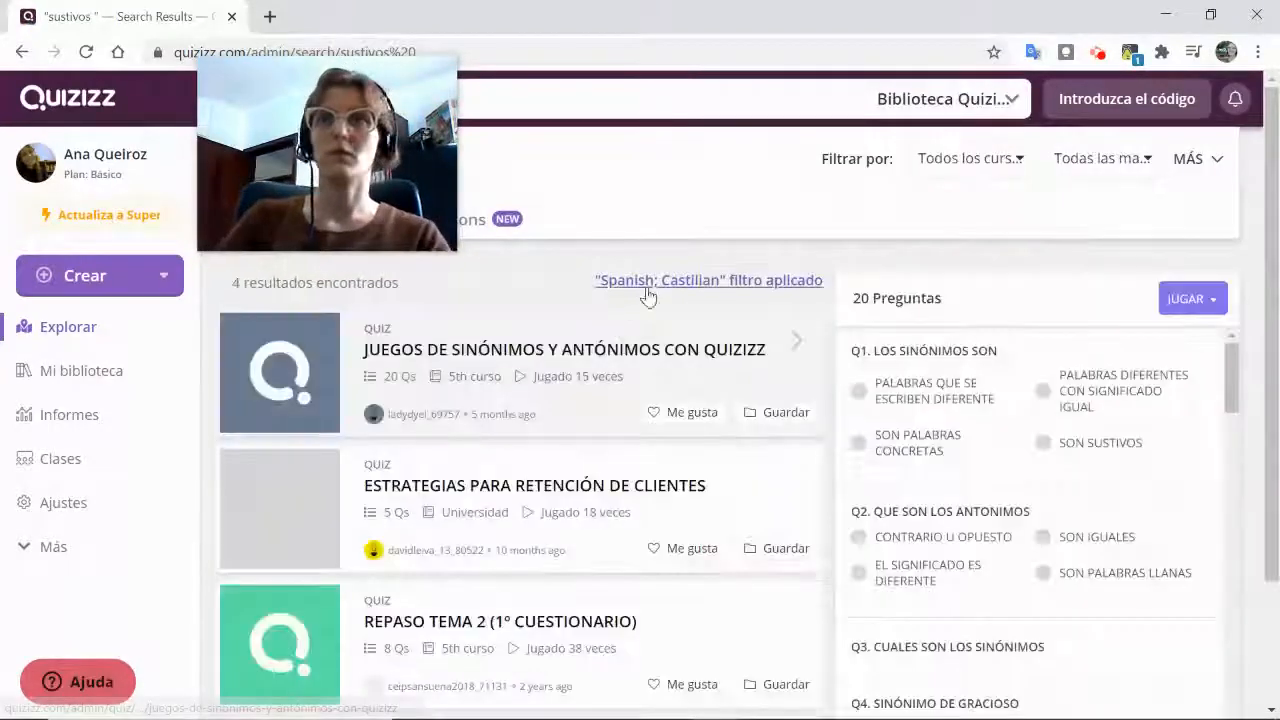
{"action": "left_click", "coordinate": [674, 451]}
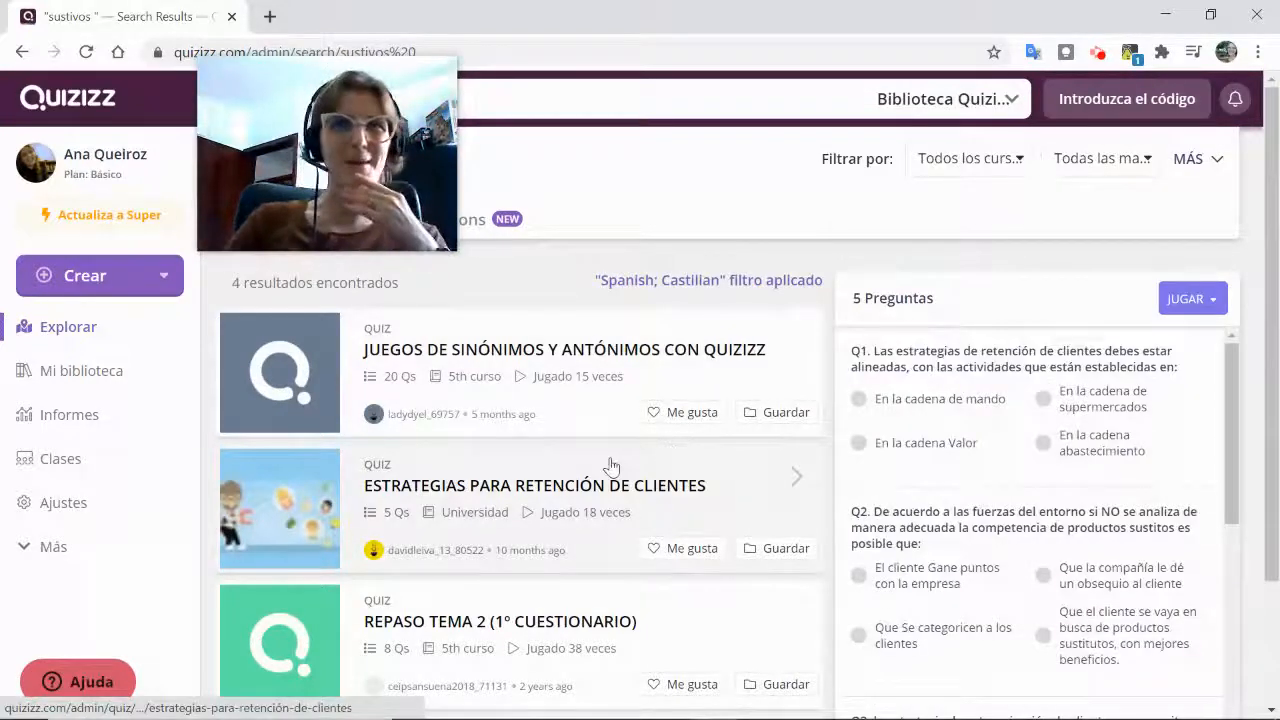
{"action": "scroll", "coordinate": [611, 465], "scroll_direction": "down", "scroll_amount": 2}
{"action": "scroll", "coordinate": [614, 457], "scroll_direction": "up", "scroll_amount": 2}
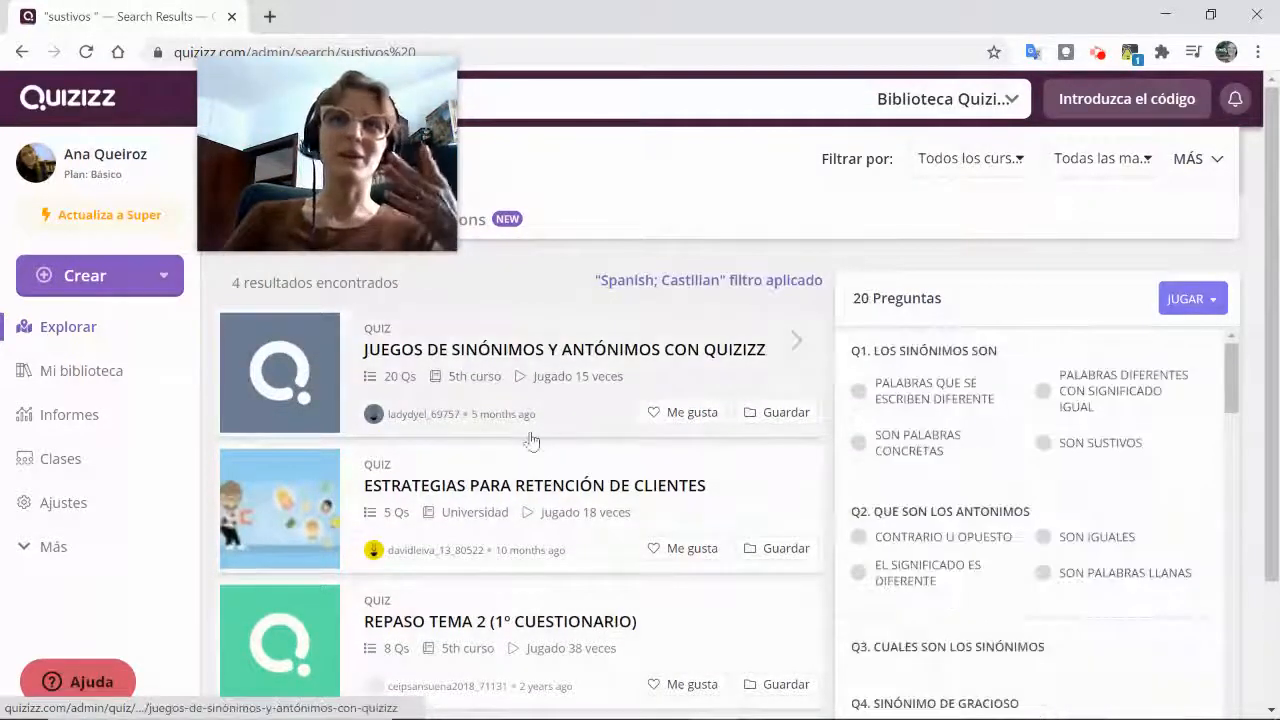
- Search the quiz library for "substantivo"
{"action": "left_click_drag", "start_coordinate": [261, 74], "coordinate": [161, 135]}
{"action": "double_click", "coordinate": [330, 99]}
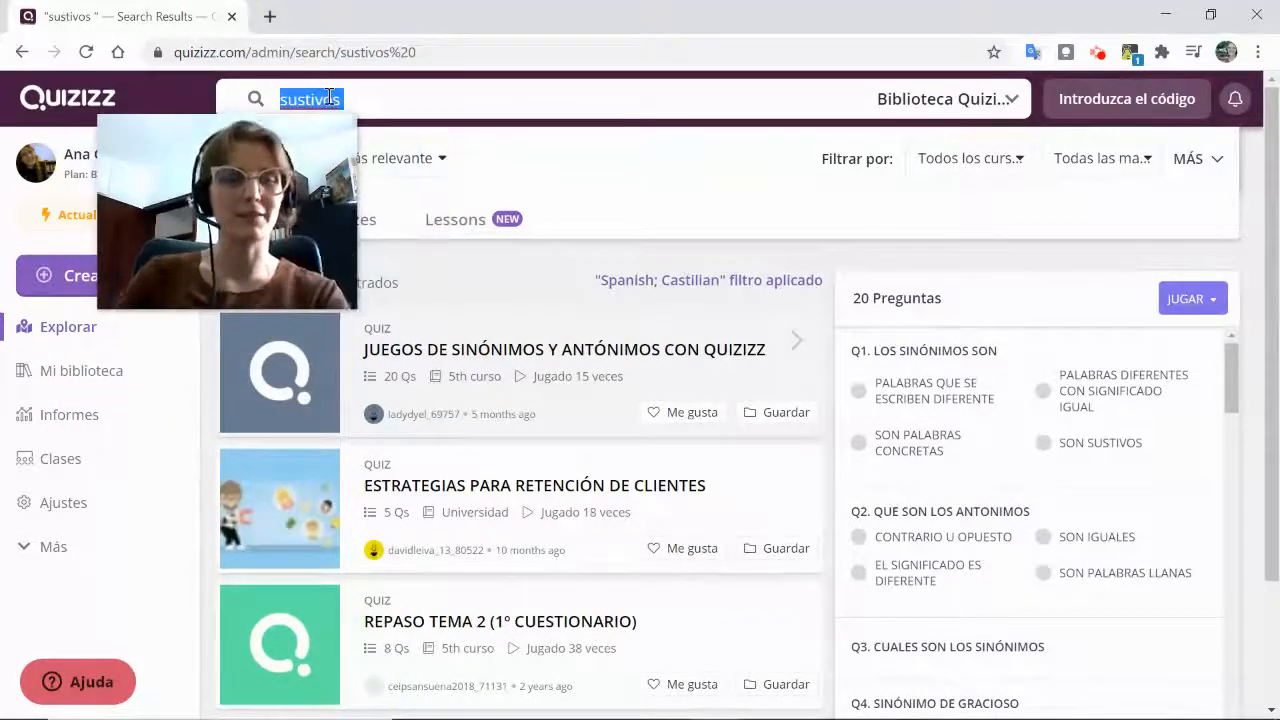
{"action": "type", "text": "substan t"}
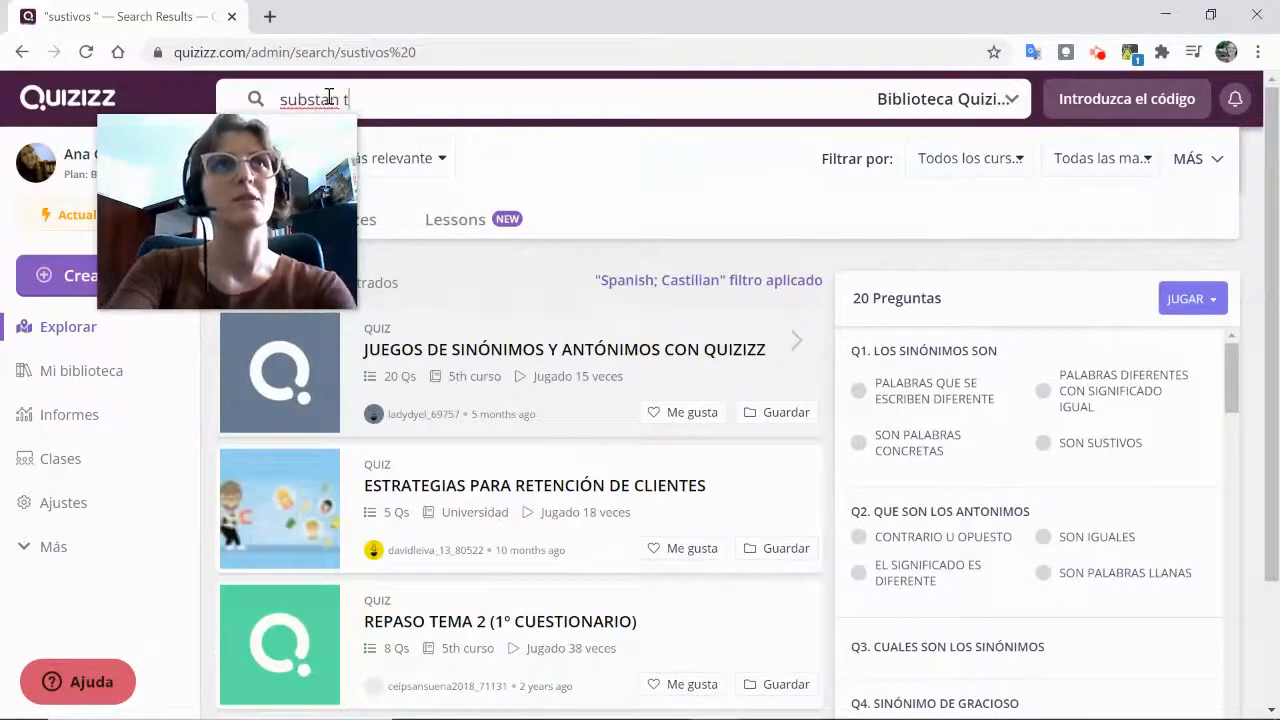
{"action": "type", "text": "i"}
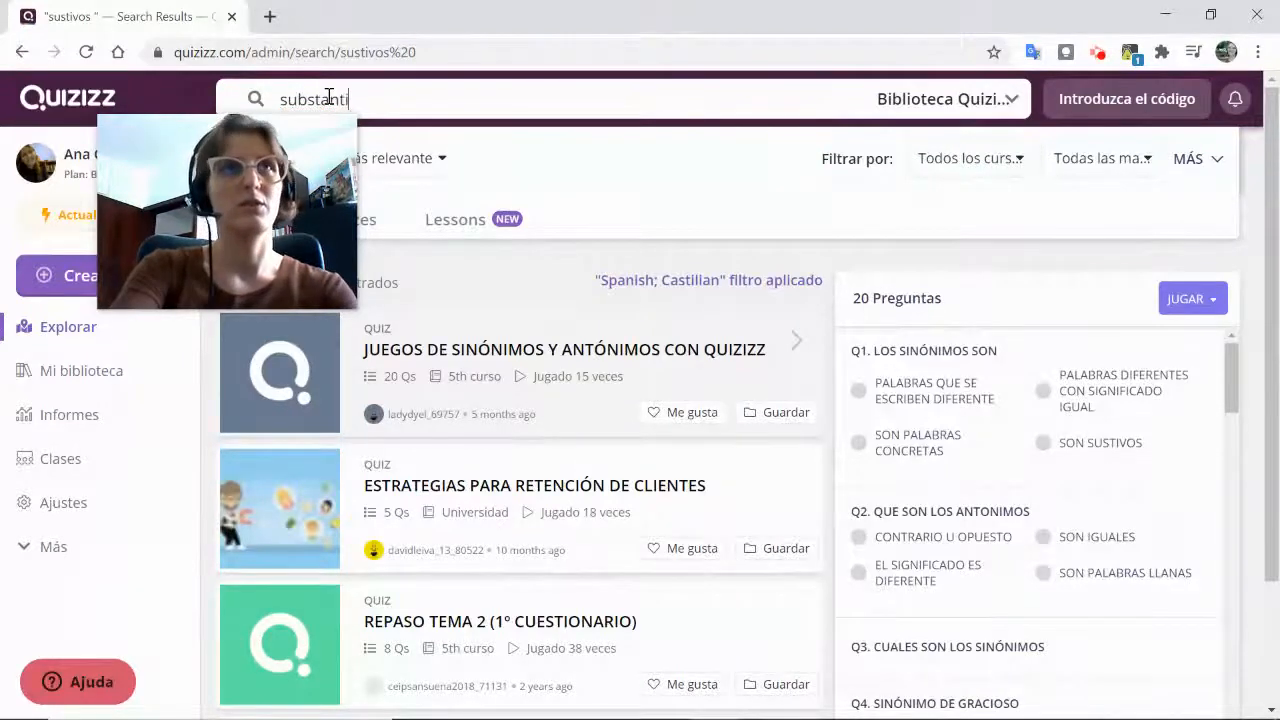
{"action": "type", "text": "vo"}
{"action": "key", "text": "Return"}
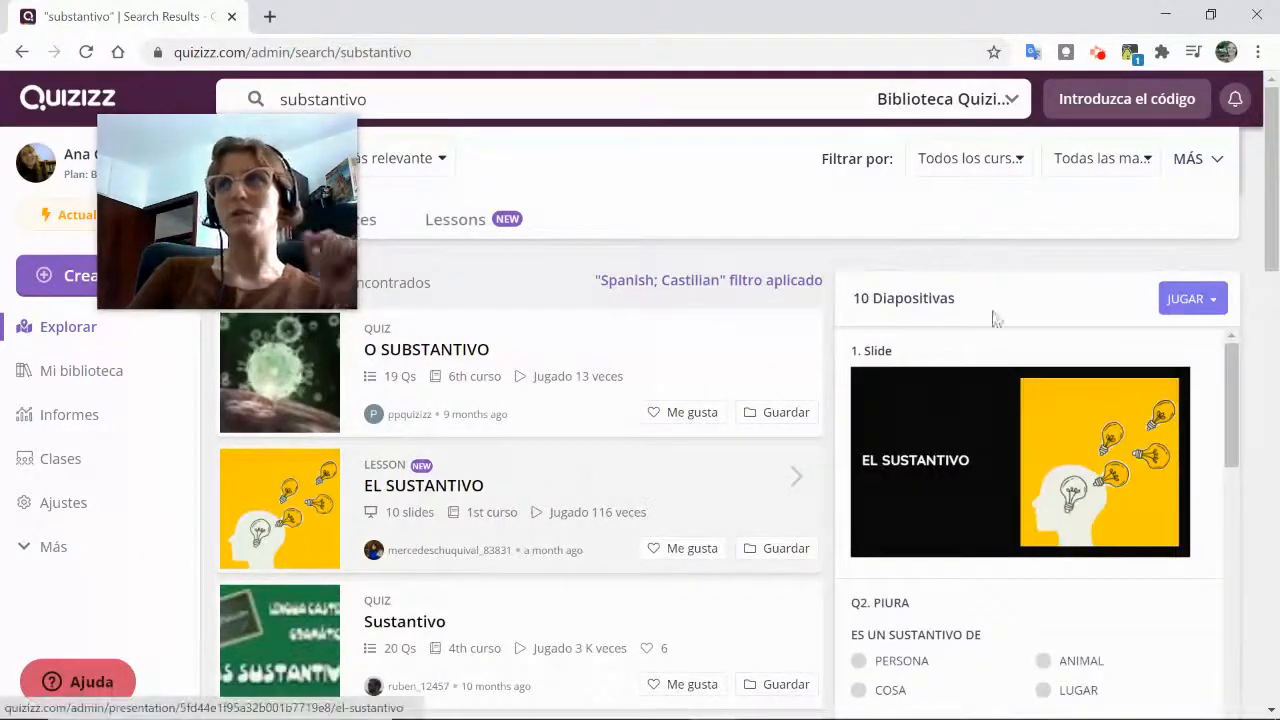
- Filter the search results by the Instituto grade level and the World Languages subject
{"action": "left_click", "coordinate": [1022, 176]}
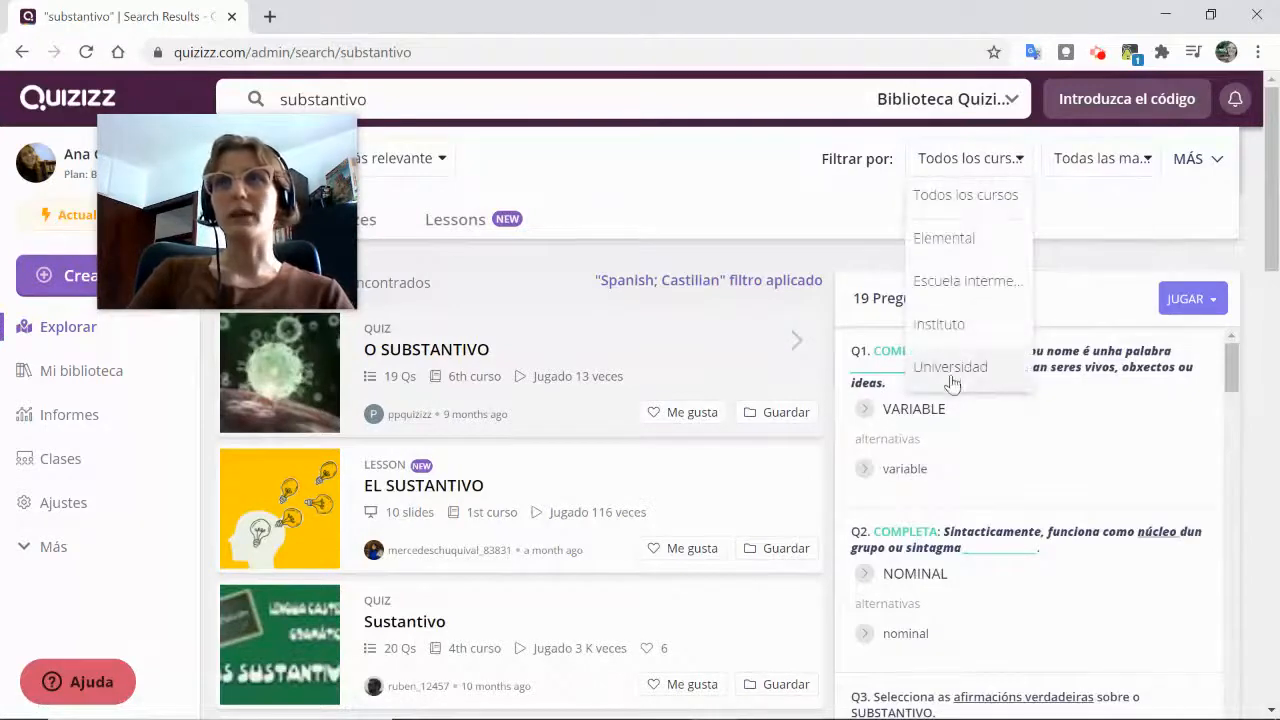
{"action": "left_click", "coordinate": [950, 324]}
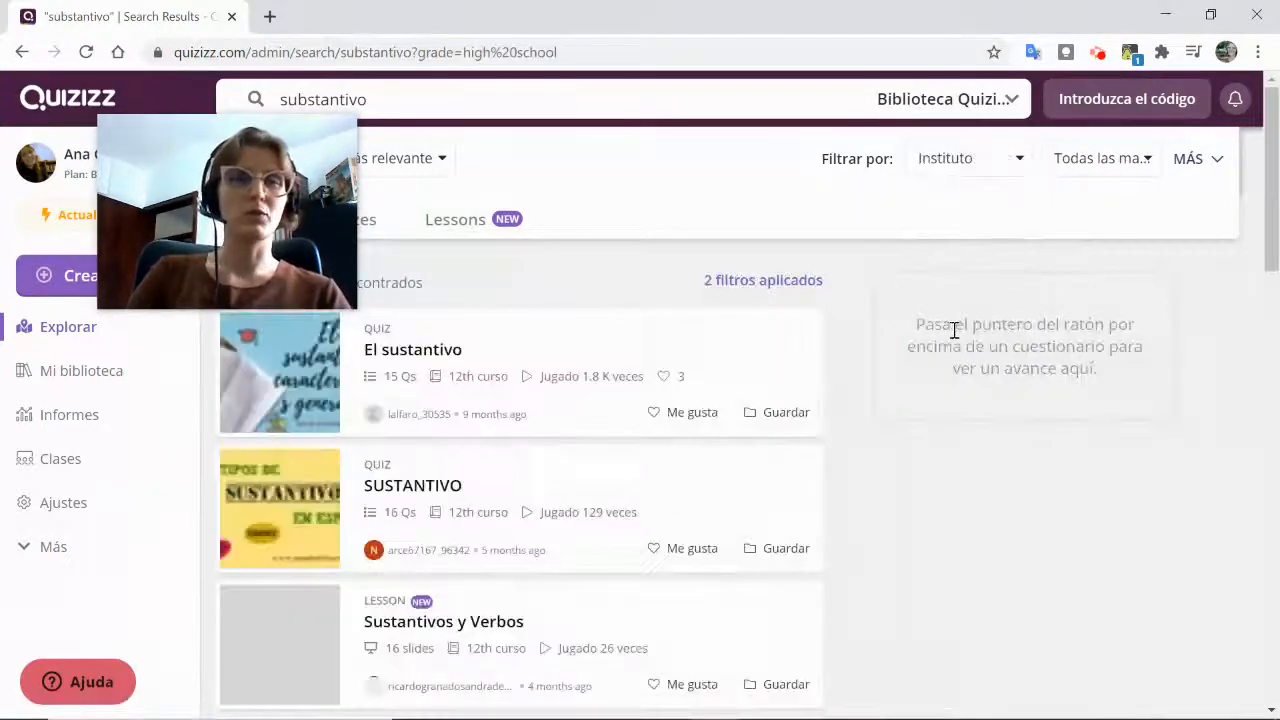
{"action": "left_click", "coordinate": [1151, 161]}
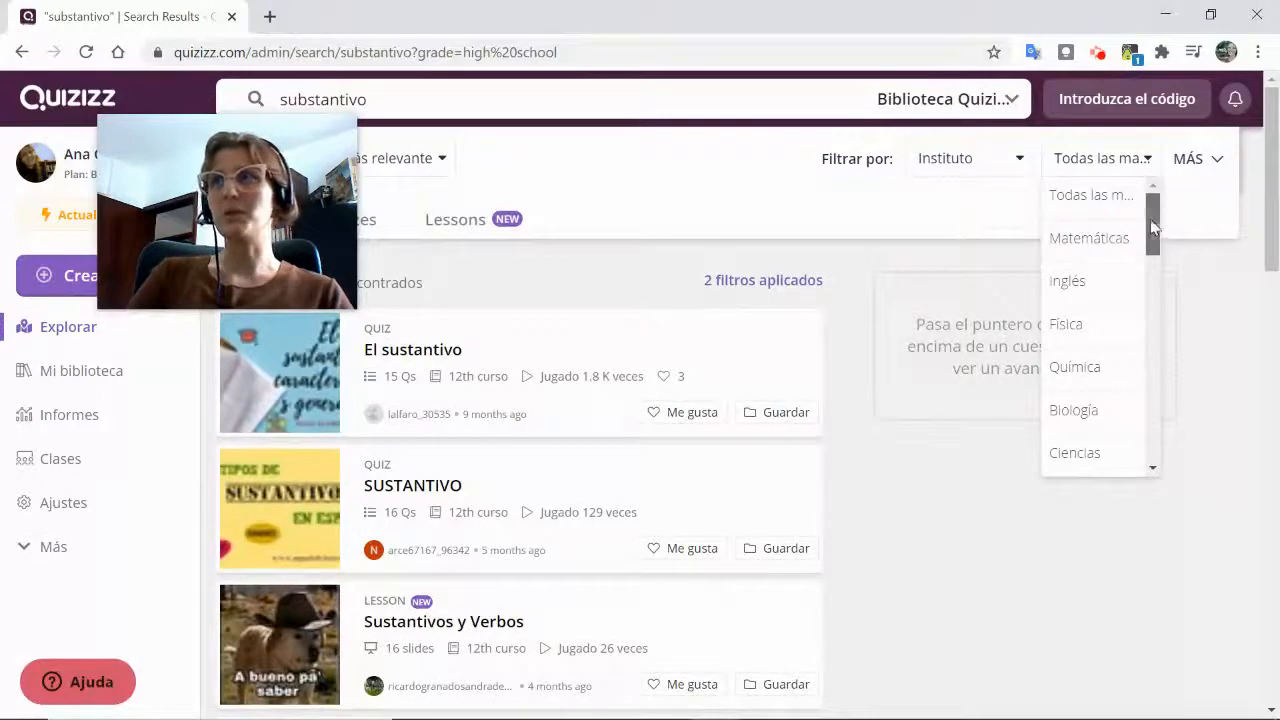
{"action": "left_click_drag", "start_coordinate": [1151, 228], "coordinate": [1165, 277]}
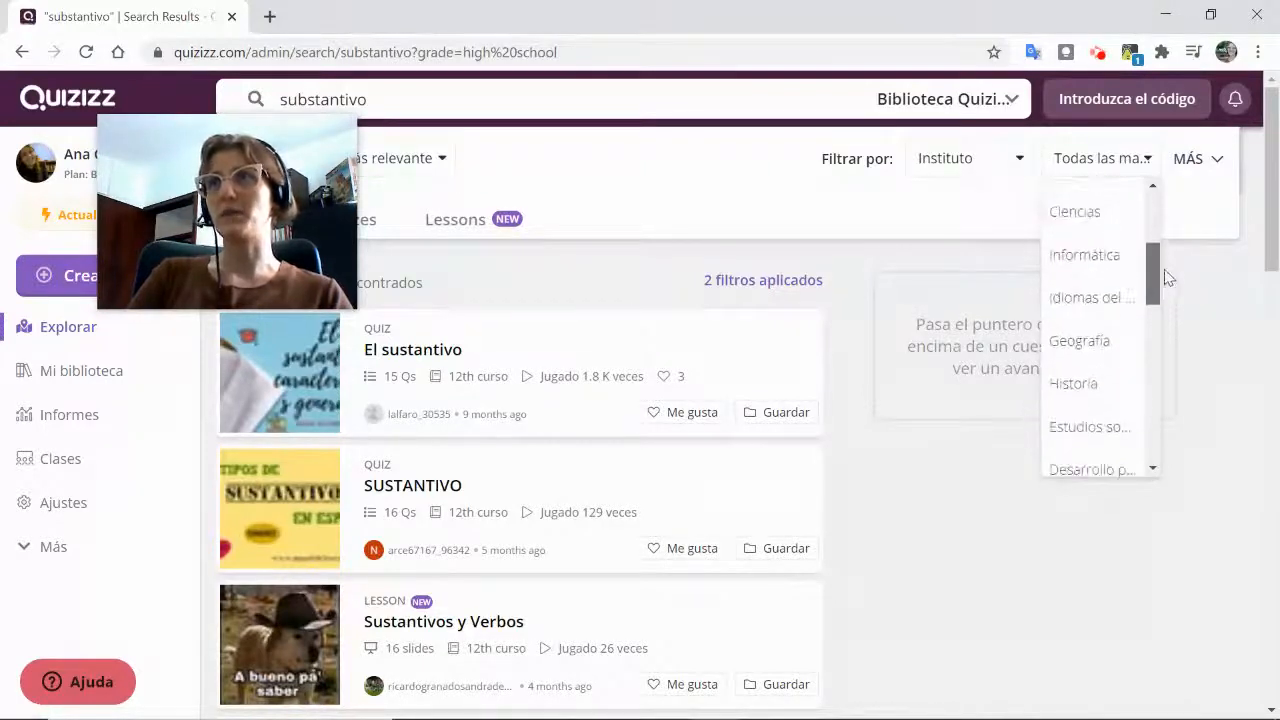
{"action": "left_click", "coordinate": [1085, 300]}
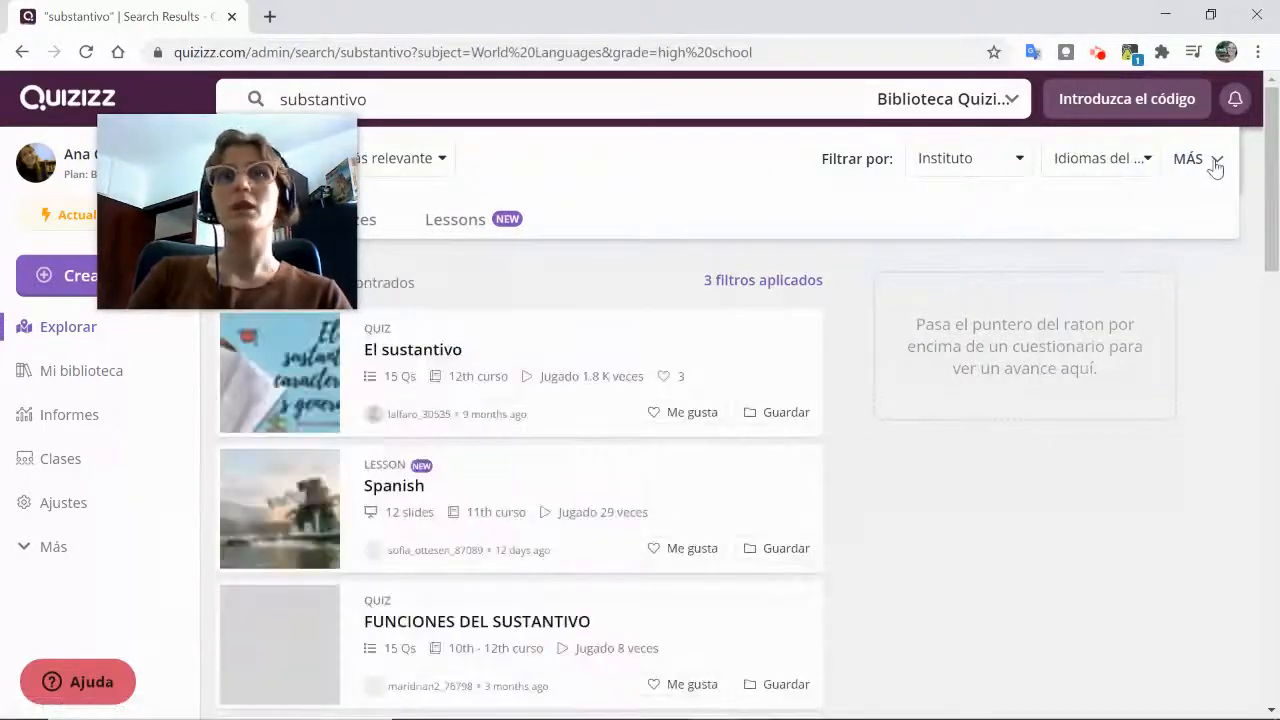
- Expand the additional filters, look through the languages and apply a question count of 11 a 20
{"action": "left_click", "coordinate": [1215, 166]}
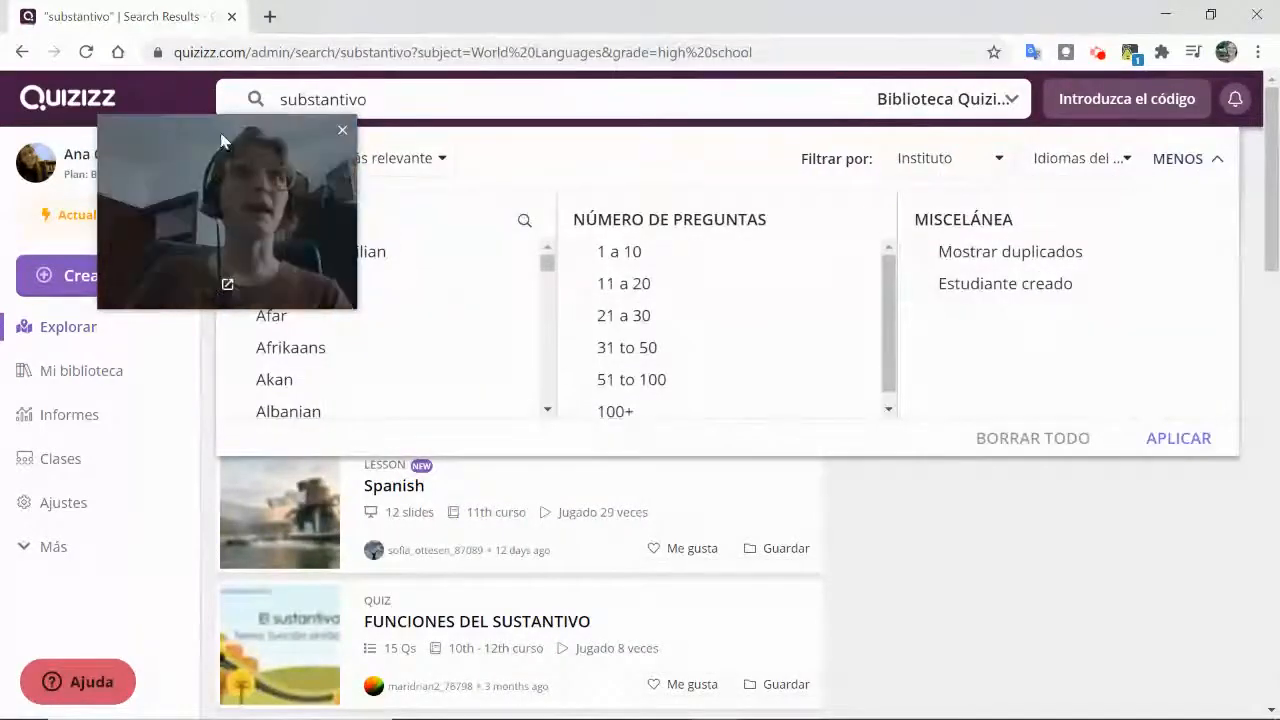
{"action": "left_click_drag", "start_coordinate": [224, 141], "coordinate": [1031, 520]}
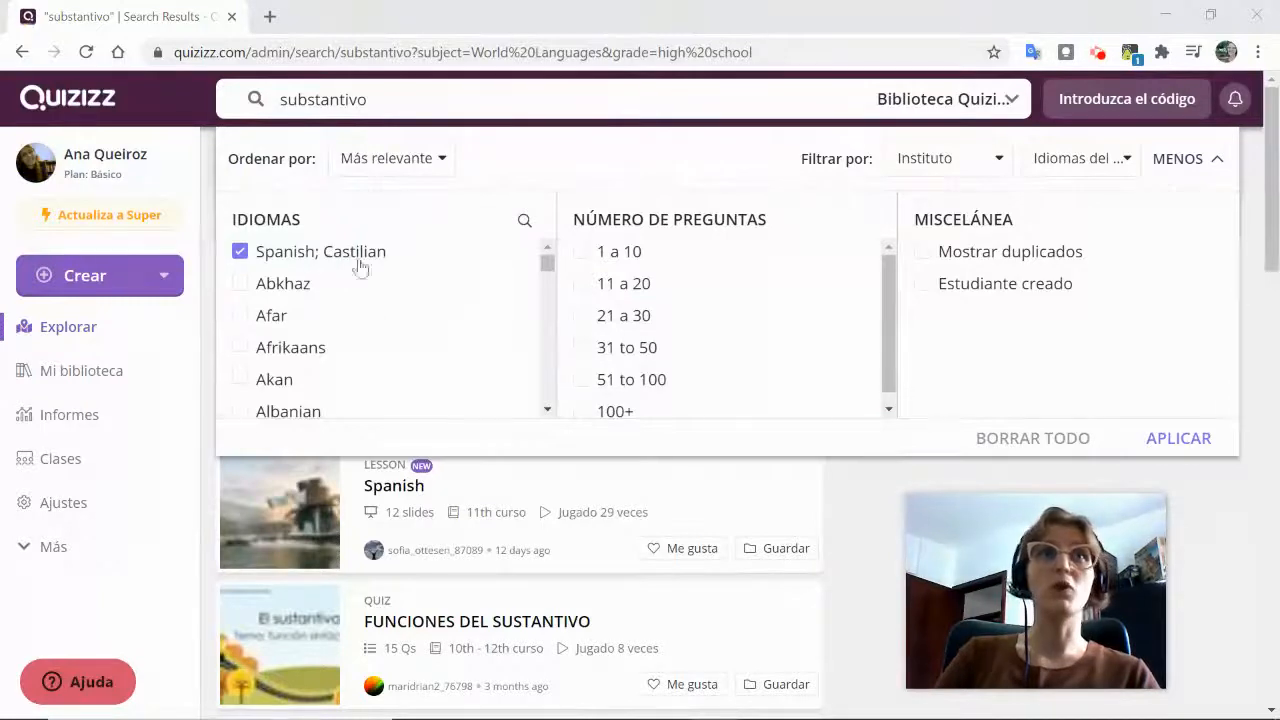
{"action": "left_click_drag", "start_coordinate": [550, 270], "coordinate": [556, 300]}
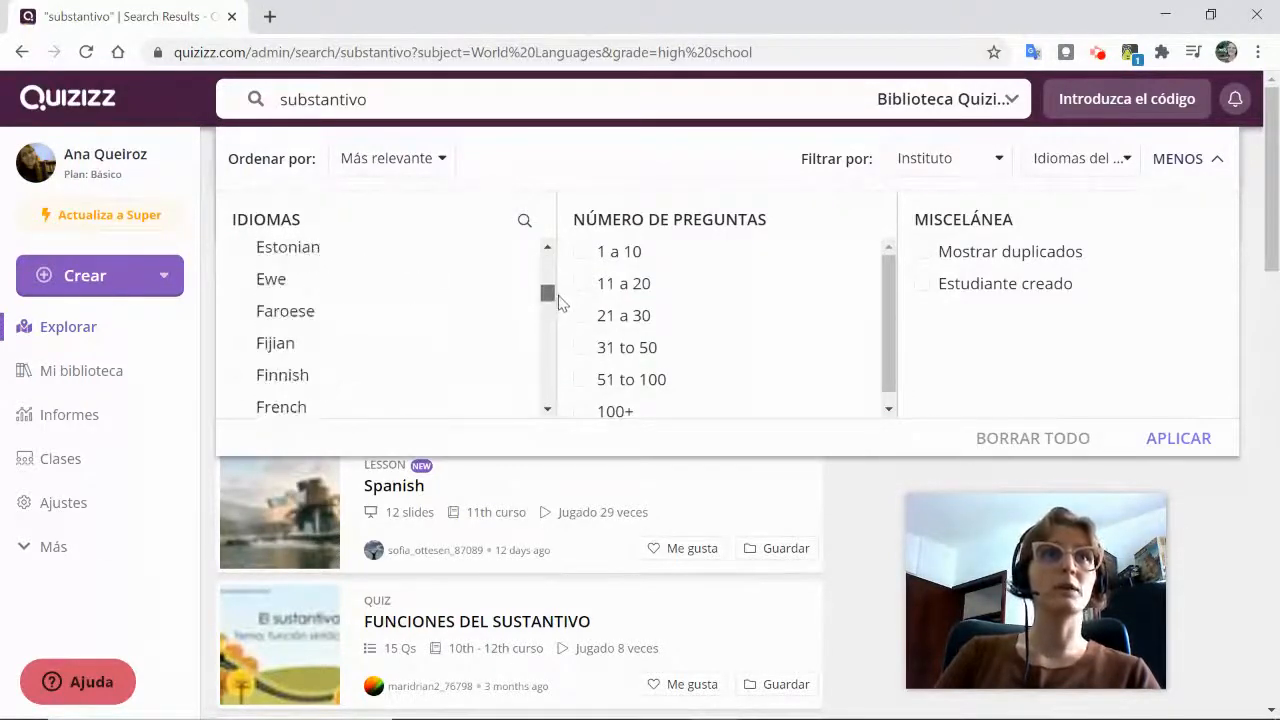
{"action": "left_click", "coordinate": [636, 286]}
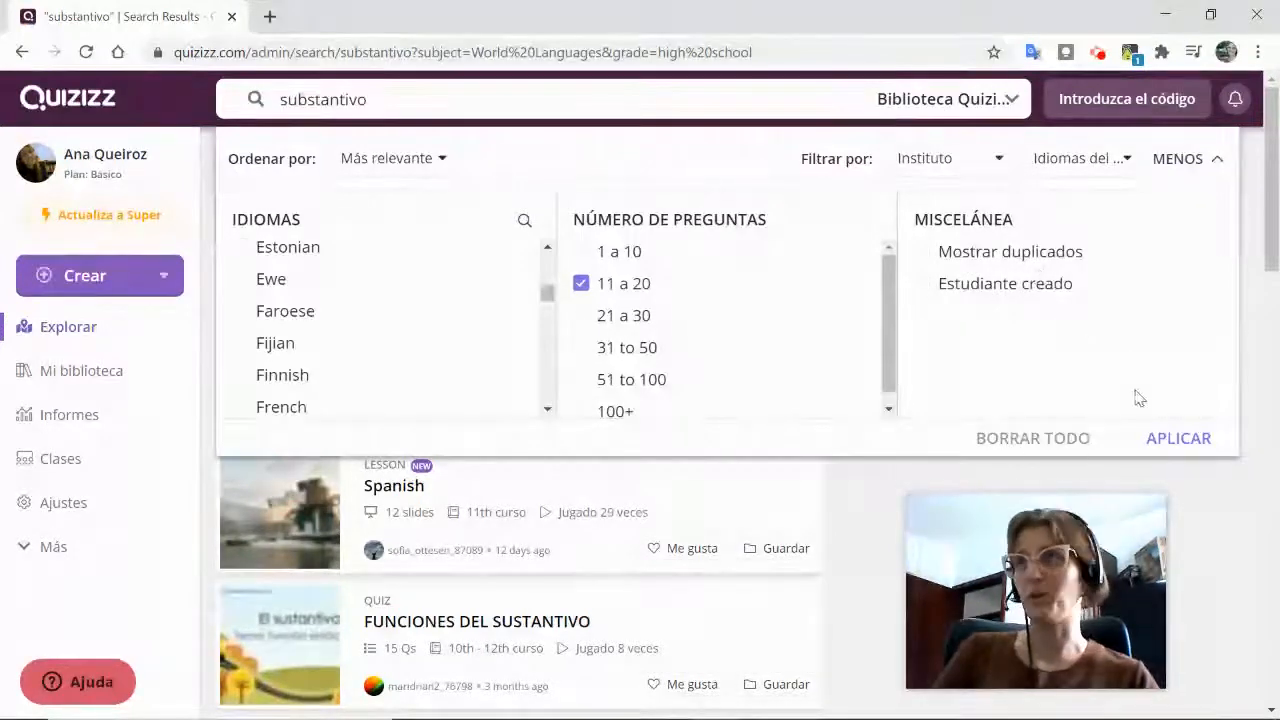
{"action": "left_click", "coordinate": [1173, 438]}
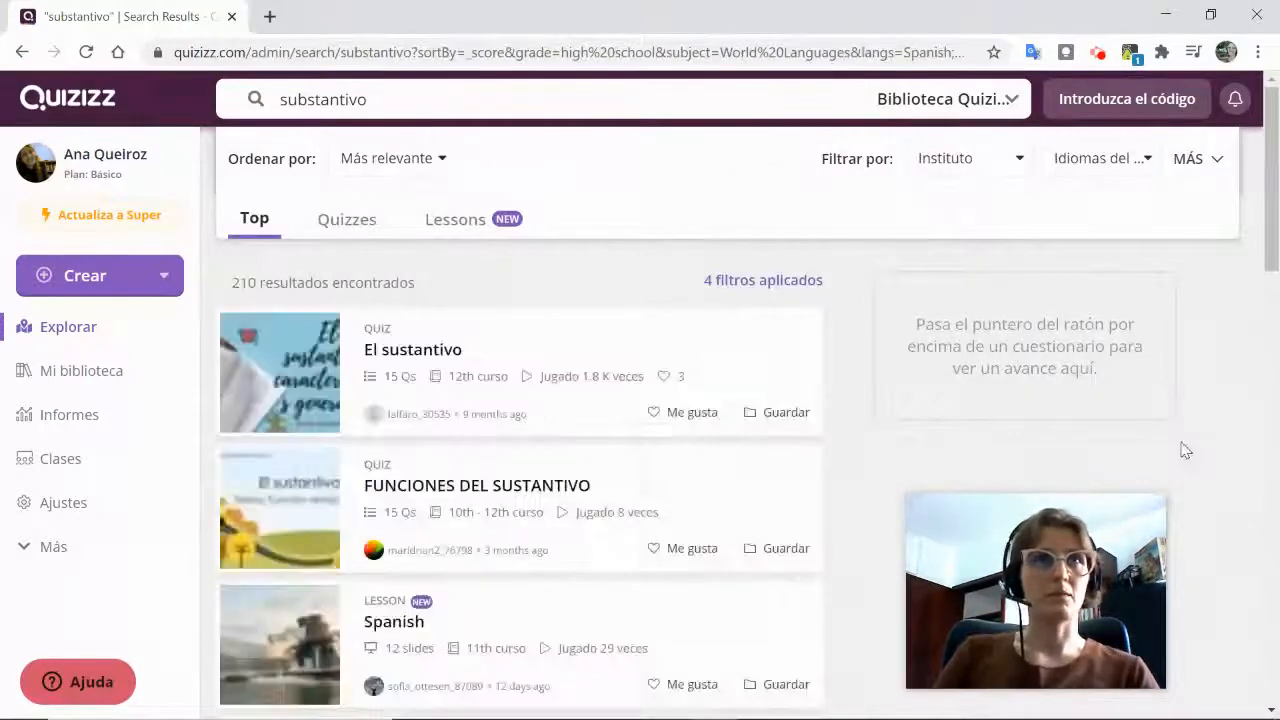
- Preview the filtered results, then open the 12th-grade quiz El sustantivo and examine its questions
{"action": "mouse_move", "coordinate": [786, 337]}
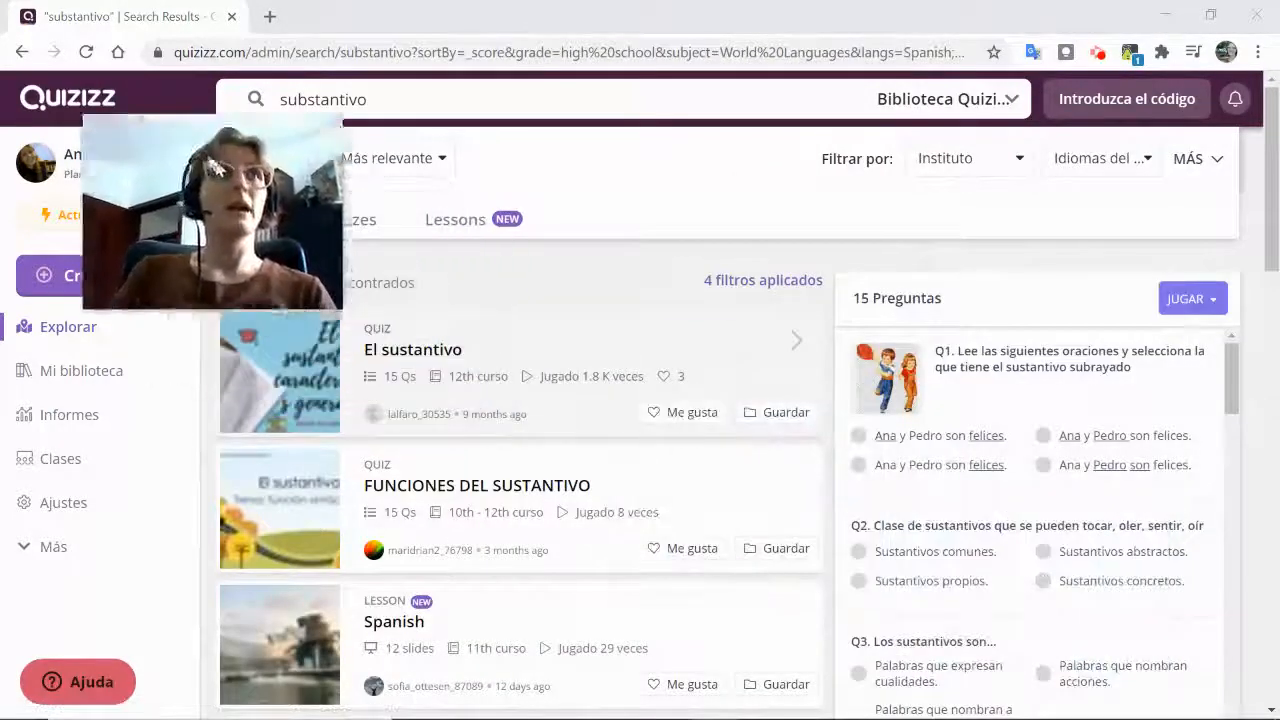
{"action": "mouse_move", "coordinate": [514, 461]}
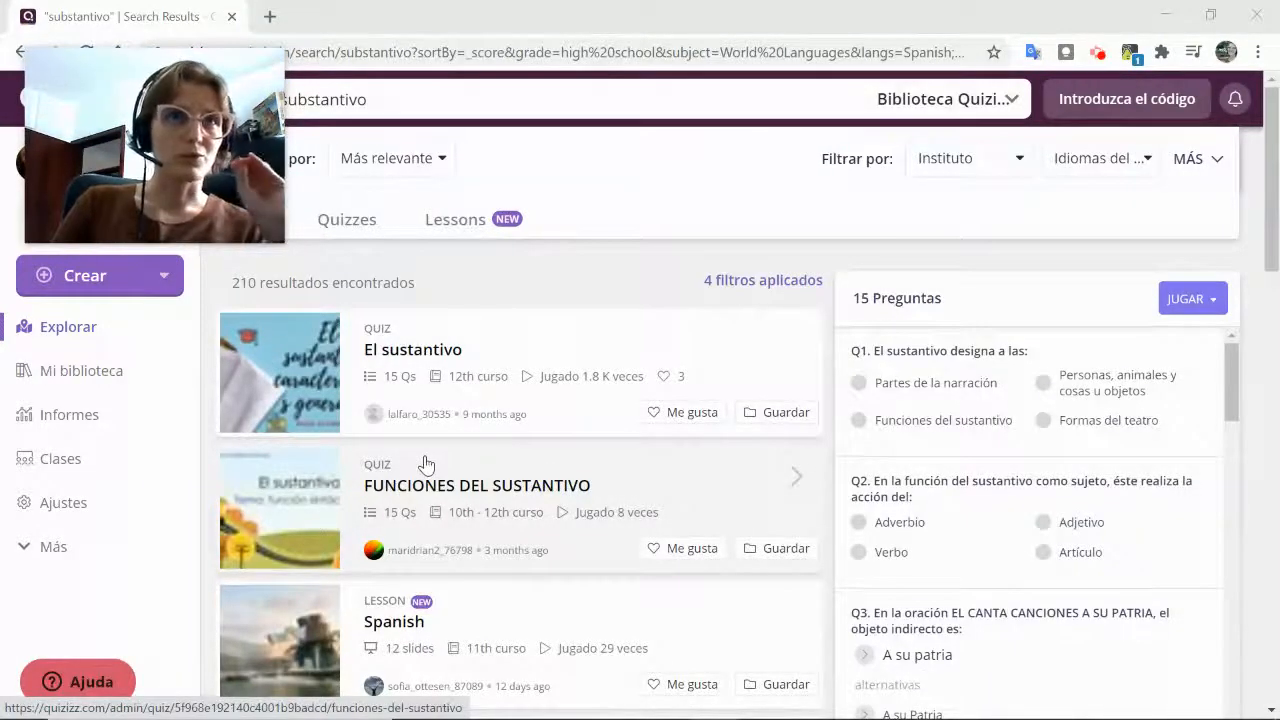
{"action": "left_click", "coordinate": [474, 366]}
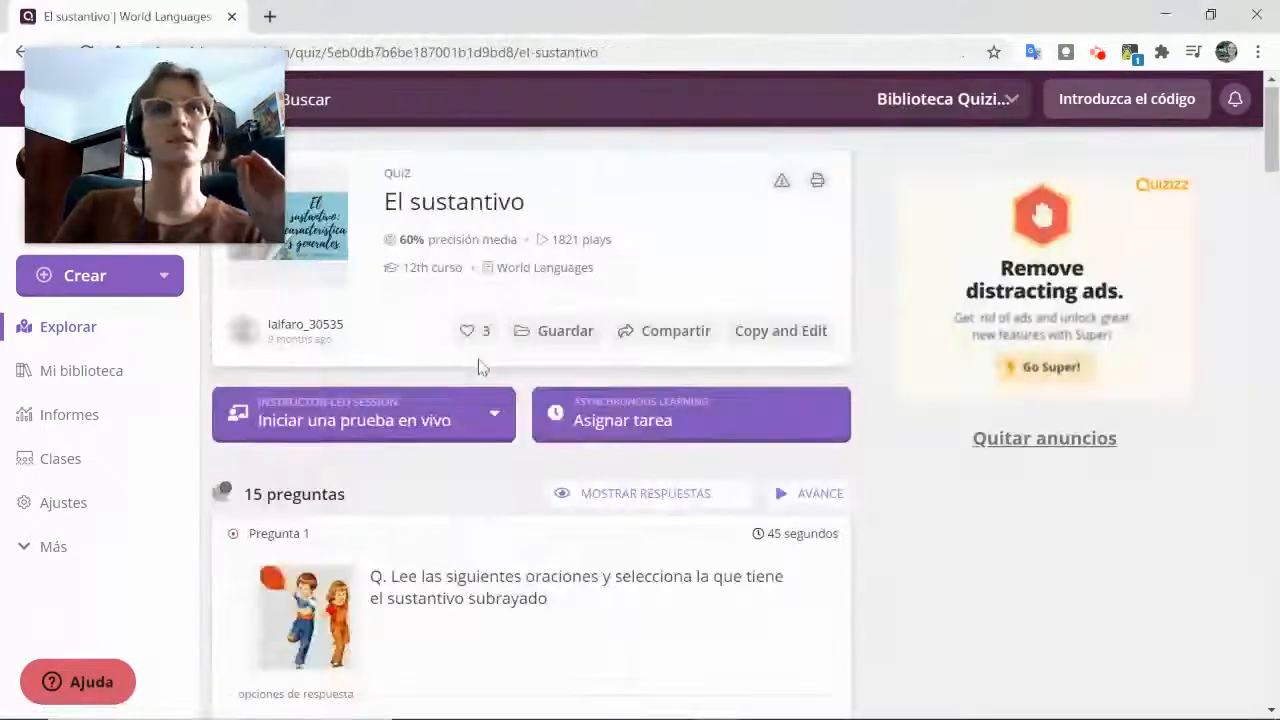
{"action": "scroll", "coordinate": [617, 534], "scroll_direction": "down", "scroll_amount": 8}
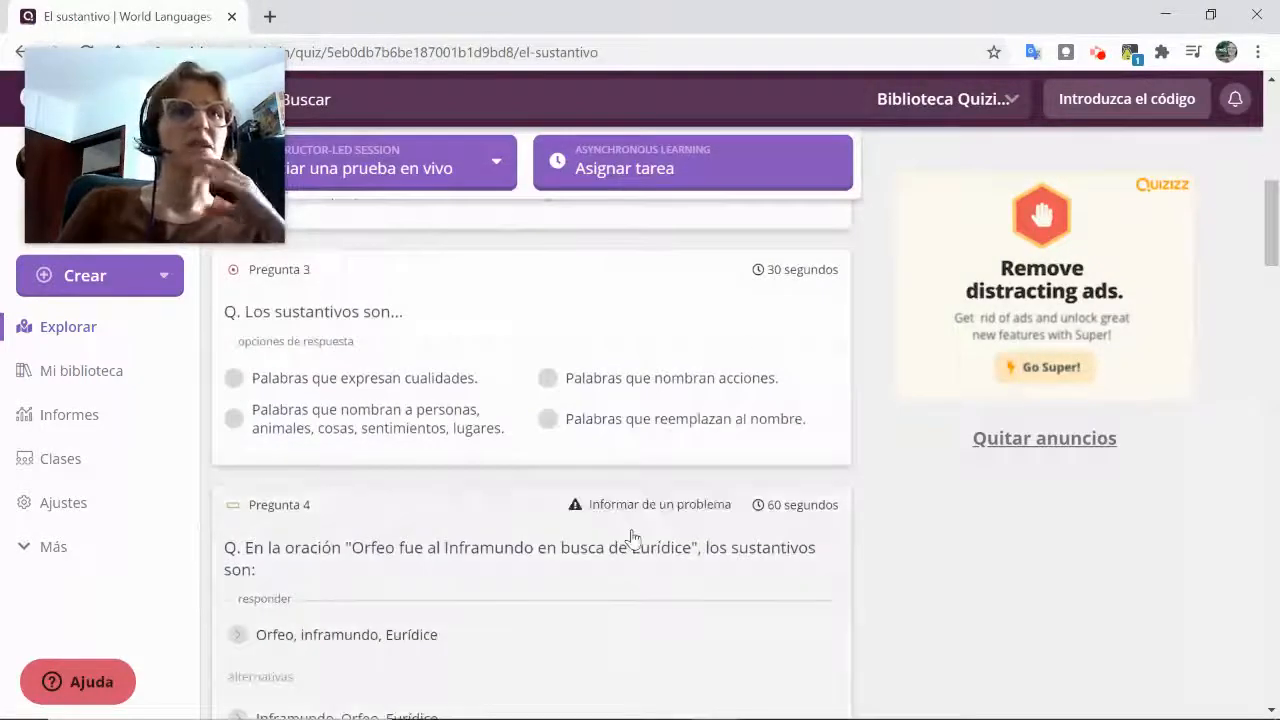
{"action": "scroll", "coordinate": [633, 536], "scroll_direction": "down", "scroll_amount": 3}
{"action": "scroll", "coordinate": [633, 539], "scroll_direction": "down", "scroll_amount": 5}
{"action": "scroll", "coordinate": [633, 540], "scroll_direction": "up", "scroll_amount": 15}
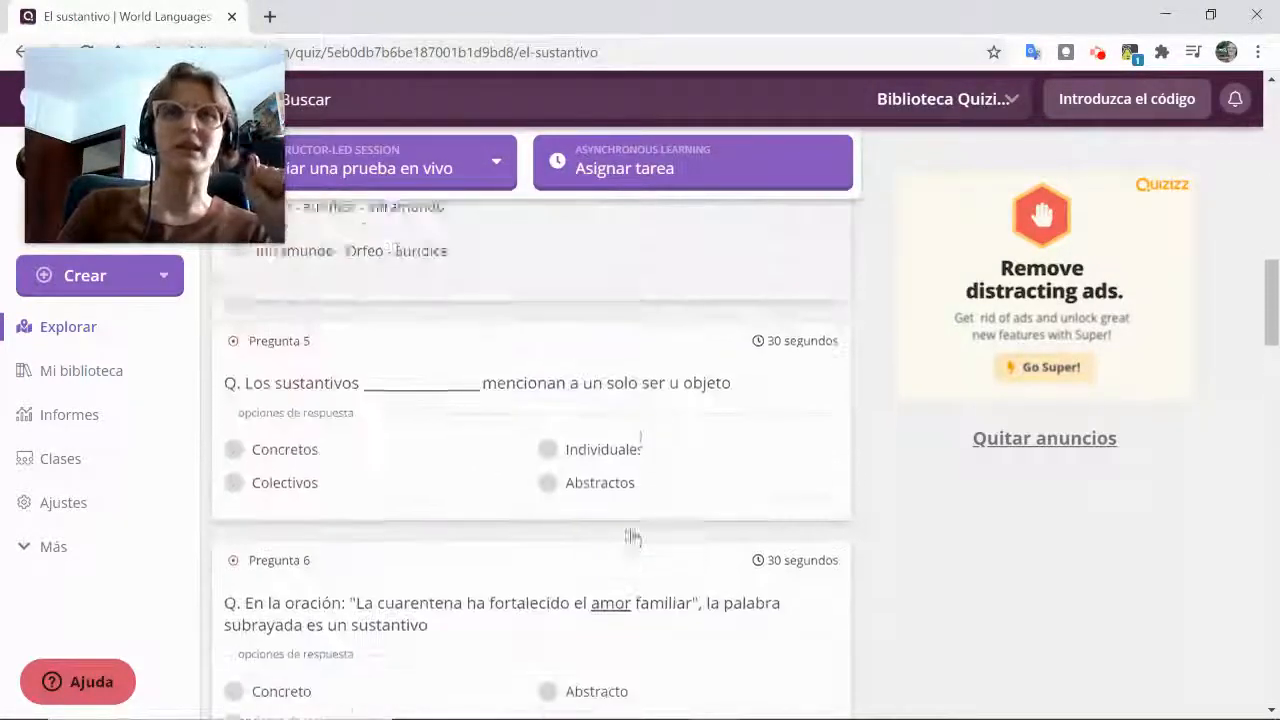
{"action": "scroll", "coordinate": [633, 540], "scroll_direction": "up", "scroll_amount": 2}
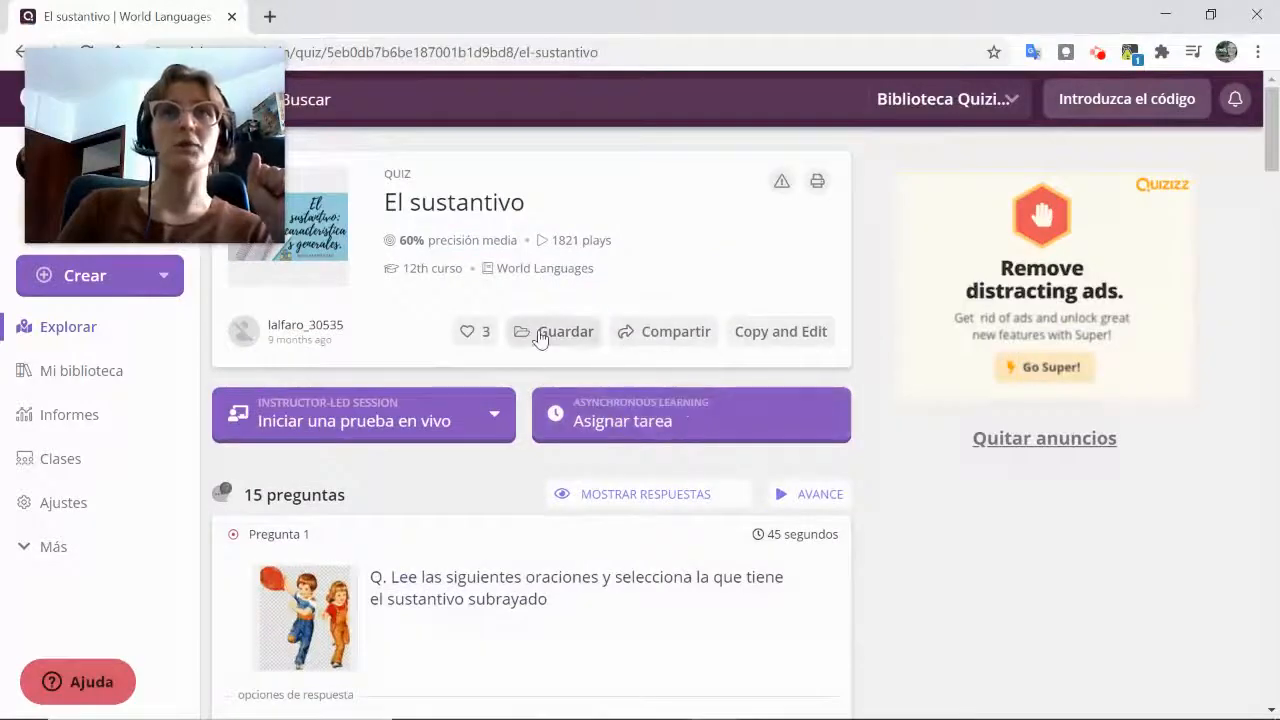
- Make an editable copy of the quiz El sustantivo and open it in the quiz editor
{"action": "left_click", "coordinate": [809, 337]}
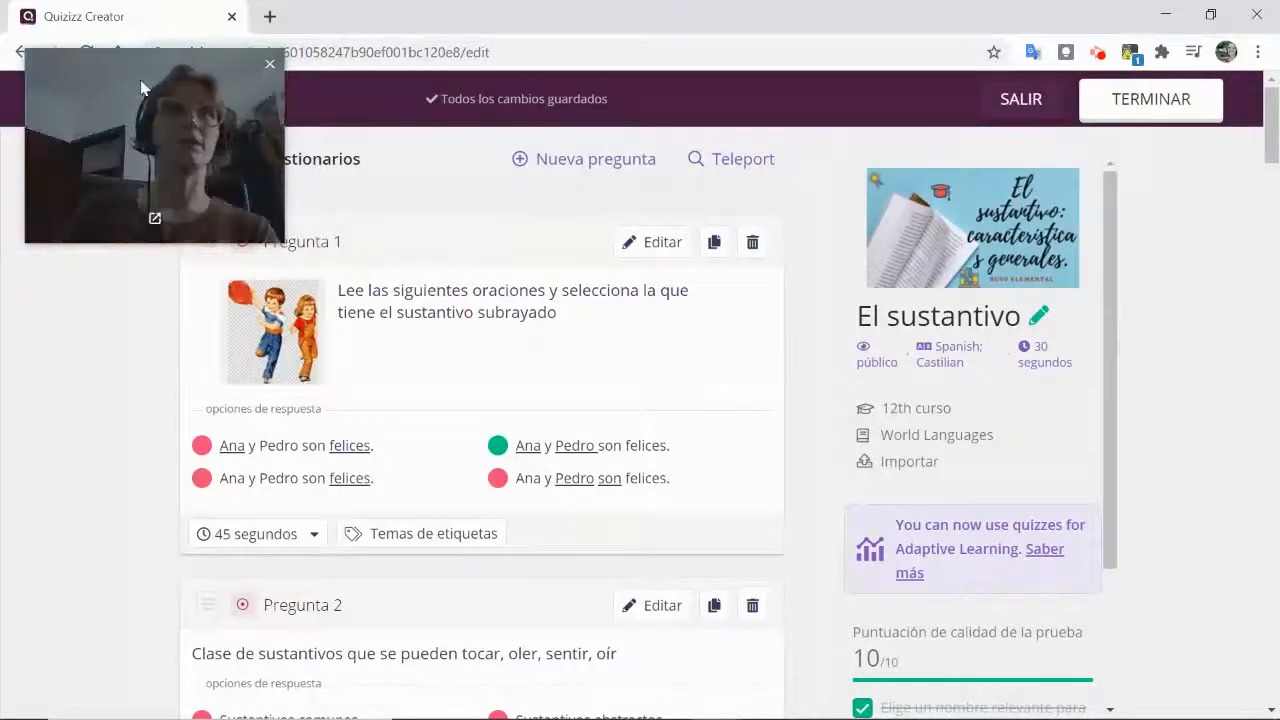
{"action": "left_click_drag", "start_coordinate": [142, 84], "coordinate": [942, 161]}
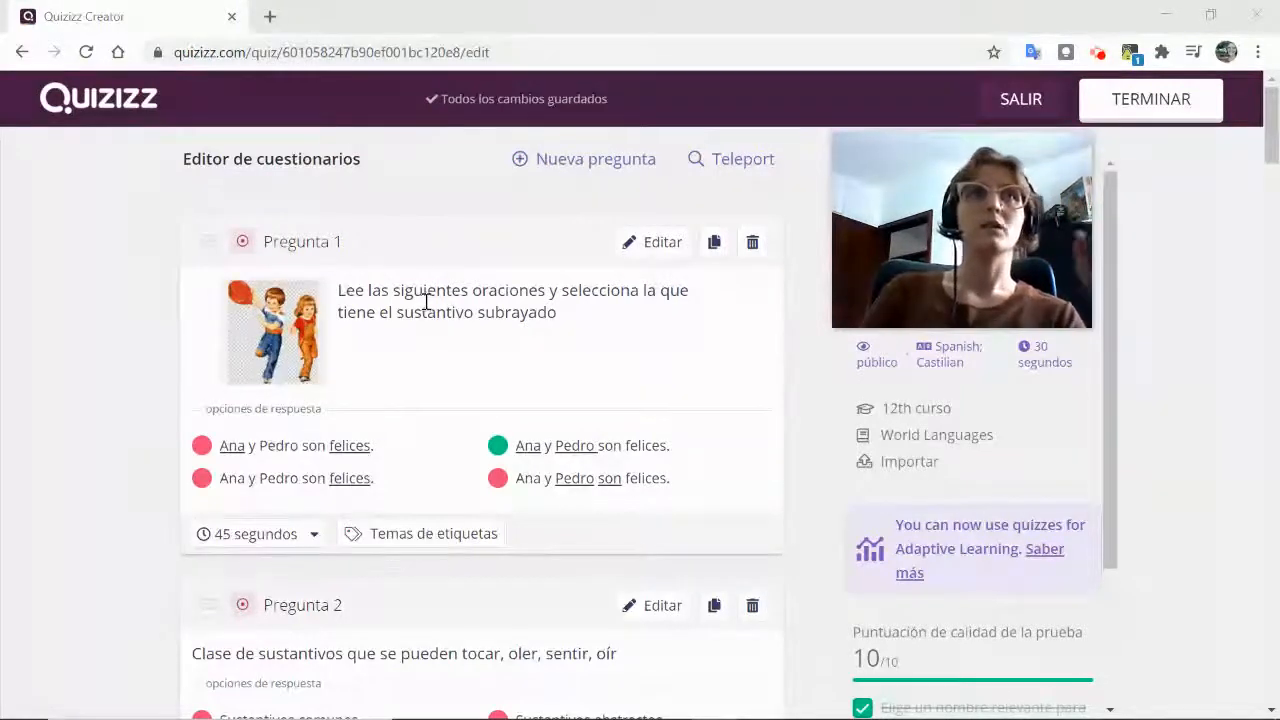
{"action": "left_click", "coordinate": [316, 246]}
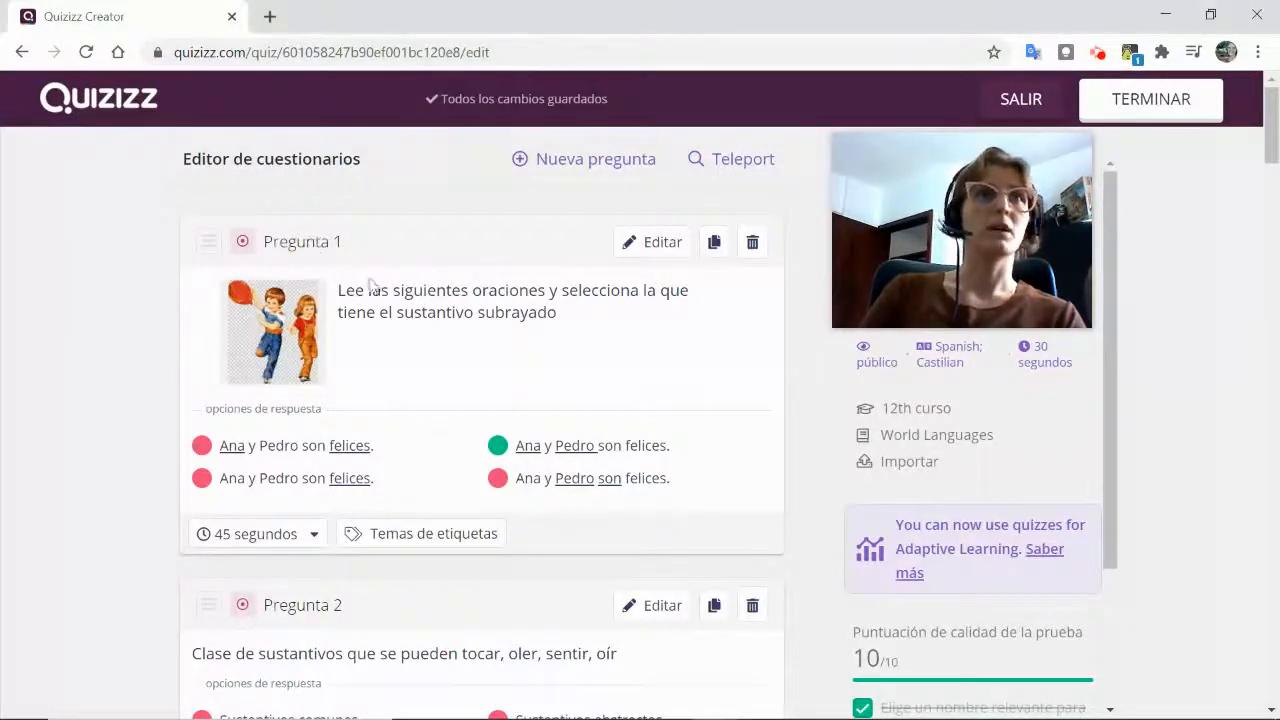
{"action": "mouse_move", "coordinate": [920, 232]}
{"action": "left_click_drag", "start_coordinate": [920, 232], "coordinate": [404, 269]}
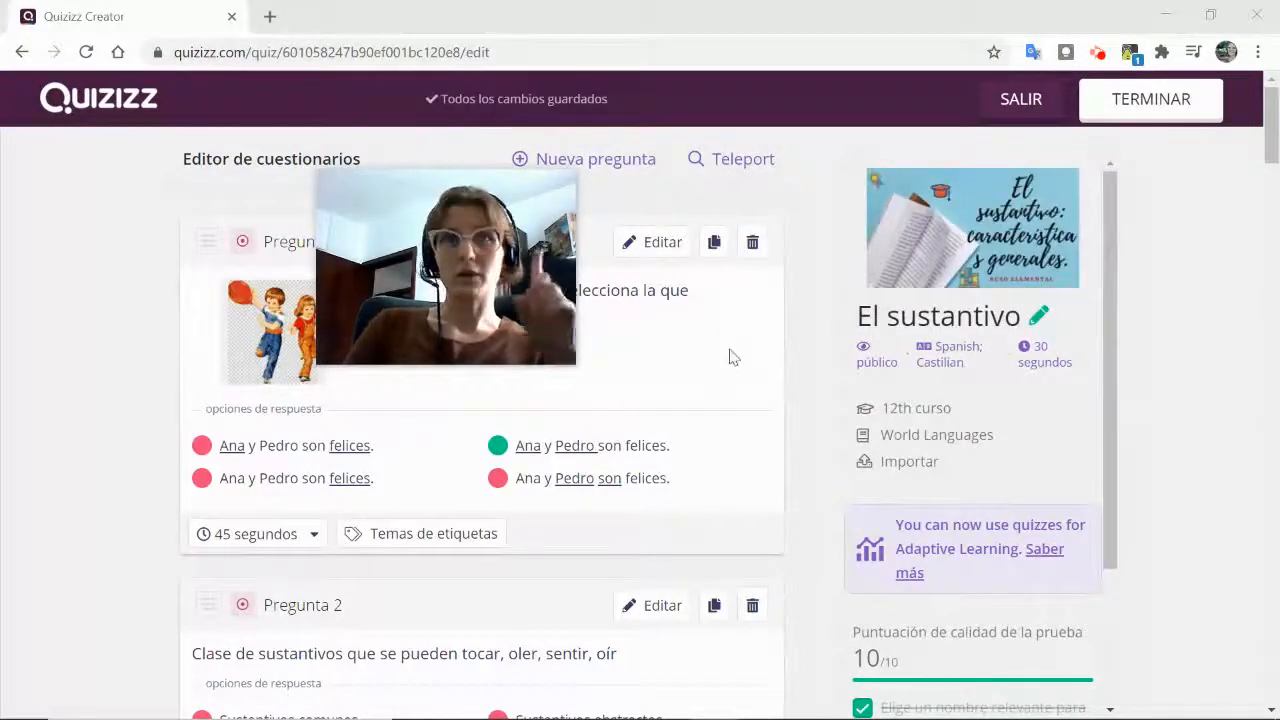
- Rename the copied quiz by adding the teacher's first name after El sustantivo, with Idiomas del mundo as its subject, and save
{"action": "scroll", "coordinate": [905, 432], "scroll_direction": "down", "scroll_amount": 2}
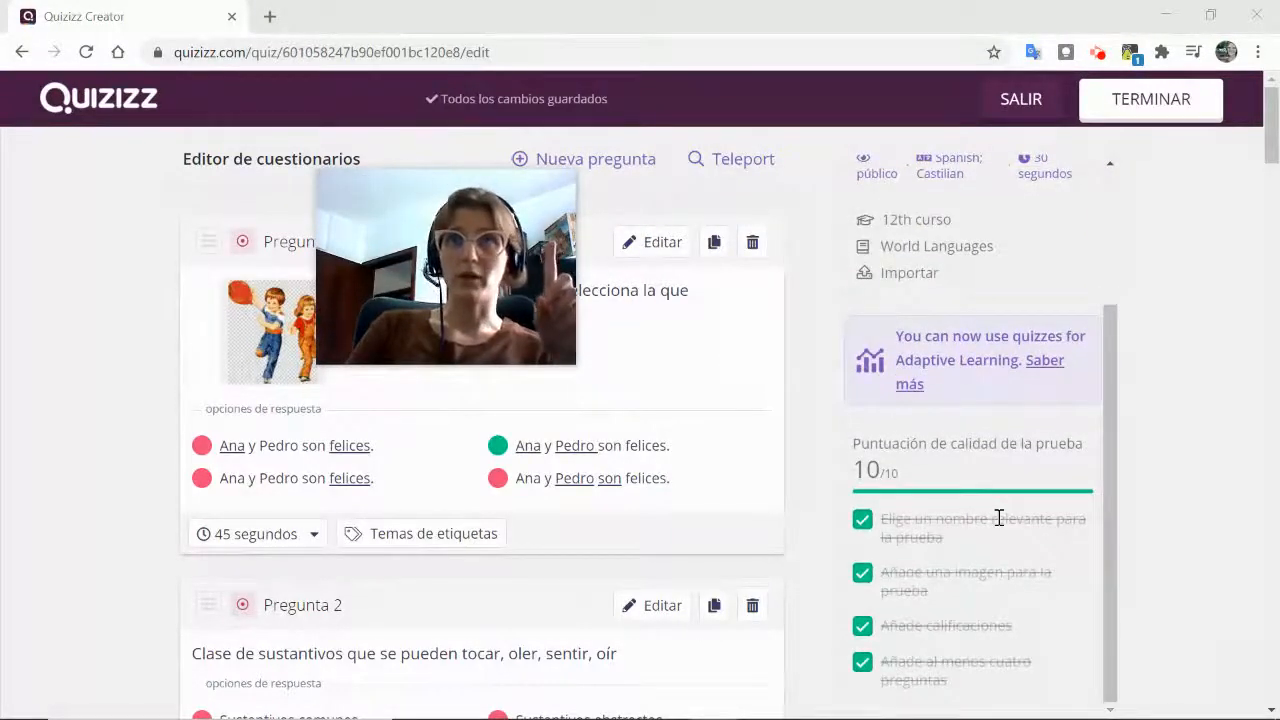
{"action": "scroll", "coordinate": [999, 517], "scroll_direction": "up", "scroll_amount": 2}
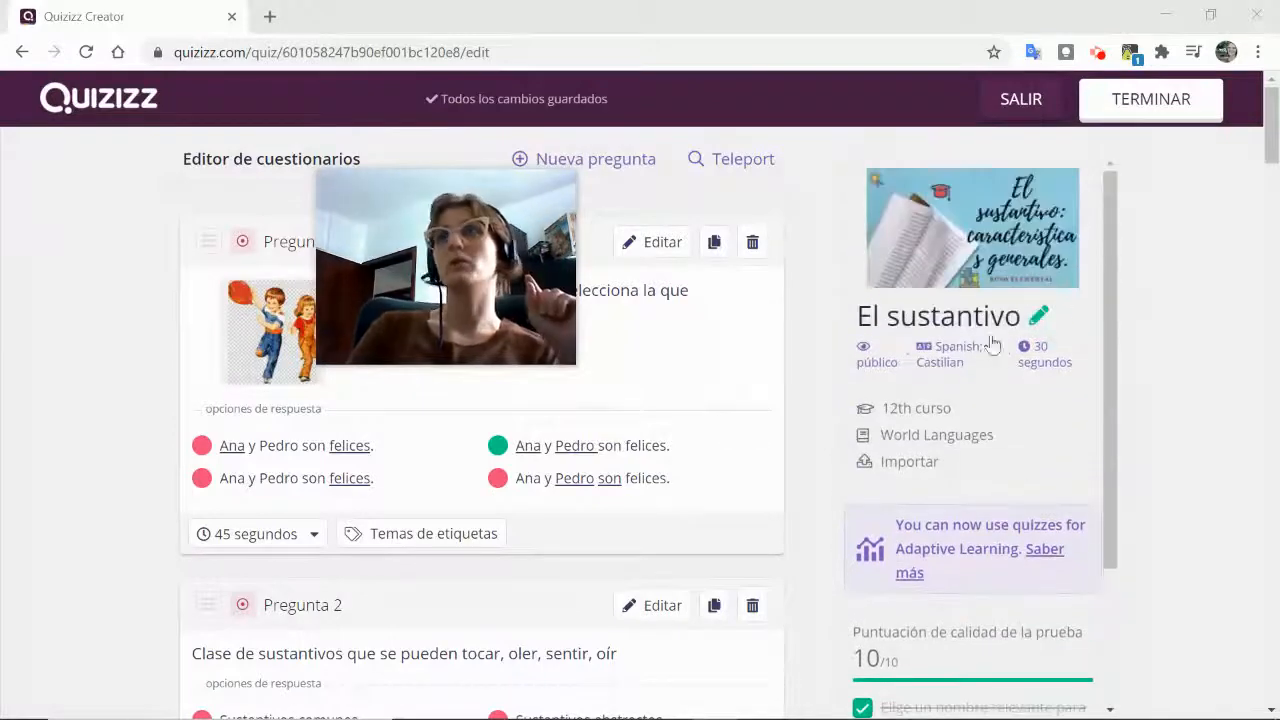
{"action": "left_click", "coordinate": [1037, 318]}
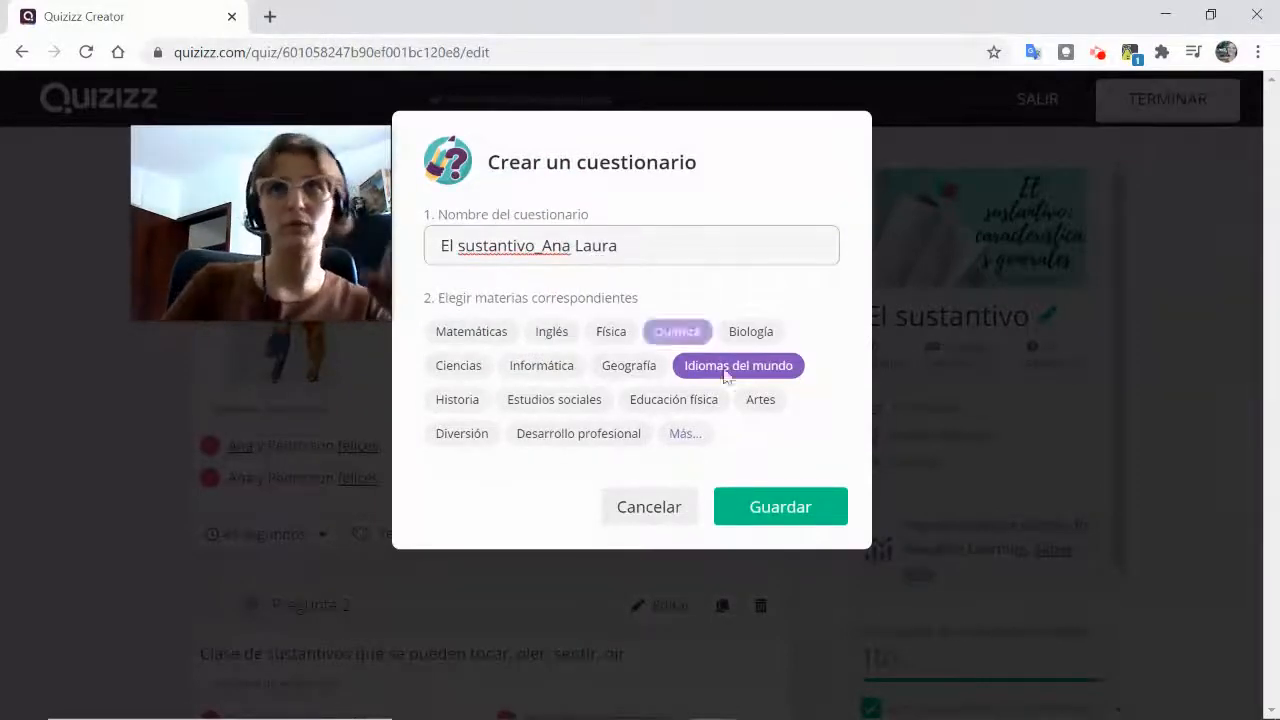
{"action": "left_click", "coordinate": [786, 524]}
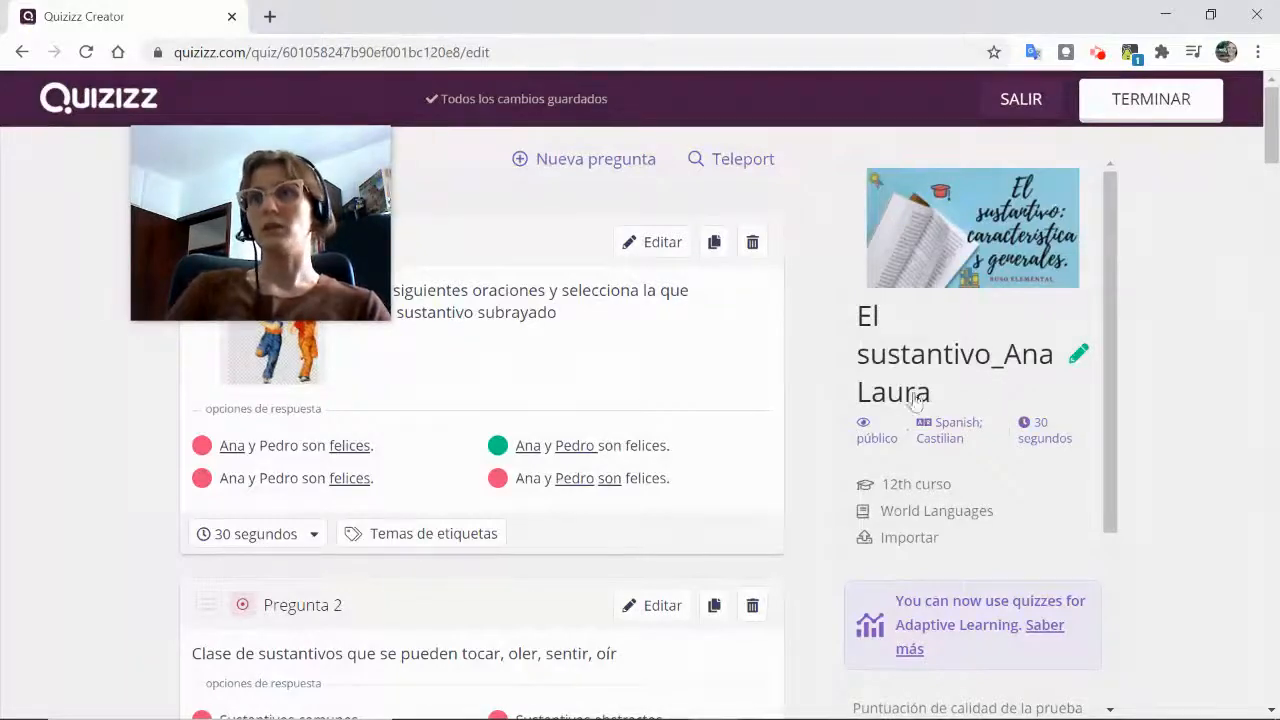
- Check the renamed quiz's details and finish editing so it is stored in the library
{"action": "scroll", "coordinate": [1043, 438], "scroll_direction": "down", "scroll_amount": 1}
{"action": "scroll", "coordinate": [1043, 438], "scroll_direction": "down", "scroll_amount": 1}
{"action": "scroll", "coordinate": [900, 260], "scroll_direction": "up", "scroll_amount": 2}
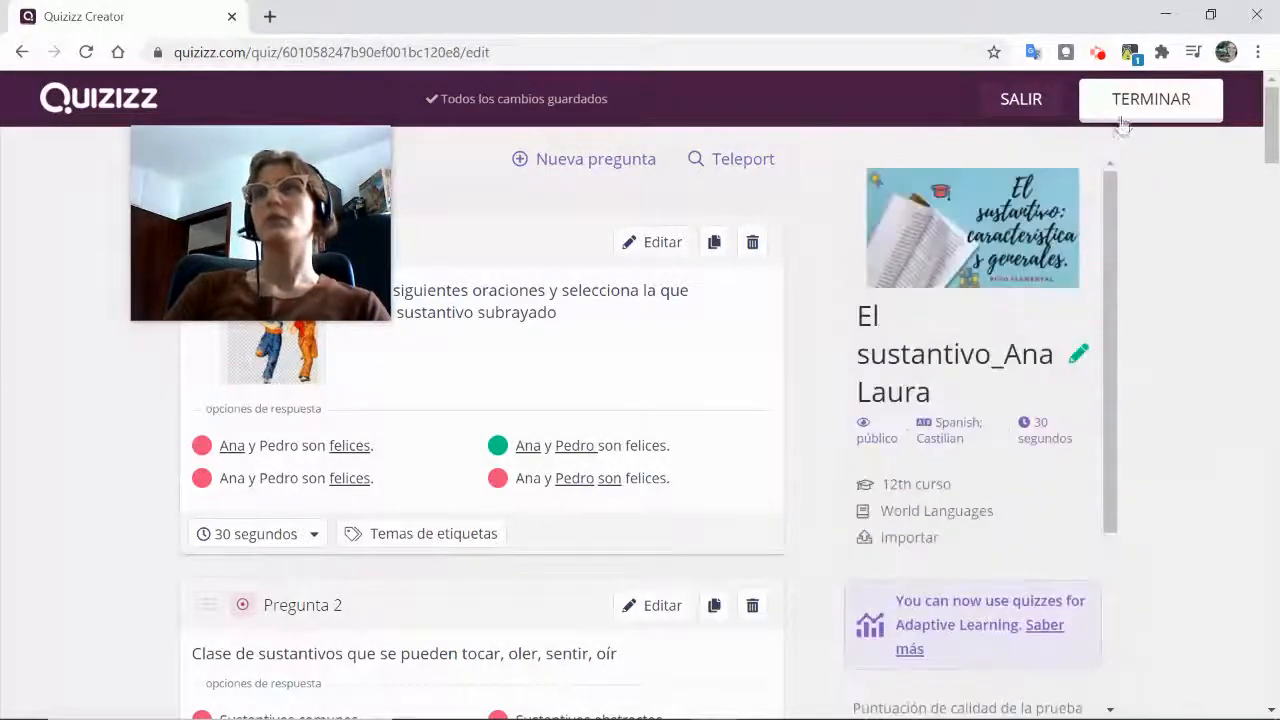
{"action": "left_click", "coordinate": [1125, 118]}
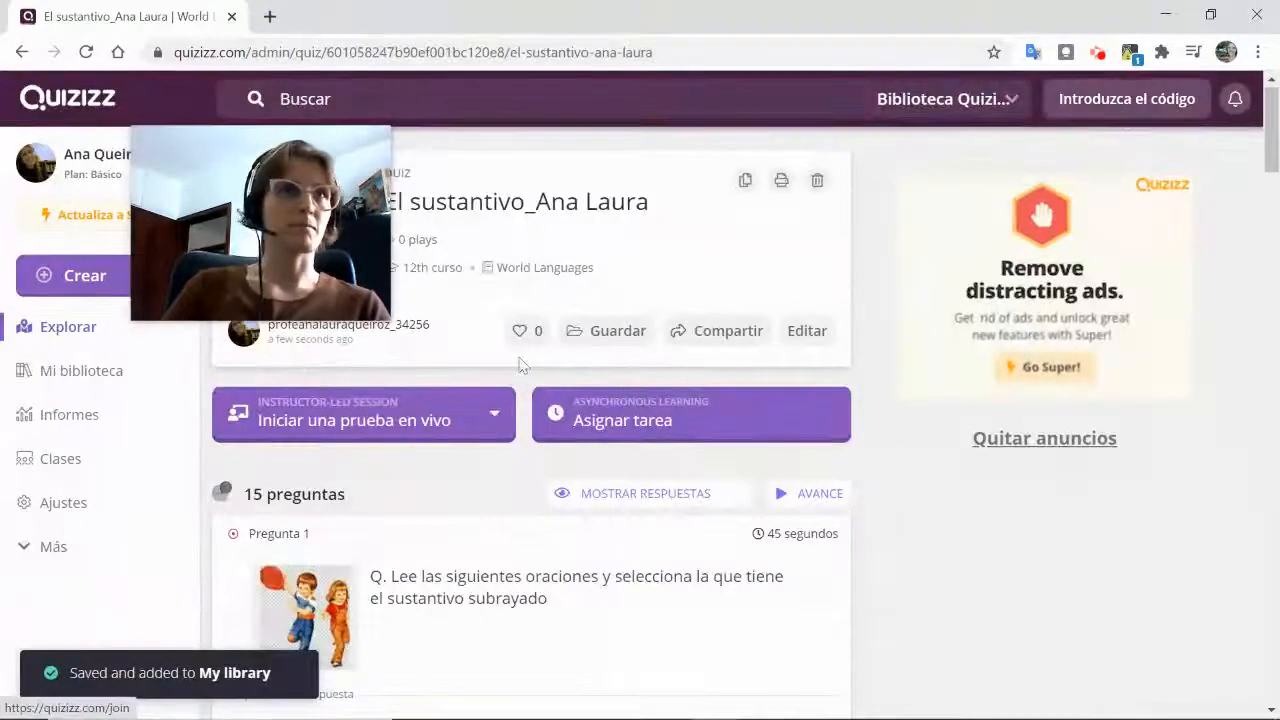
{"action": "left_click_drag", "start_coordinate": [133, 133], "coordinate": [919, 193]}
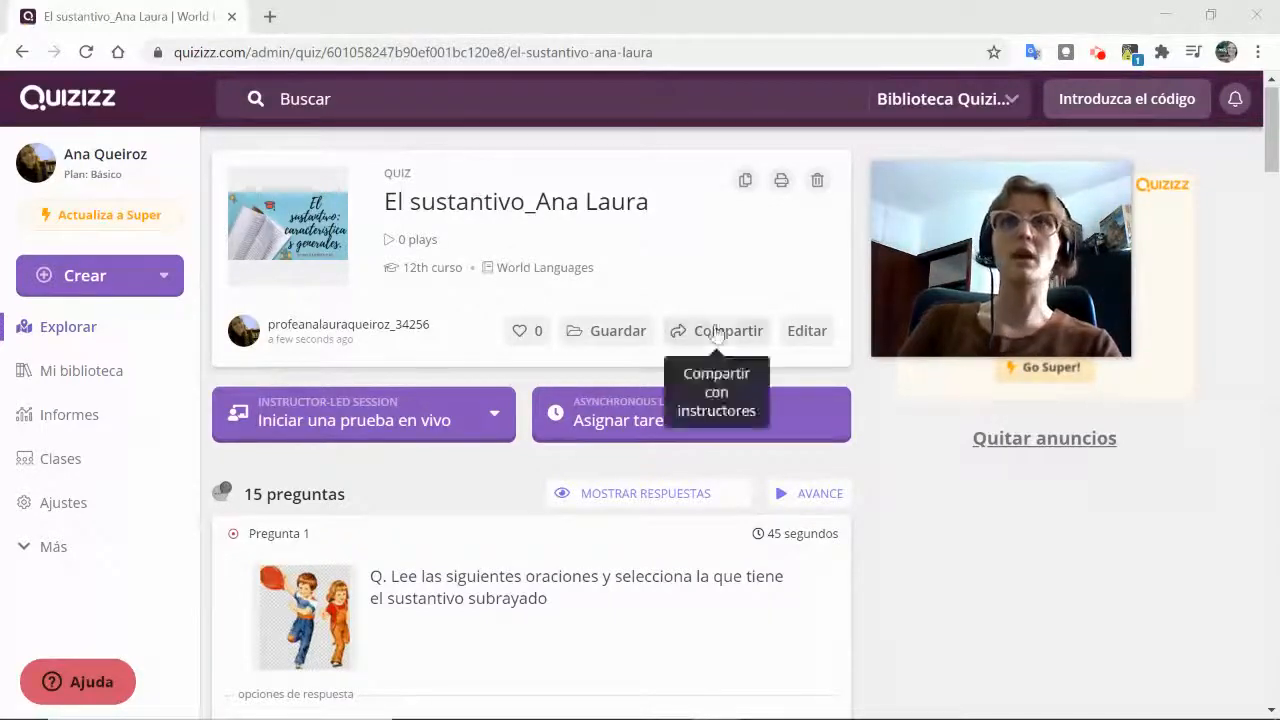
- Search the Quizizz library for El sustantivo and open the 2nd-grade quiz with the Dalmatian picture
{"action": "left_click", "coordinate": [291, 100]}
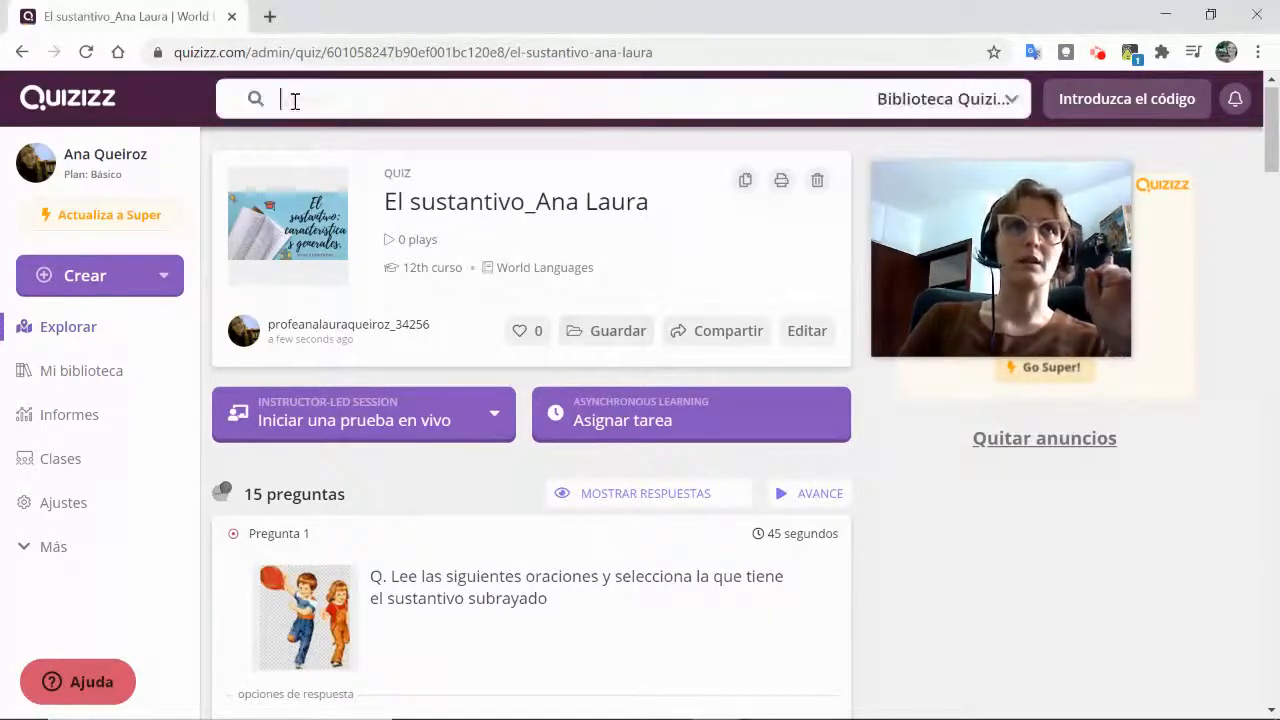
{"action": "left_click_drag", "start_coordinate": [386, 200], "coordinate": [528, 204]}
{"action": "left_click", "coordinate": [360, 104]}
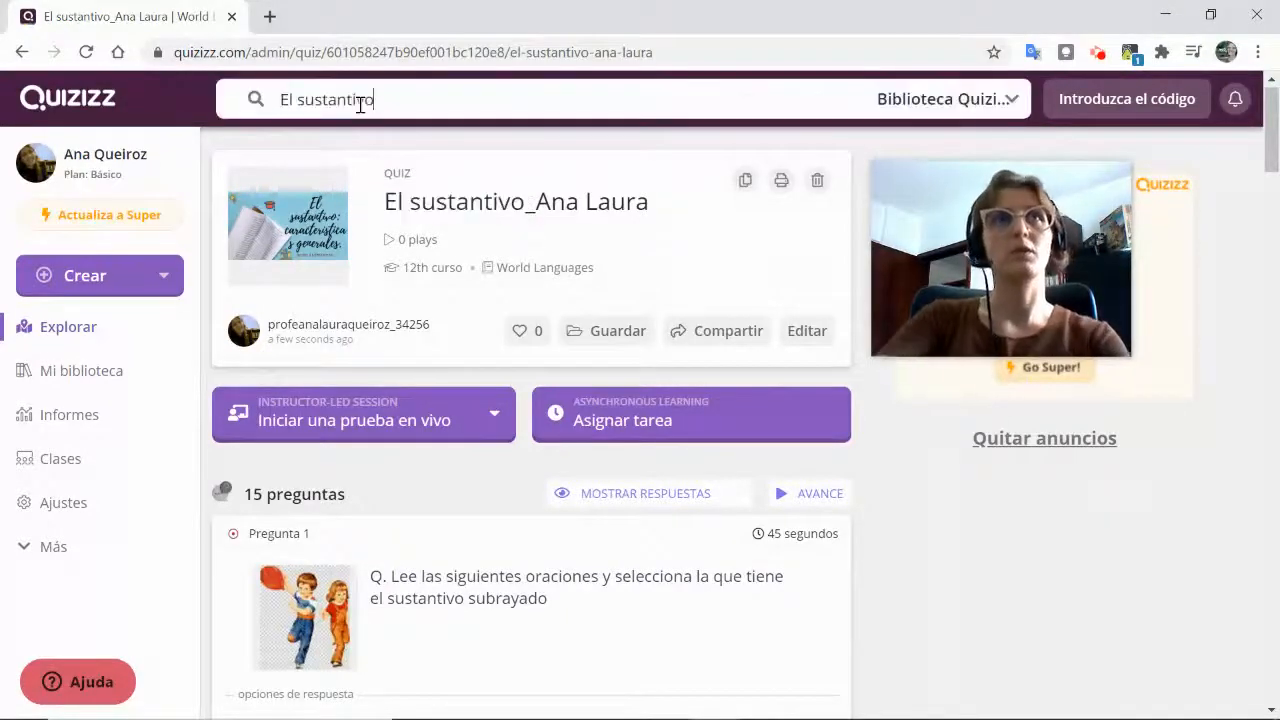
{"action": "key", "text": "Return"}
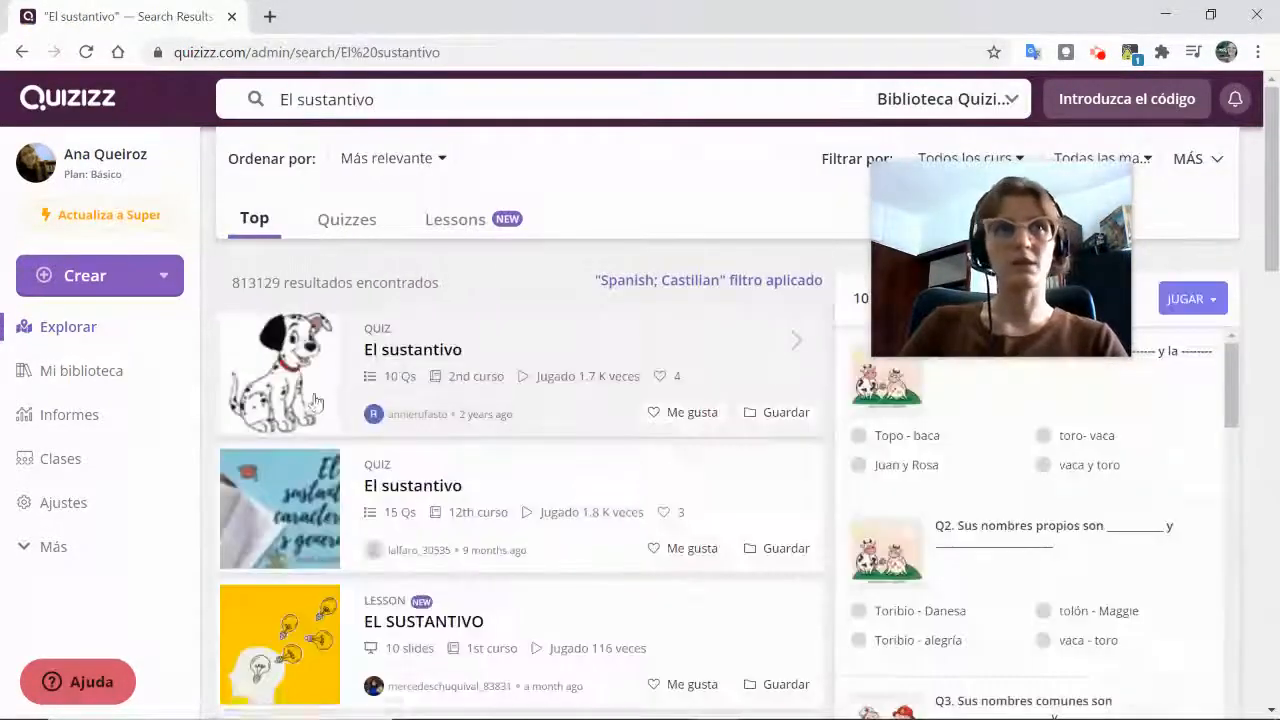
{"action": "left_click", "coordinate": [281, 381]}
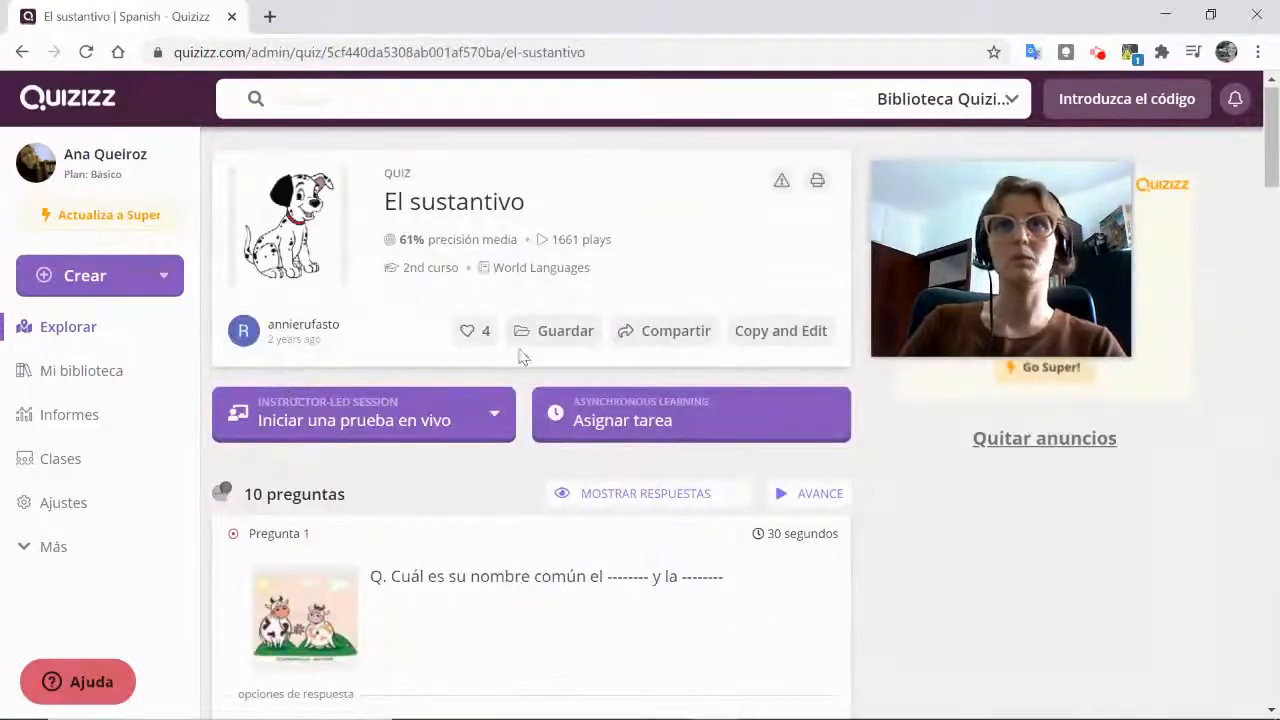
- Save the 2nd-grade quiz El sustantivo to a new collection named Gramática Espanhol
{"action": "left_click", "coordinate": [581, 337]}
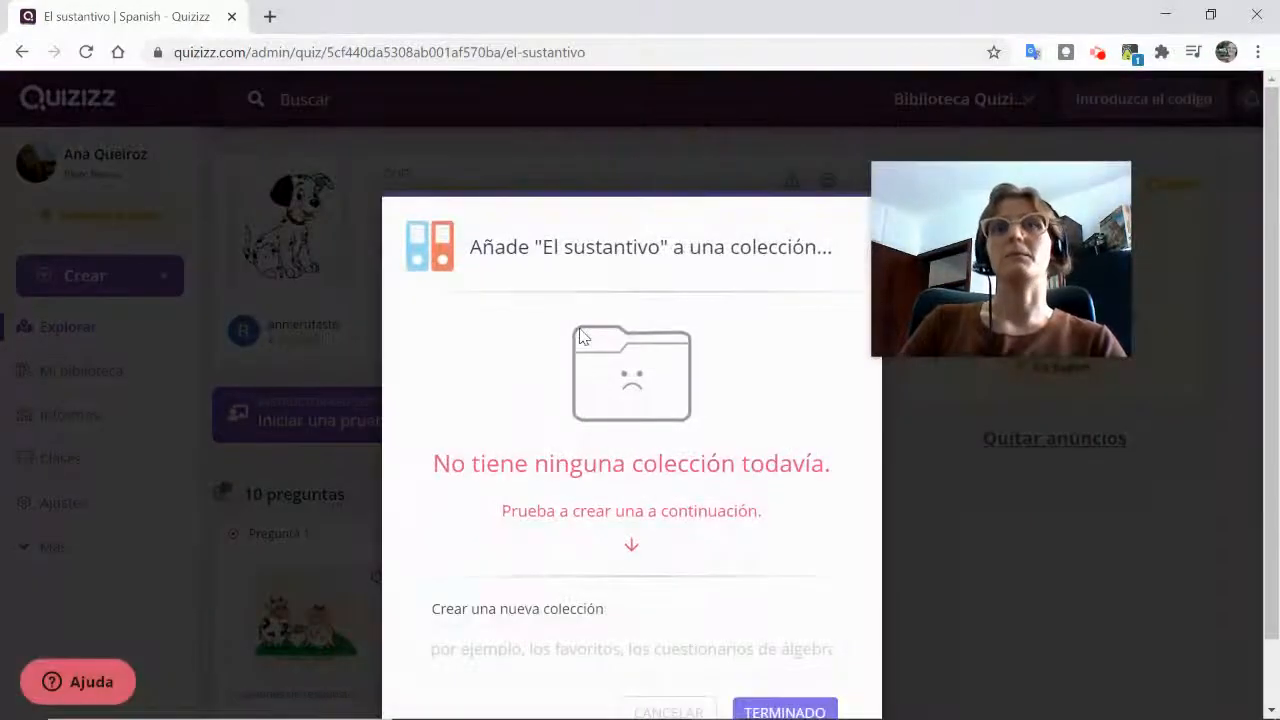
{"action": "scroll", "coordinate": [520, 493], "scroll_direction": "down", "scroll_amount": 1}
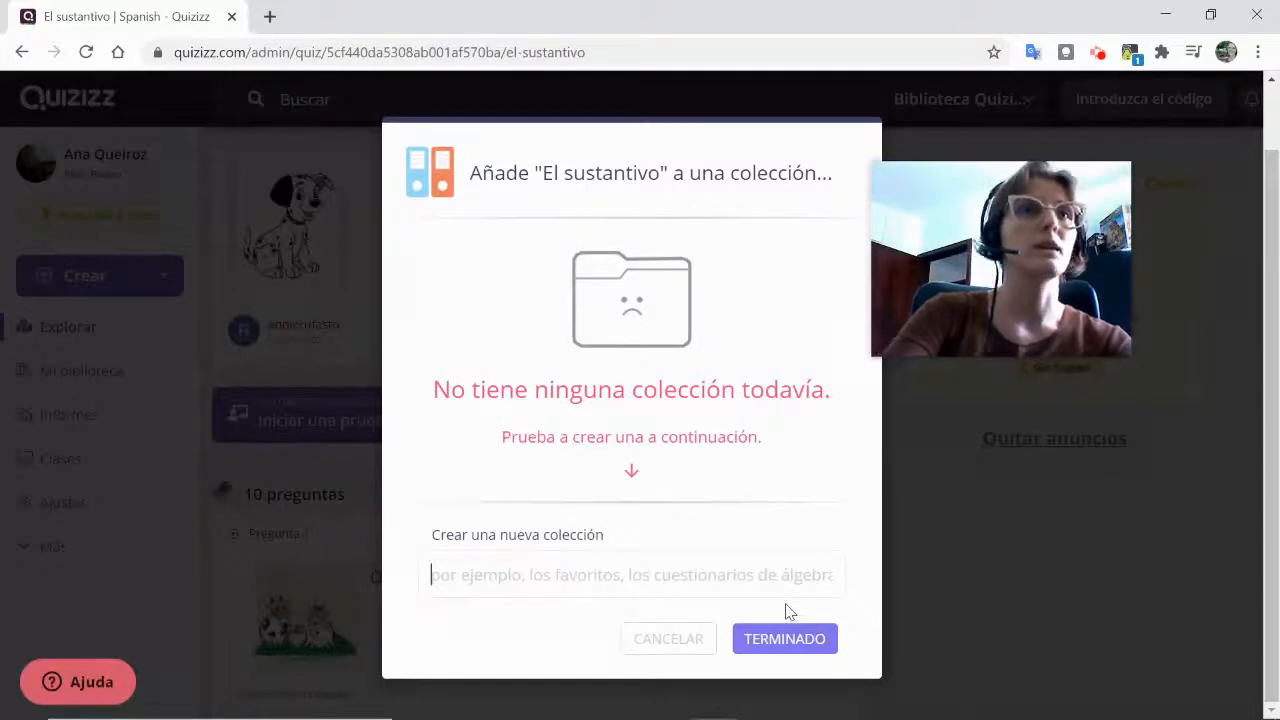
{"action": "type", "text": "Gramática Es"}
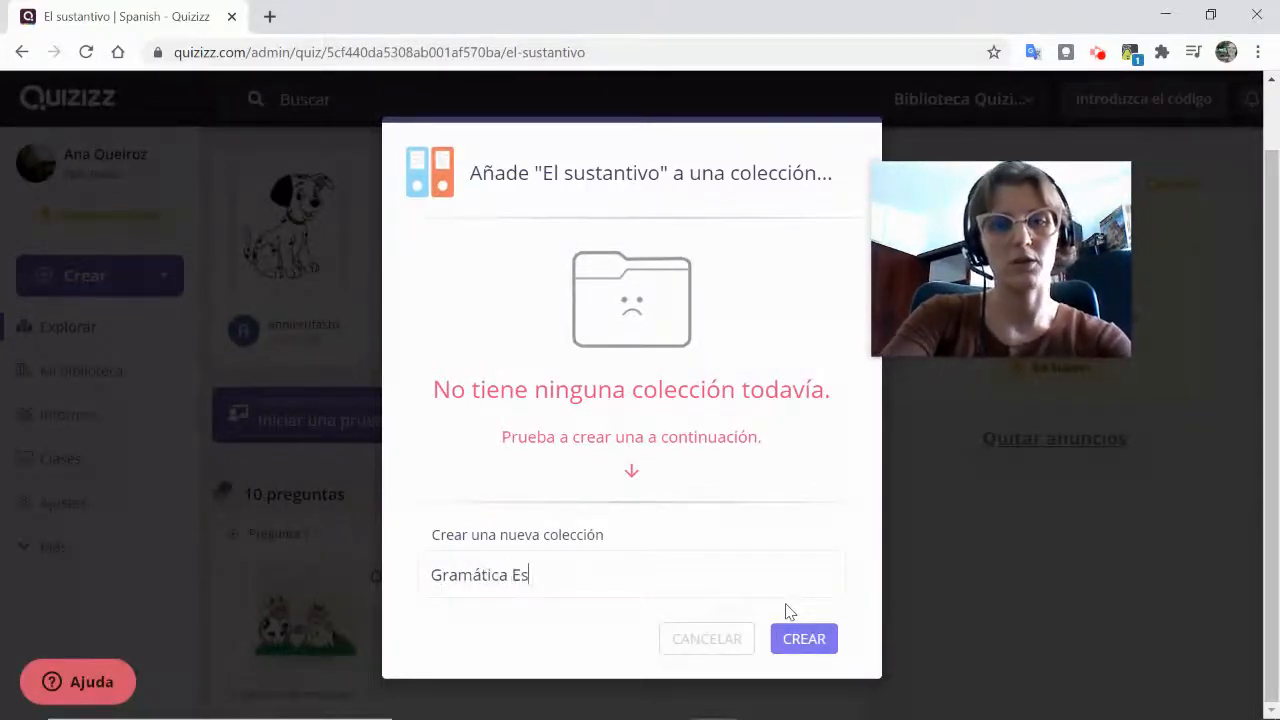
{"action": "type", "text": "panhol"}
{"action": "left_click", "coordinate": [789, 641]}
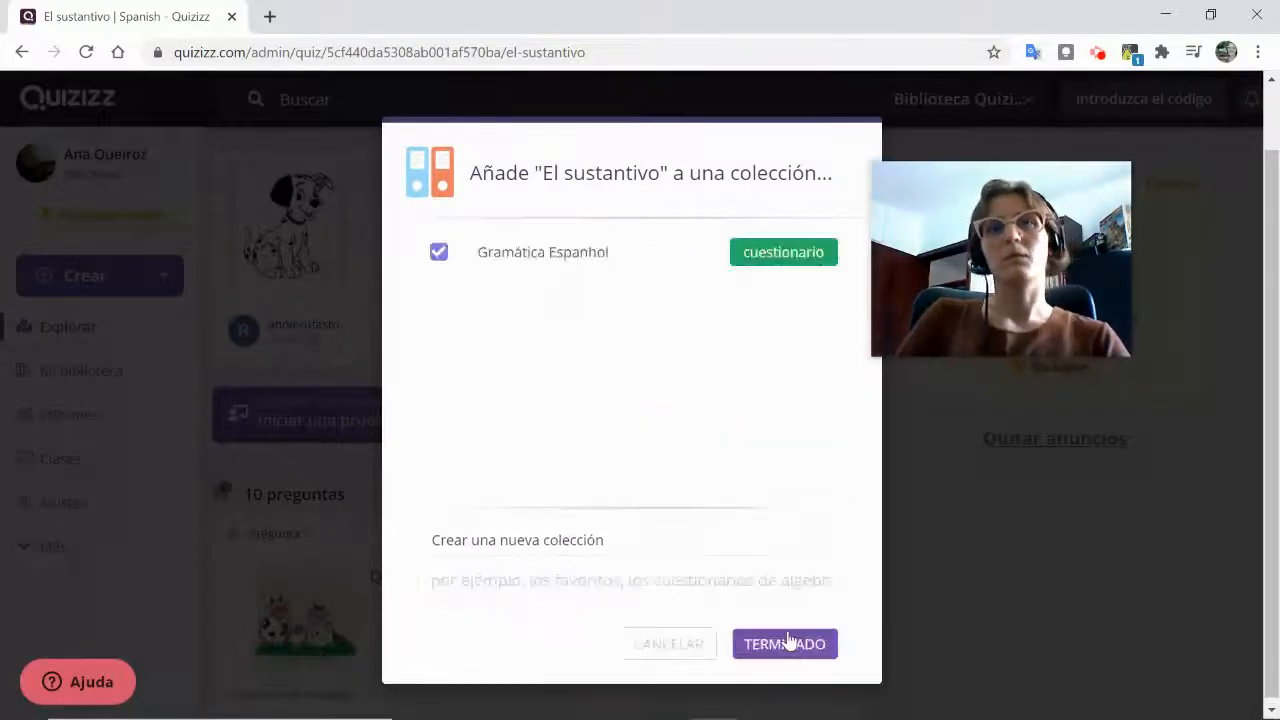
{"action": "left_click", "coordinate": [774, 646]}
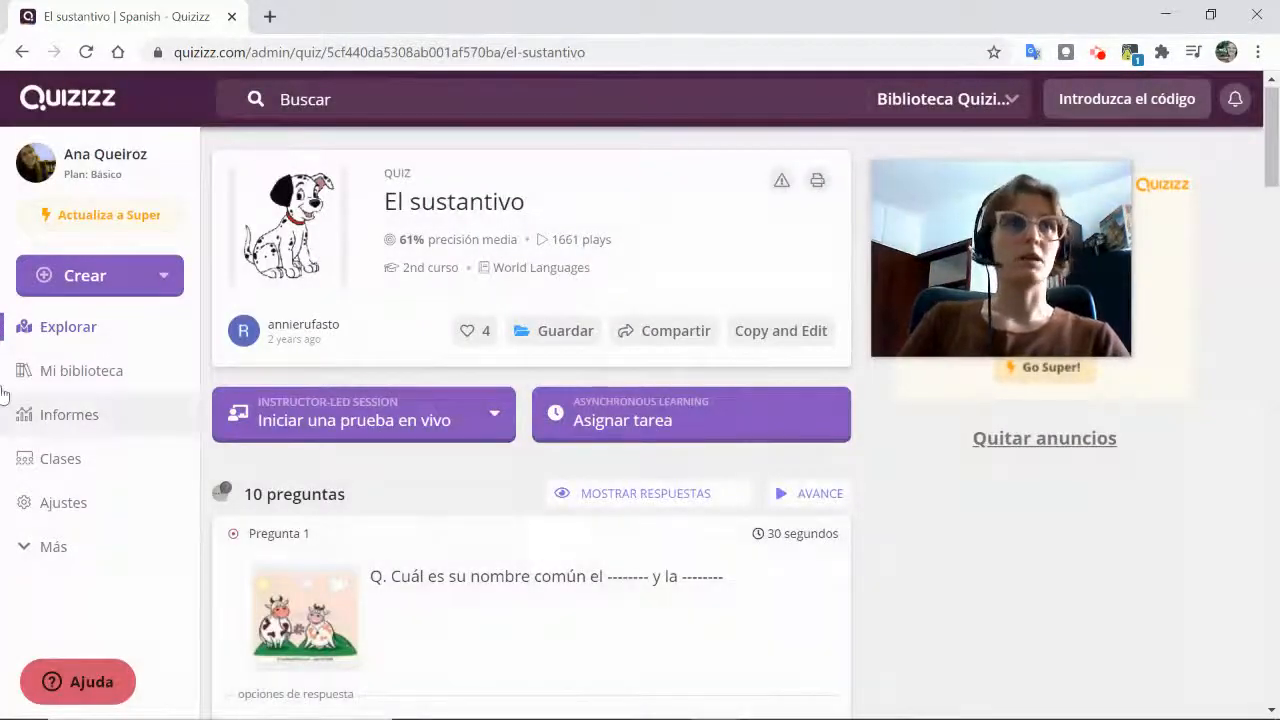
- Open the personal library and search it for El sustantivo
{"action": "left_click", "coordinate": [50, 370]}
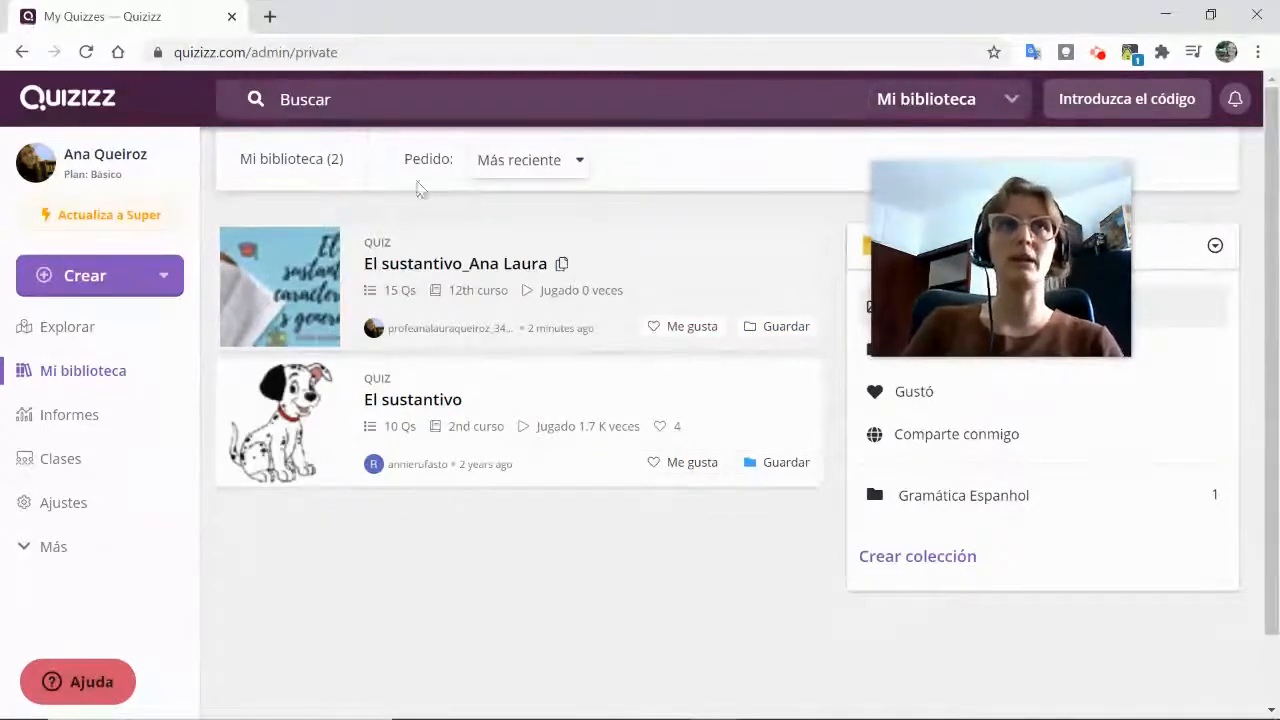
{"action": "left_click", "coordinate": [340, 95]}
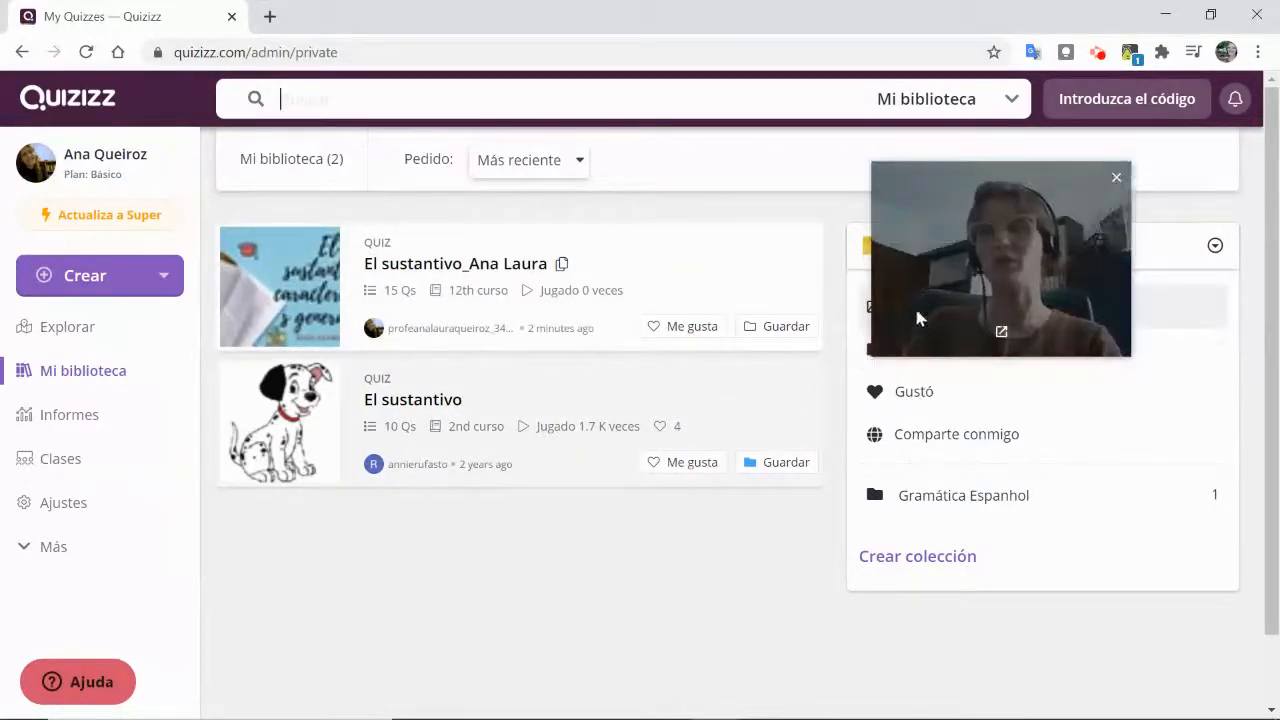
{"action": "left_click_drag", "start_coordinate": [990, 199], "coordinate": [443, 466]}
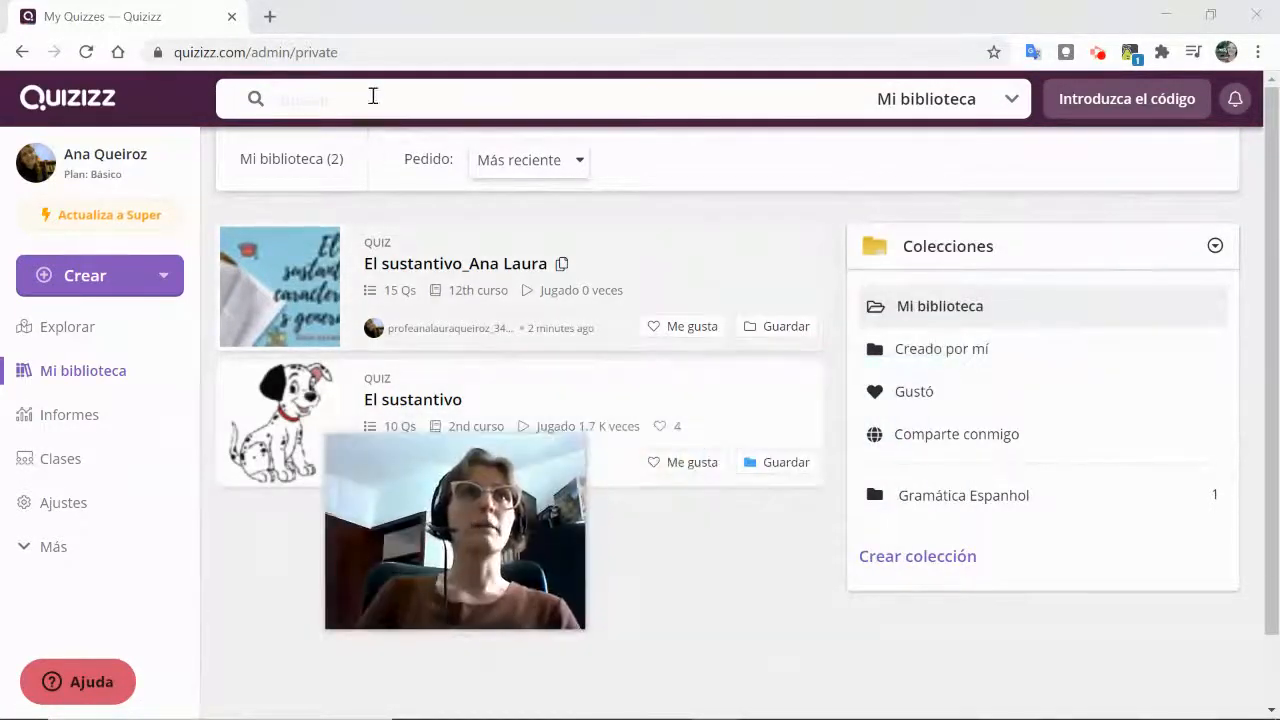
{"action": "left_click", "coordinate": [373, 93]}
{"action": "type", "text": "El sustantivo"}
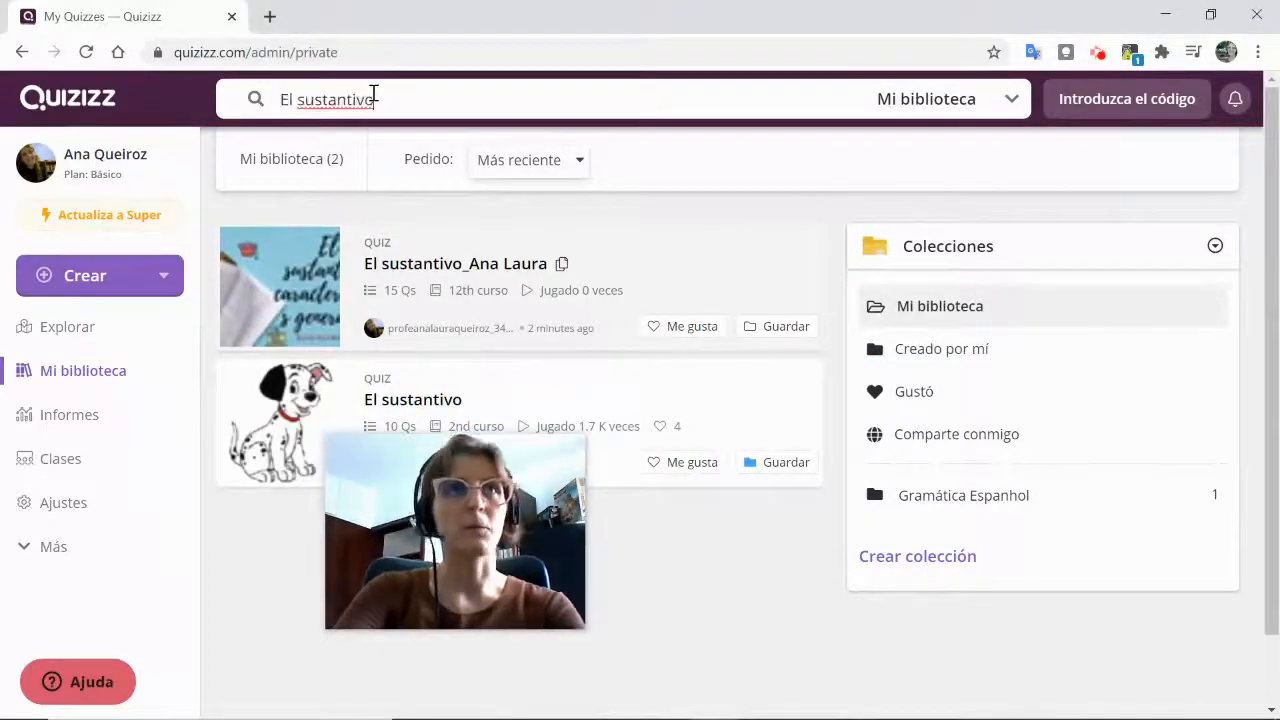
{"action": "key", "text": "Return"}
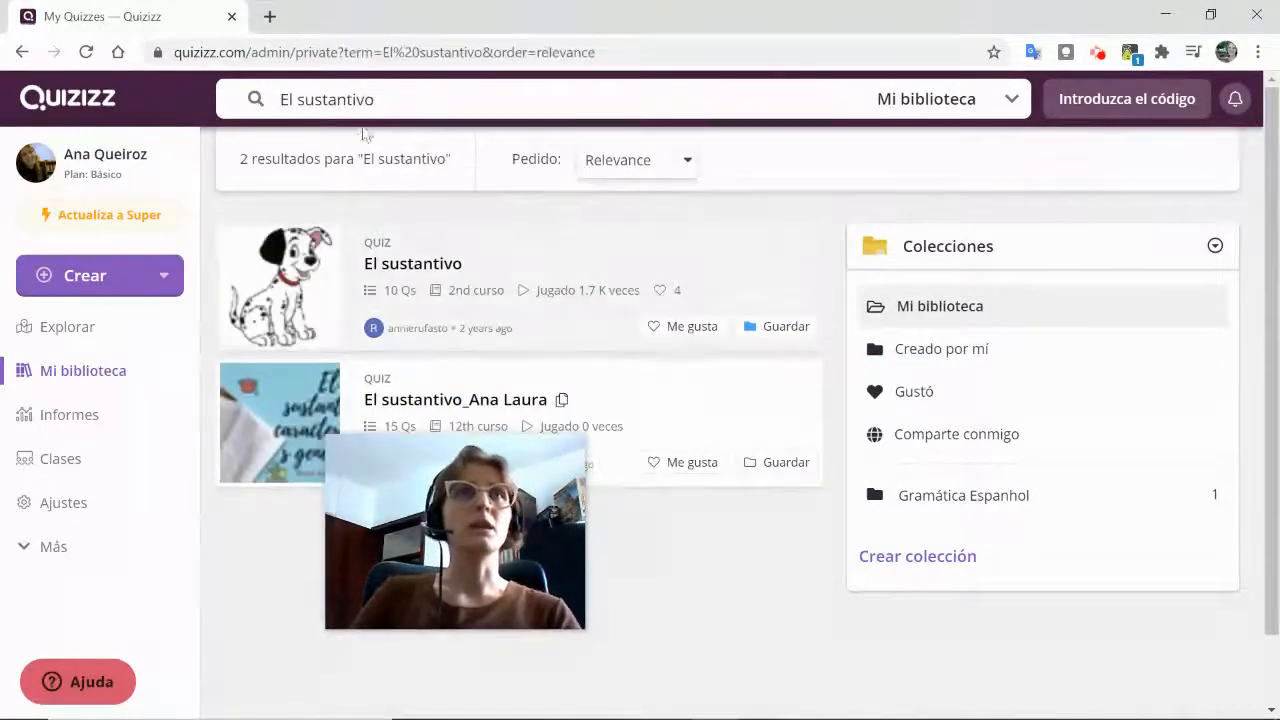
{"action": "left_click", "coordinate": [449, 110]}
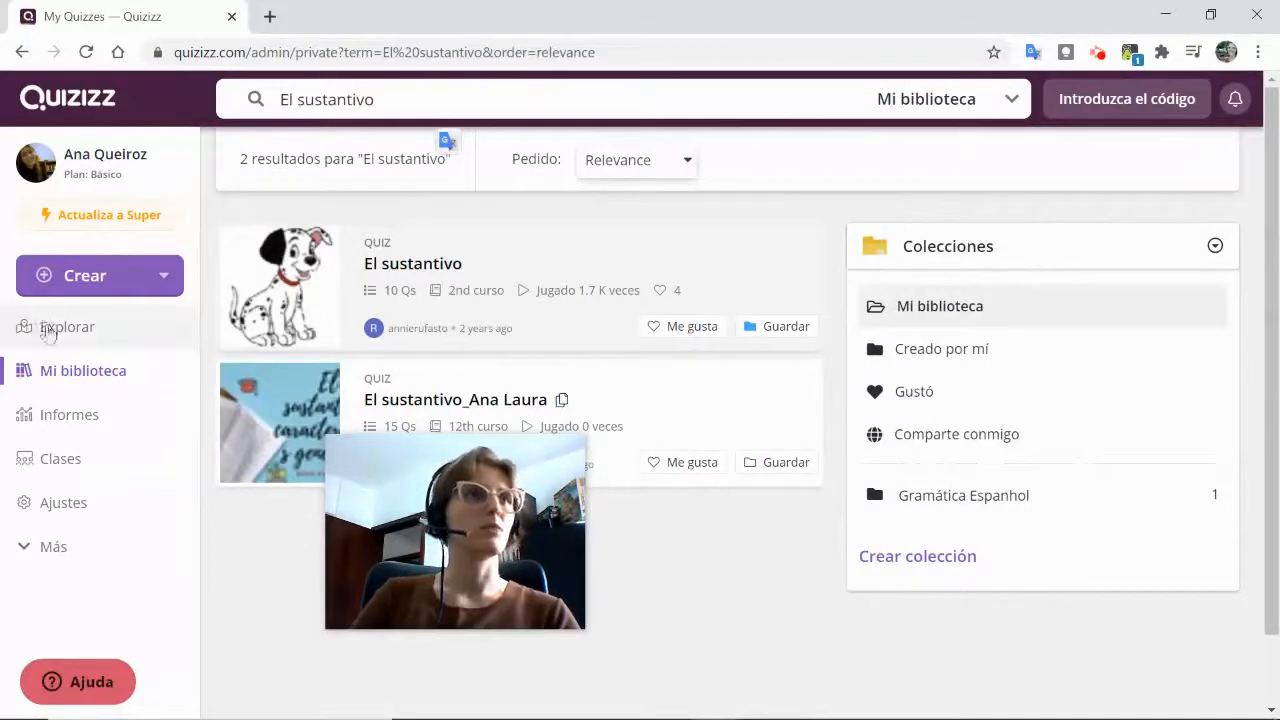
- Return to exploring public content and search the Quizizz library for El sustantivo
{"action": "left_click", "coordinate": [73, 341]}
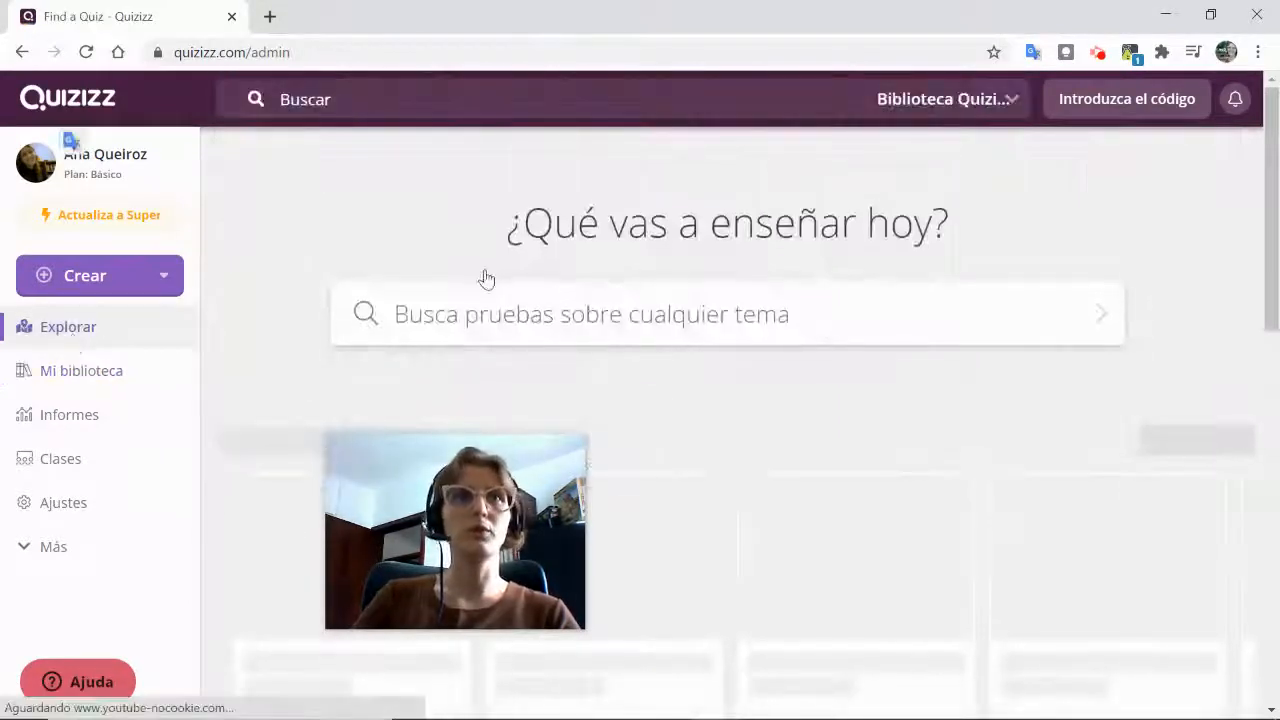
{"action": "left_click", "coordinate": [694, 305]}
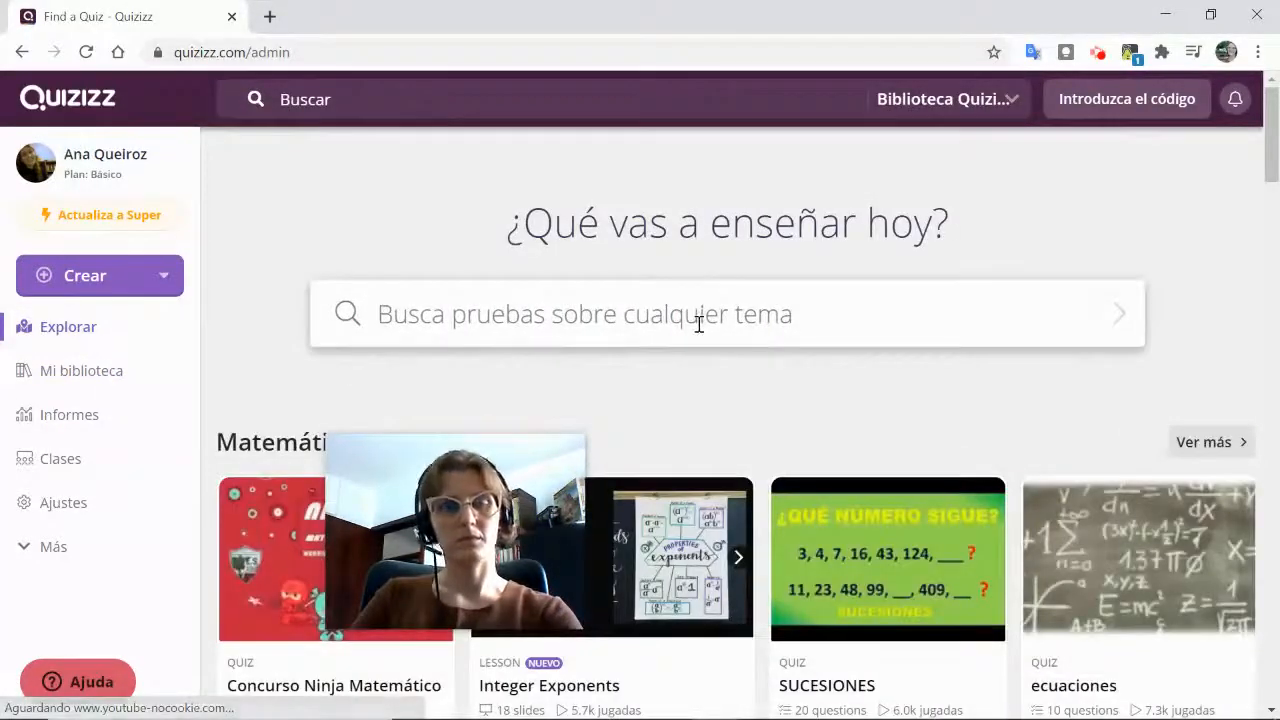
{"action": "type", "text": "El sustantivo"}
{"action": "key", "text": "Return"}
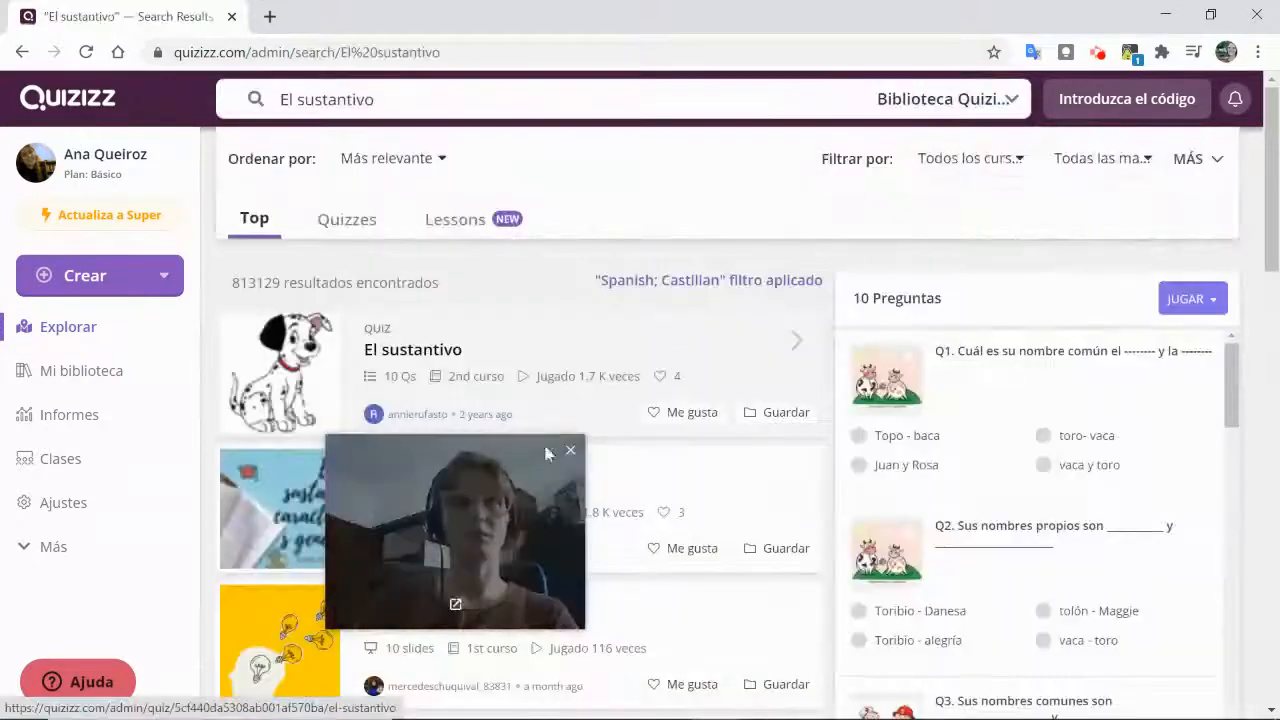
- Browse the results and like the 1st-grade lesson plus several quizzes for 5th, 4th and 3rd grade and Universidad
{"action": "scroll", "coordinate": [430, 530], "scroll_direction": "down", "scroll_amount": 10}
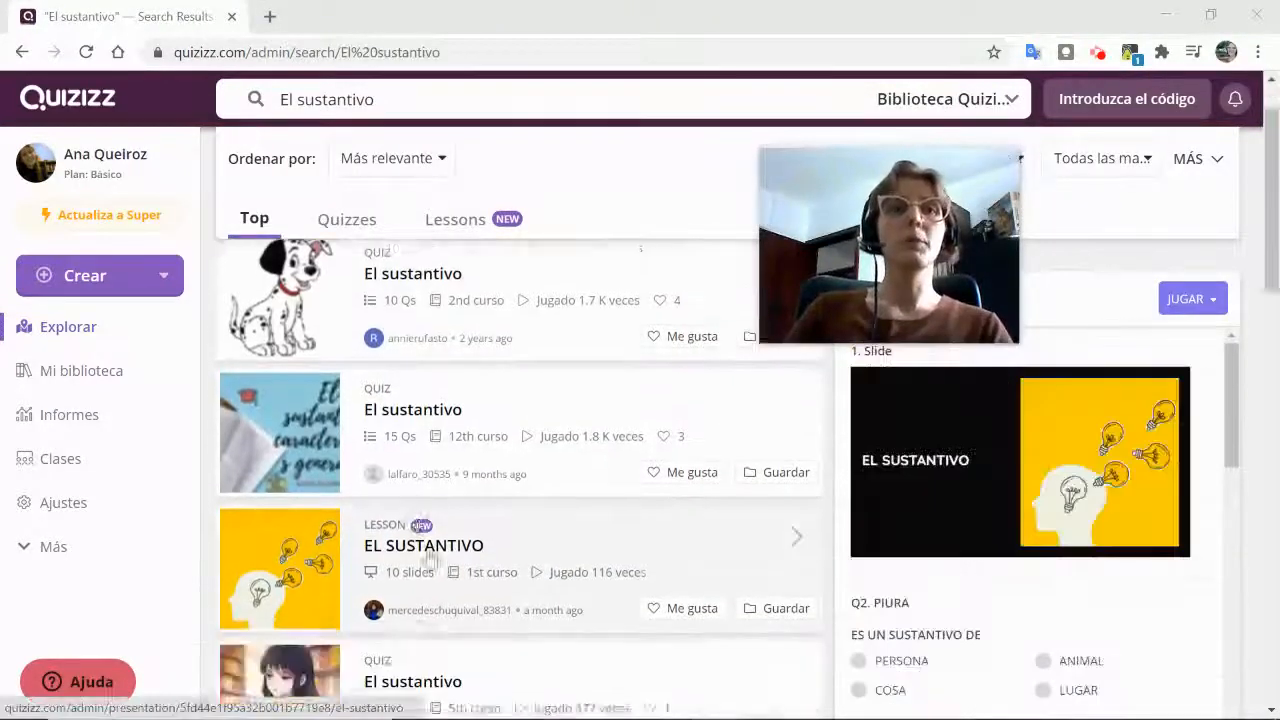
{"action": "scroll", "coordinate": [433, 525], "scroll_direction": "down", "scroll_amount": 3}
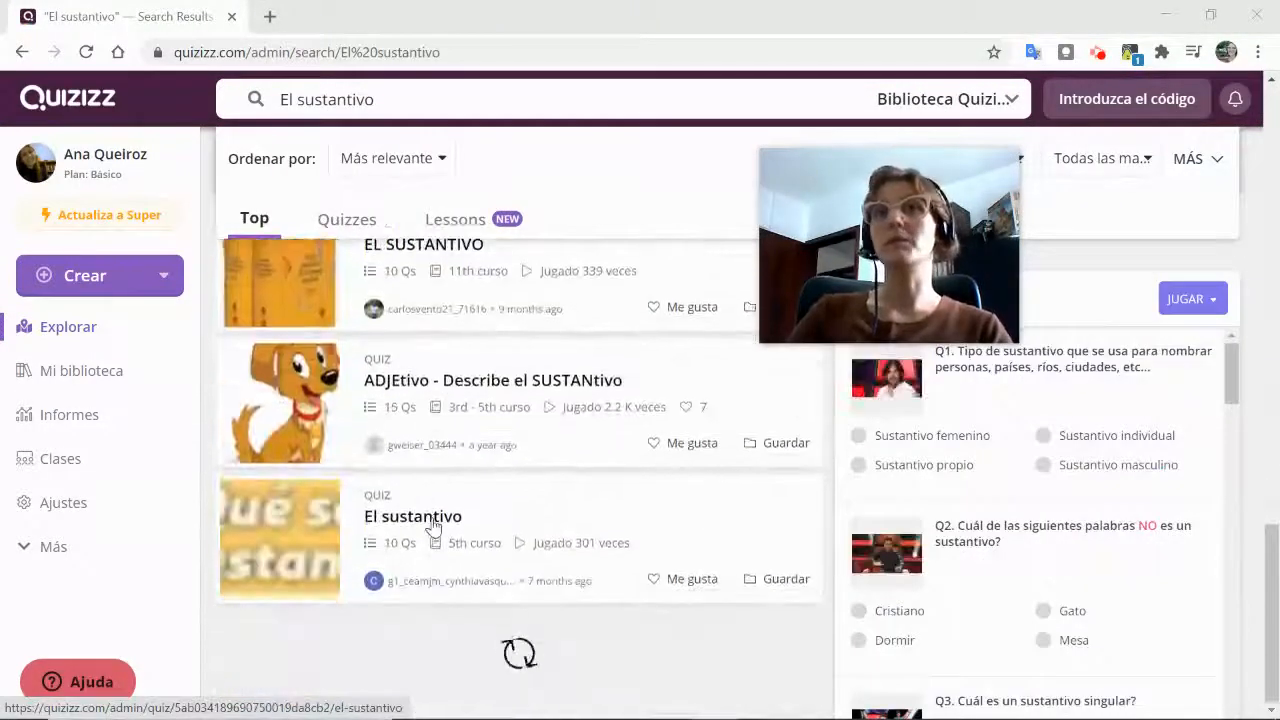
{"action": "scroll", "coordinate": [433, 527], "scroll_direction": "up", "scroll_amount": 10}
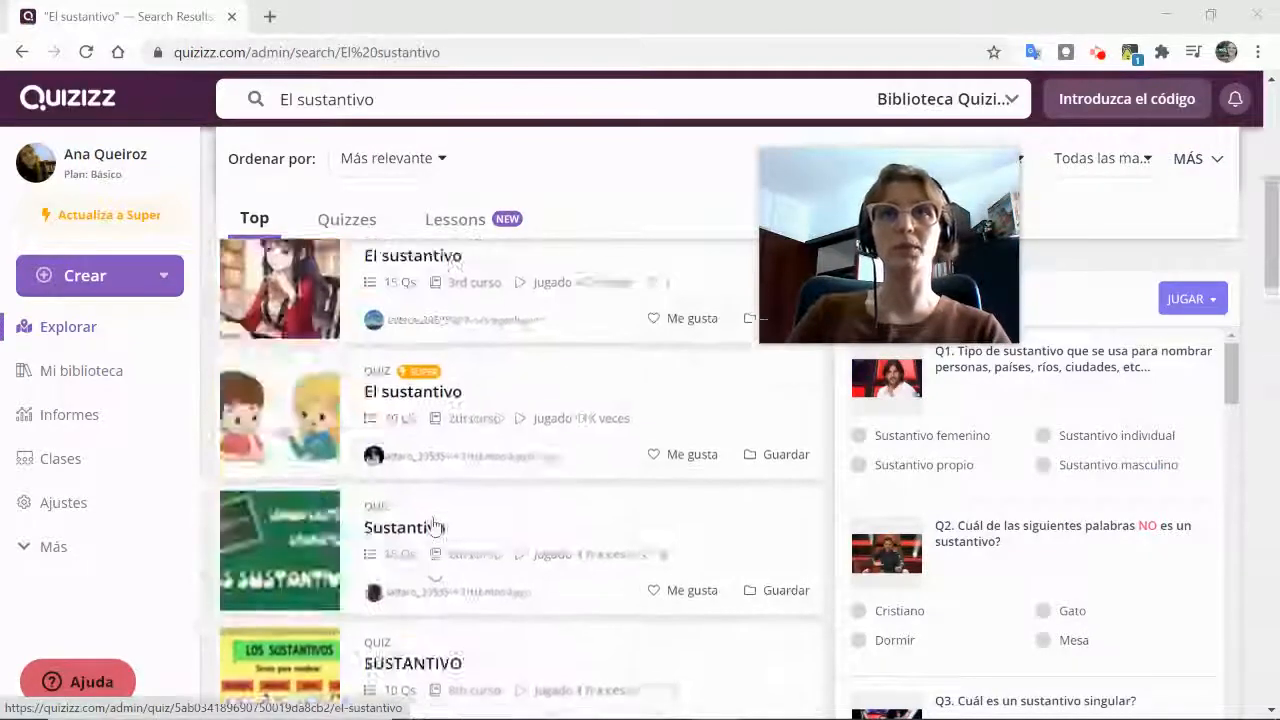
{"action": "scroll", "coordinate": [433, 527], "scroll_direction": "down", "scroll_amount": 2}
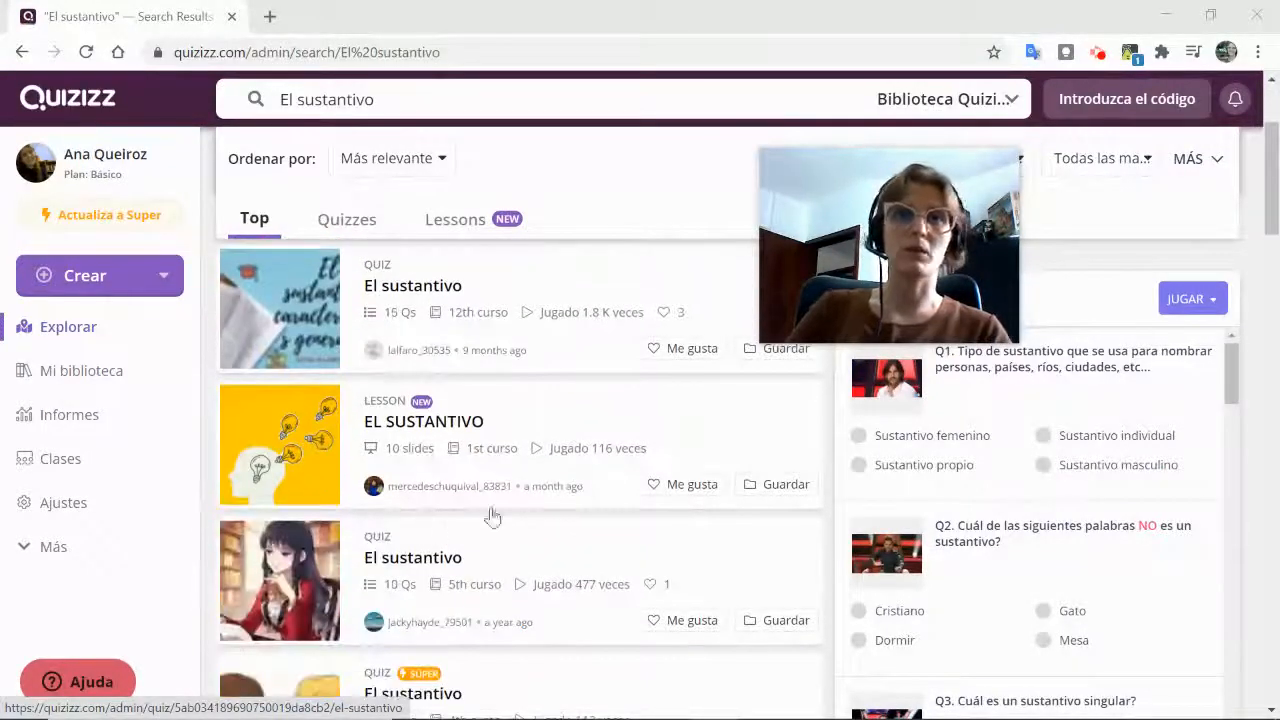
{"action": "left_click", "coordinate": [663, 488]}
{"action": "left_click", "coordinate": [685, 618]}
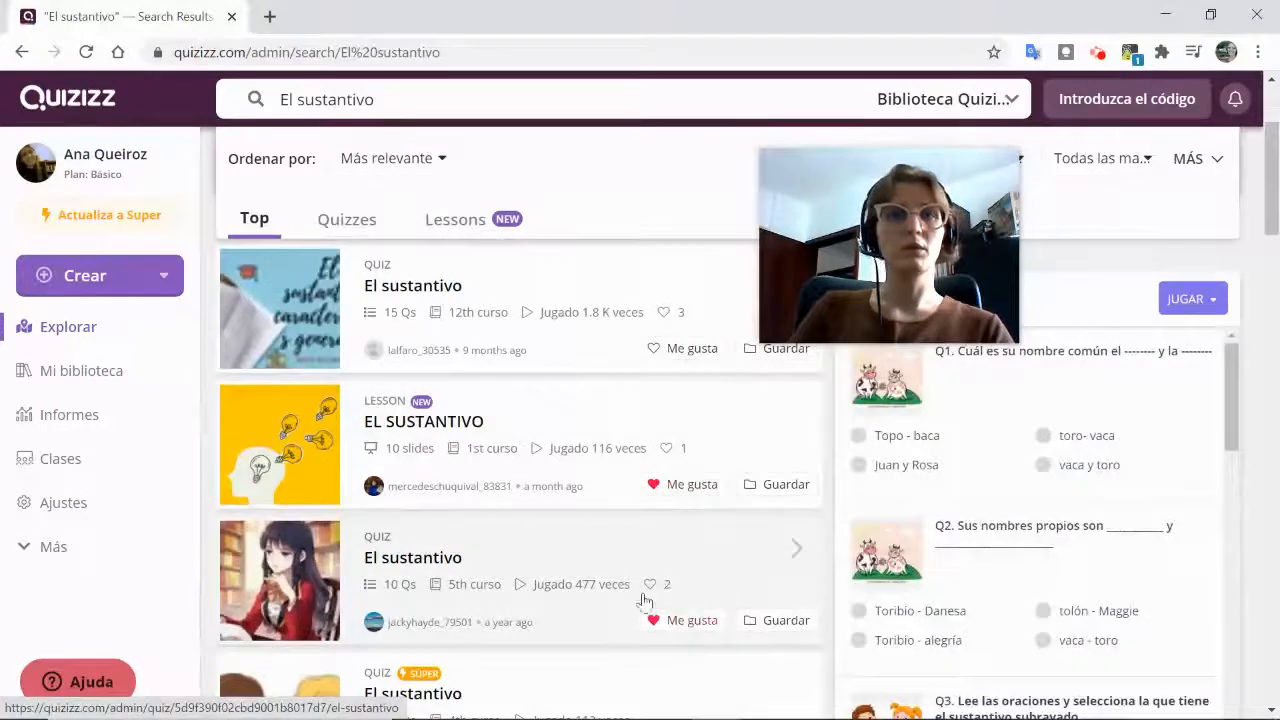
{"action": "scroll", "coordinate": [660, 580], "scroll_direction": "down", "scroll_amount": 3}
{"action": "scroll", "coordinate": [641, 548], "scroll_direction": "down", "scroll_amount": 3}
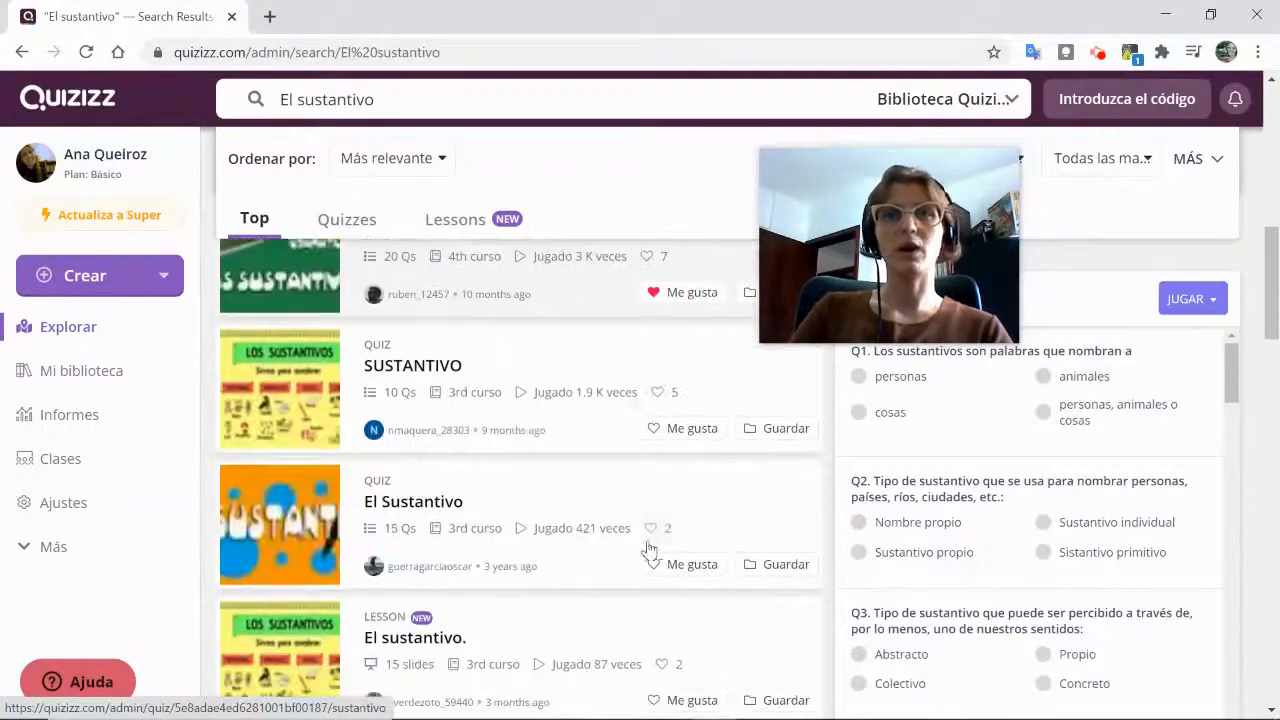
{"action": "scroll", "coordinate": [674, 570], "scroll_direction": "down", "scroll_amount": 2}
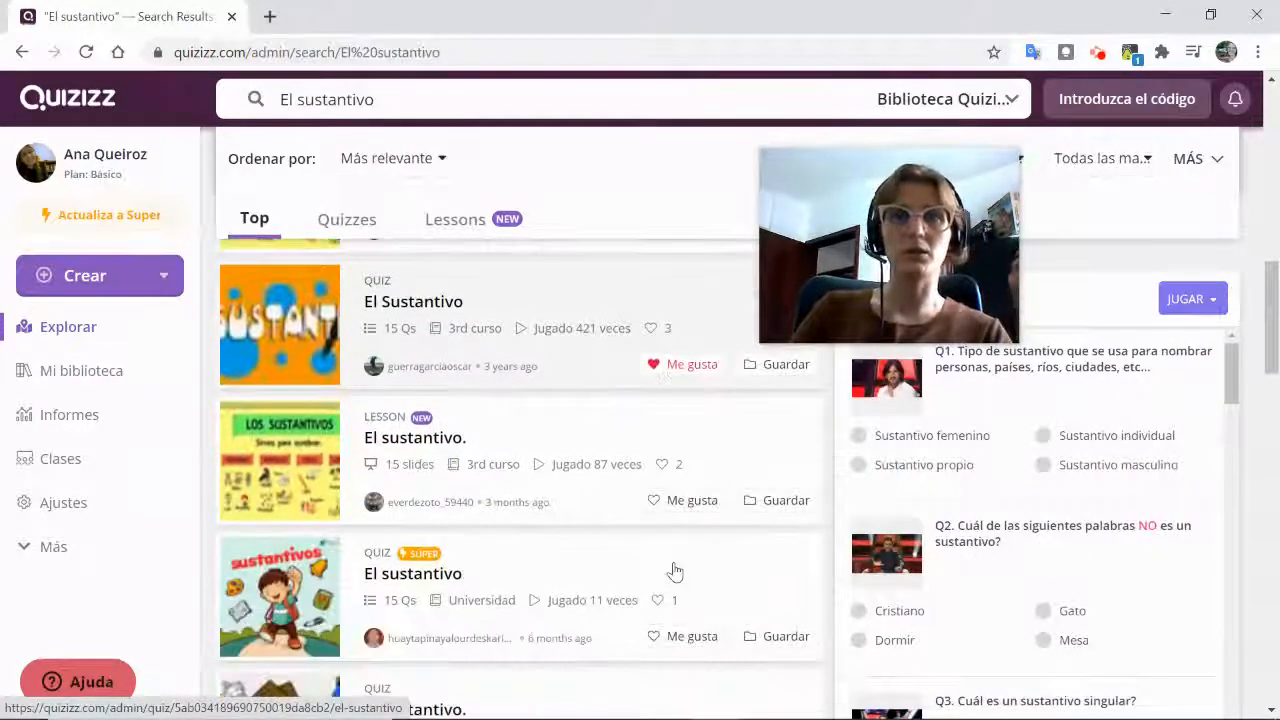
{"action": "mouse_move", "coordinate": [595, 518]}
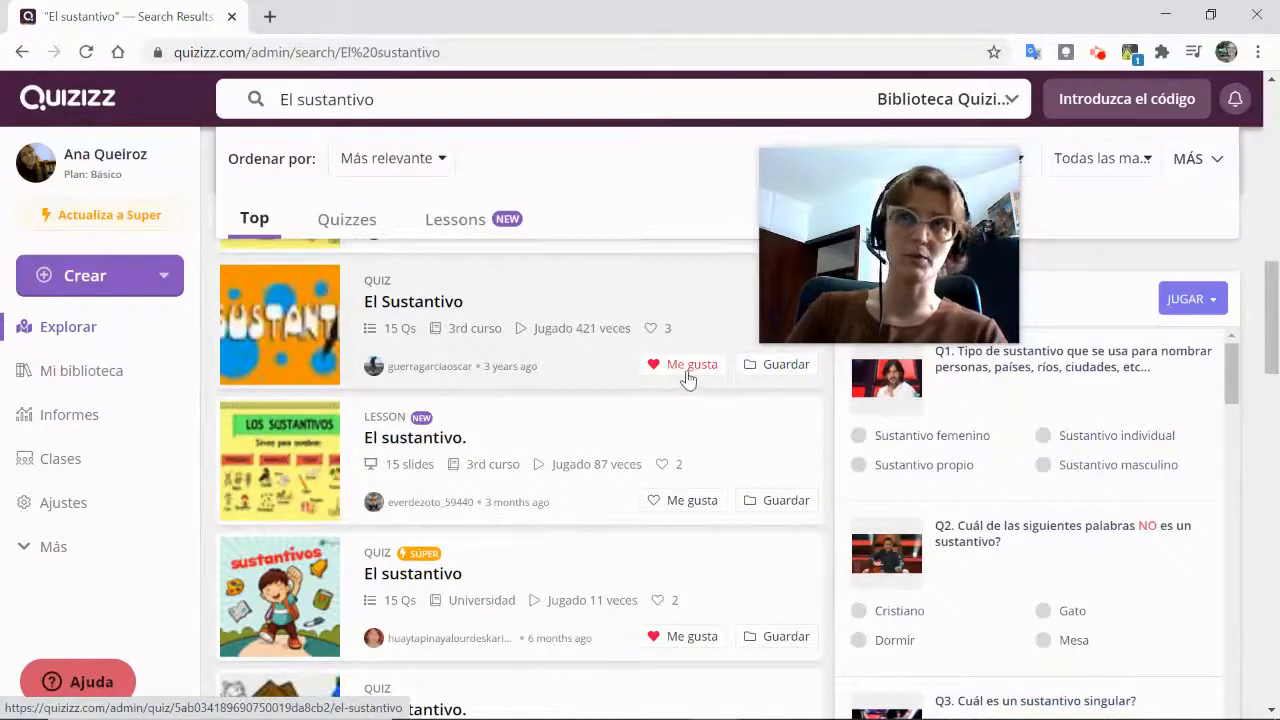
- Go back to the personal library and show only the quizzes in Creado por mí
{"action": "left_click", "coordinate": [86, 384]}
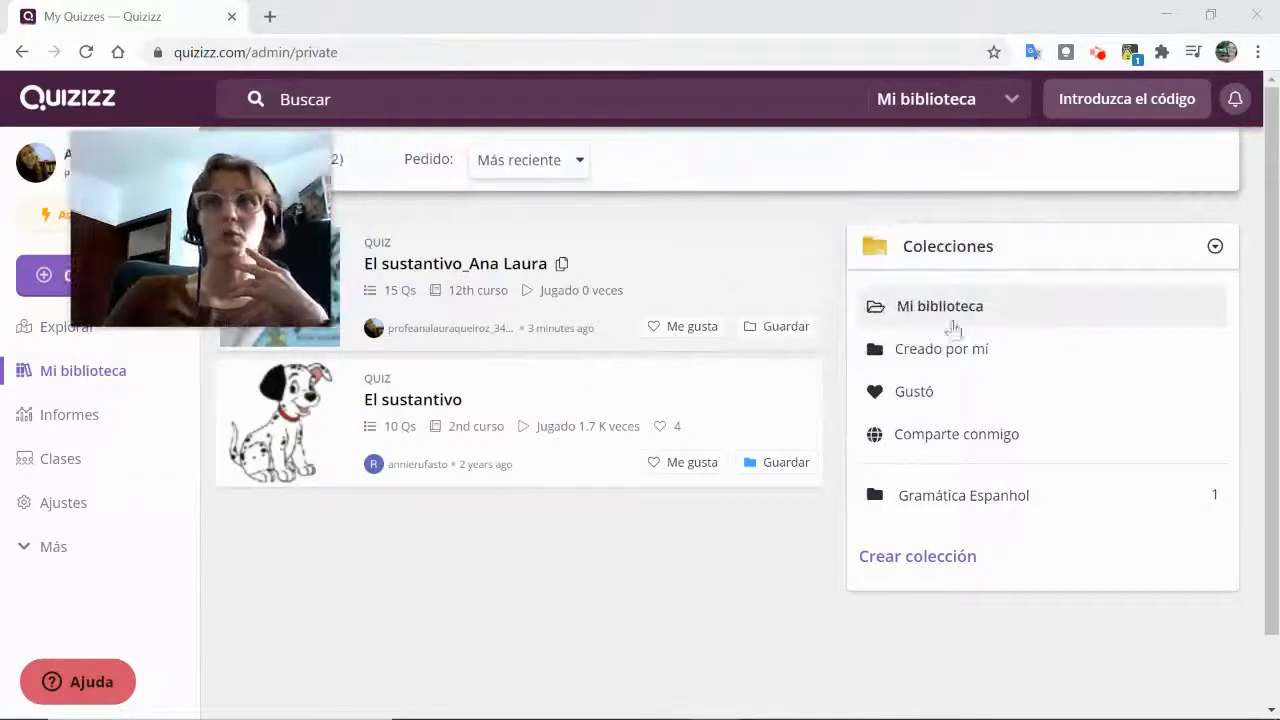
{"action": "left_click", "coordinate": [938, 358]}
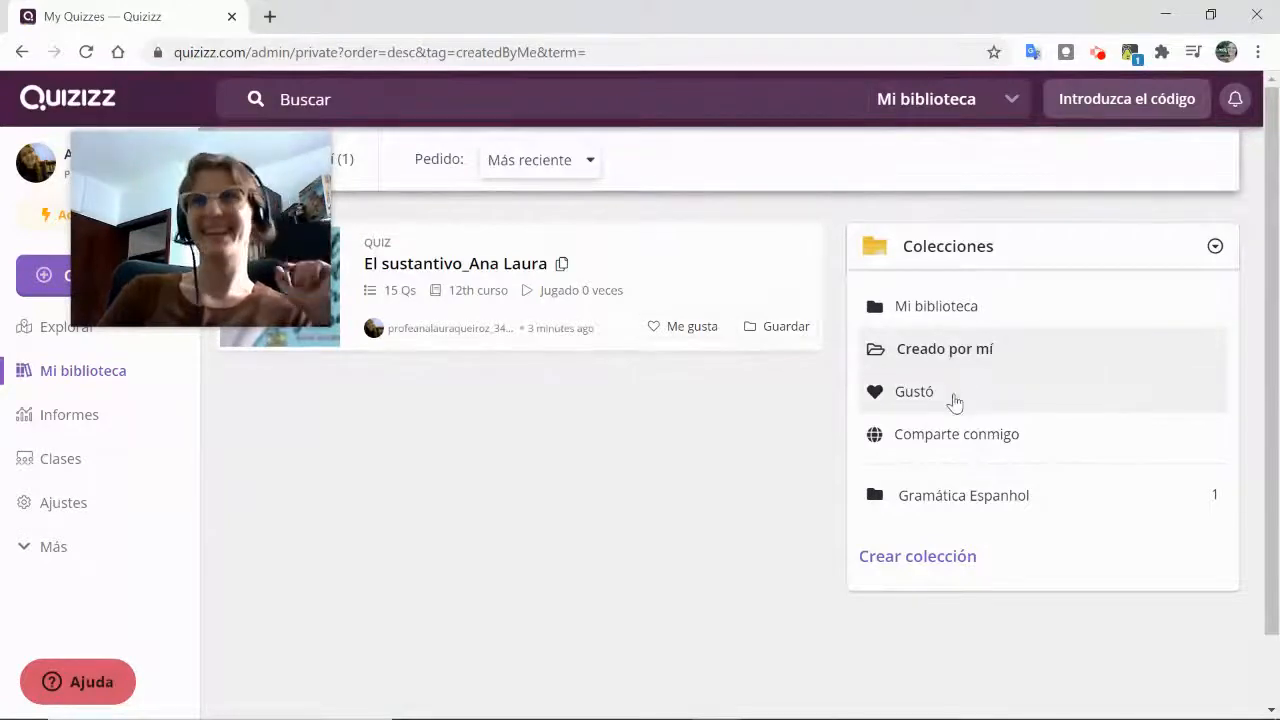
- Review the Gustó, Comparte conmigo and Gramática Espanhol groups, then return to the full Mi biblioteca list
{"action": "left_click", "coordinate": [948, 400]}
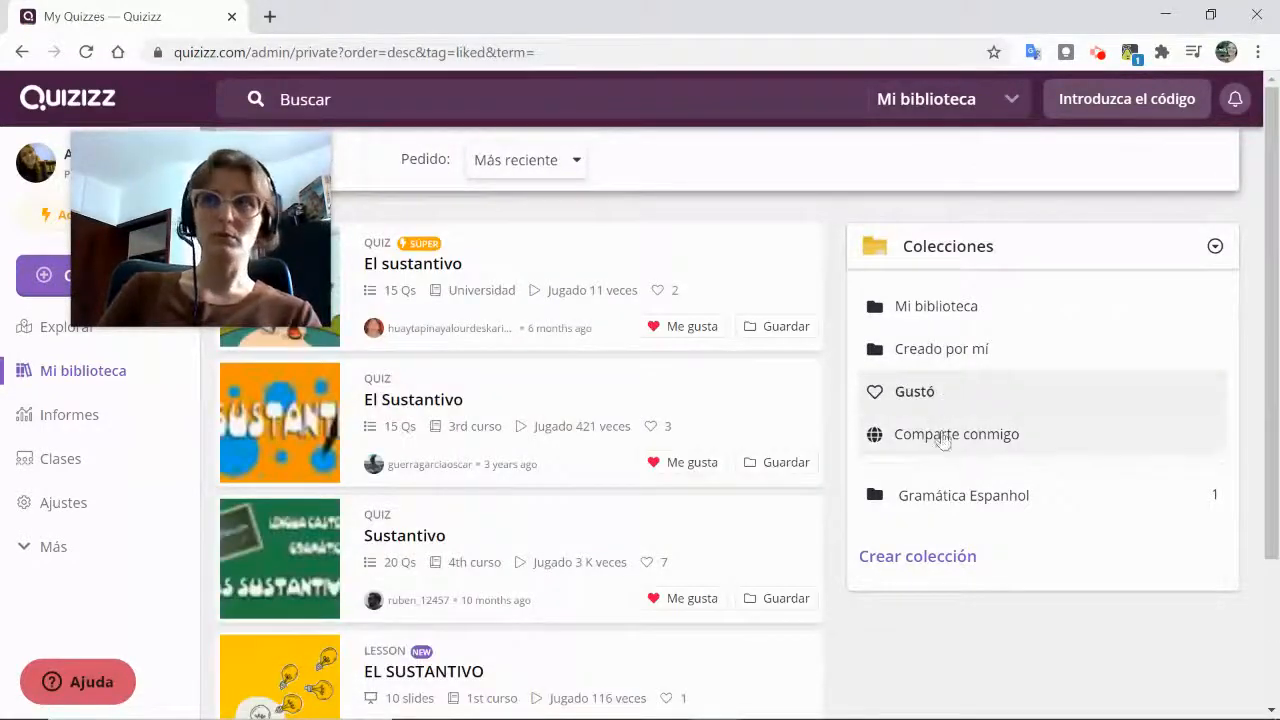
{"action": "left_click", "coordinate": [943, 443]}
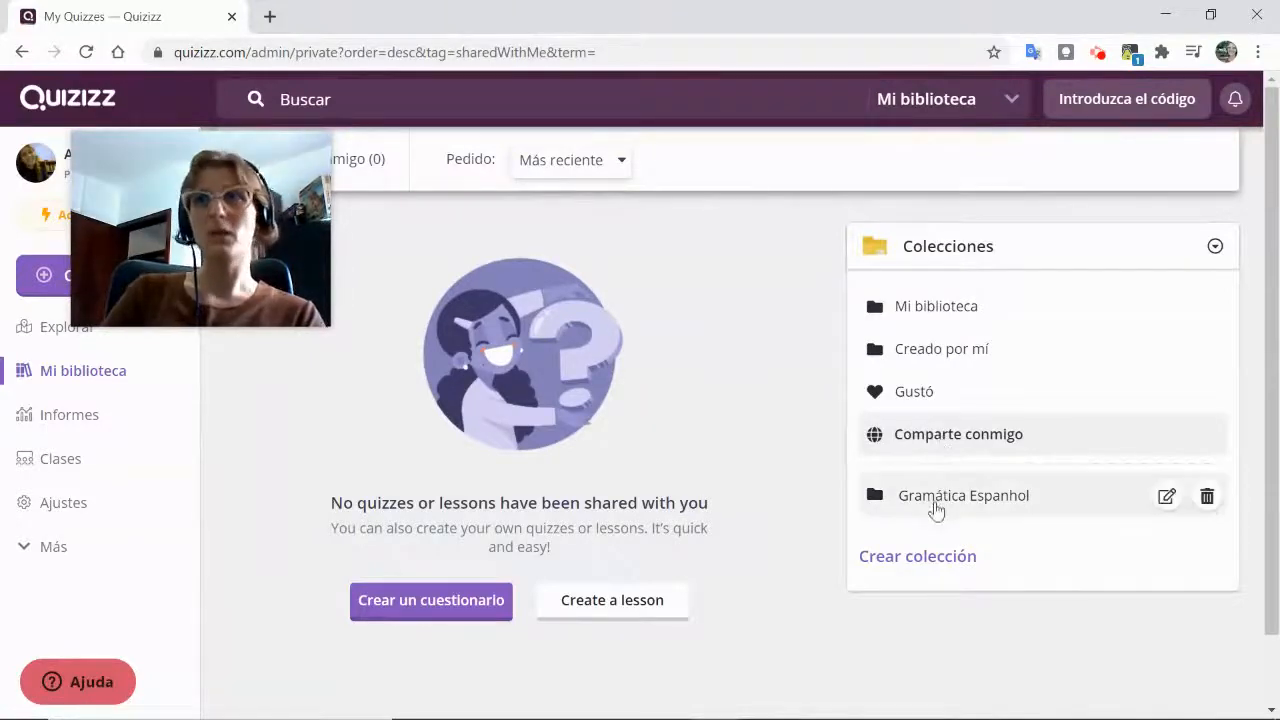
{"action": "left_click", "coordinate": [935, 508]}
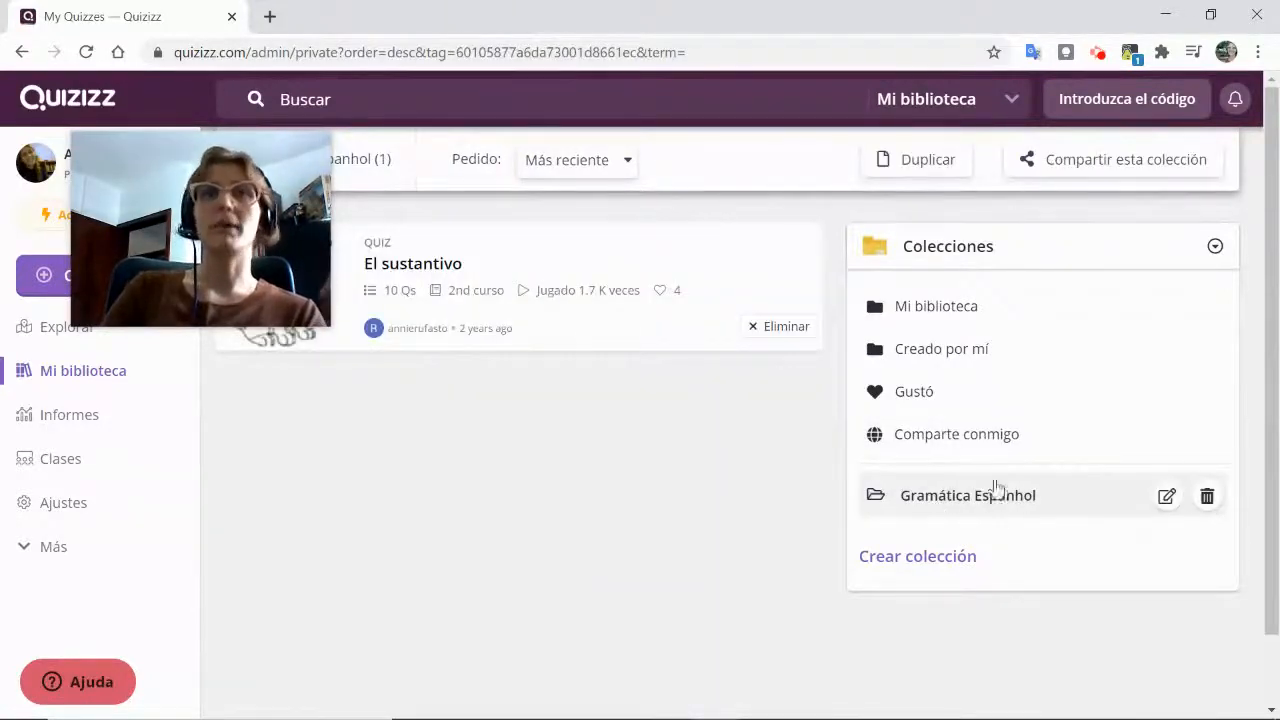
{"action": "left_click", "coordinate": [940, 312]}
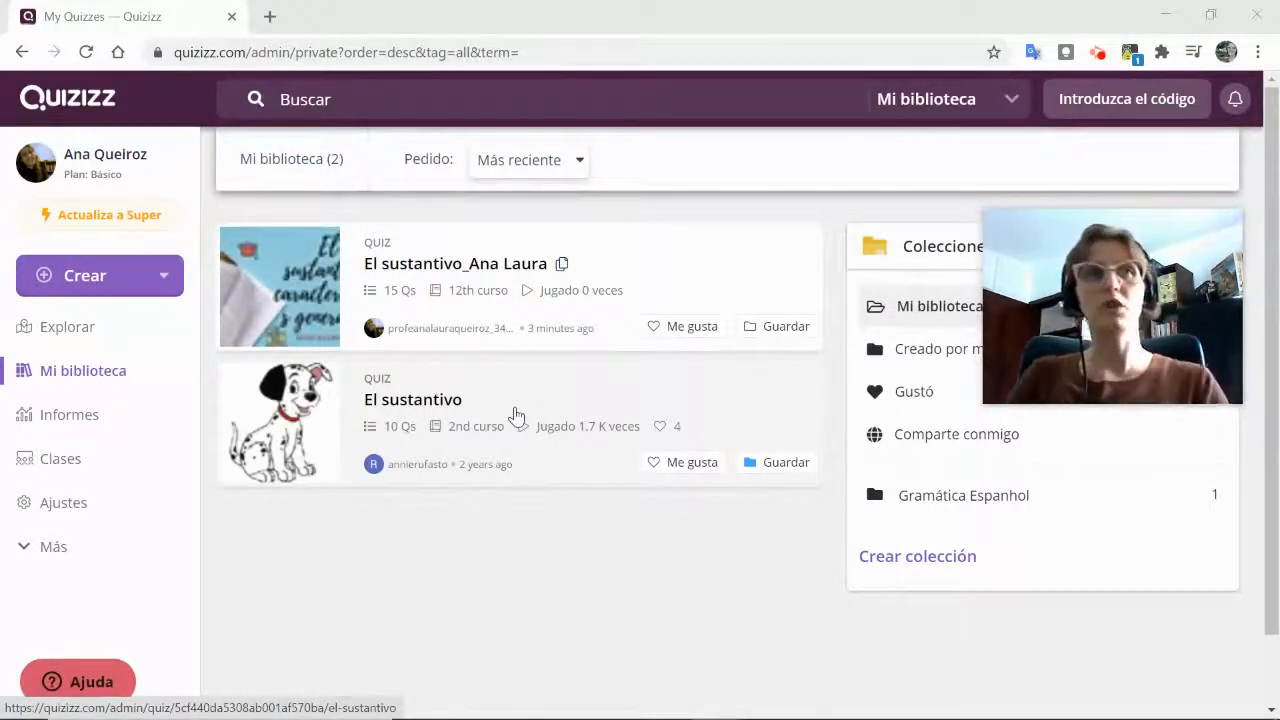
- Look through the public content suggested in Explorar by subject and return to the personal library
{"action": "left_click", "coordinate": [67, 340]}
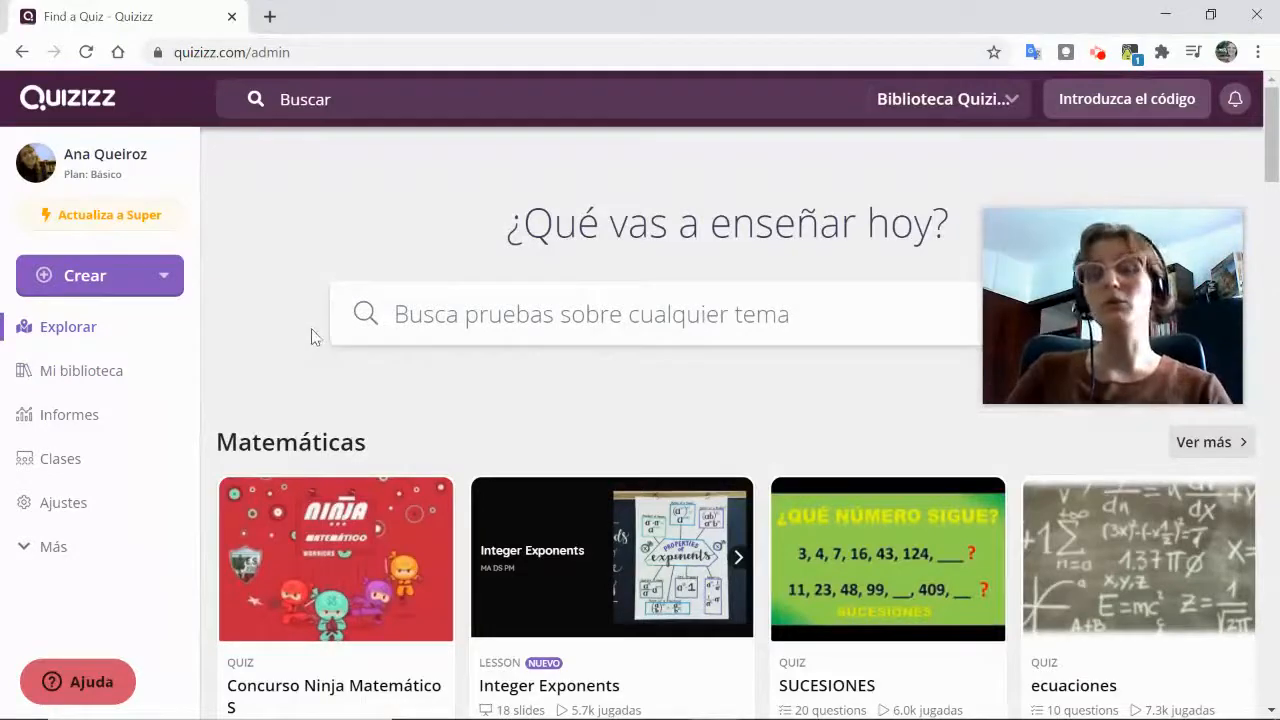
{"action": "left_click", "coordinate": [33, 334]}
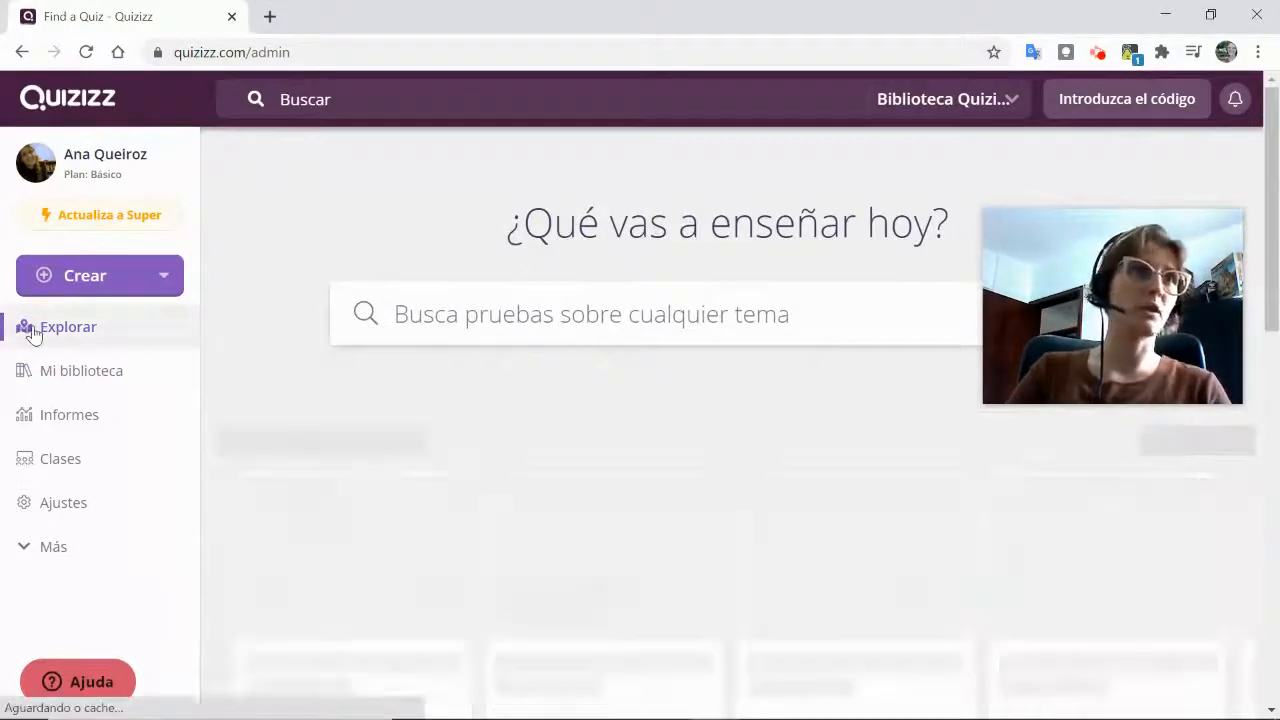
{"action": "scroll", "coordinate": [826, 543], "scroll_direction": "down", "scroll_amount": 5}
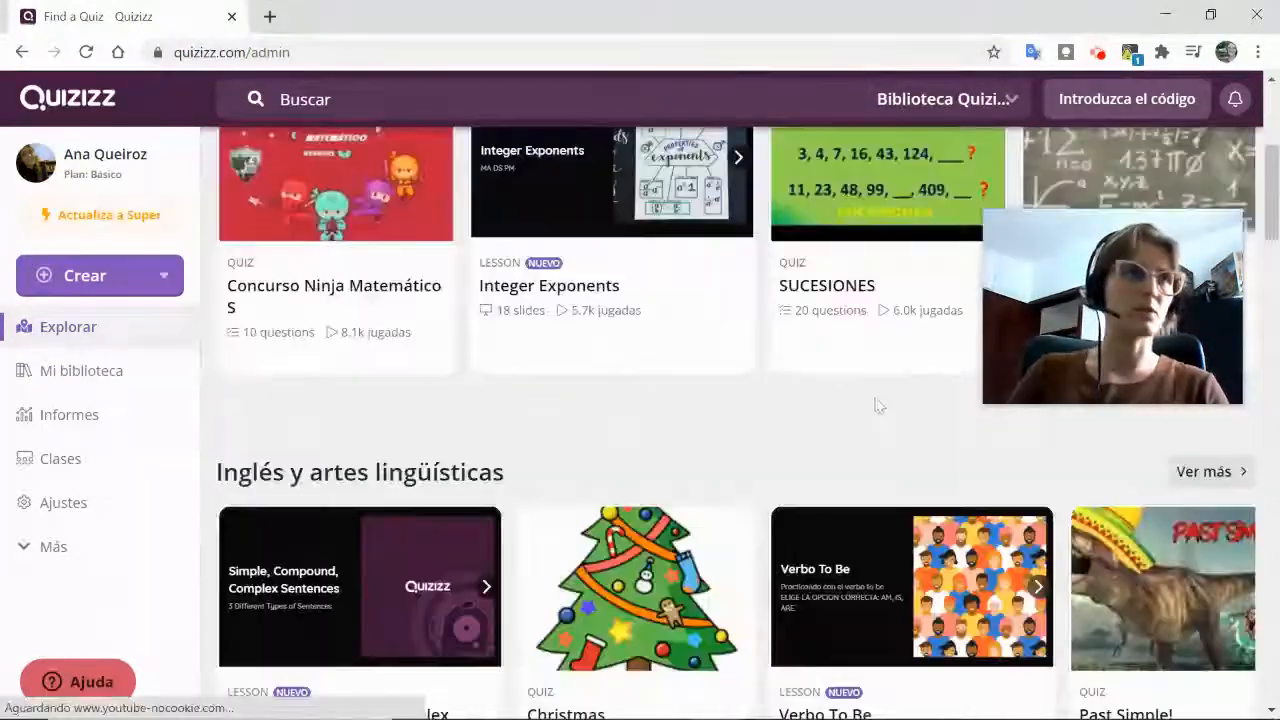
{"action": "left_click", "coordinate": [90, 377]}
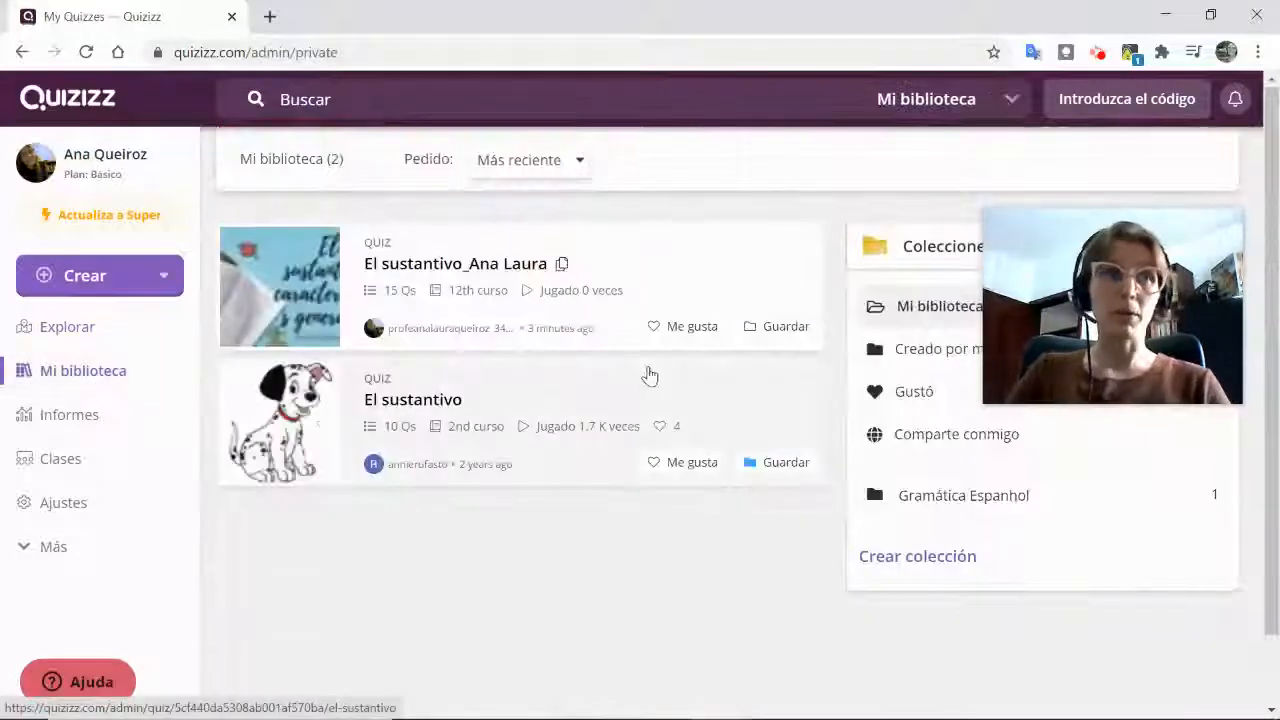
- Review the Informes and Clases pages and the account, language and password sections of Ajustes
{"action": "left_click", "coordinate": [33, 412]}
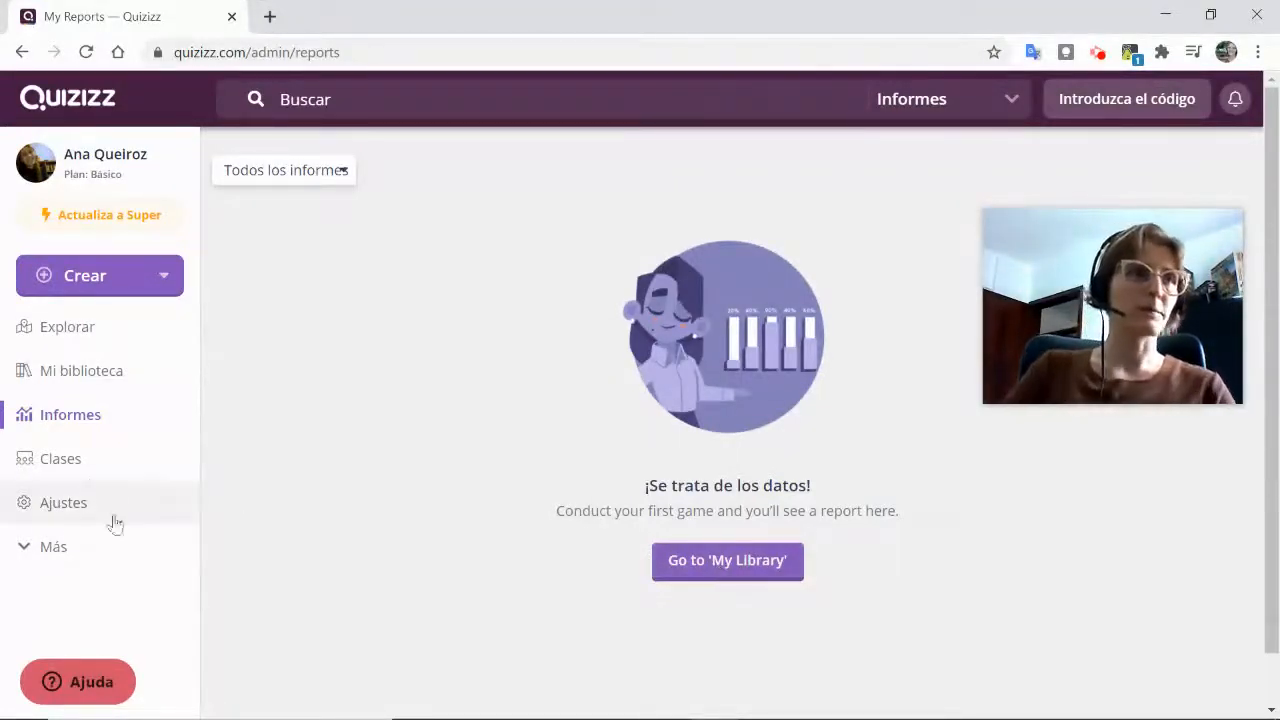
{"action": "left_click", "coordinate": [70, 458]}
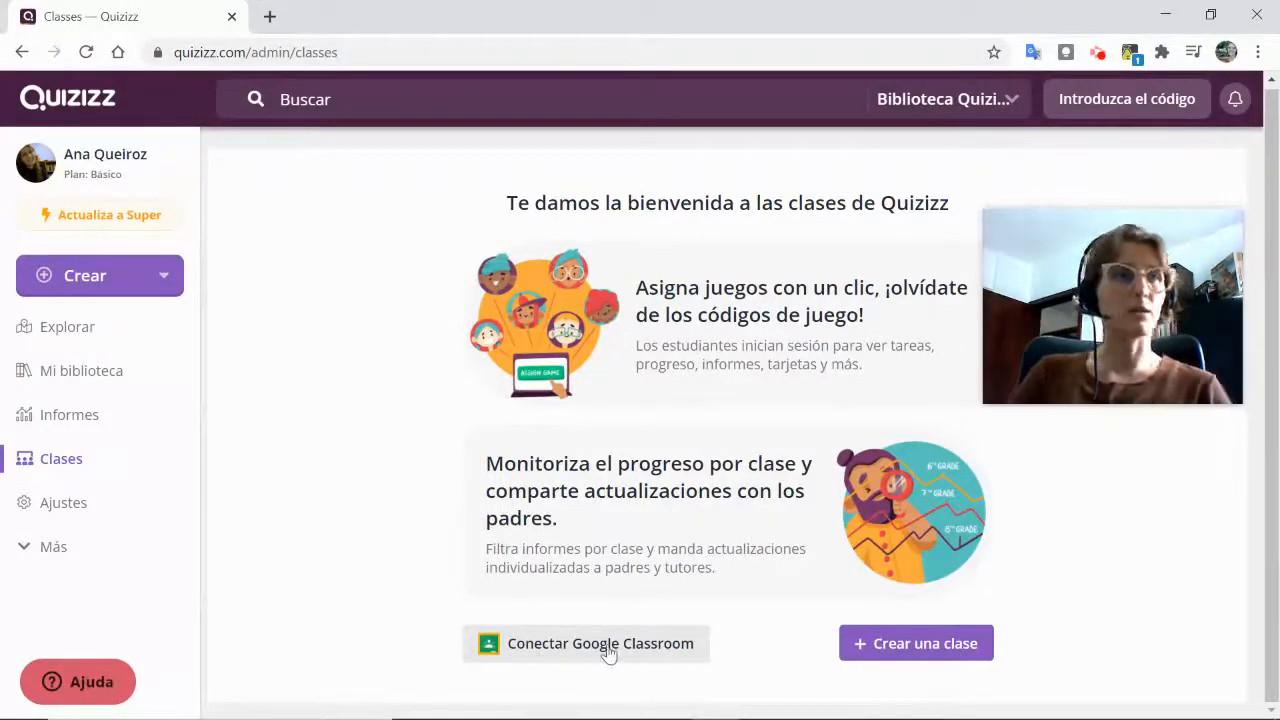
{"action": "left_click", "coordinate": [97, 508]}
{"action": "scroll", "coordinate": [703, 429], "scroll_direction": "down", "scroll_amount": 4}
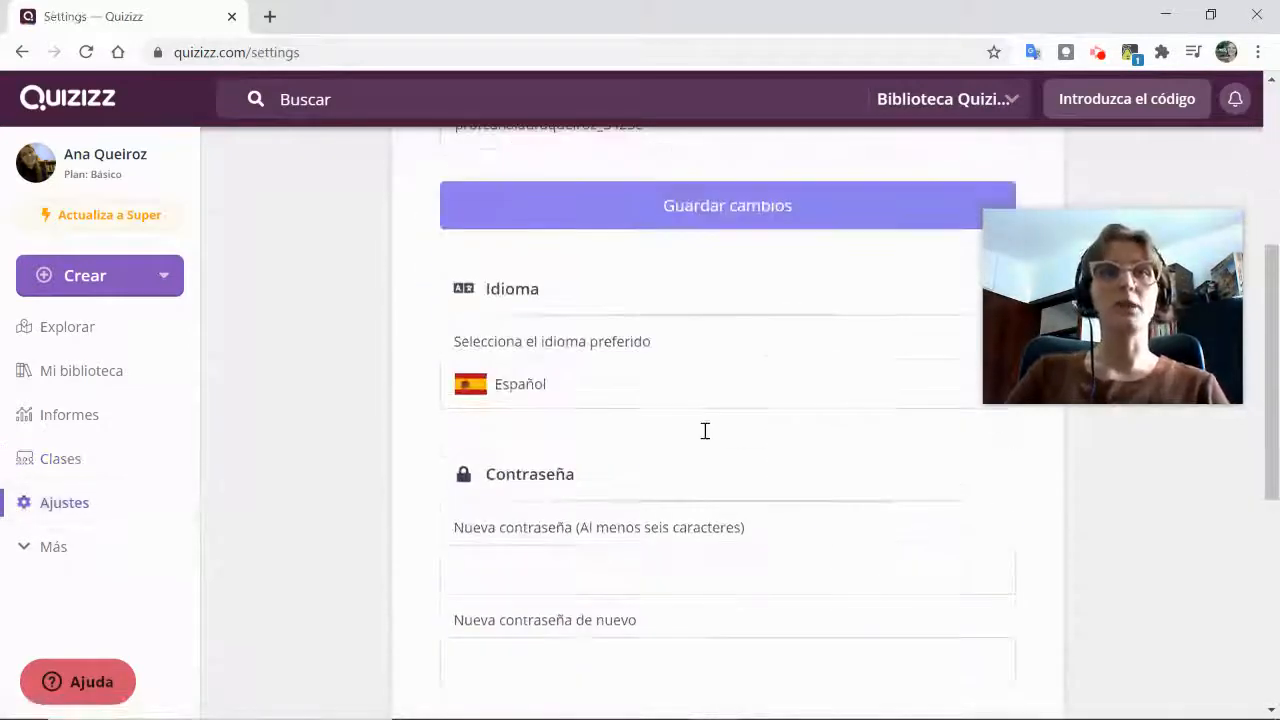
{"action": "scroll", "coordinate": [703, 437], "scroll_direction": "up", "scroll_amount": 4}
- Show the additional navigation entries and open the Memes page
{"action": "left_click", "coordinate": [86, 558]}
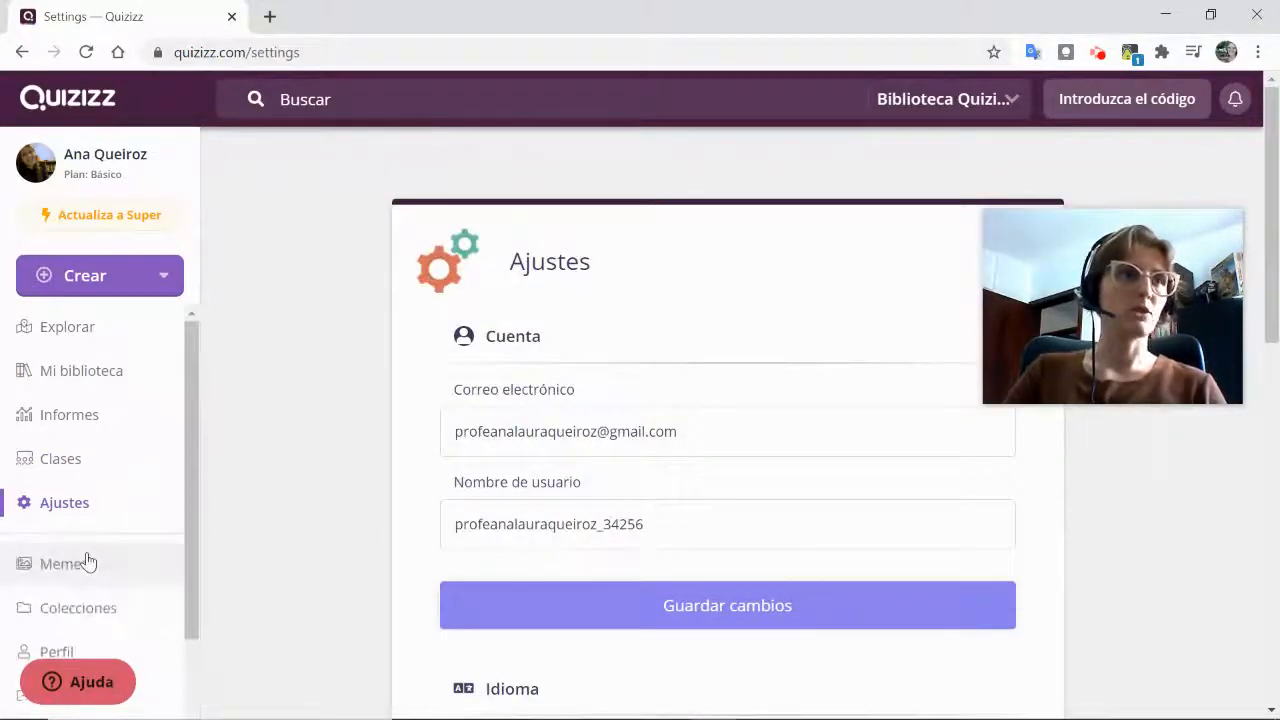
{"action": "scroll", "coordinate": [105, 580], "scroll_direction": "down", "scroll_amount": 1}
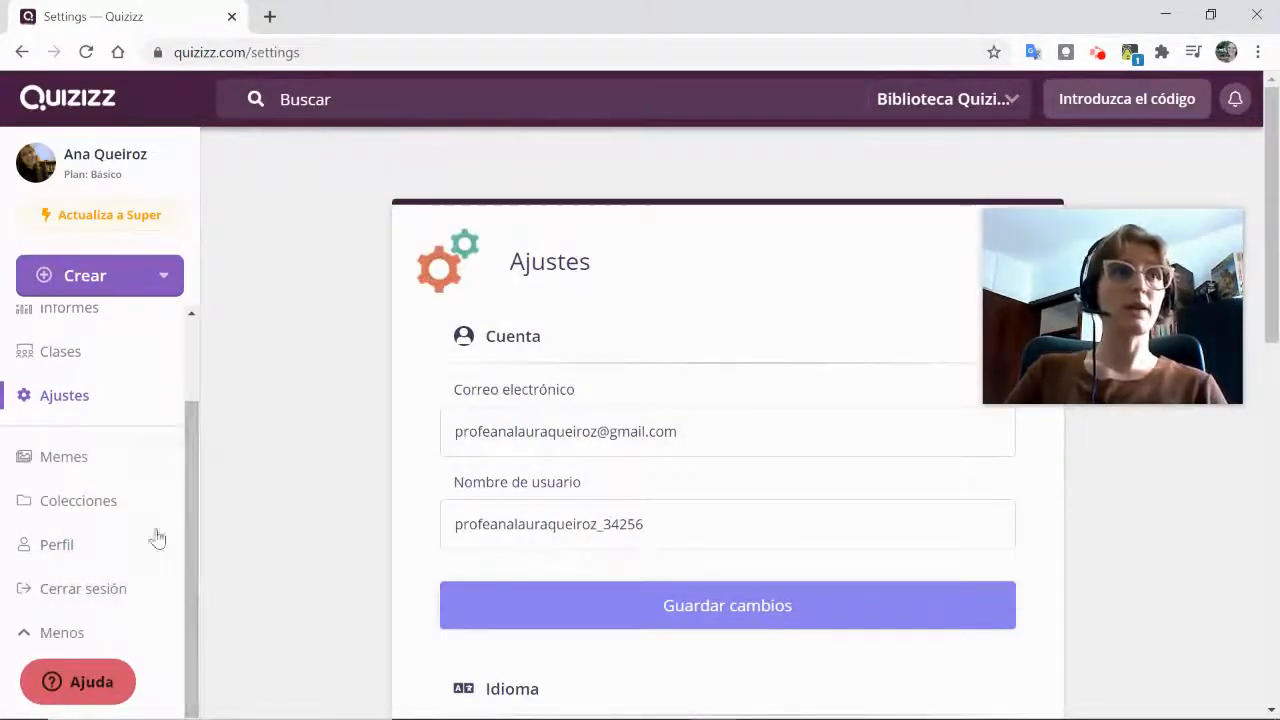
{"action": "left_click", "coordinate": [53, 630]}
{"action": "left_click", "coordinate": [54, 546]}
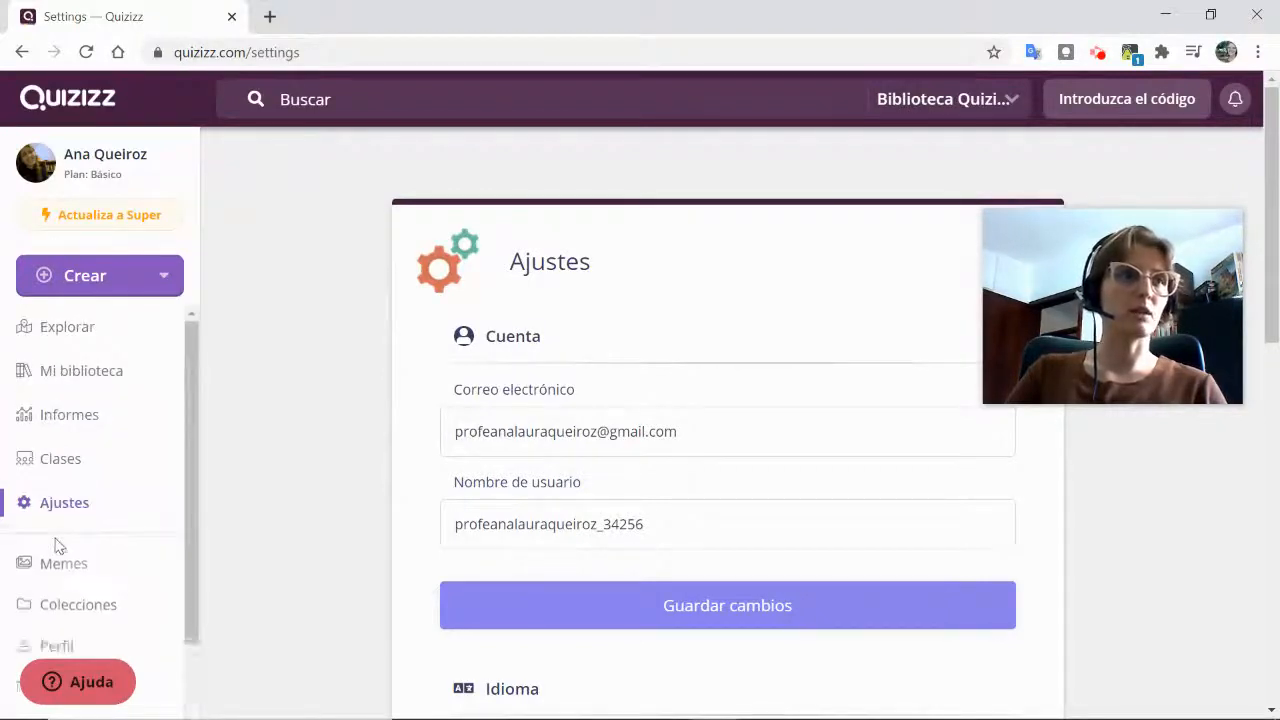
{"action": "scroll", "coordinate": [75, 484], "scroll_direction": "down", "scroll_amount": 1}
{"action": "left_click", "coordinate": [65, 457]}
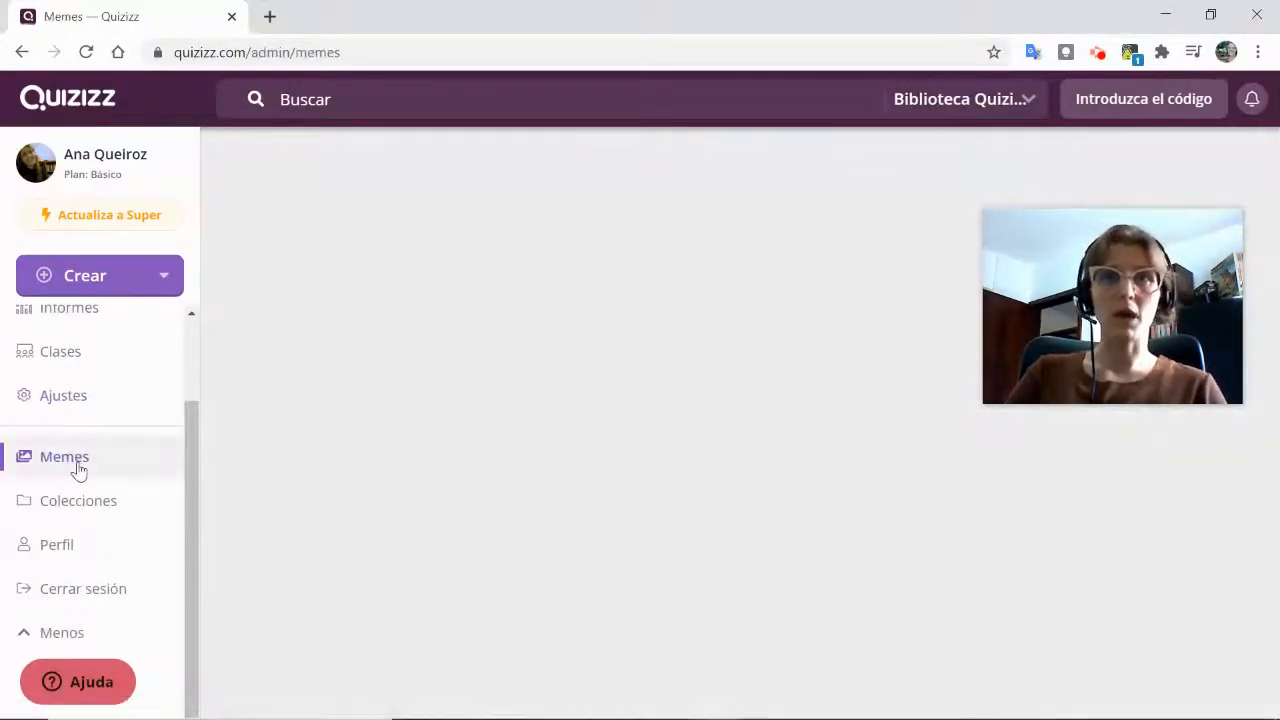
{"action": "mouse_move", "coordinate": [1080, 354]}
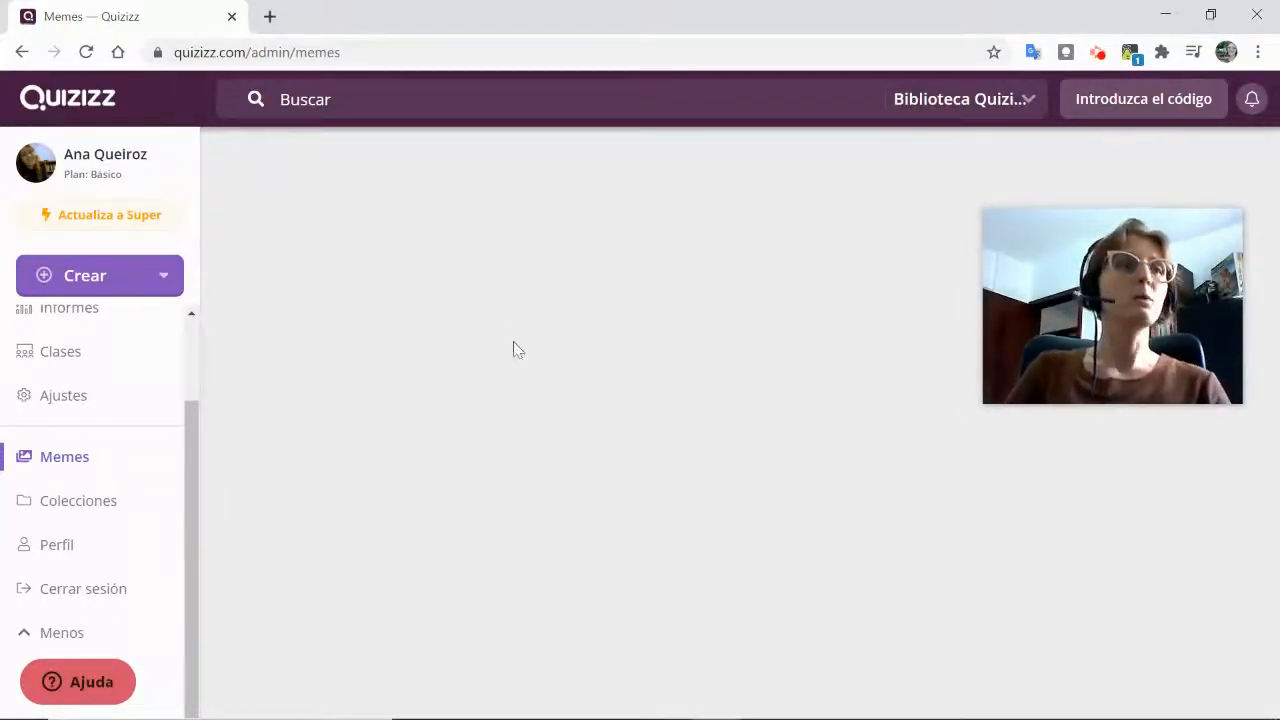
{"action": "left_click", "coordinate": [86, 284]}
{"action": "left_click", "coordinate": [139, 295]}
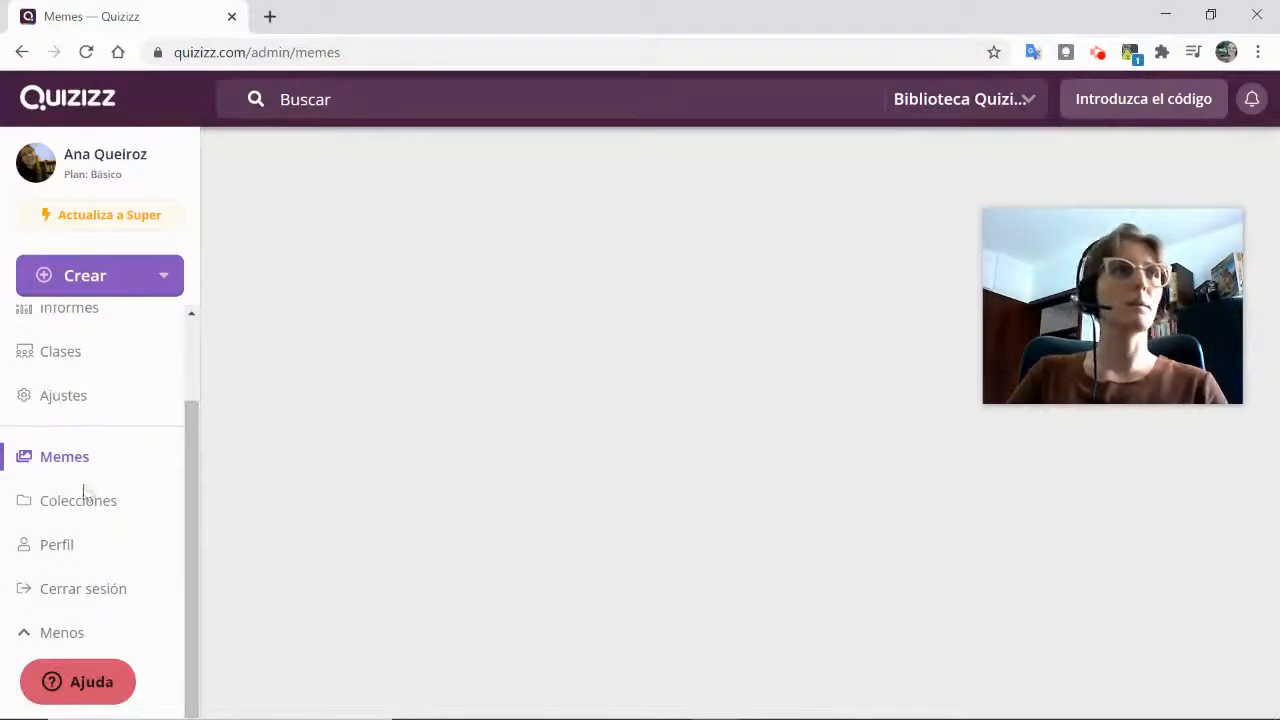
{"action": "left_click", "coordinate": [57, 459]}
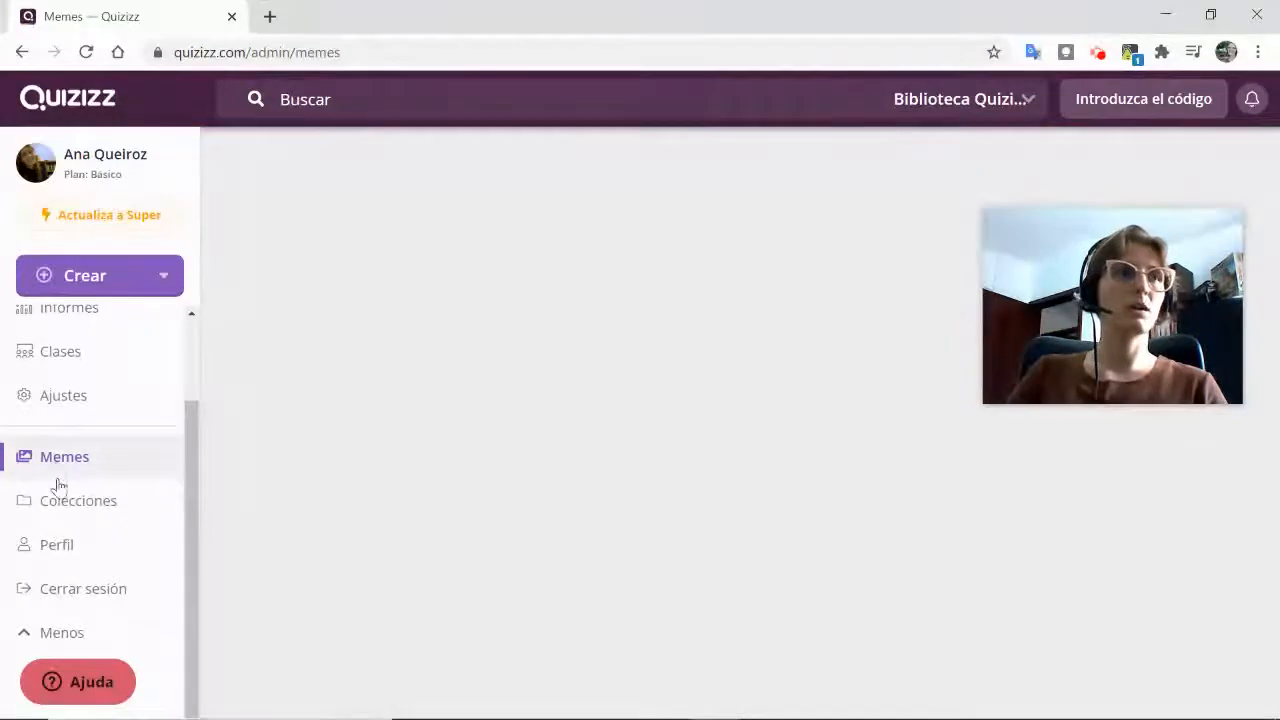
- Open the Colecciones page and view the new collection form, leaving it without creating a collection
{"action": "left_click", "coordinate": [58, 500]}
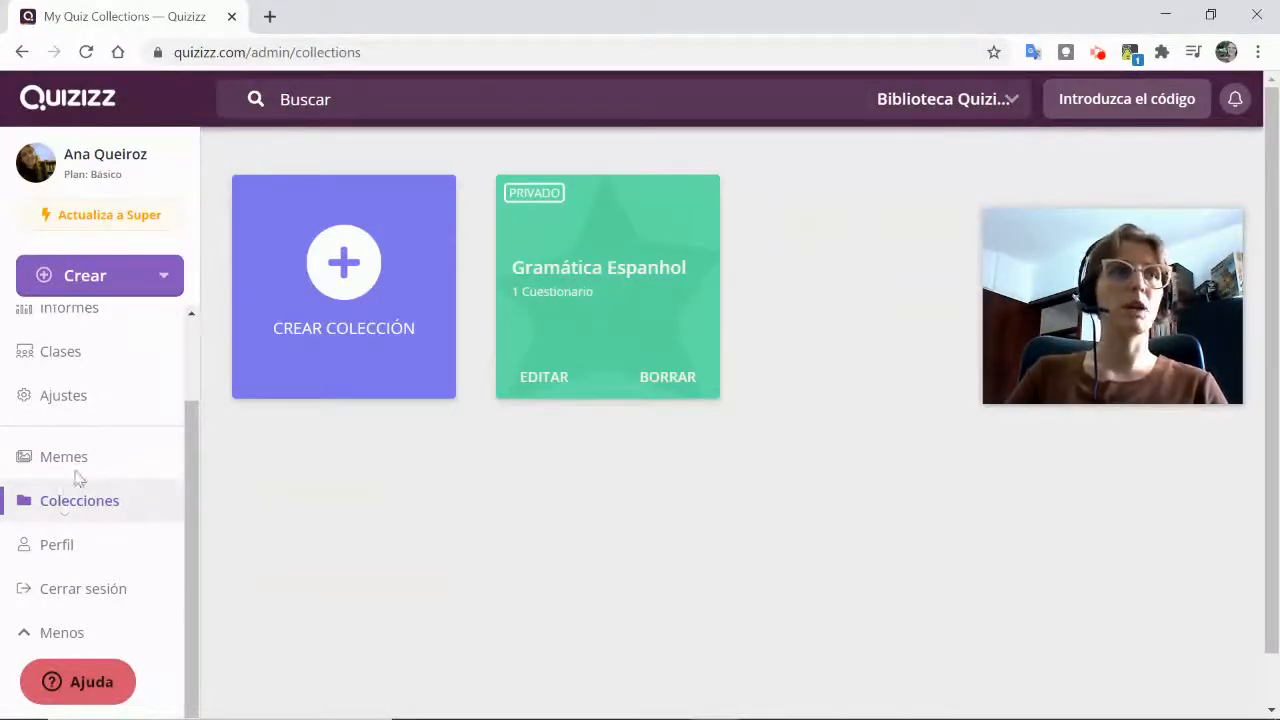
{"action": "left_click", "coordinate": [352, 262]}
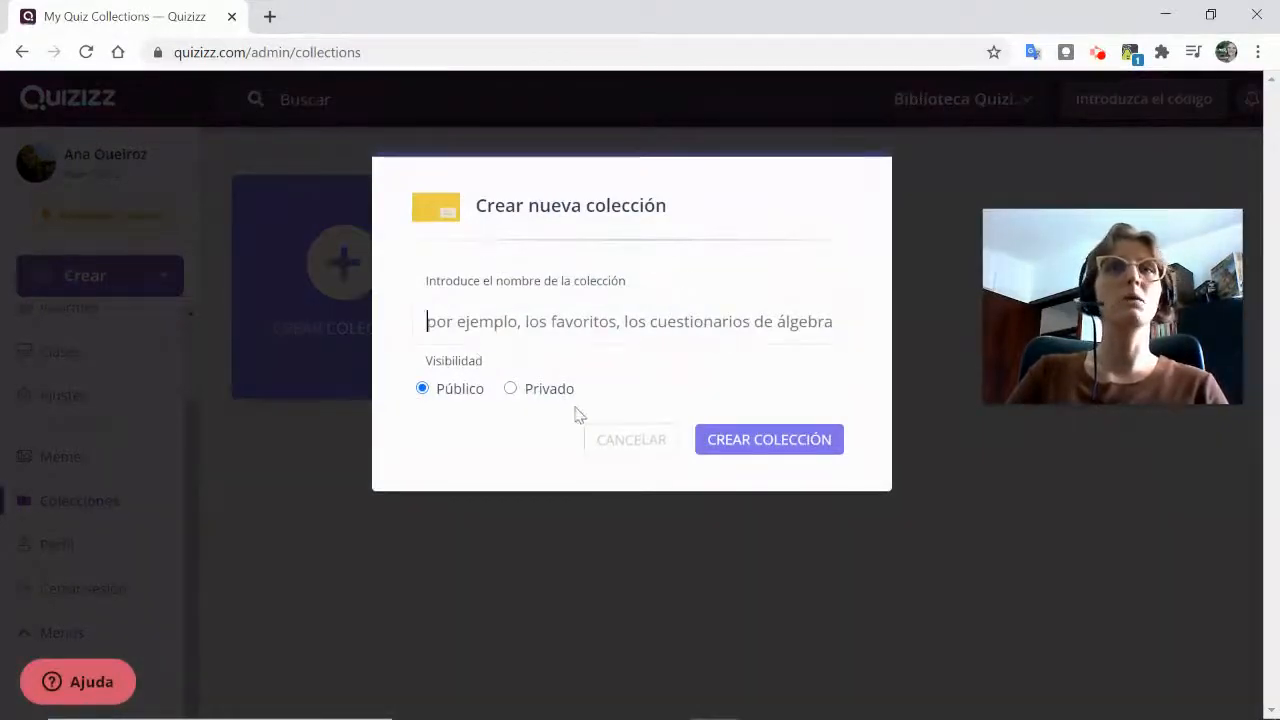
{"action": "left_click", "coordinate": [620, 438]}
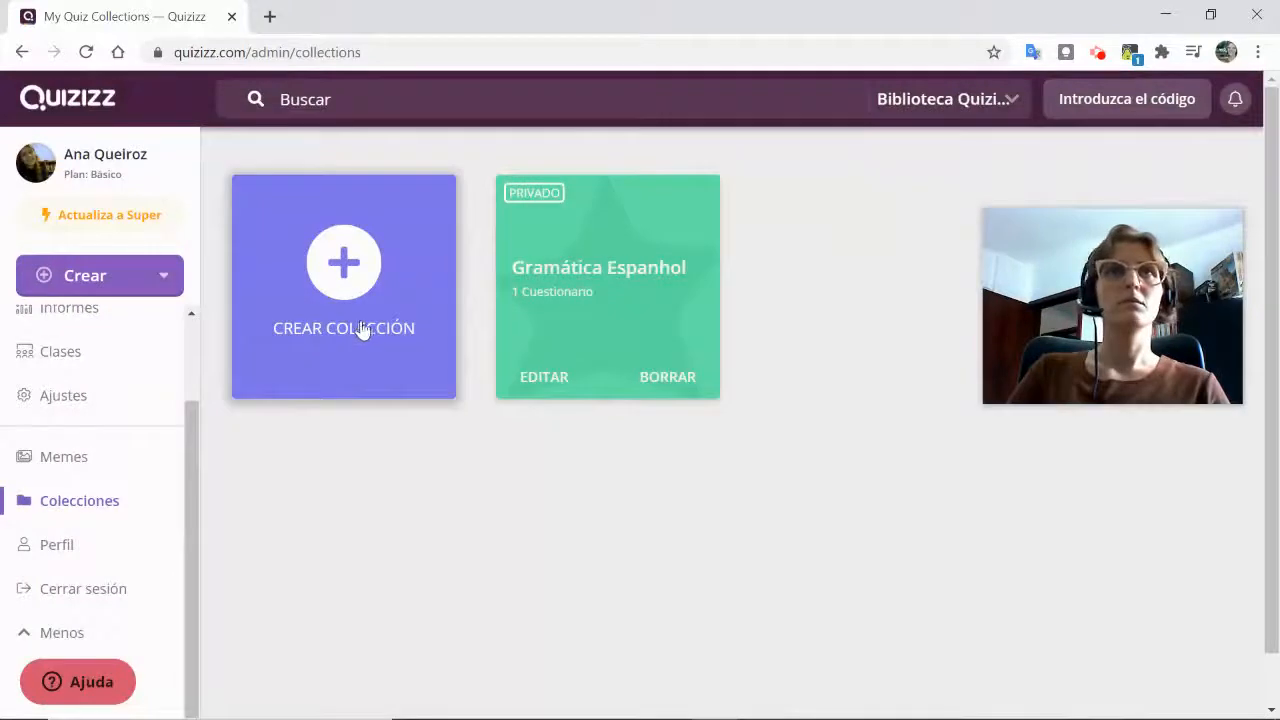
- View the teacher's public profile page and return to the Memes page
{"action": "left_click", "coordinate": [73, 540]}
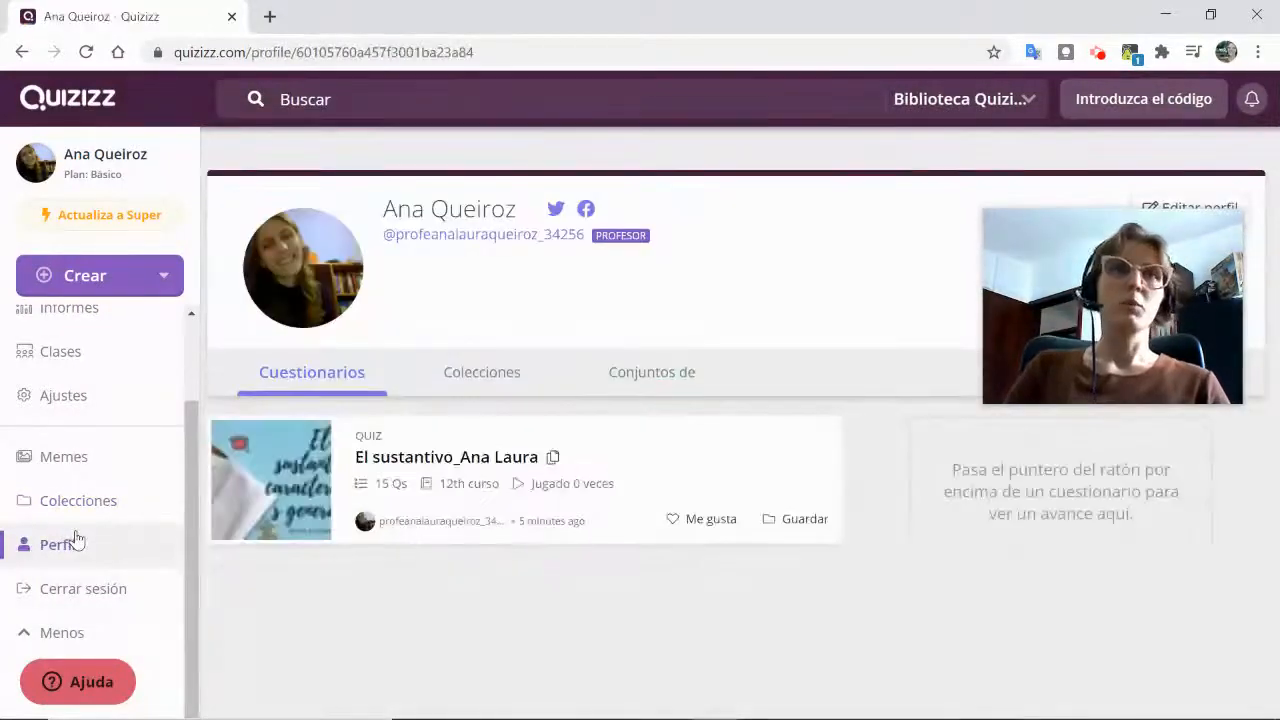
{"action": "left_click", "coordinate": [78, 499]}
{"action": "left_click", "coordinate": [80, 454]}
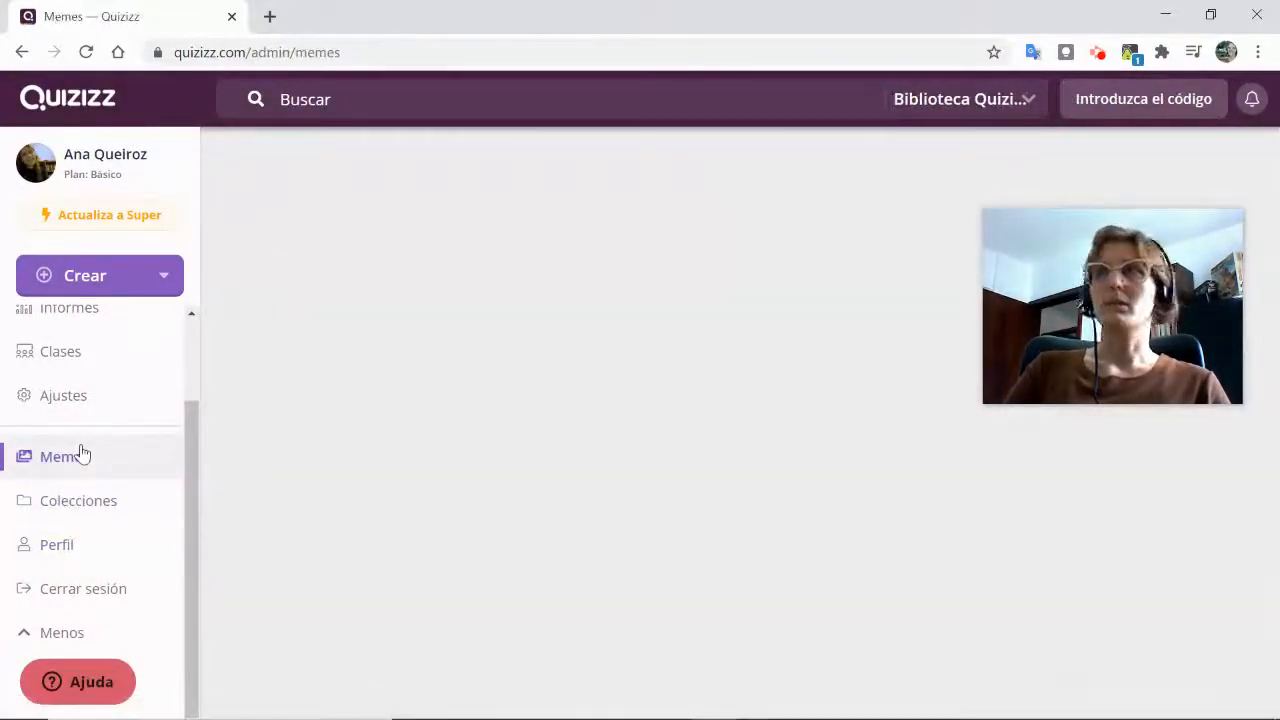
{"action": "left_click_drag", "start_coordinate": [1180, 316], "coordinate": [562, 319]}
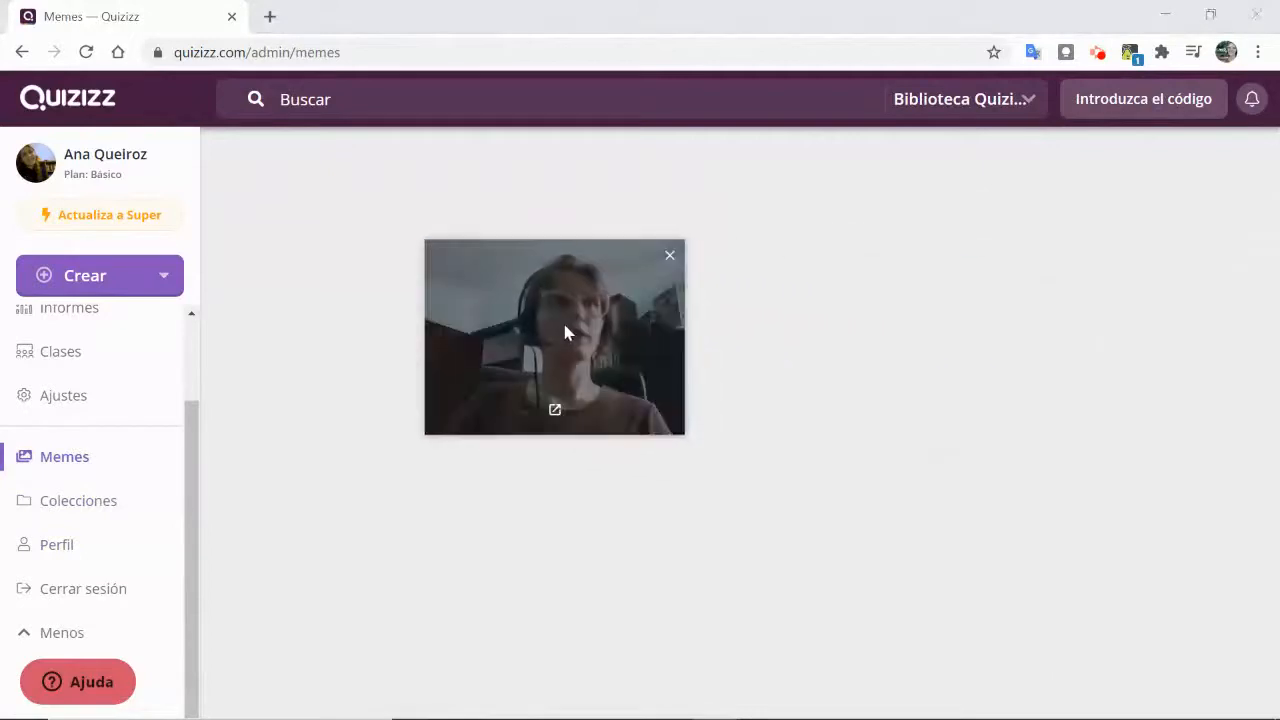
{"action": "left_click", "coordinate": [26, 468]}
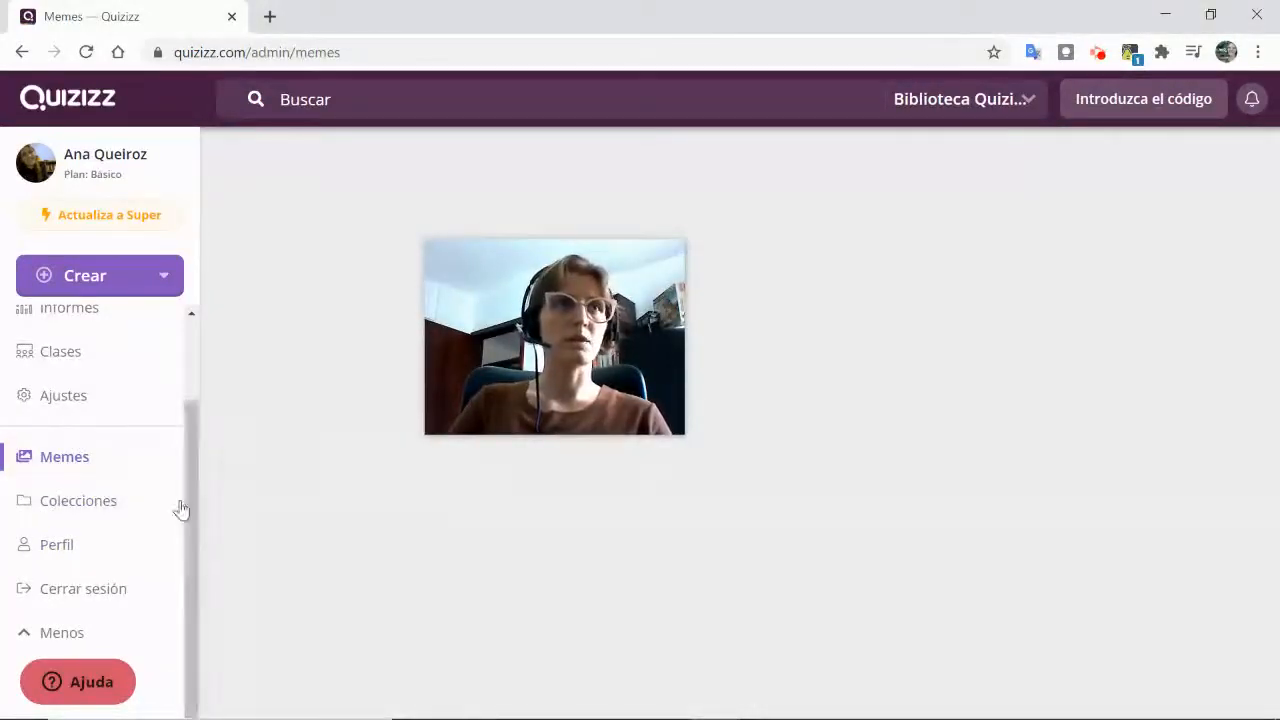
{"action": "scroll", "coordinate": [194, 400], "scroll_direction": "up", "scroll_amount": 1}
{"action": "scroll", "coordinate": [189, 473], "scroll_direction": "down", "scroll_amount": 1}
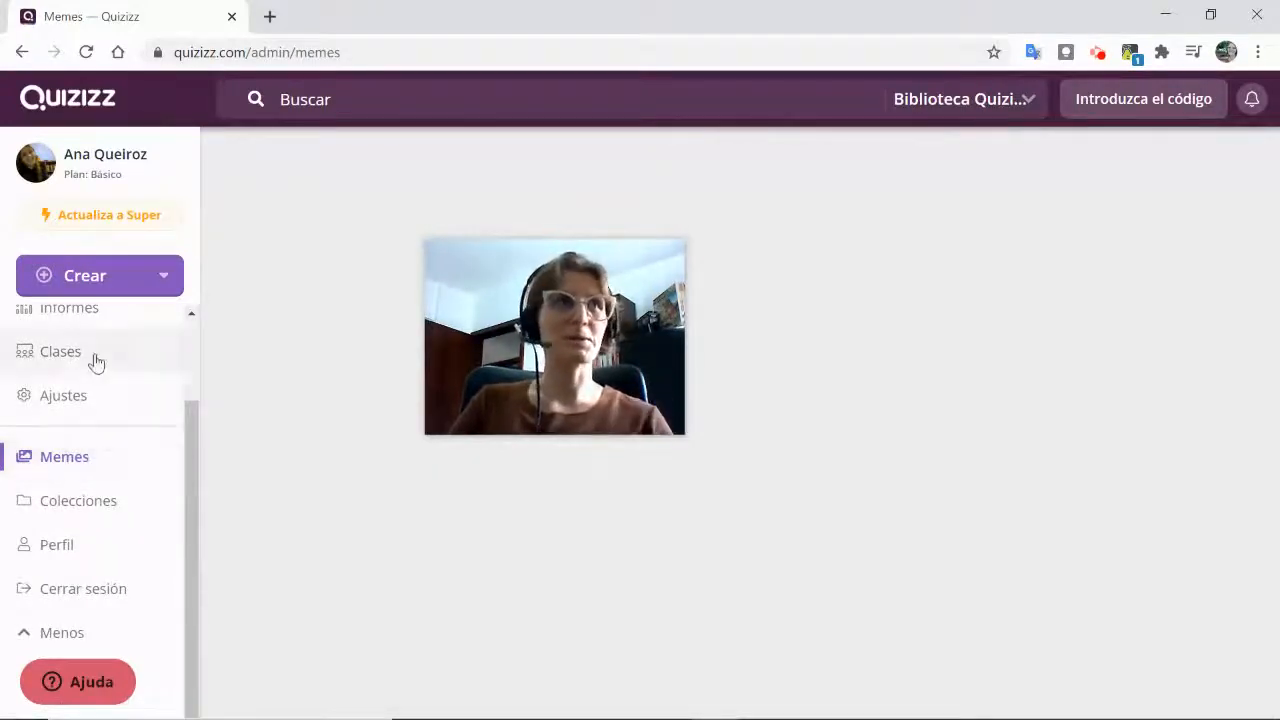
{"action": "scroll", "coordinate": [94, 363], "scroll_direction": "up", "scroll_amount": 1}
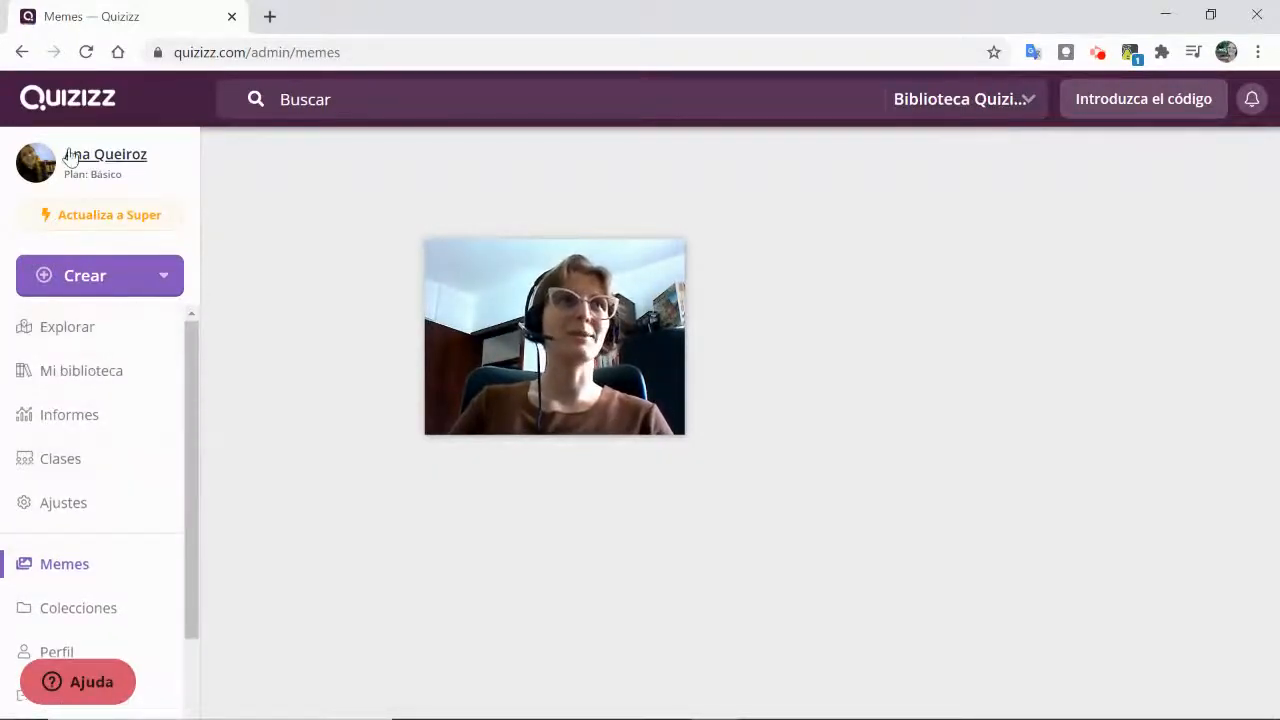
{"action": "scroll", "coordinate": [110, 540], "scroll_direction": "down", "scroll_amount": 1}
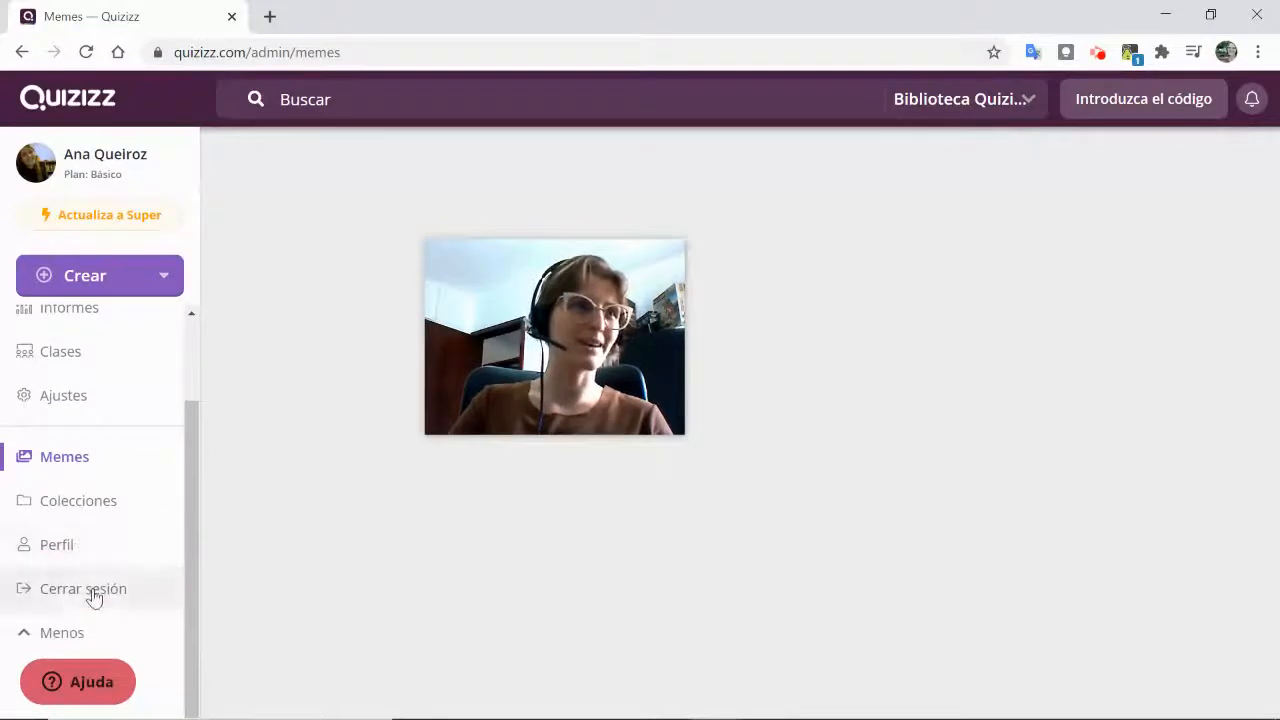
{"action": "left_click", "coordinate": [83, 628]}
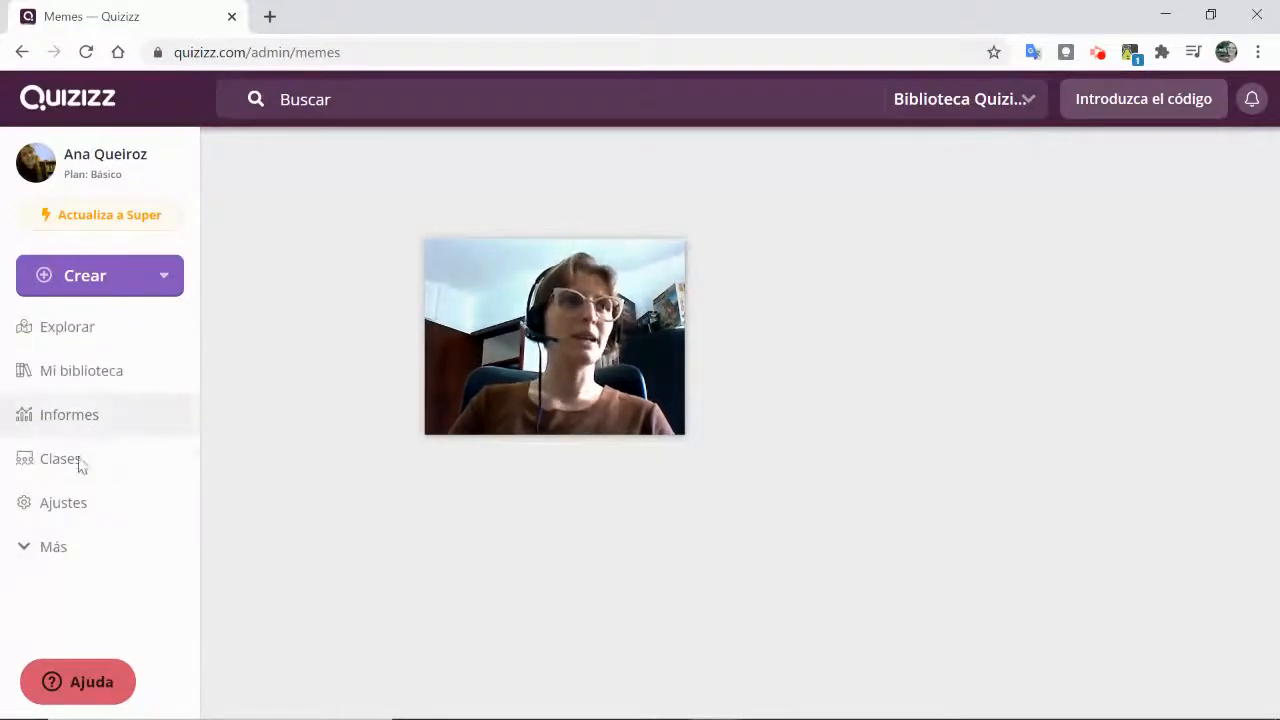
{"action": "left_click", "coordinate": [60, 546]}
{"action": "left_click", "coordinate": [86, 572]}
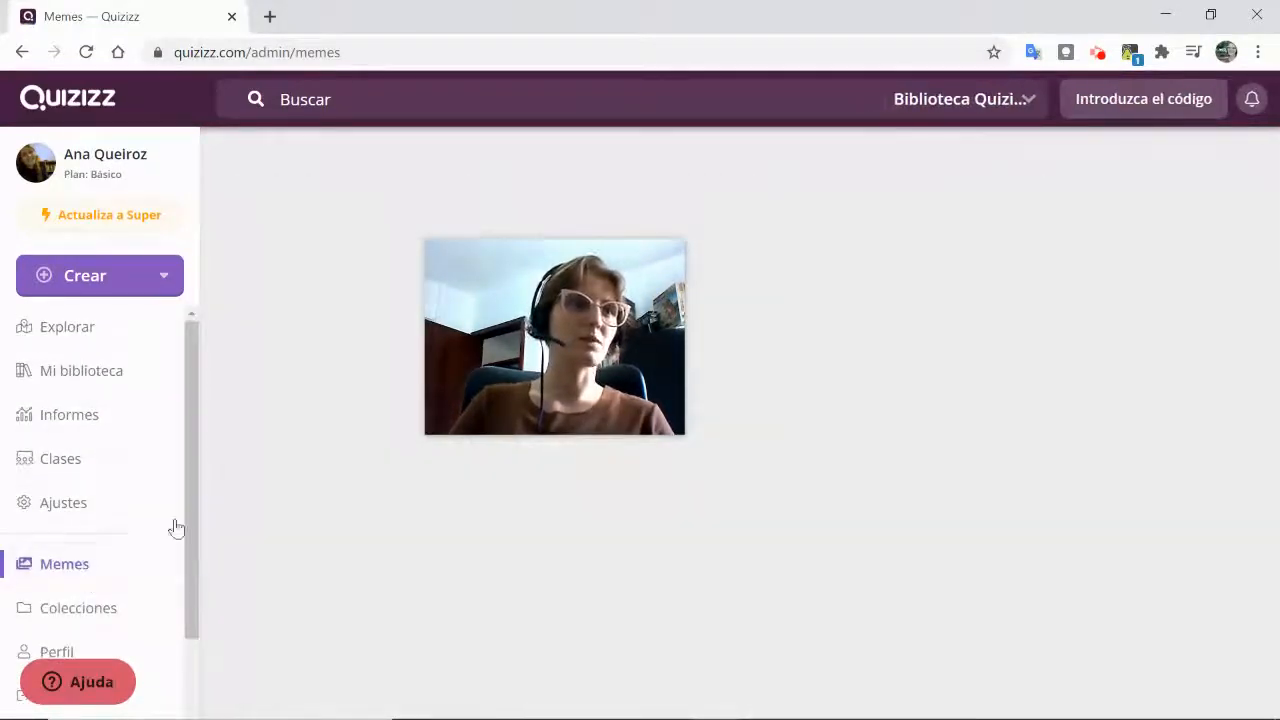
{"action": "scroll", "coordinate": [194, 583], "scroll_direction": "down", "scroll_amount": 2}
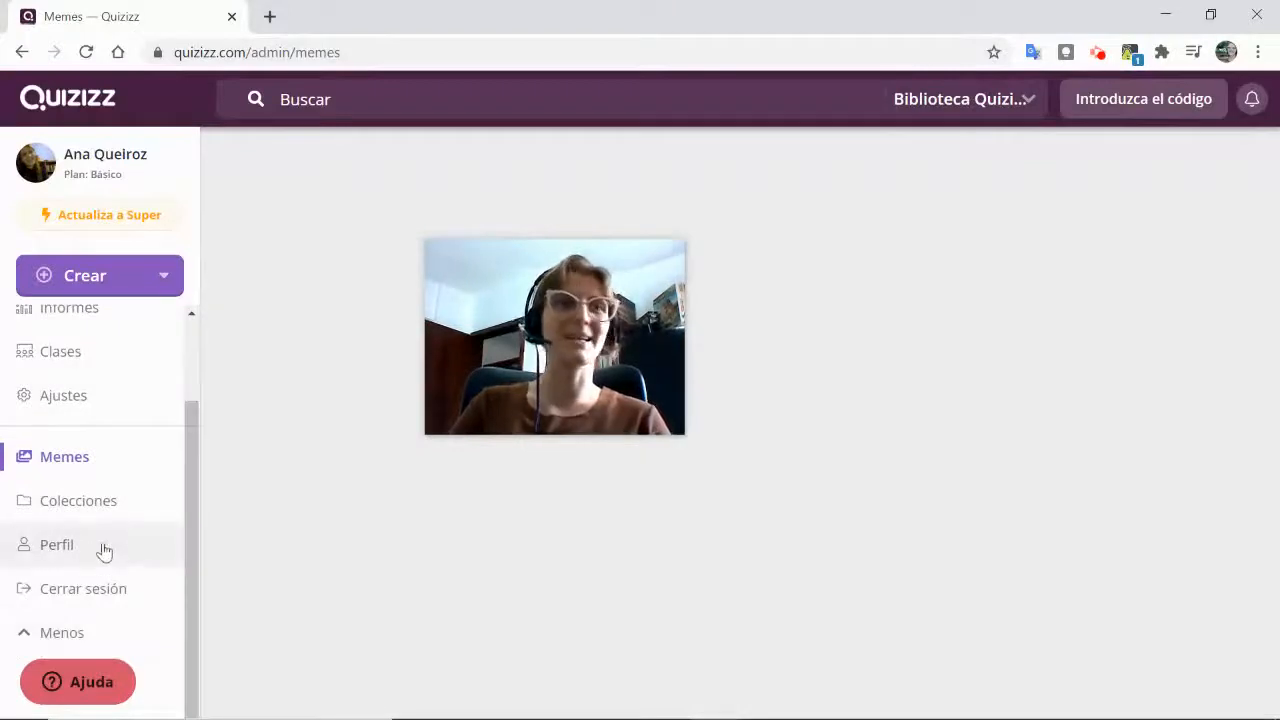
- Create a public collection named Gaturro on the Colecciones page
{"action": "left_click", "coordinate": [91, 499]}
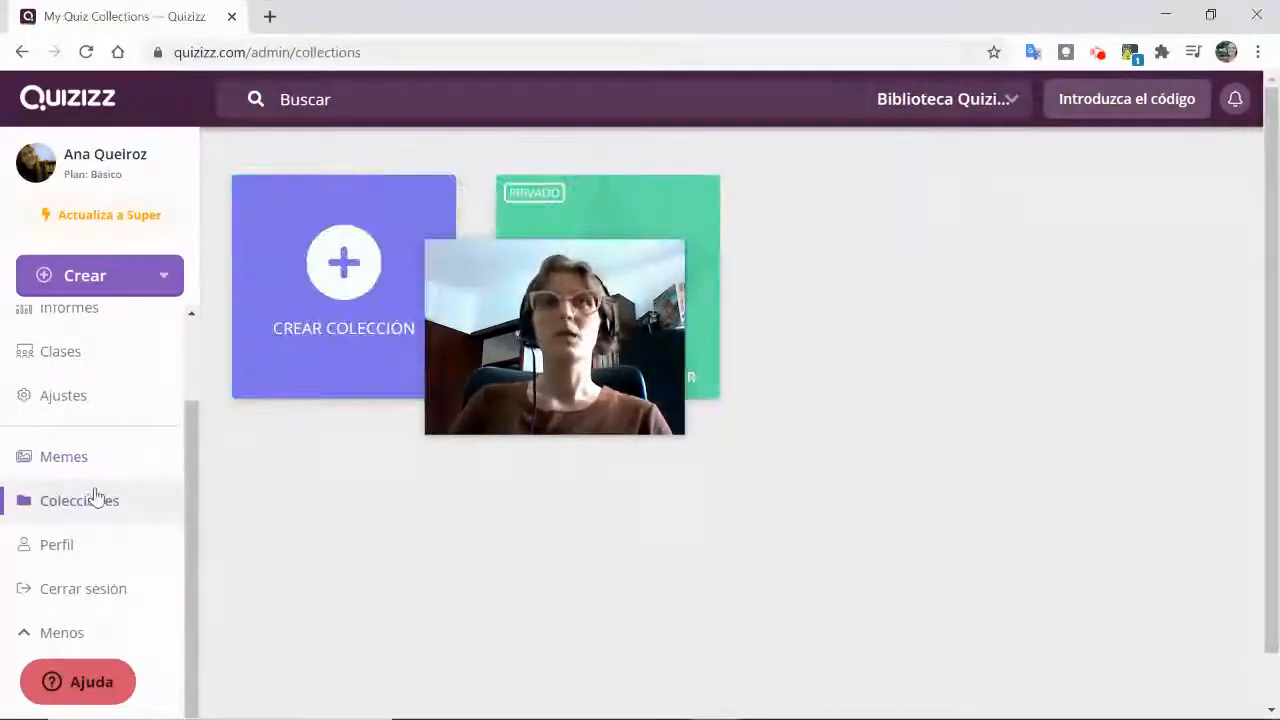
{"action": "left_click", "coordinate": [343, 260]}
{"action": "left_click_drag", "start_coordinate": [609, 268], "coordinate": [1090, 230]}
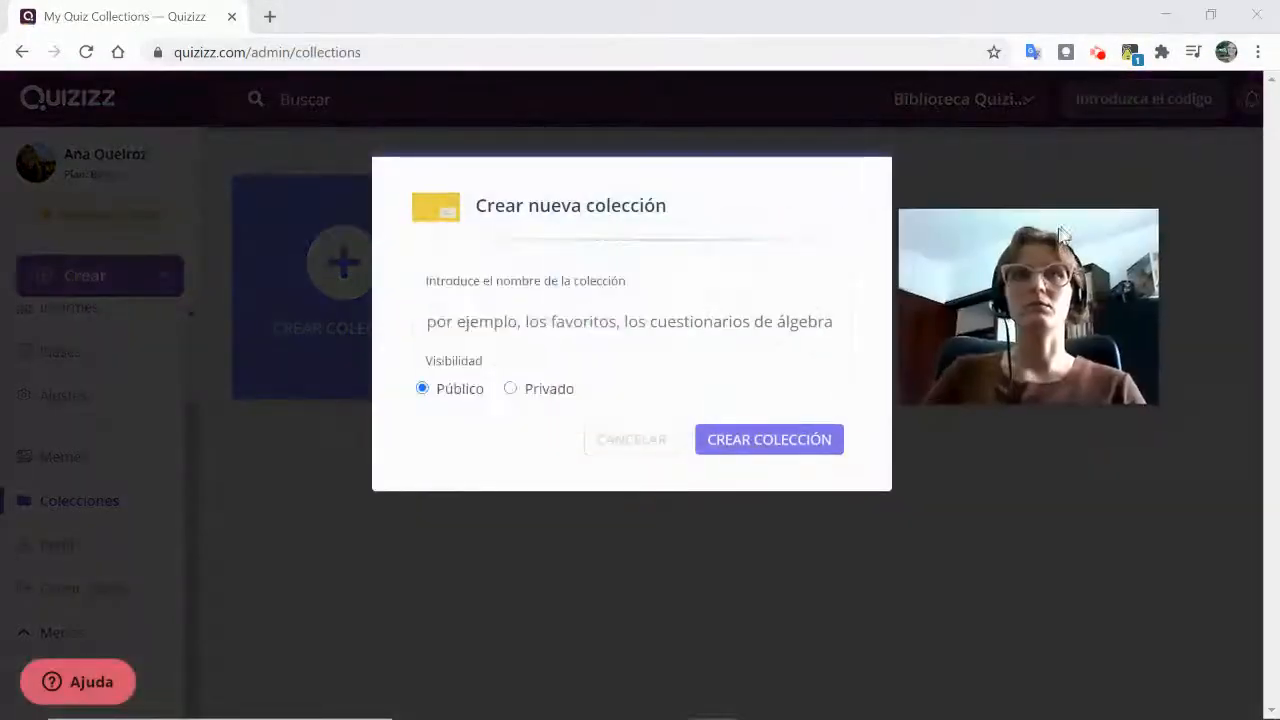
{"action": "left_click", "coordinate": [541, 321]}
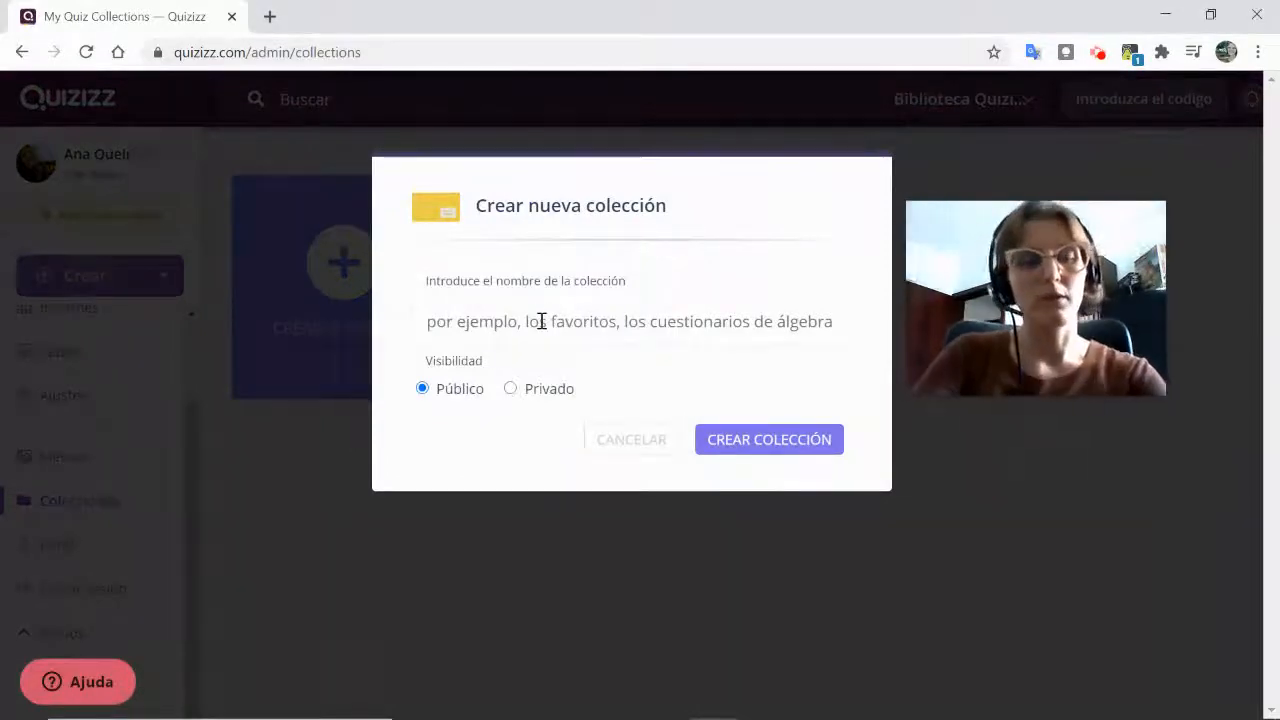
{"action": "type", "text": "Gaturro"}
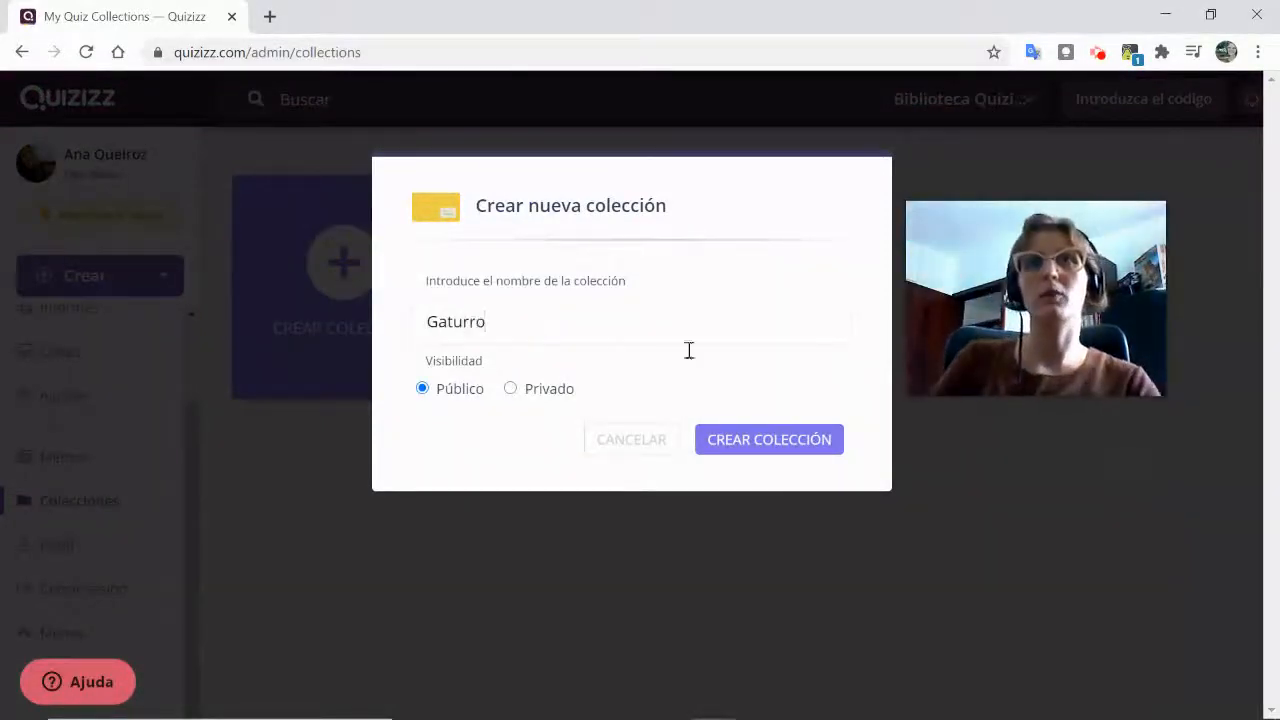
{"action": "left_click", "coordinate": [766, 449]}
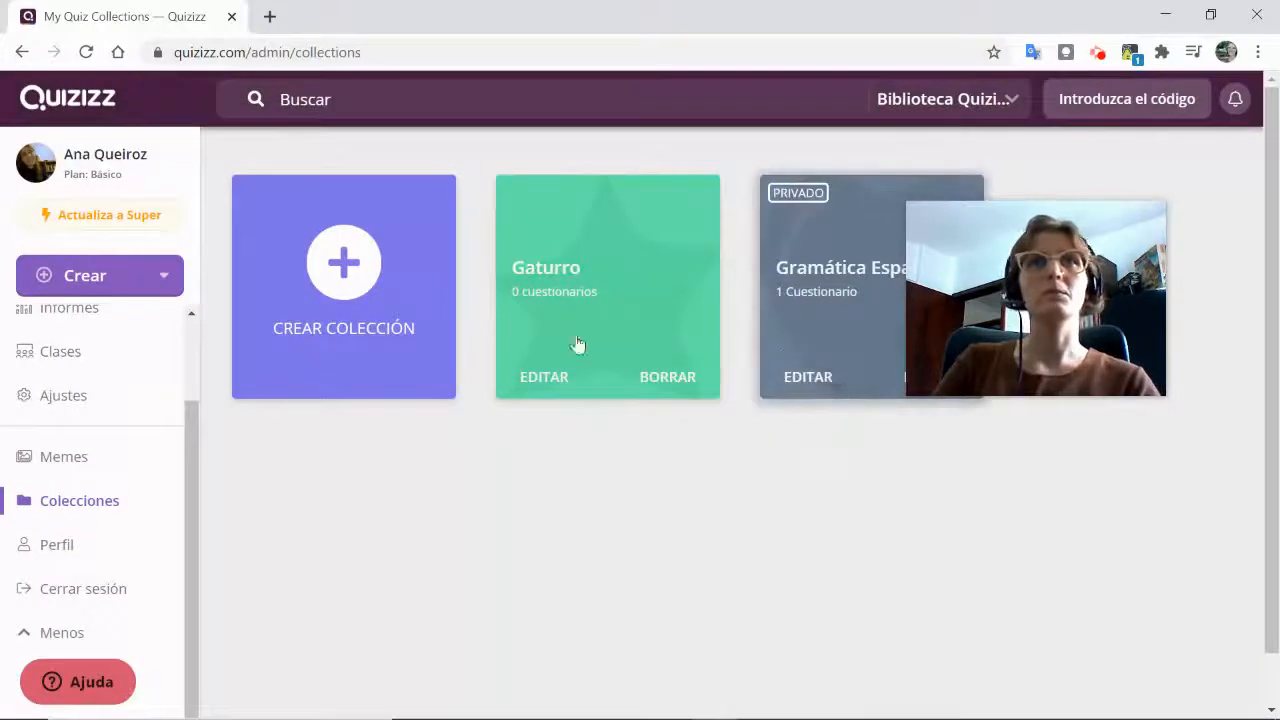
- View the library choices offered for the search, and return to the Memes page
{"action": "left_click", "coordinate": [1012, 100]}
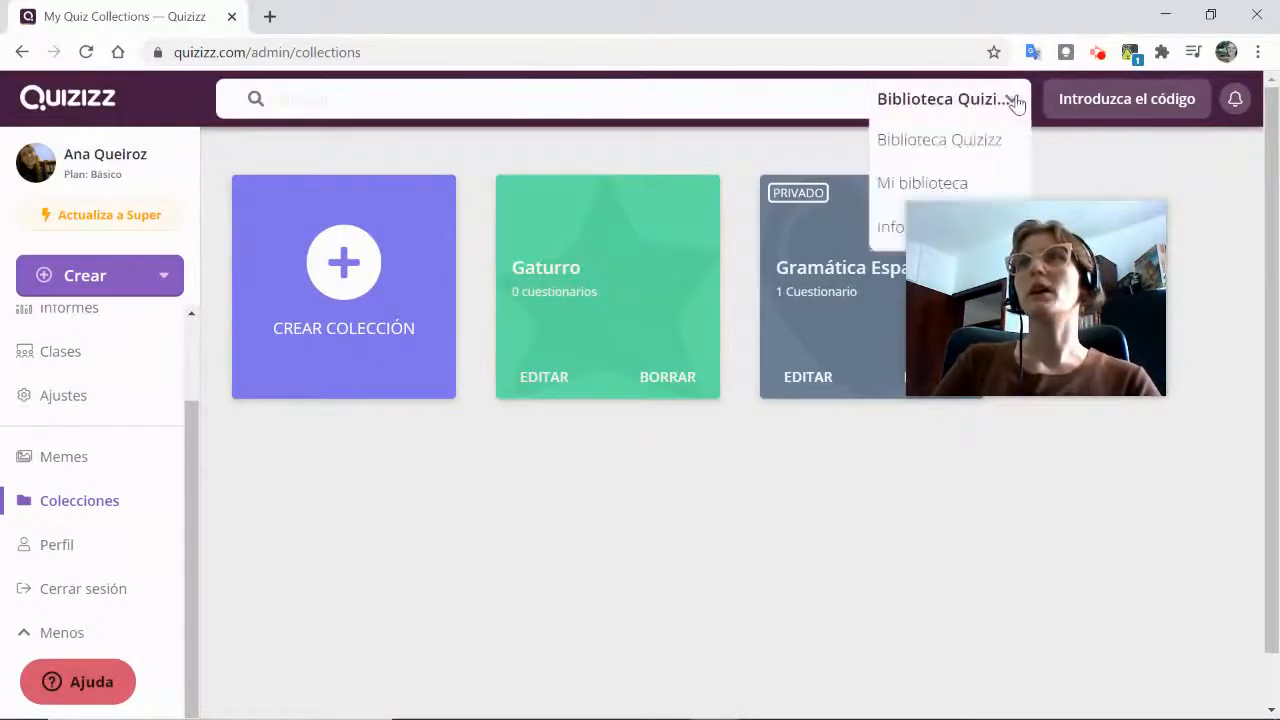
{"action": "left_click_drag", "start_coordinate": [1008, 237], "coordinate": [369, 467]}
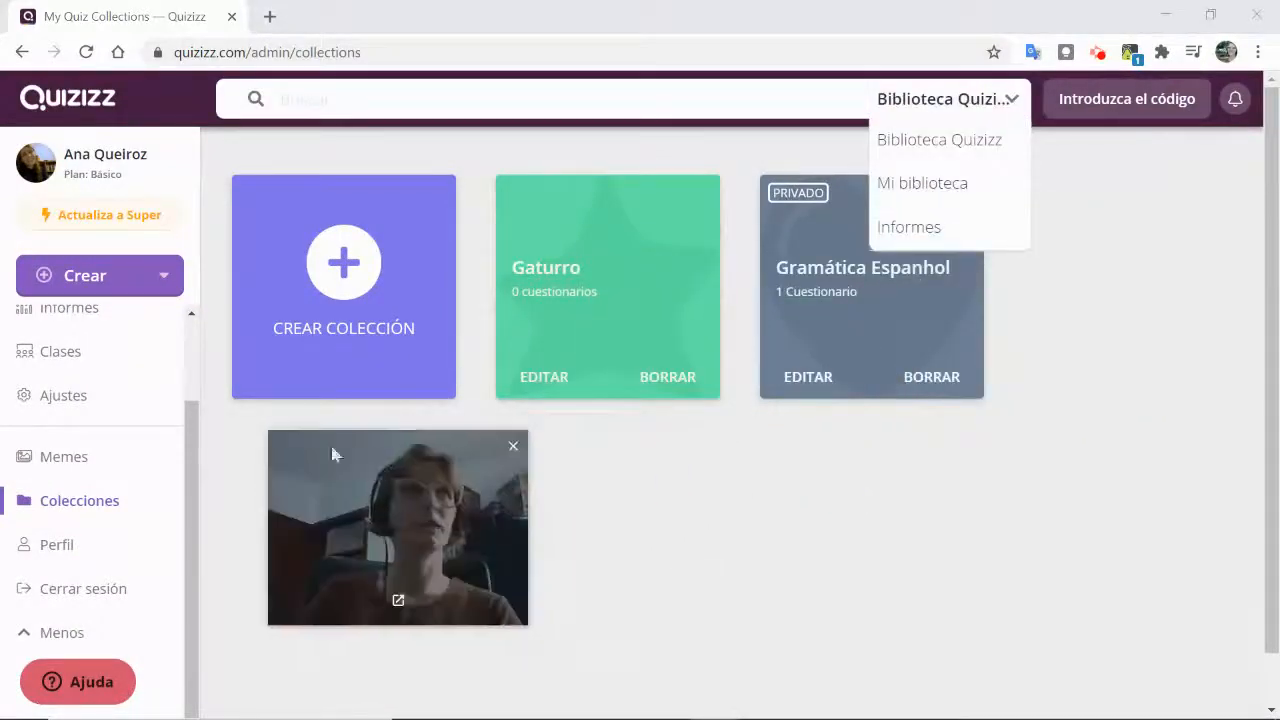
{"action": "left_click", "coordinate": [115, 464]}
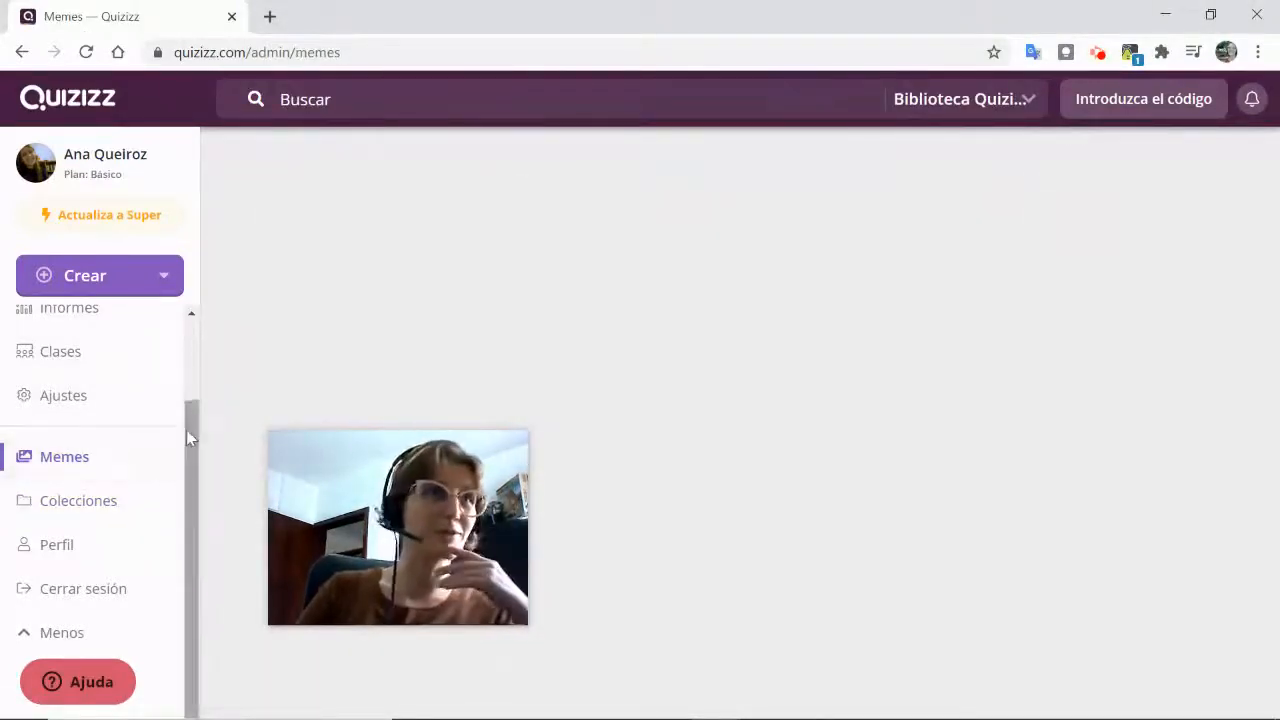
{"action": "left_click_drag", "start_coordinate": [187, 430], "coordinate": [186, 316]}
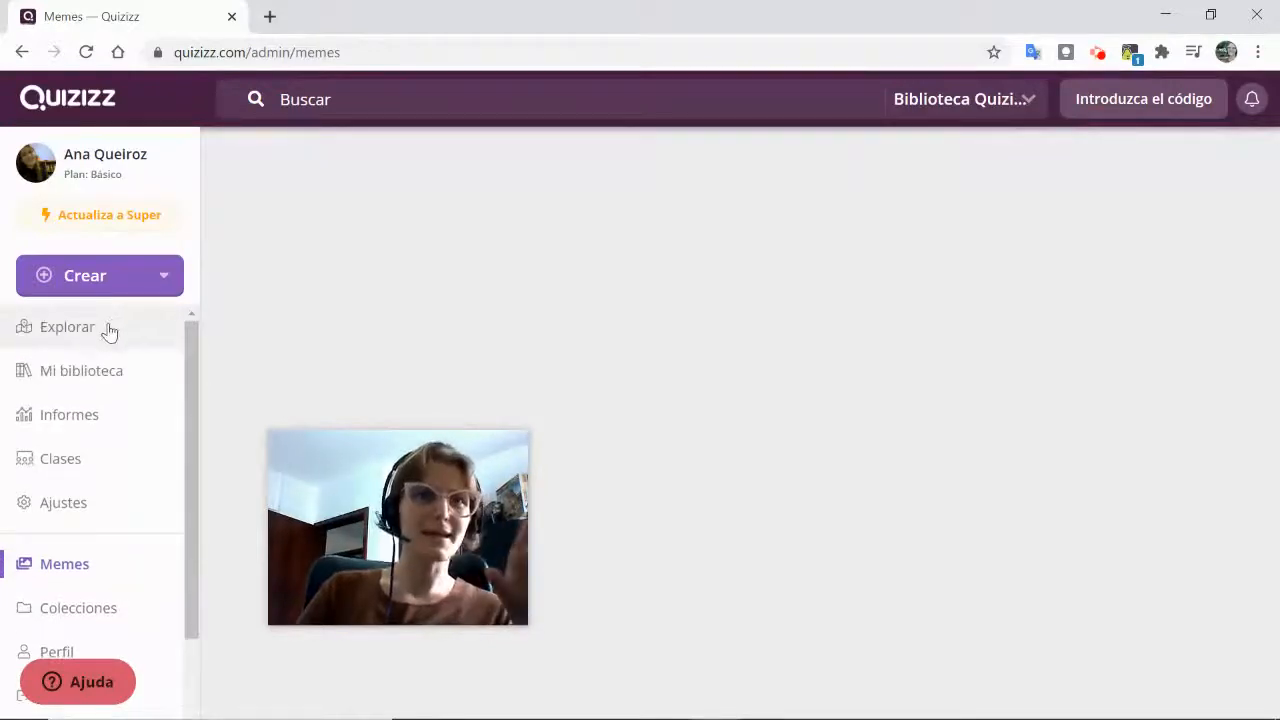
- Create a new Cuestionario named Perguntas Zero with Desarrollo profesional as its subject
{"action": "left_click", "coordinate": [161, 273]}
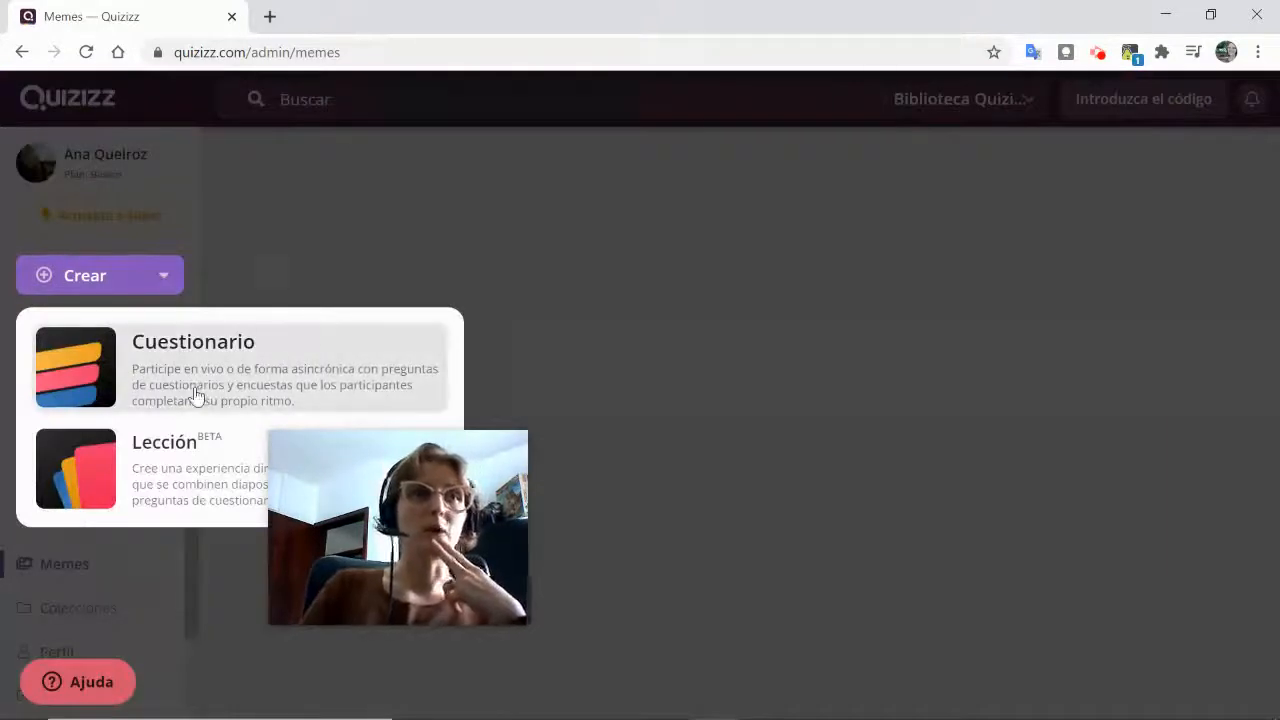
{"action": "left_click", "coordinate": [197, 395]}
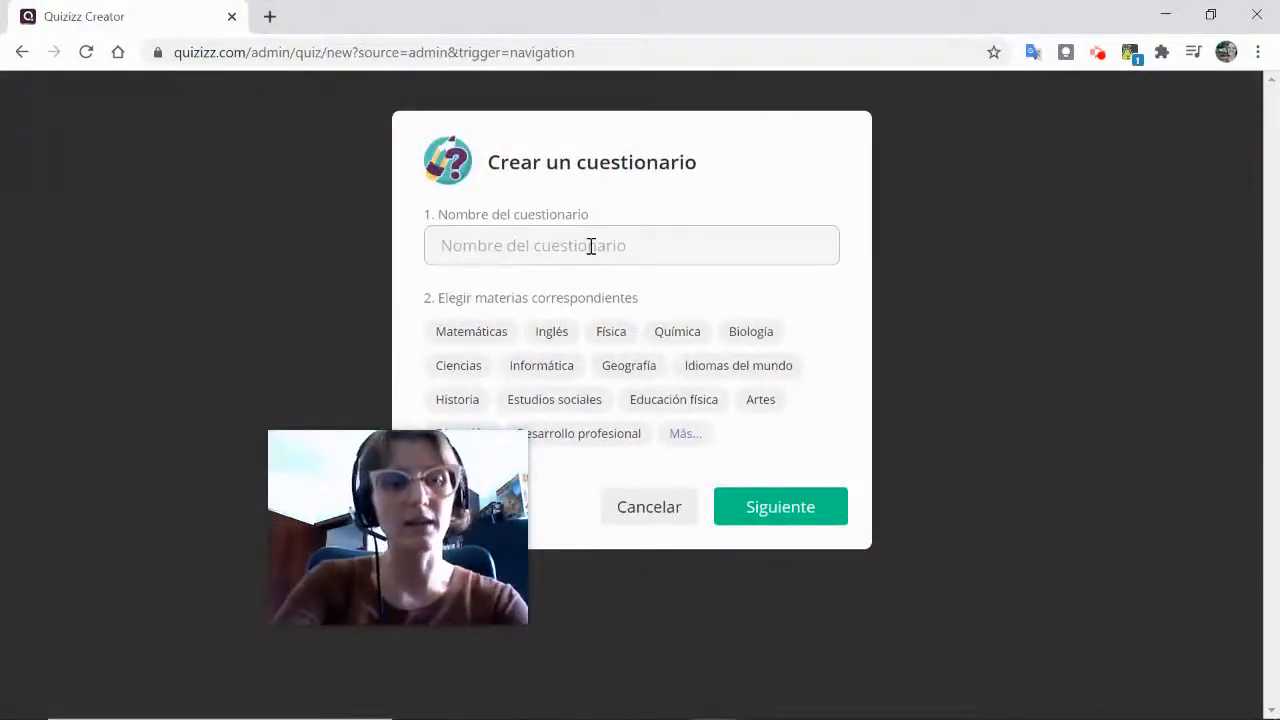
{"action": "type", "text": "Perguntas"}
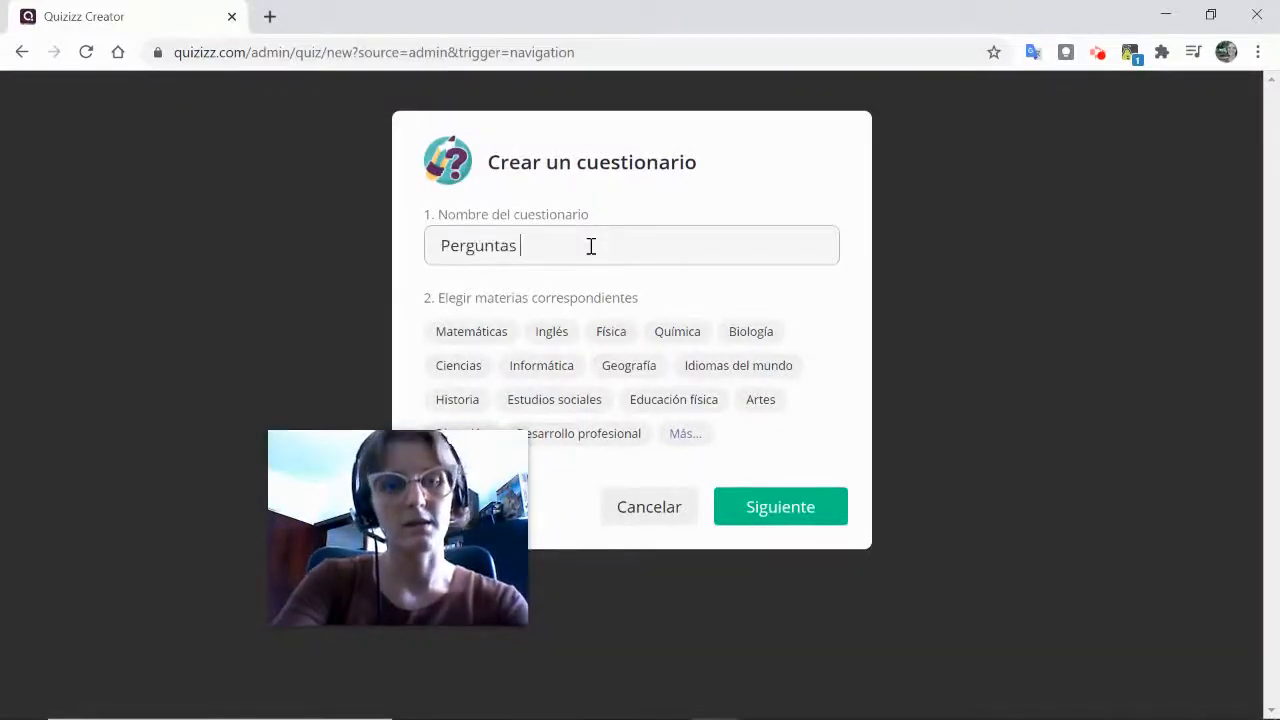
{"action": "type", "text": " Zero"}
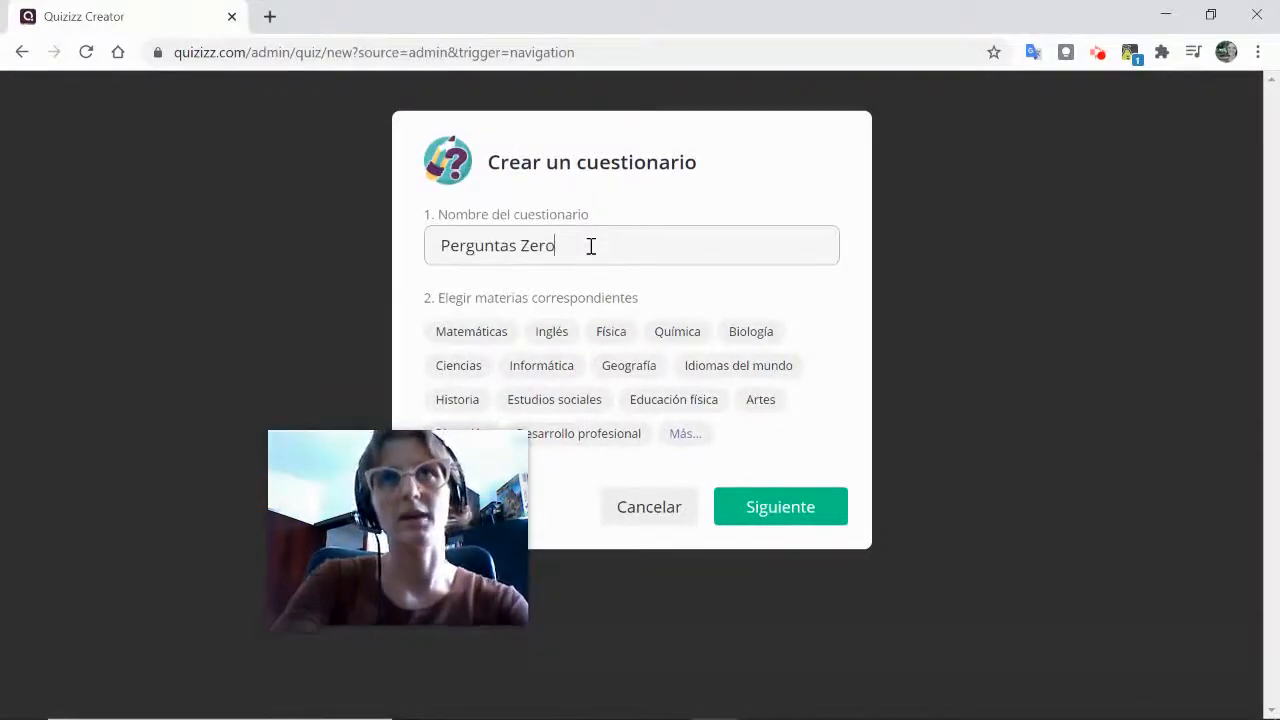
{"action": "left_click", "coordinate": [715, 374]}
{"action": "left_click", "coordinate": [570, 438]}
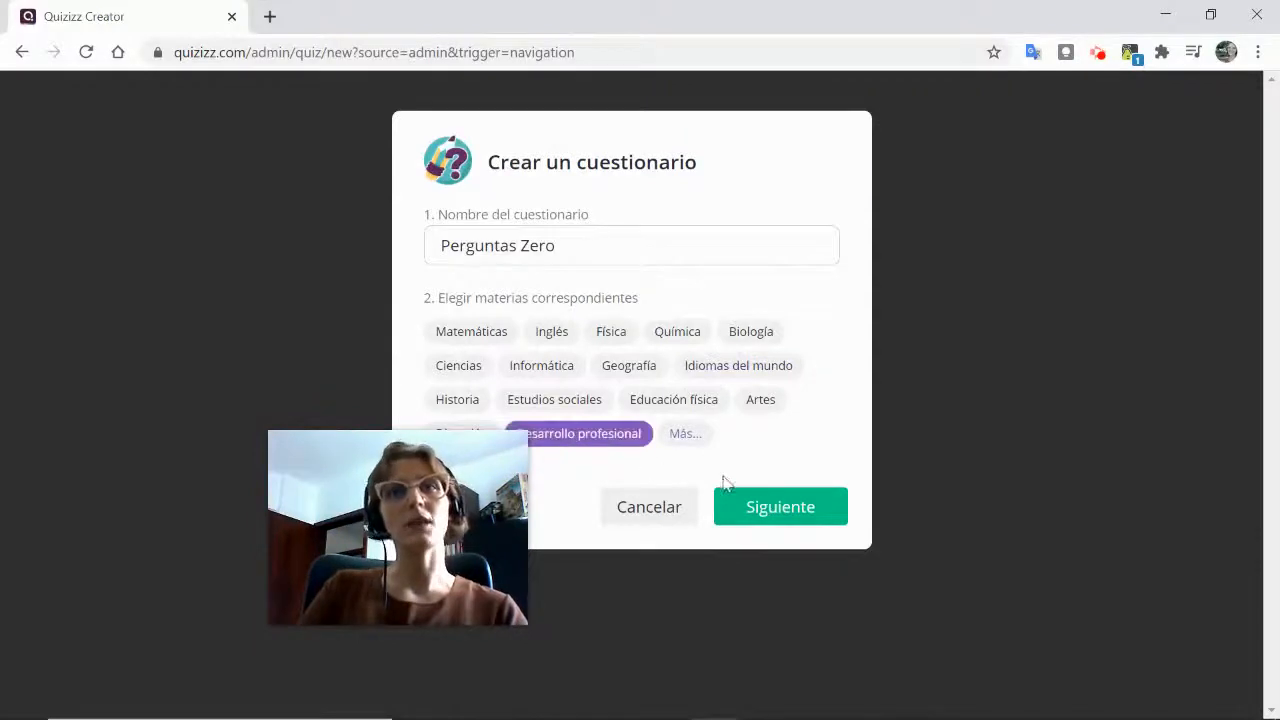
{"action": "left_click", "coordinate": [745, 512]}
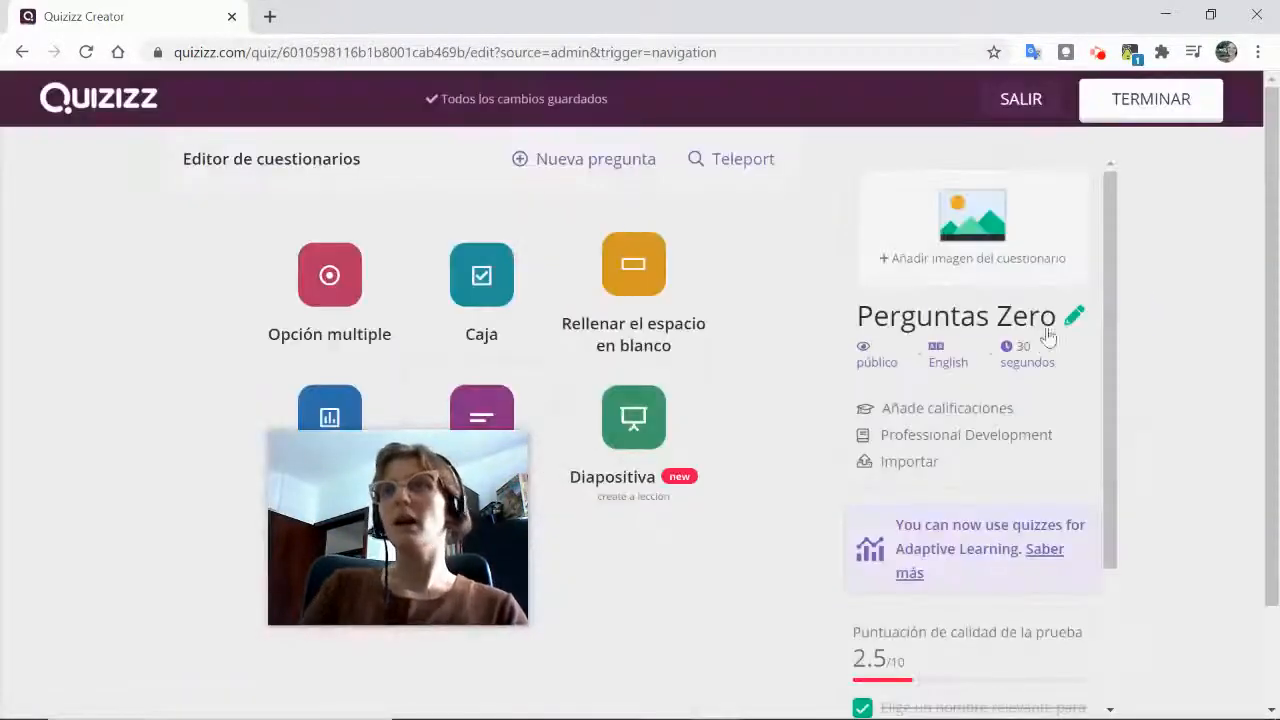
- Review the quiz's quality checklist and add the Quizizz logo file "download" from the youtube folder as its title image
{"action": "scroll", "coordinate": [1016, 420], "scroll_direction": "down", "scroll_amount": 2}
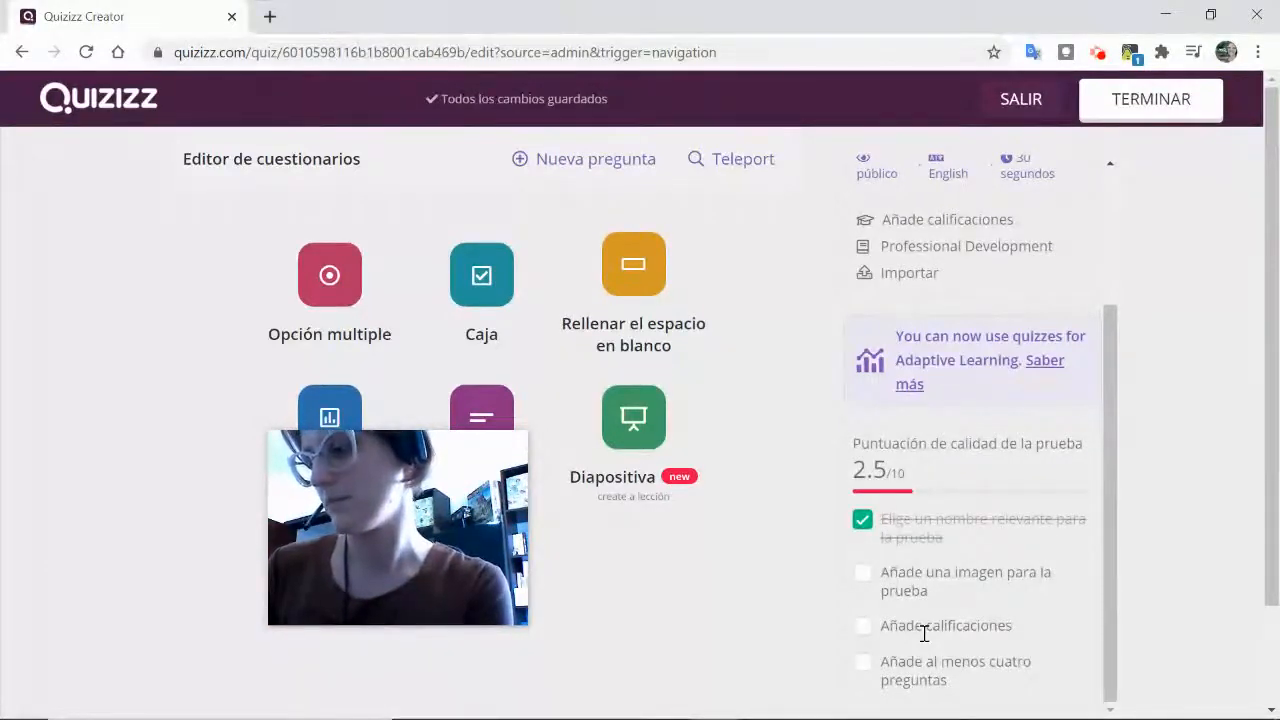
{"action": "scroll", "coordinate": [960, 538], "scroll_direction": "down", "scroll_amount": 1}
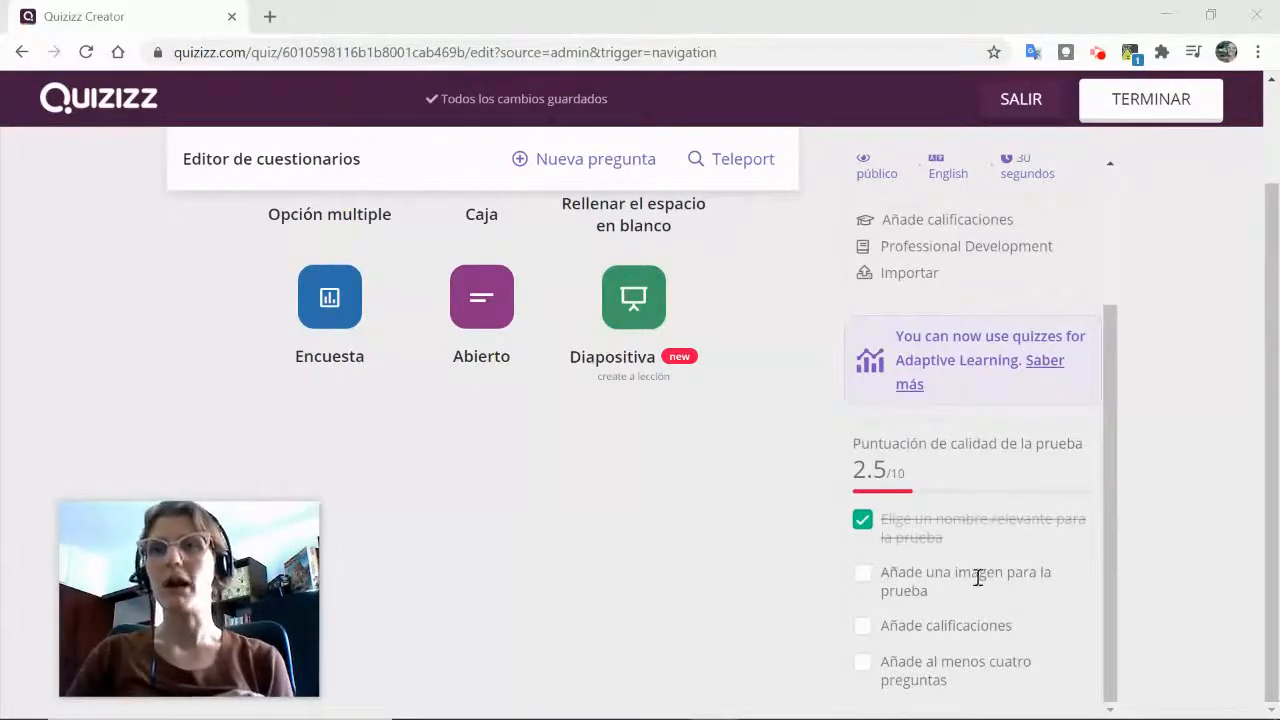
{"action": "scroll", "coordinate": [938, 527], "scroll_direction": "up", "scroll_amount": 2}
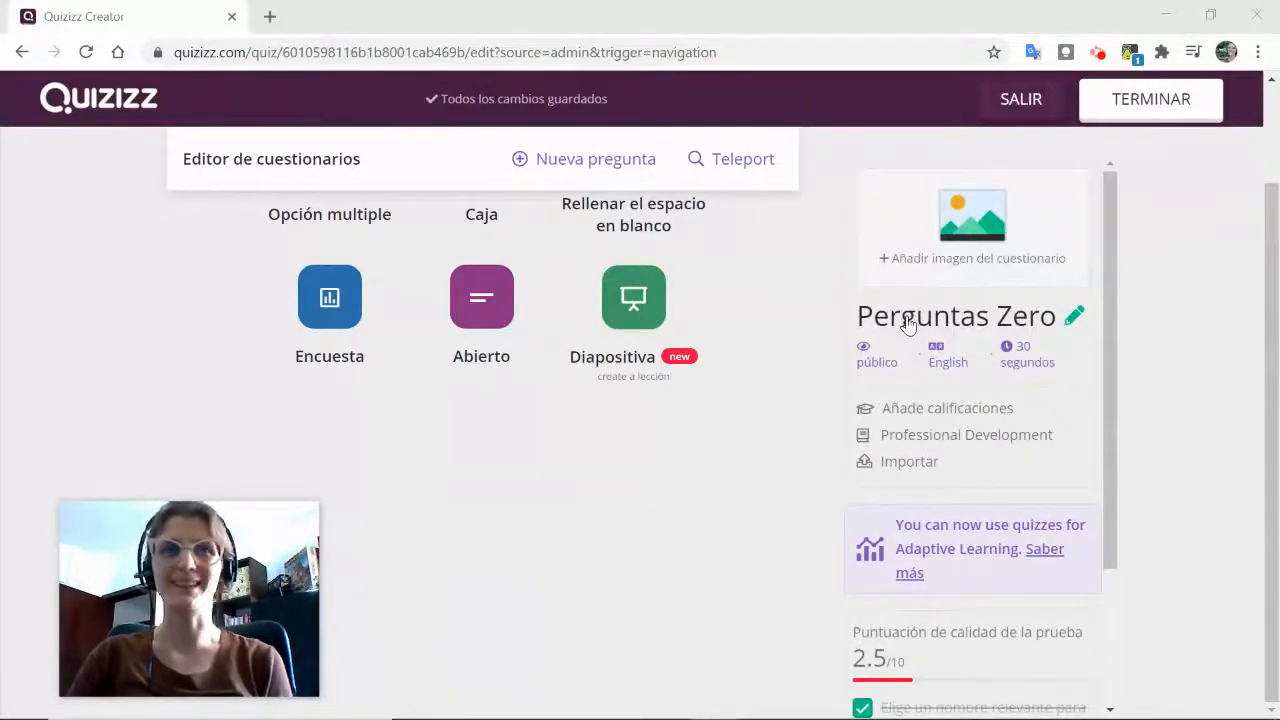
{"action": "scroll", "coordinate": [935, 518], "scroll_direction": "down", "scroll_amount": 2}
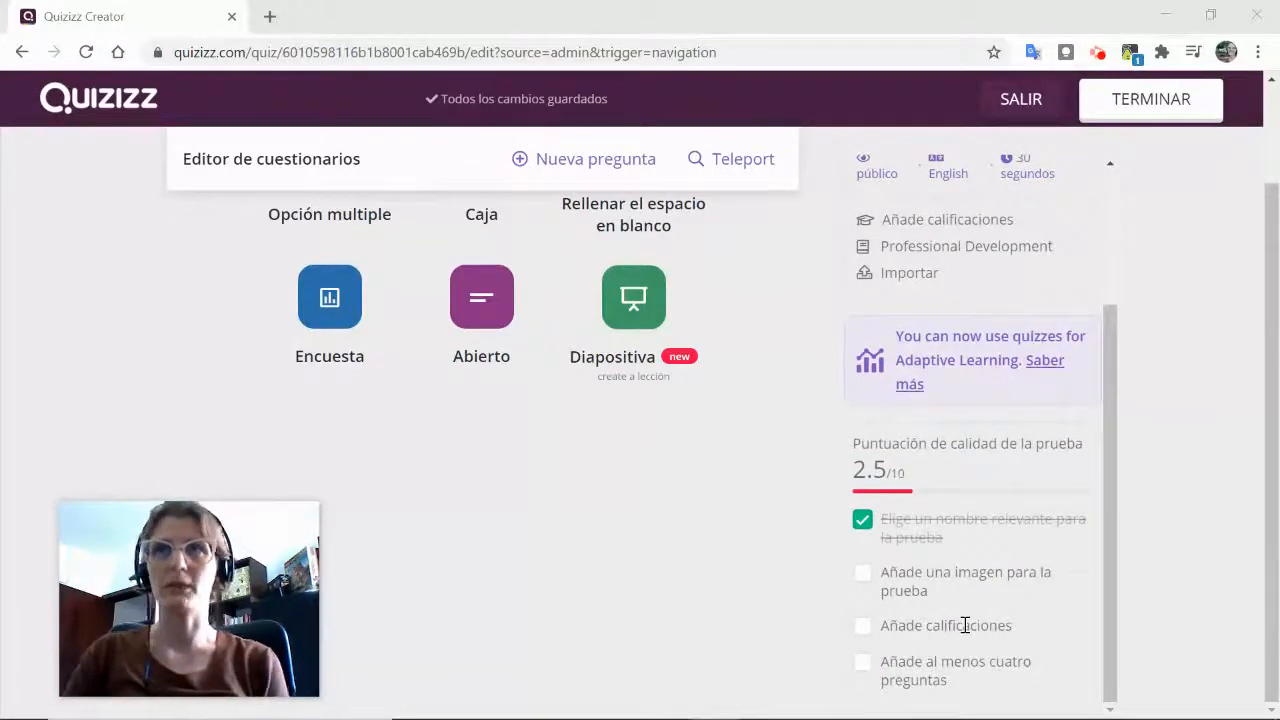
{"action": "scroll", "coordinate": [940, 676], "scroll_direction": "up", "scroll_amount": 2}
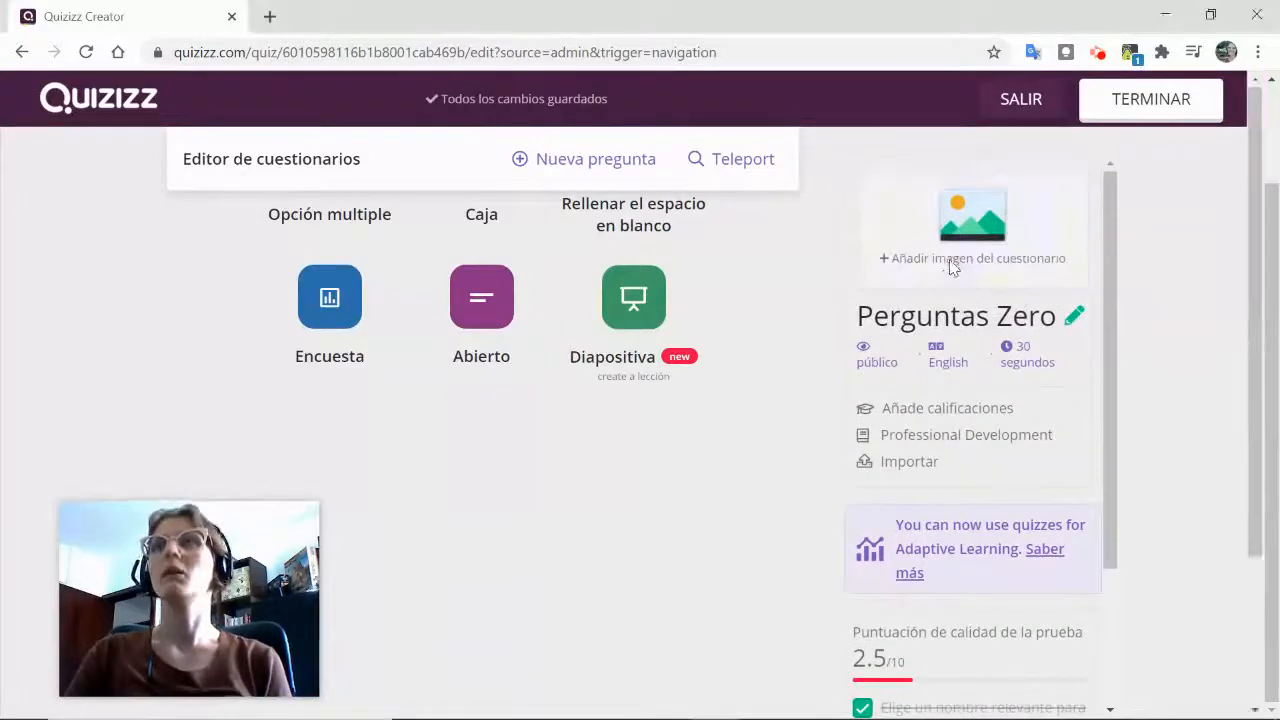
{"action": "left_click", "coordinate": [955, 260]}
{"action": "left_click", "coordinate": [605, 320]}
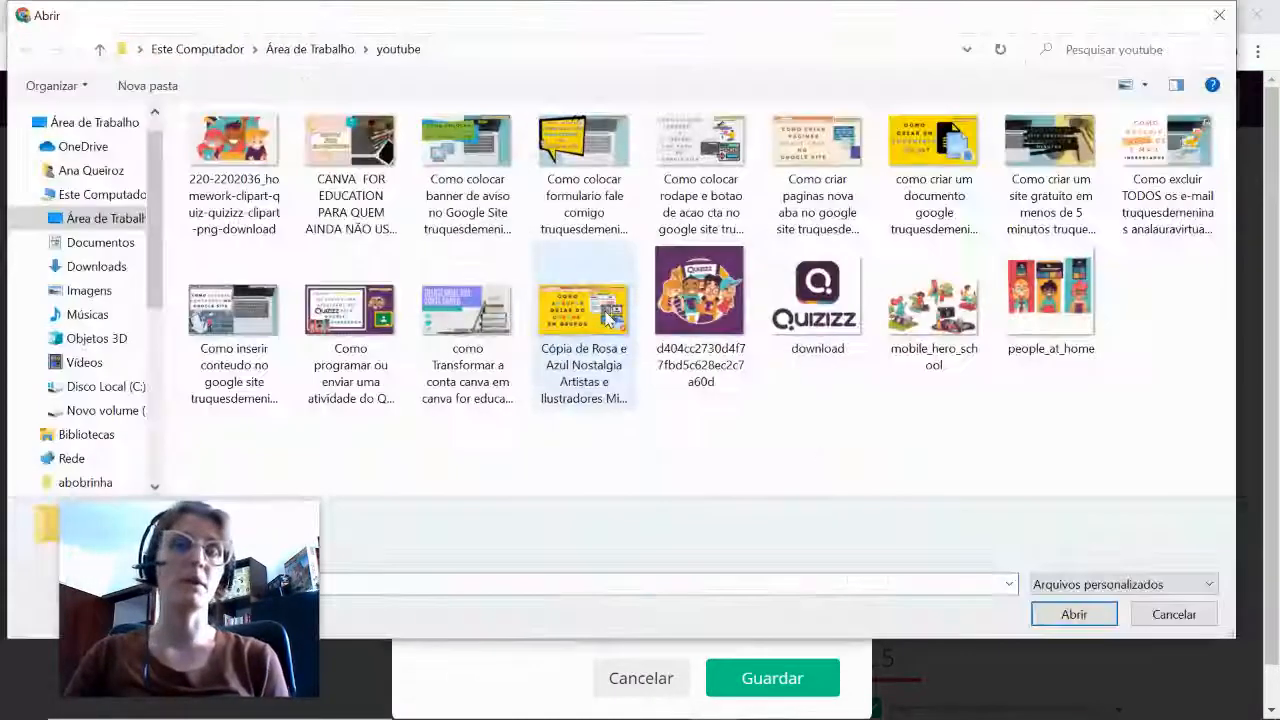
{"action": "left_click", "coordinate": [817, 300]}
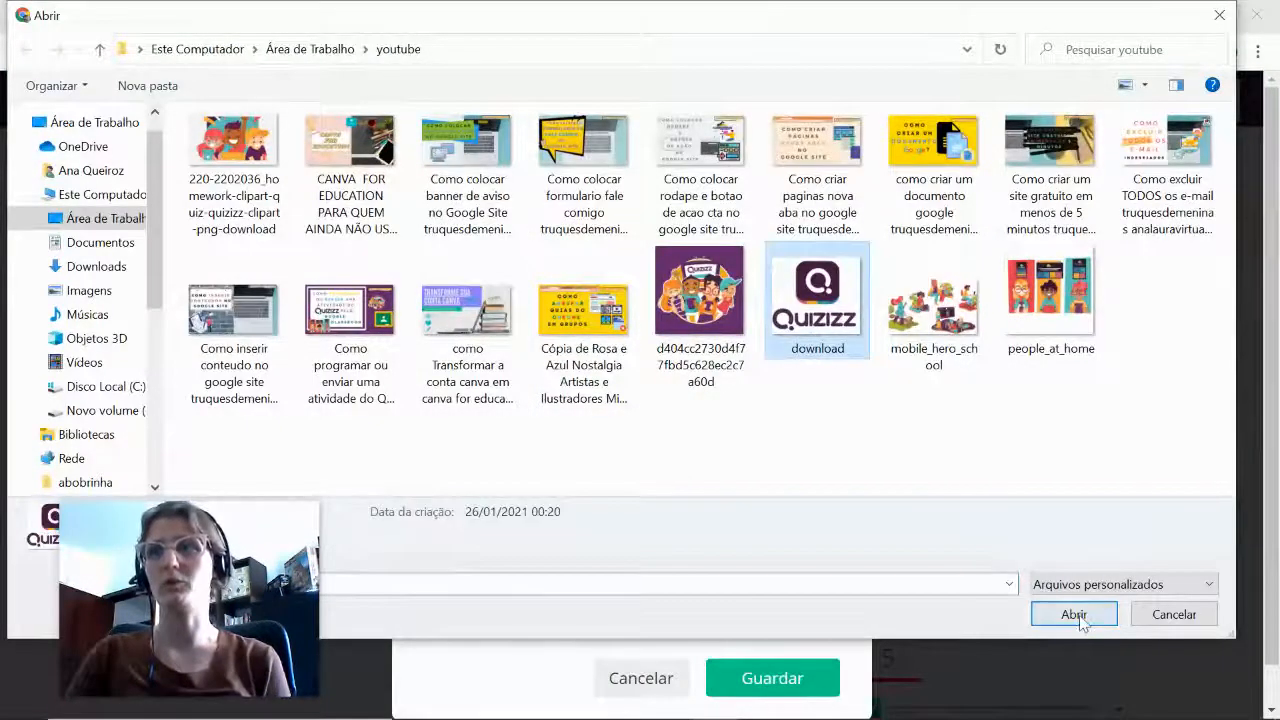
{"action": "left_click", "coordinate": [1074, 614]}
- Set the quiz's language to Portuguese in the quiz information
{"action": "left_click", "coordinate": [518, 452]}
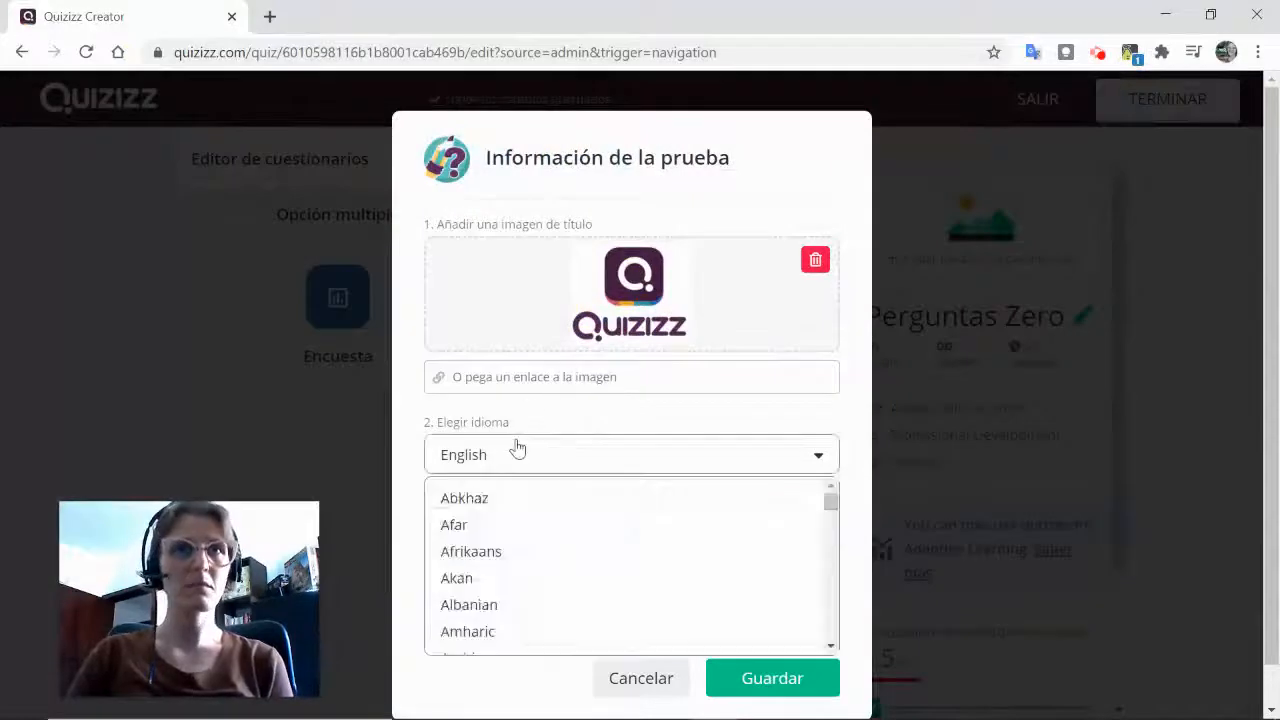
{"action": "scroll", "coordinate": [509, 560], "scroll_direction": "down", "scroll_amount": 9}
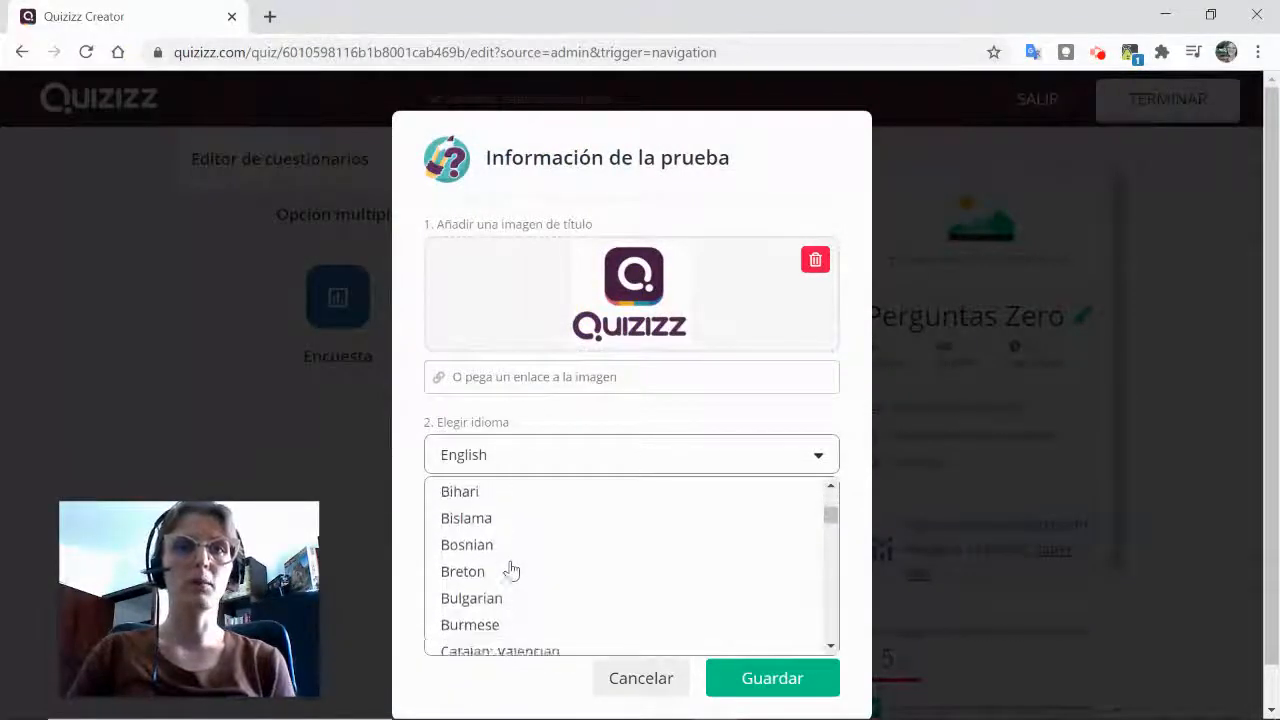
{"action": "scroll", "coordinate": [510, 568], "scroll_direction": "down", "scroll_amount": 5}
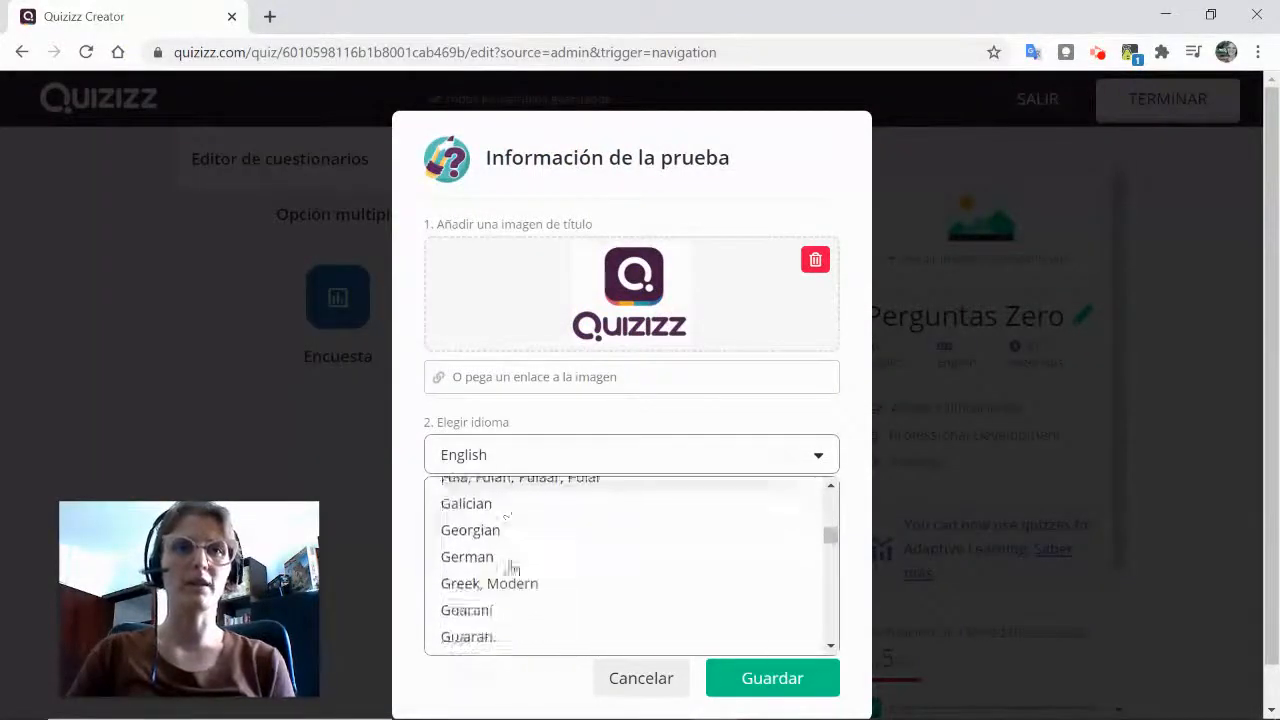
{"action": "scroll", "coordinate": [510, 568], "scroll_direction": "down", "scroll_amount": 6}
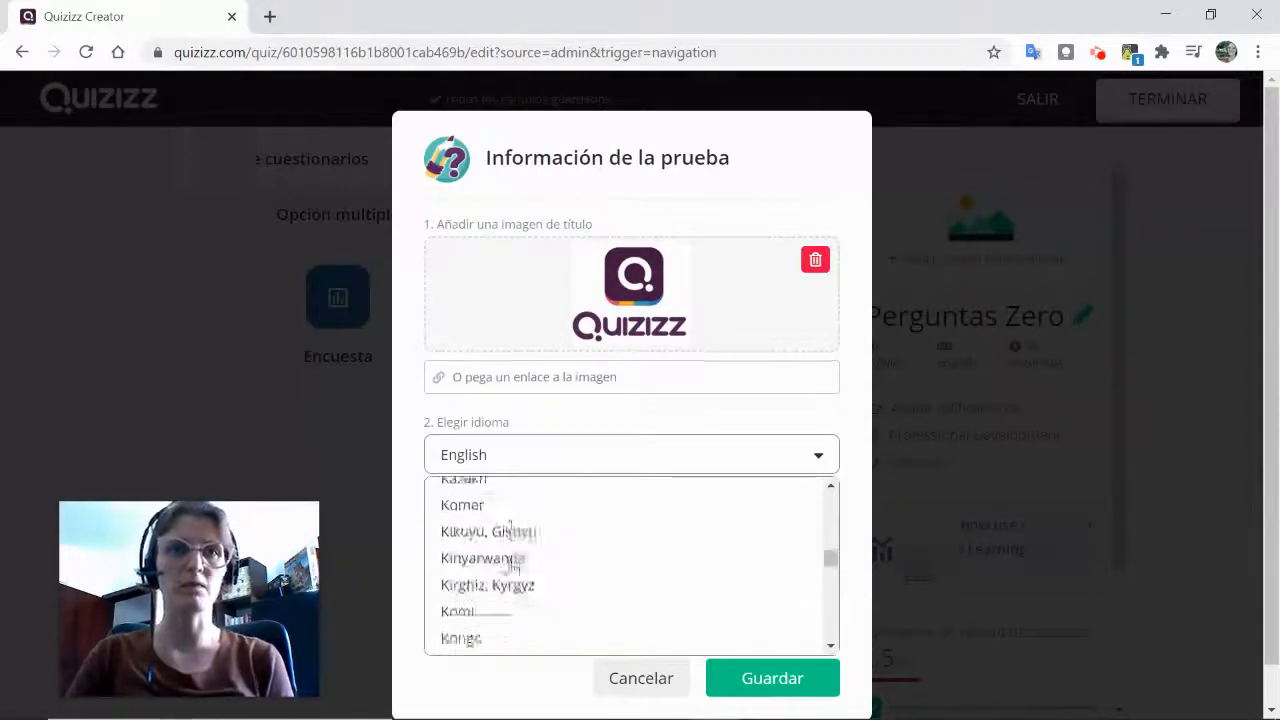
{"action": "scroll", "coordinate": [510, 568], "scroll_direction": "down", "scroll_amount": 10}
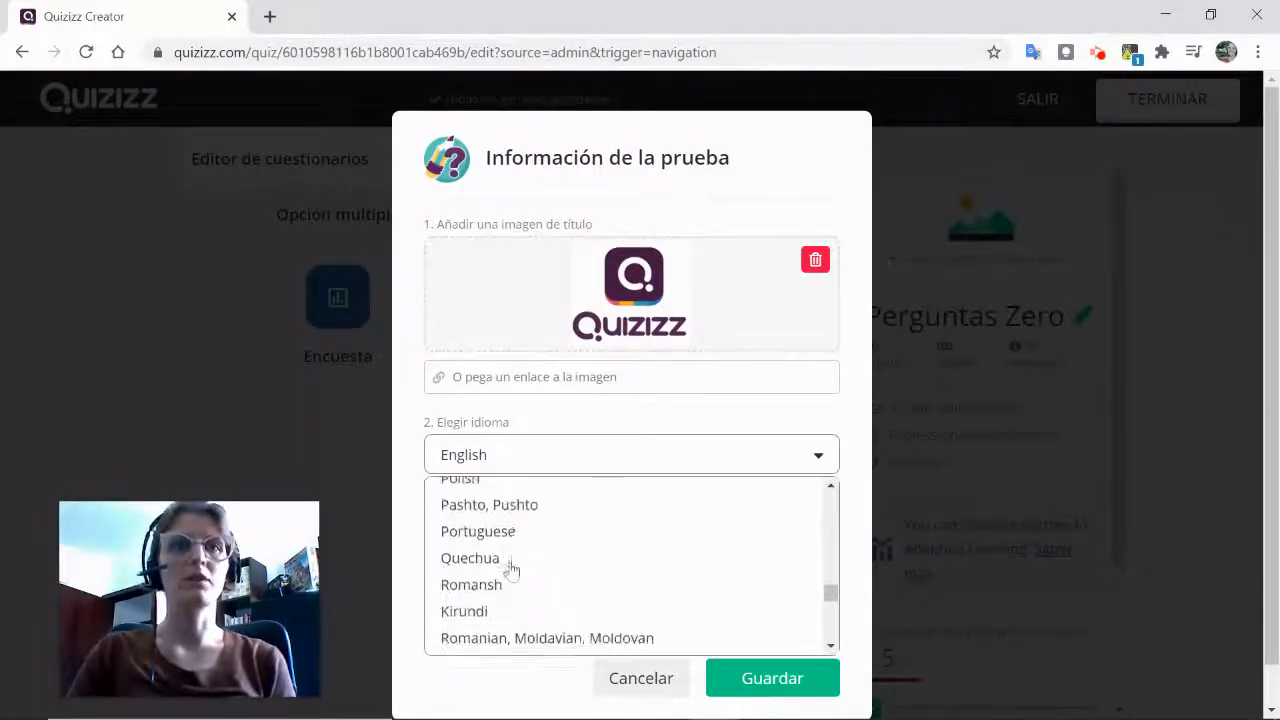
{"action": "scroll", "coordinate": [510, 568], "scroll_direction": "up", "scroll_amount": 3}
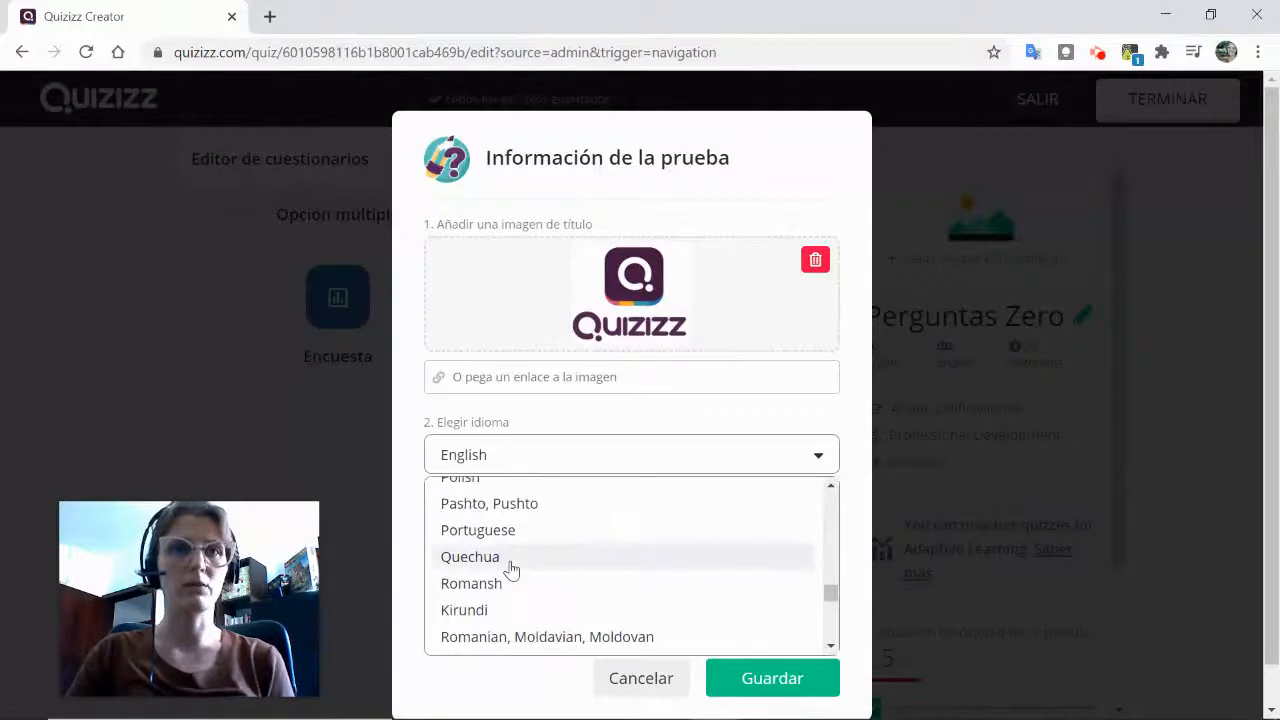
{"action": "scroll", "coordinate": [508, 566], "scroll_direction": "up", "scroll_amount": 2}
{"action": "scroll", "coordinate": [508, 560], "scroll_direction": "down", "scroll_amount": 2}
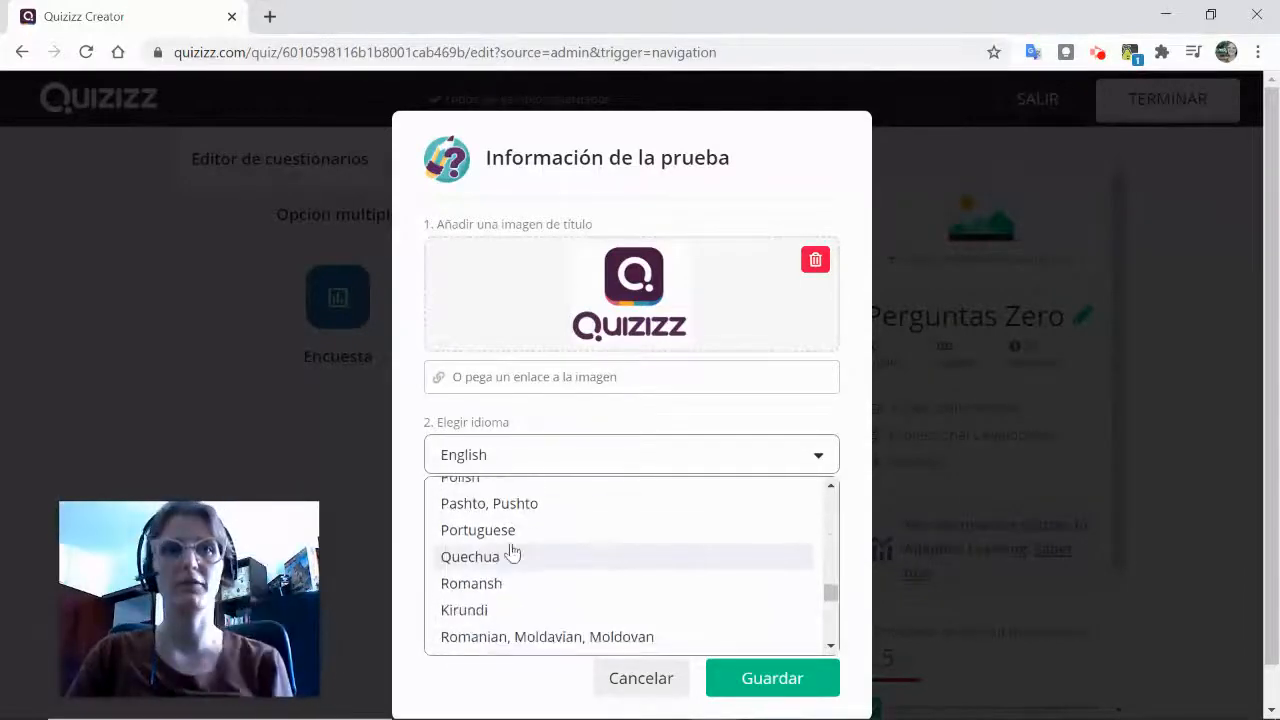
{"action": "left_click", "coordinate": [512, 533]}
- Set the quiz's grade level to 12th, check the visibility options, and save the quiz information with public visibility
{"action": "left_click", "coordinate": [600, 533]}
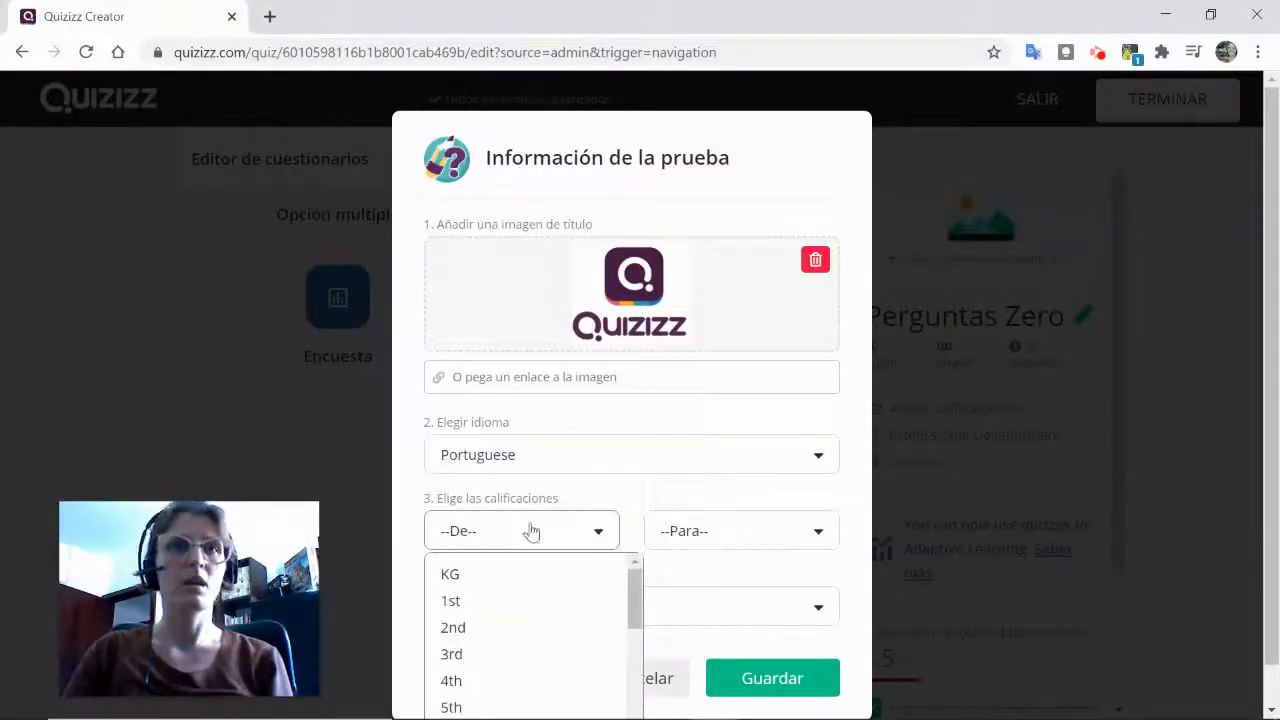
{"action": "scroll", "coordinate": [528, 625], "scroll_direction": "down", "scroll_amount": 5}
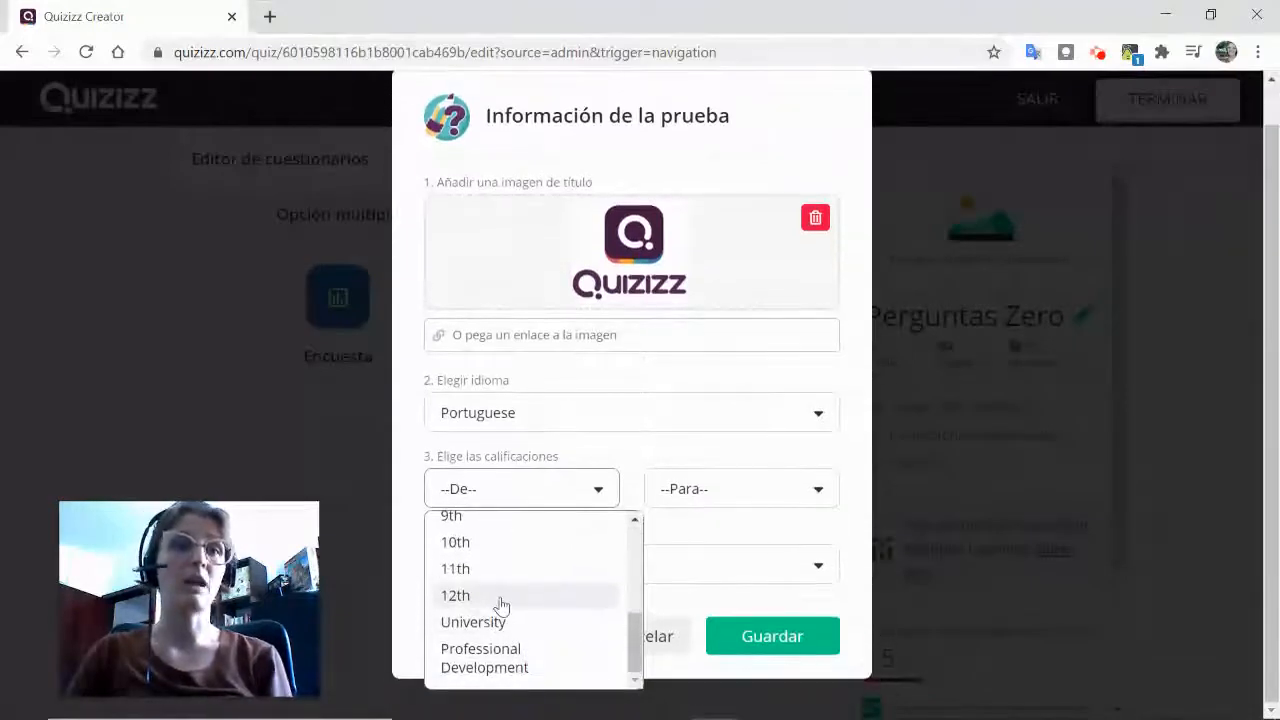
{"action": "left_click", "coordinate": [501, 598]}
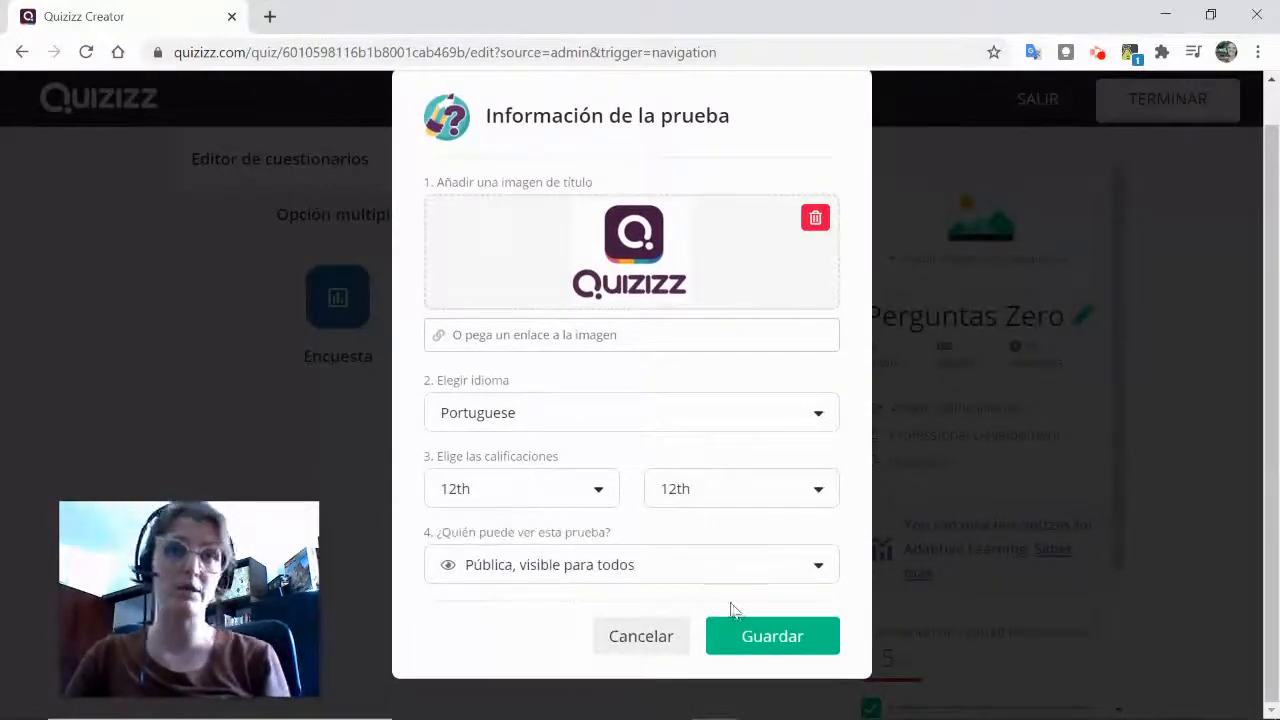
{"action": "left_click", "coordinate": [685, 573]}
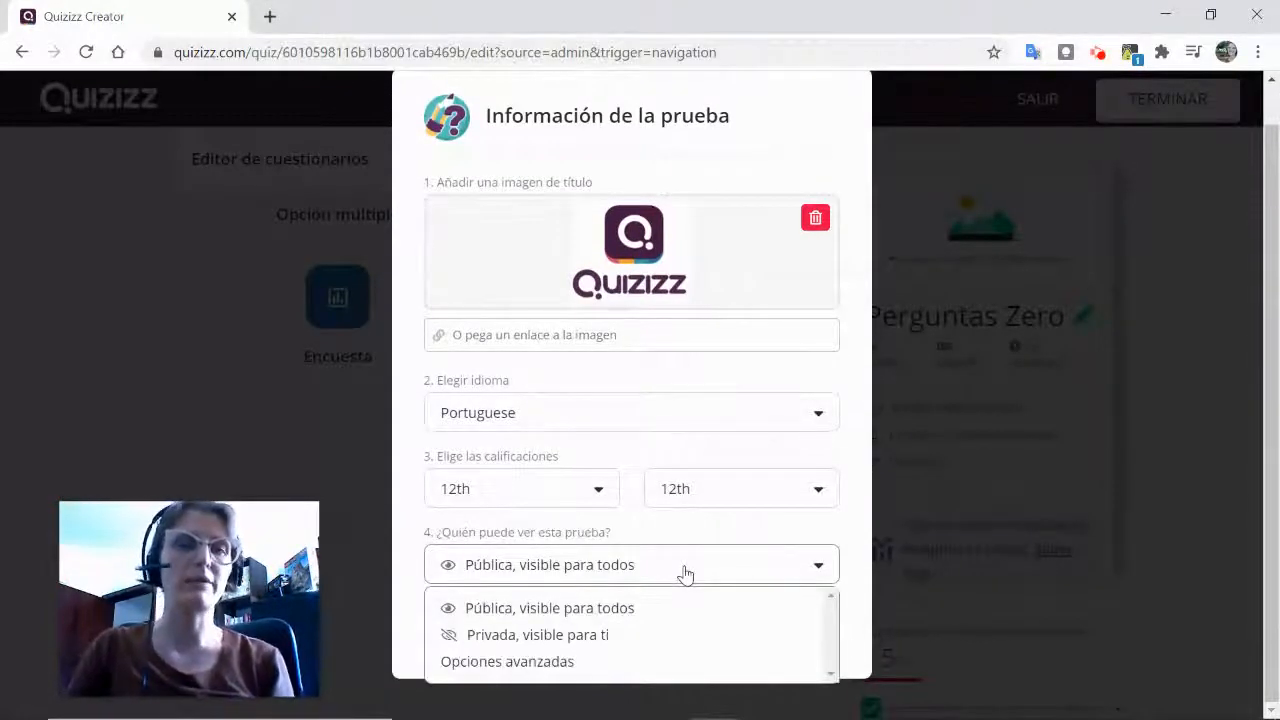
{"action": "left_click", "coordinate": [855, 572]}
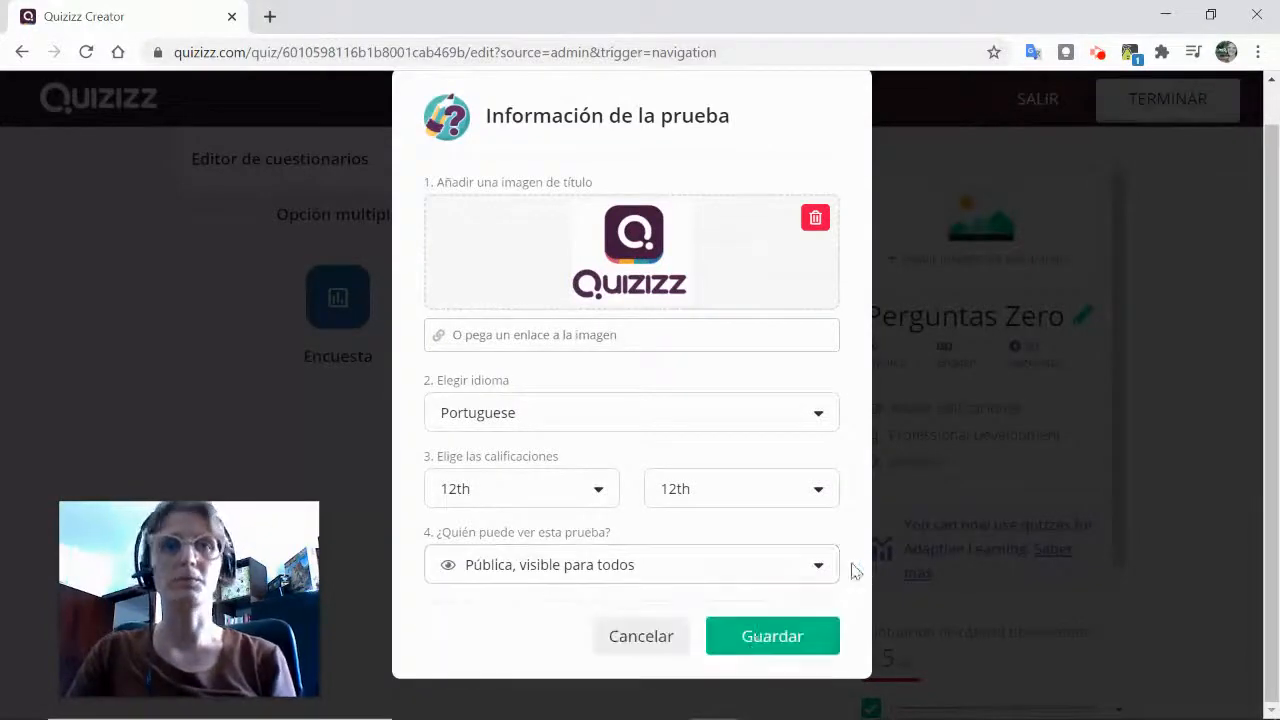
{"action": "left_click", "coordinate": [762, 638]}
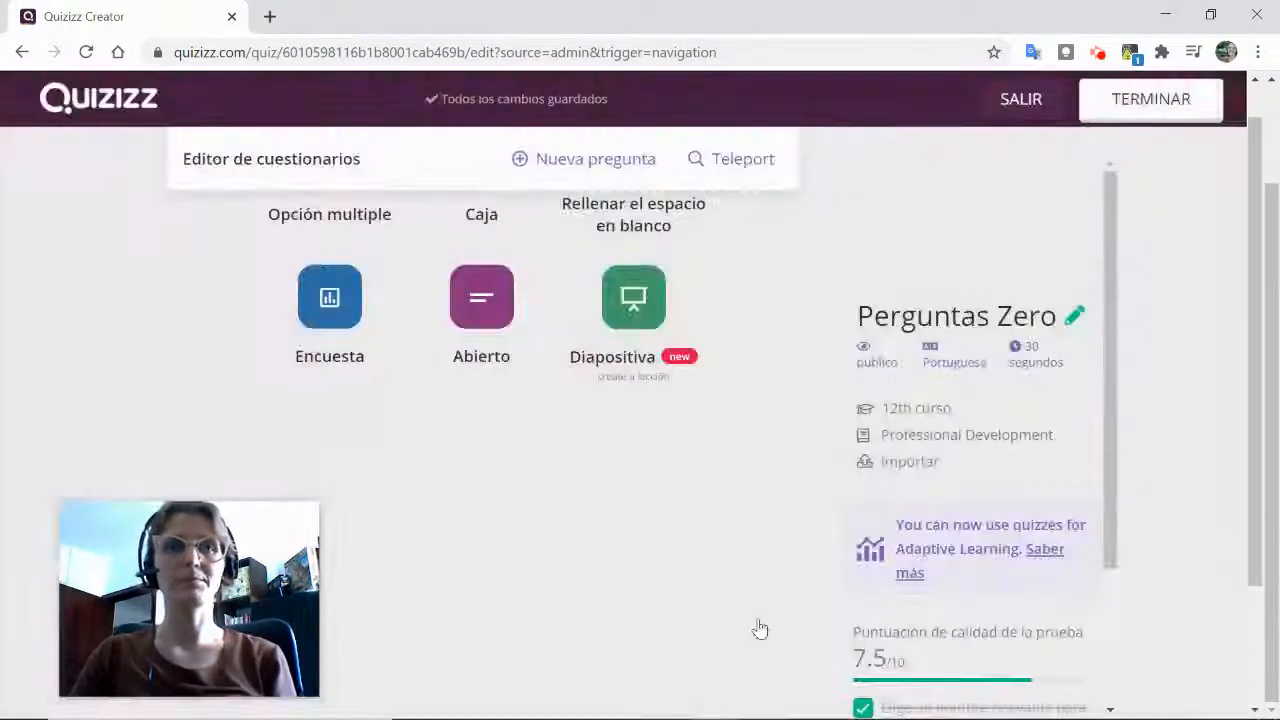
- Add a multiple-choice question to the quiz and mark its fourth answer option as correct
{"action": "scroll", "coordinate": [1030, 520], "scroll_direction": "down", "scroll_amount": 2}
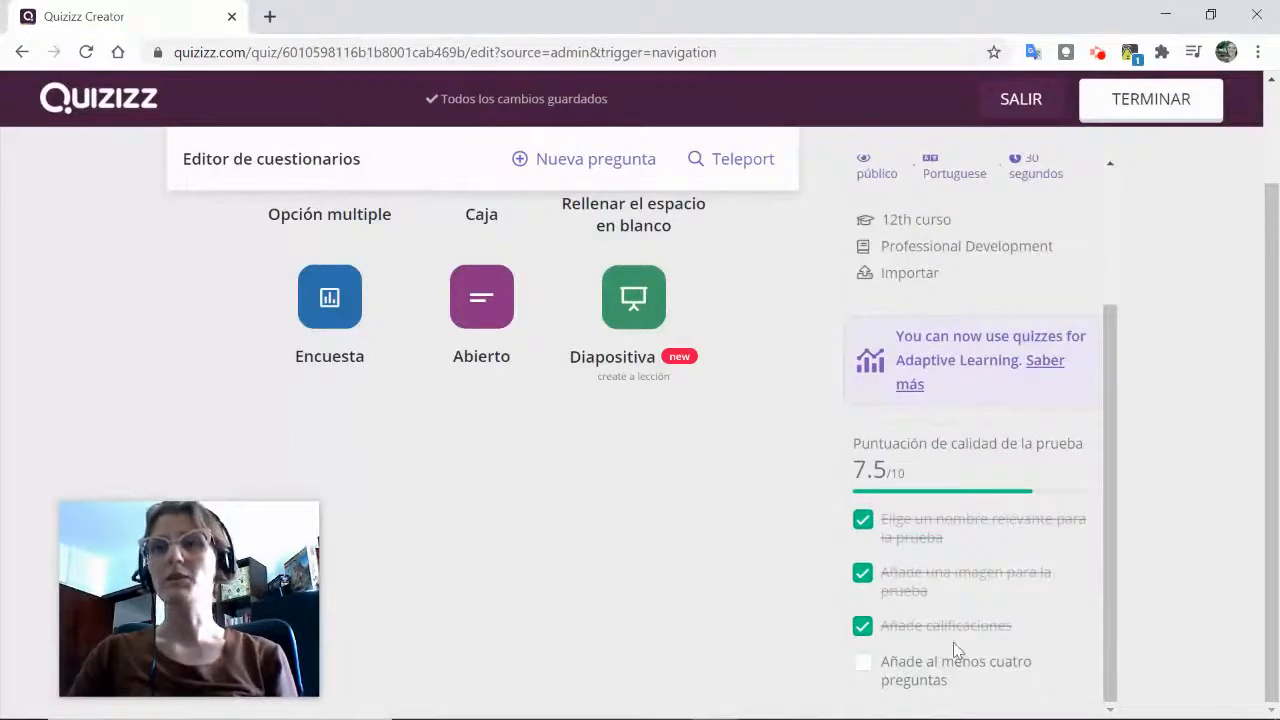
{"action": "scroll", "coordinate": [620, 502], "scroll_direction": "up", "scroll_amount": 2}
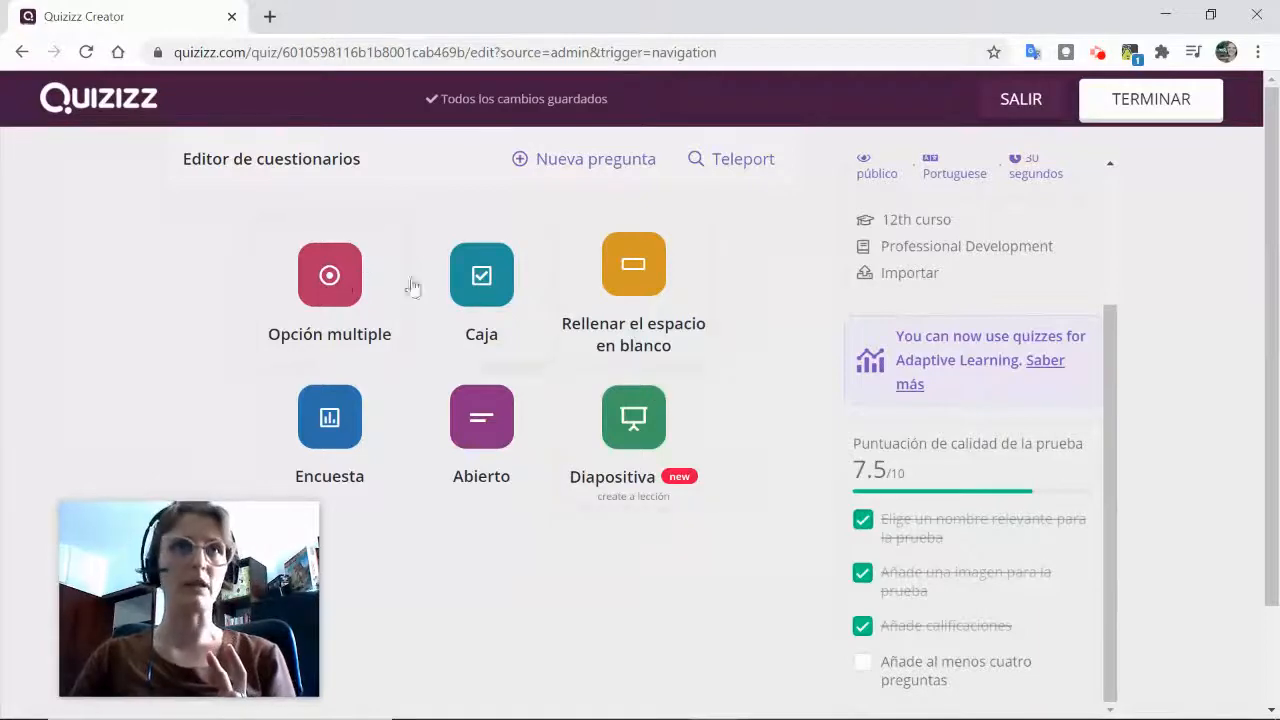
{"action": "left_click", "coordinate": [329, 276]}
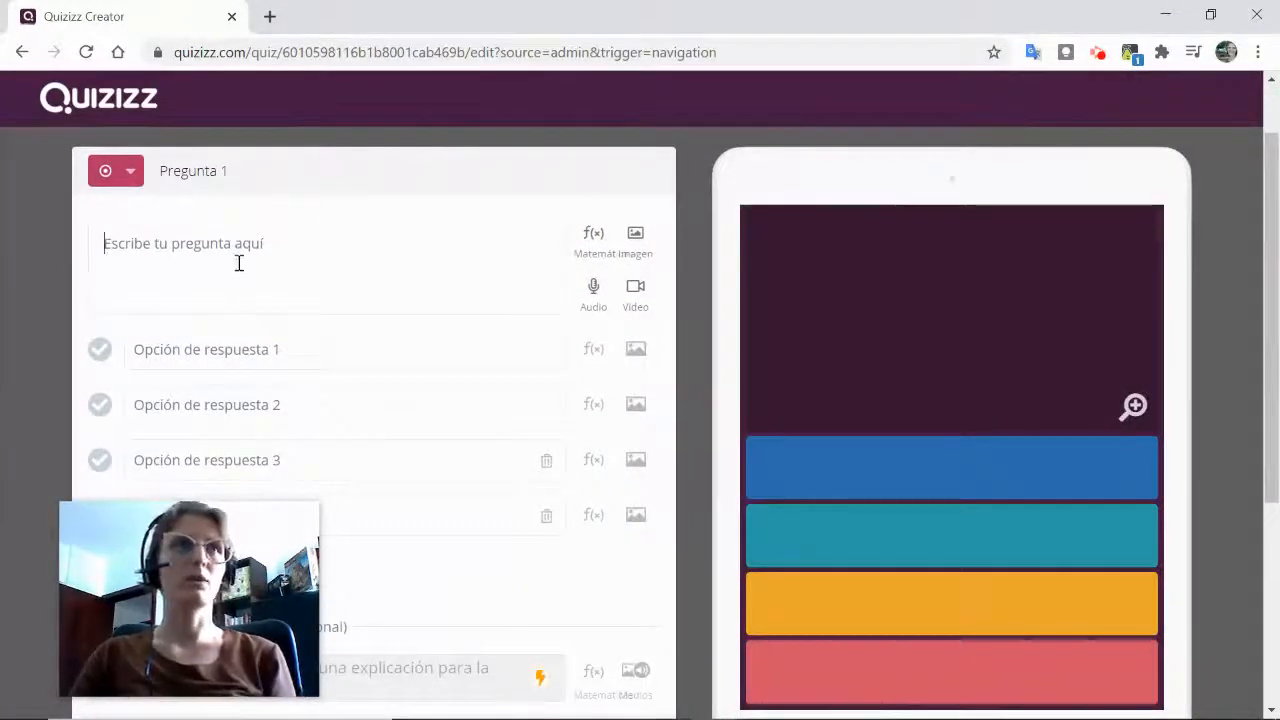
{"action": "left_click", "coordinate": [251, 340]}
{"action": "left_click", "coordinate": [354, 516]}
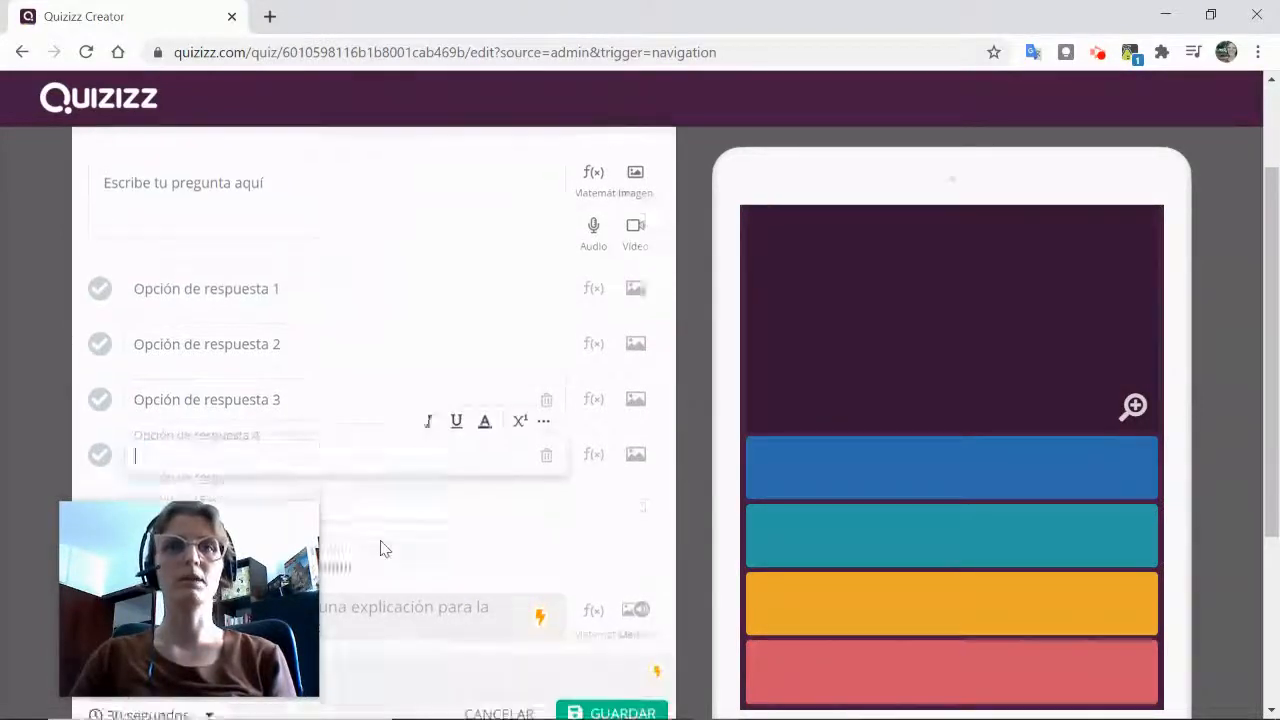
{"action": "left_click", "coordinate": [106, 217]}
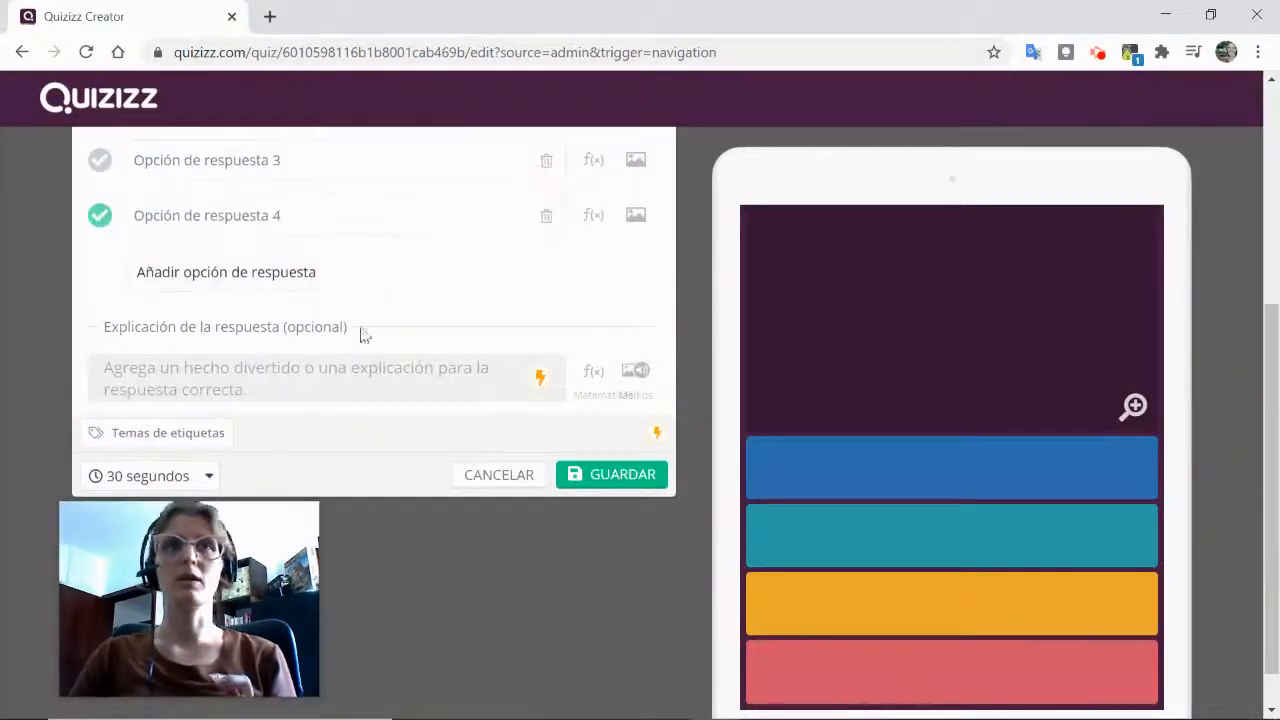
- Enter "akdhsakjdhakj" as the question text and "sdadas" as the first answer option
{"action": "scroll", "coordinate": [334, 411], "scroll_direction": "up", "scroll_amount": 4}
{"action": "left_click", "coordinate": [250, 323]}
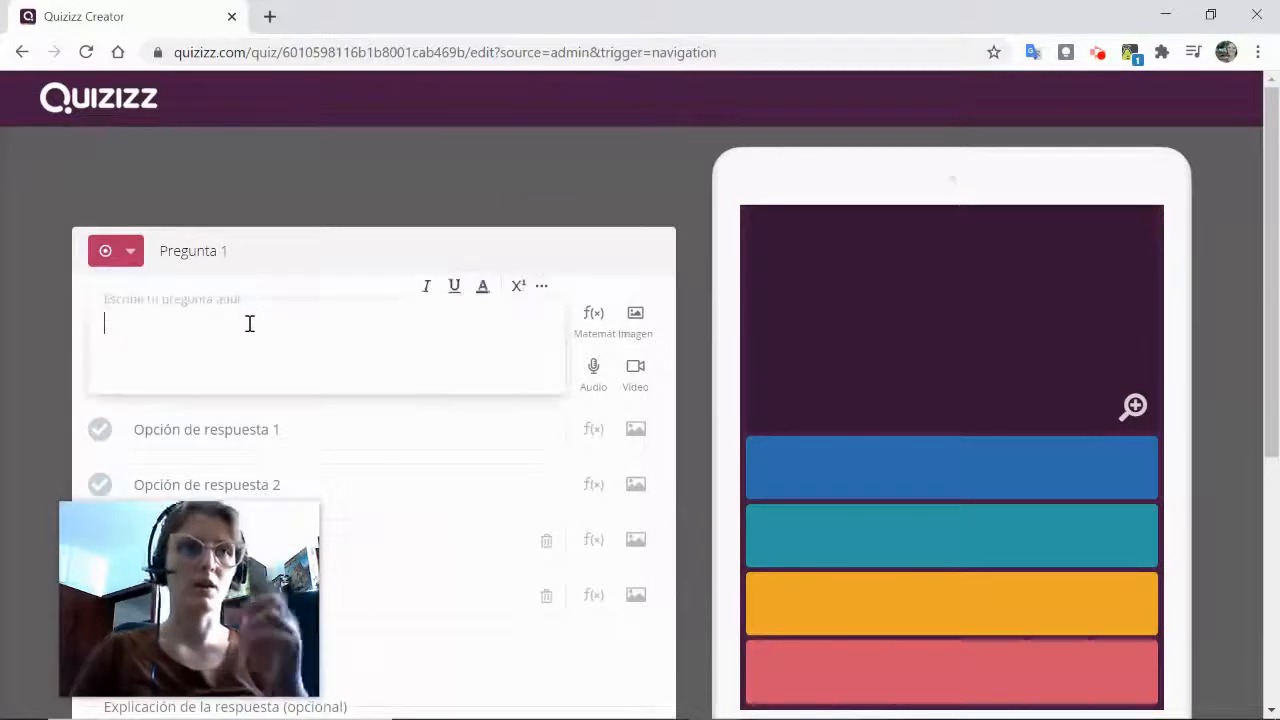
{"action": "type", "text": "akdhsakjdhakj"}
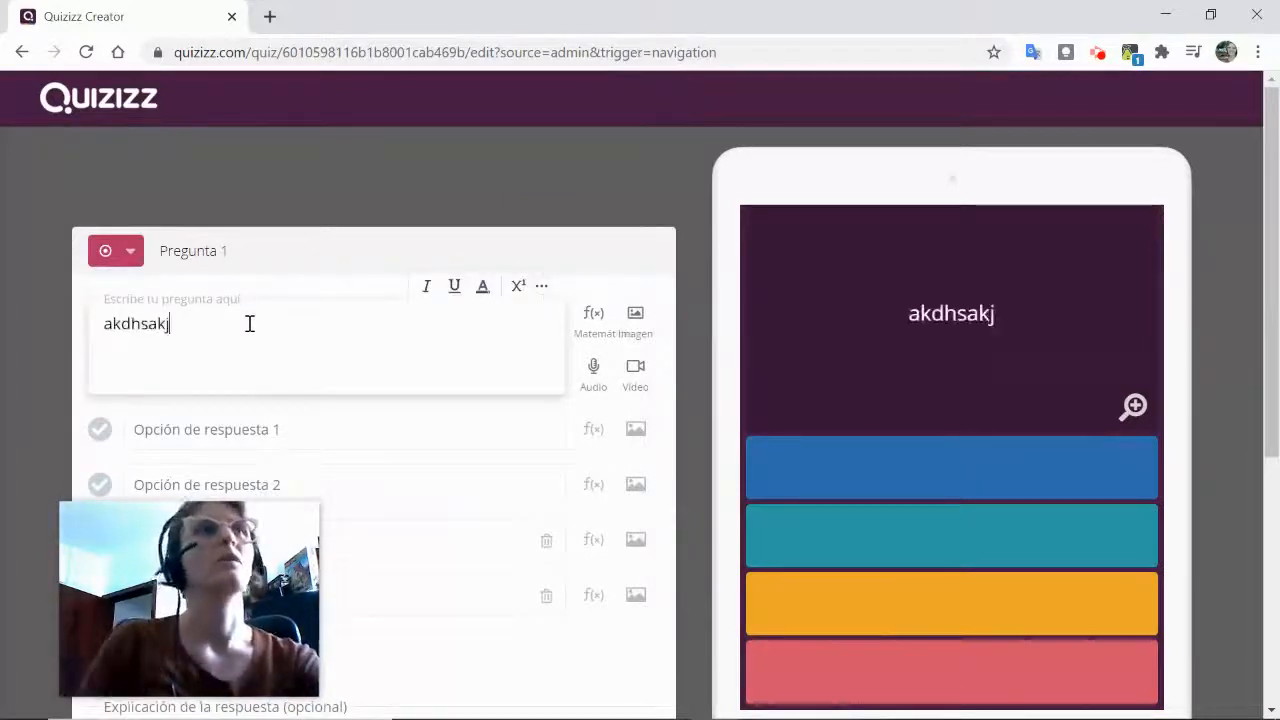
{"action": "left_click", "coordinate": [250, 430]}
{"action": "type", "text": "sdadas"}
- Fill answer options 2, 3 and 4 with "asdds", "adsadasdsad" and "asdsdadaasdsasa"
{"action": "left_click", "coordinate": [300, 485]}
{"action": "type", "text": "a"}
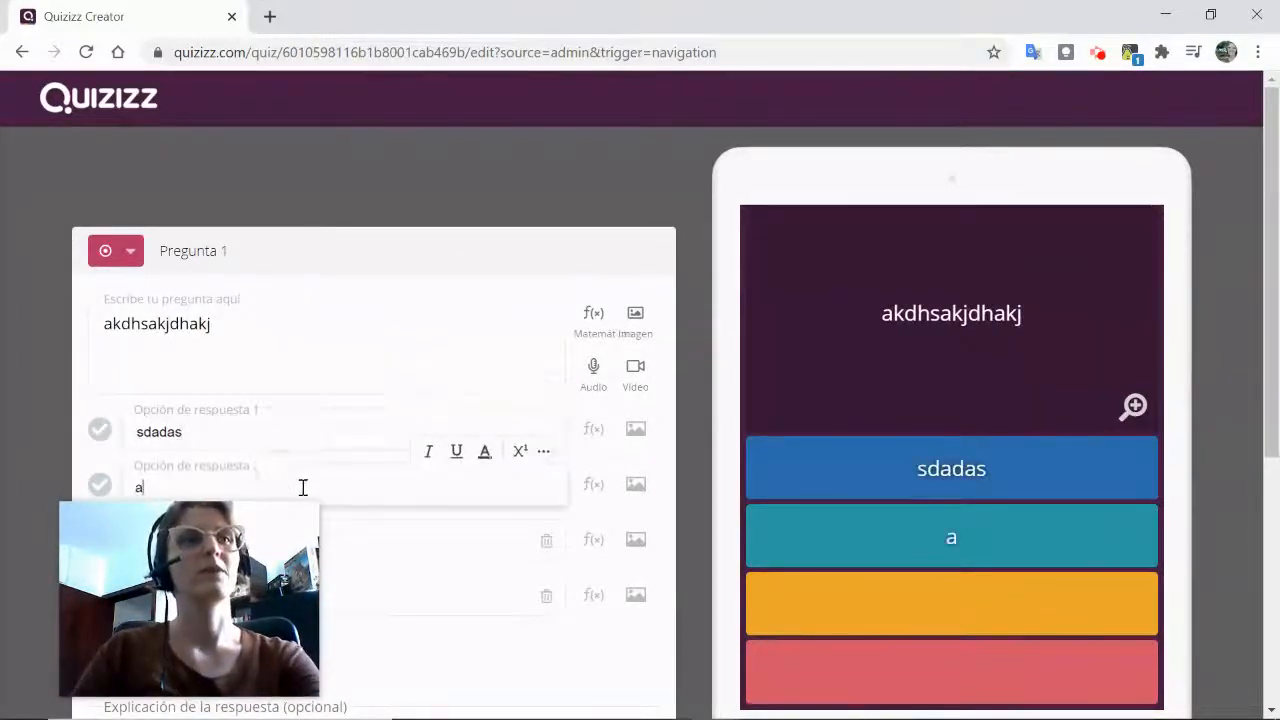
{"action": "left_click", "coordinate": [394, 549]}
{"action": "left_click", "coordinate": [407, 591]}
{"action": "type", "text": "asdsd"}
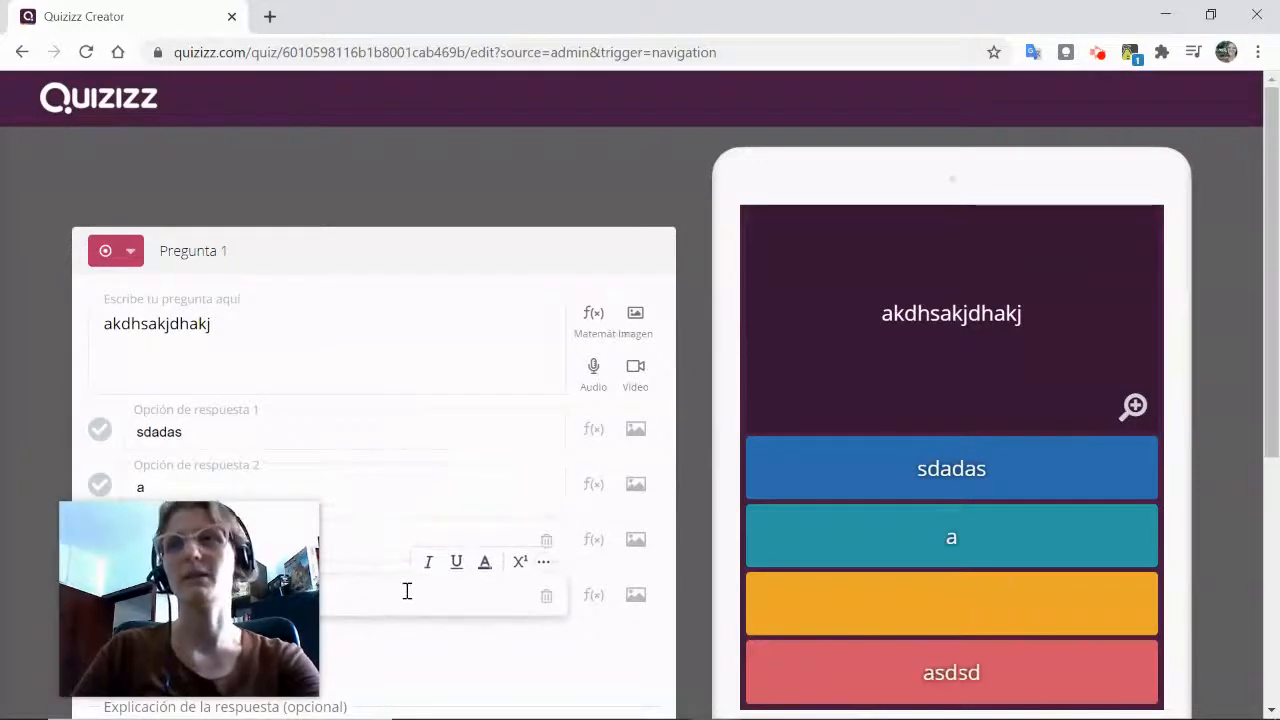
{"action": "type", "text": "adaasdsasa"}
{"action": "left_click", "coordinate": [440, 485]}
{"action": "type", "text": "sd"}
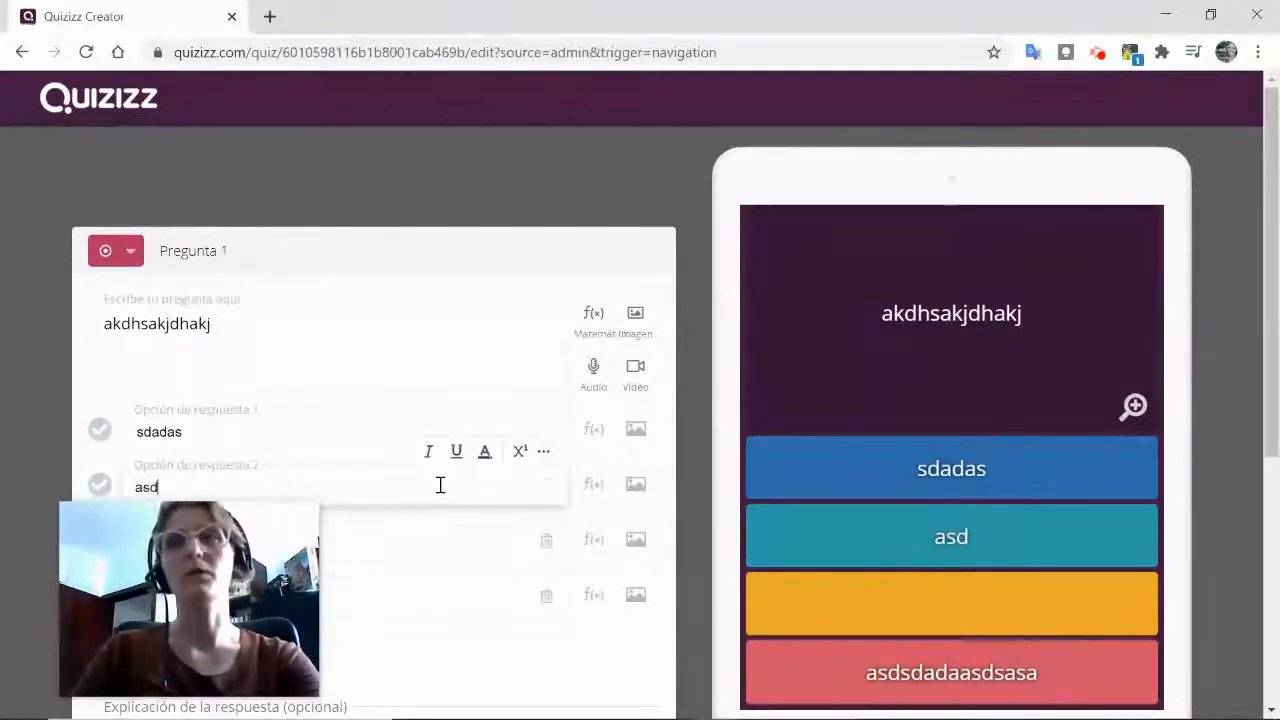
{"action": "type", "text": "ds"}
{"action": "left_click", "coordinate": [434, 545]}
{"action": "type", "text": "adsadasdsad"}
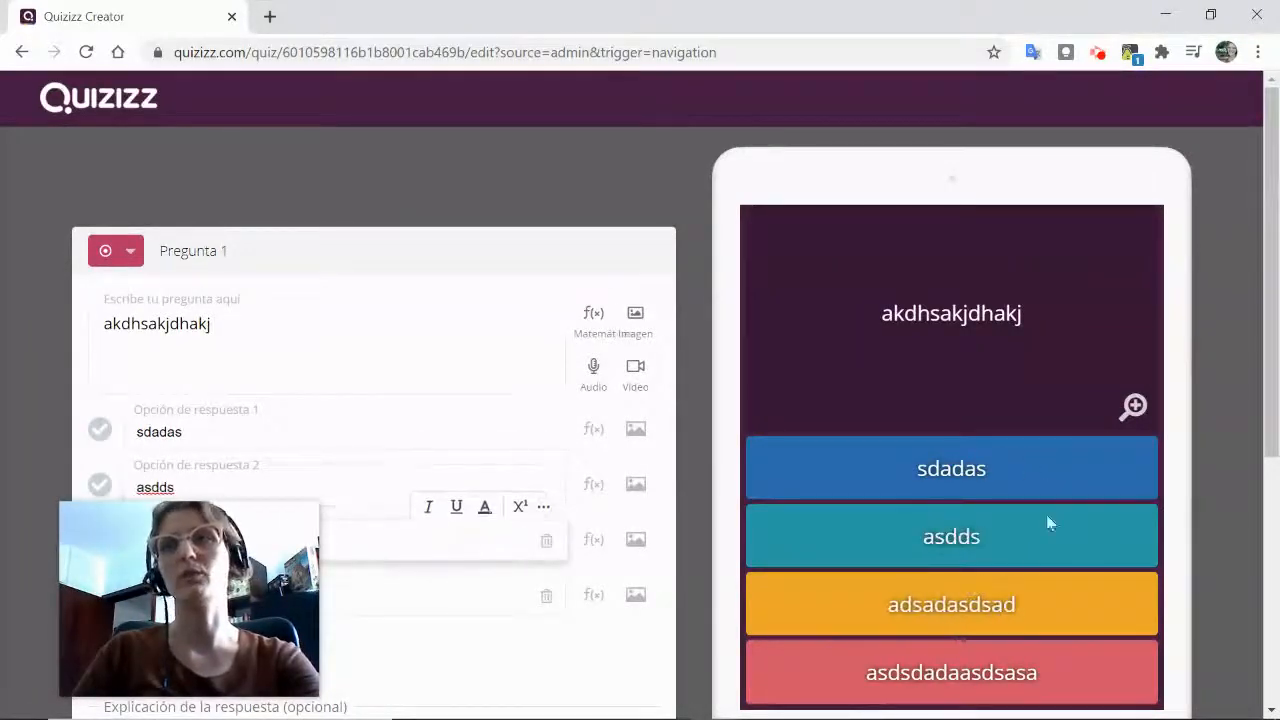
- Lengthen the question text to three lines by inserting a long run of random filler letters before its last characters
{"action": "left_click", "coordinate": [191, 322]}
{"action": "type", "text": "sadasdasddsadasdsa"}
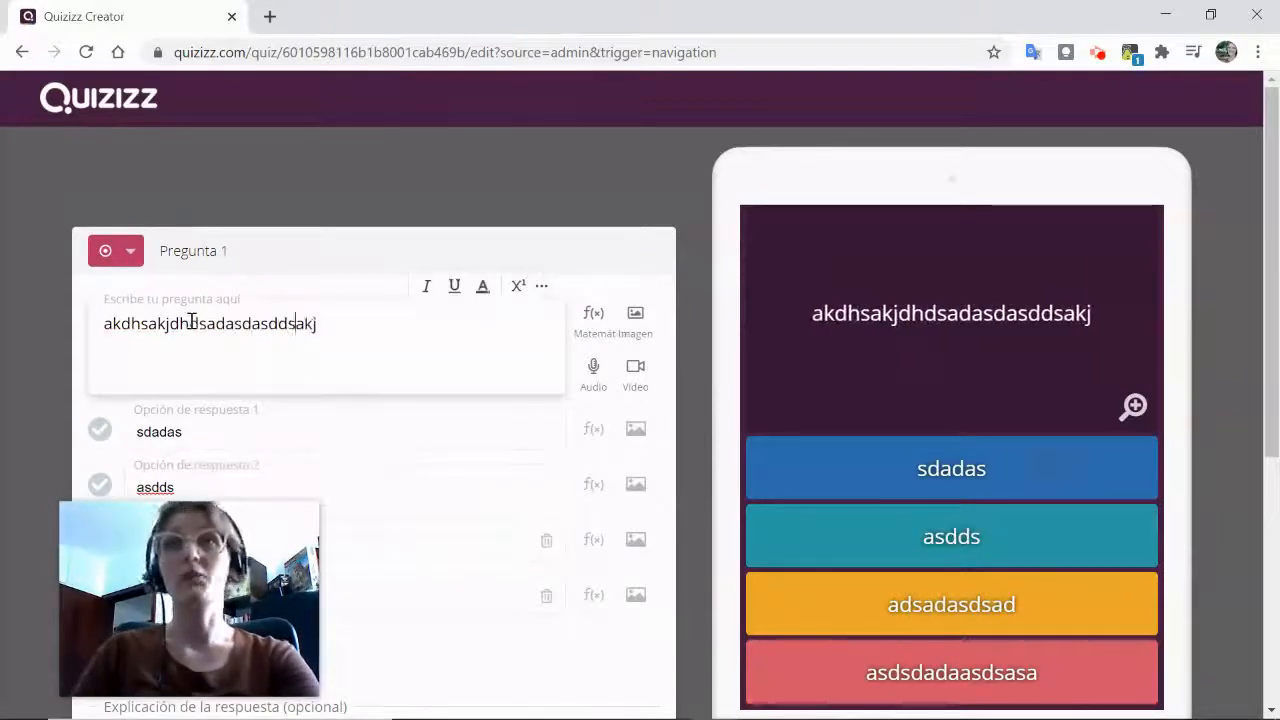
{"action": "type", "text": "dsadsadasdsadsadsadsadsadsadsadsadsadsadasdasdsadsadsa"}
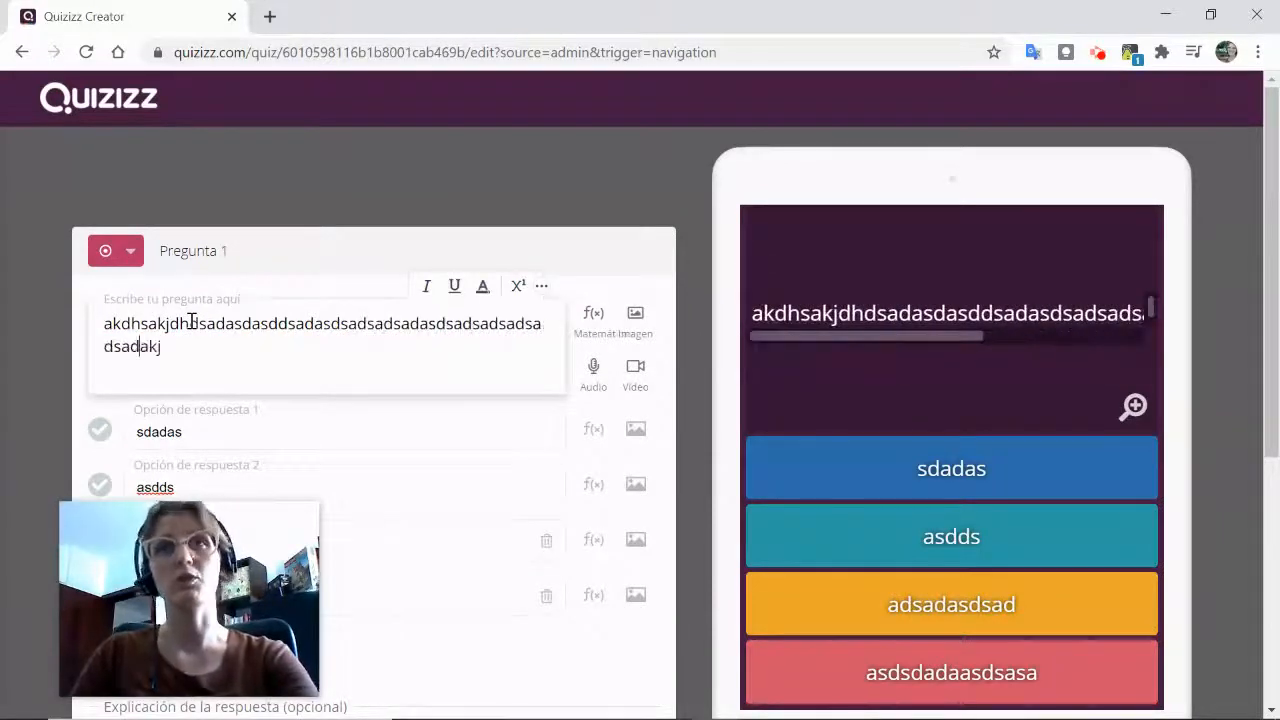
{"action": "type", "text": "dsadasasdsadsa"}
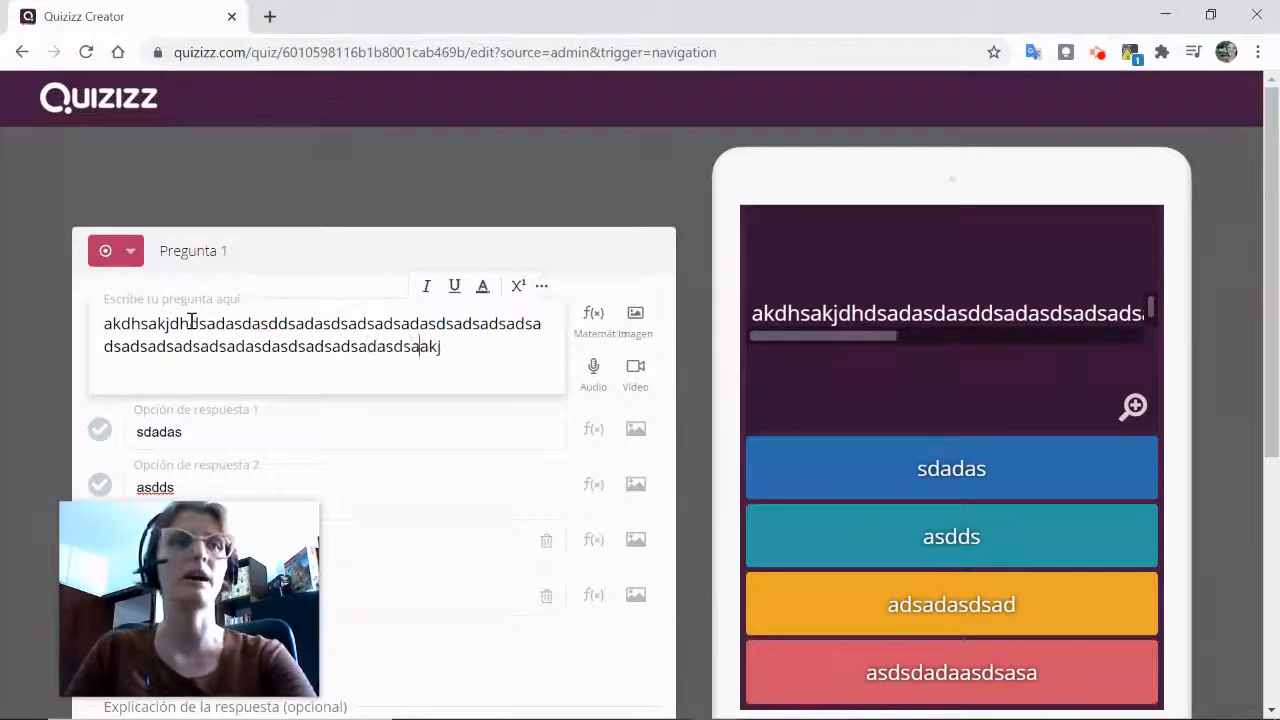
- Look at the image, audio and video options for the question's media without adding any
{"action": "left_click", "coordinate": [637, 326]}
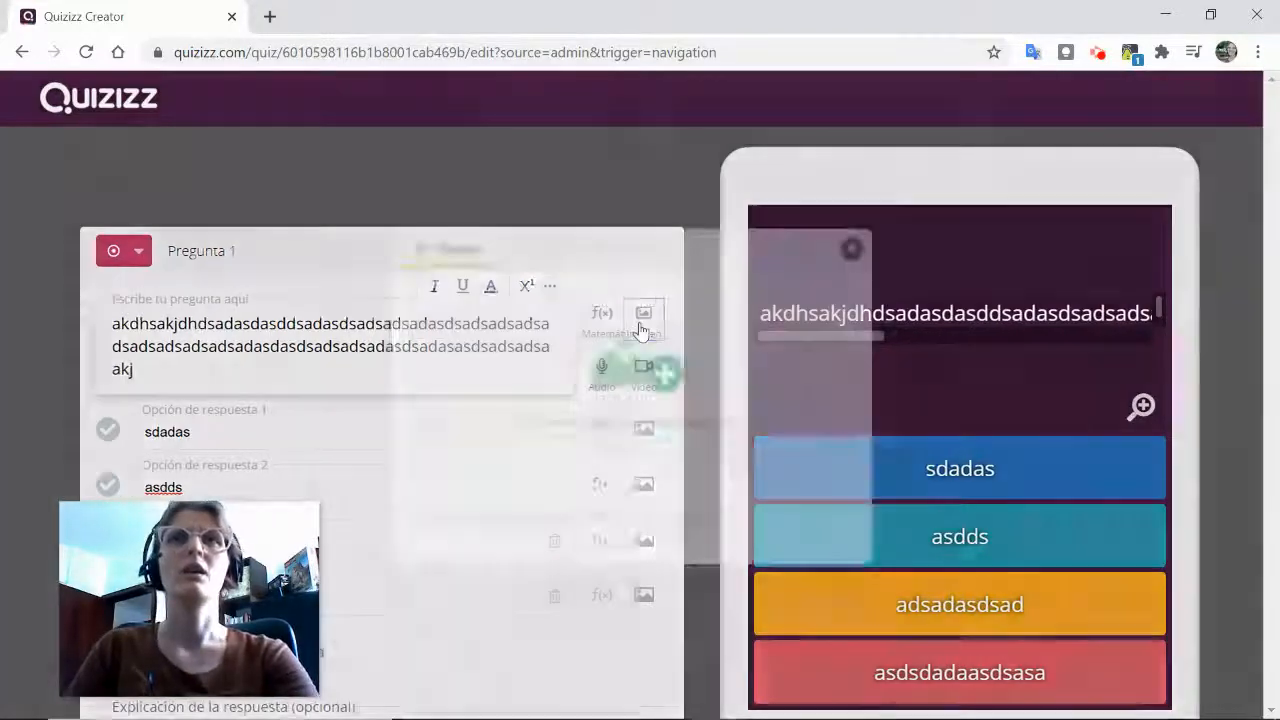
{"action": "left_click", "coordinate": [548, 136]}
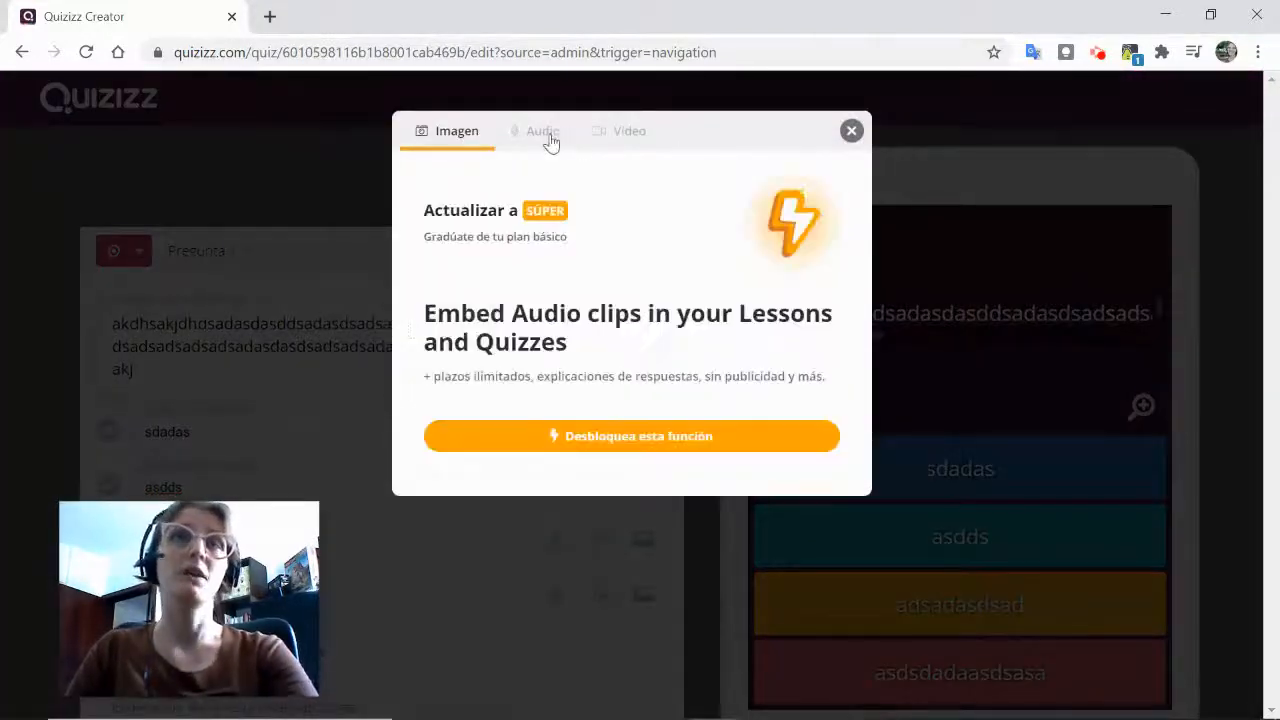
{"action": "left_click", "coordinate": [611, 142]}
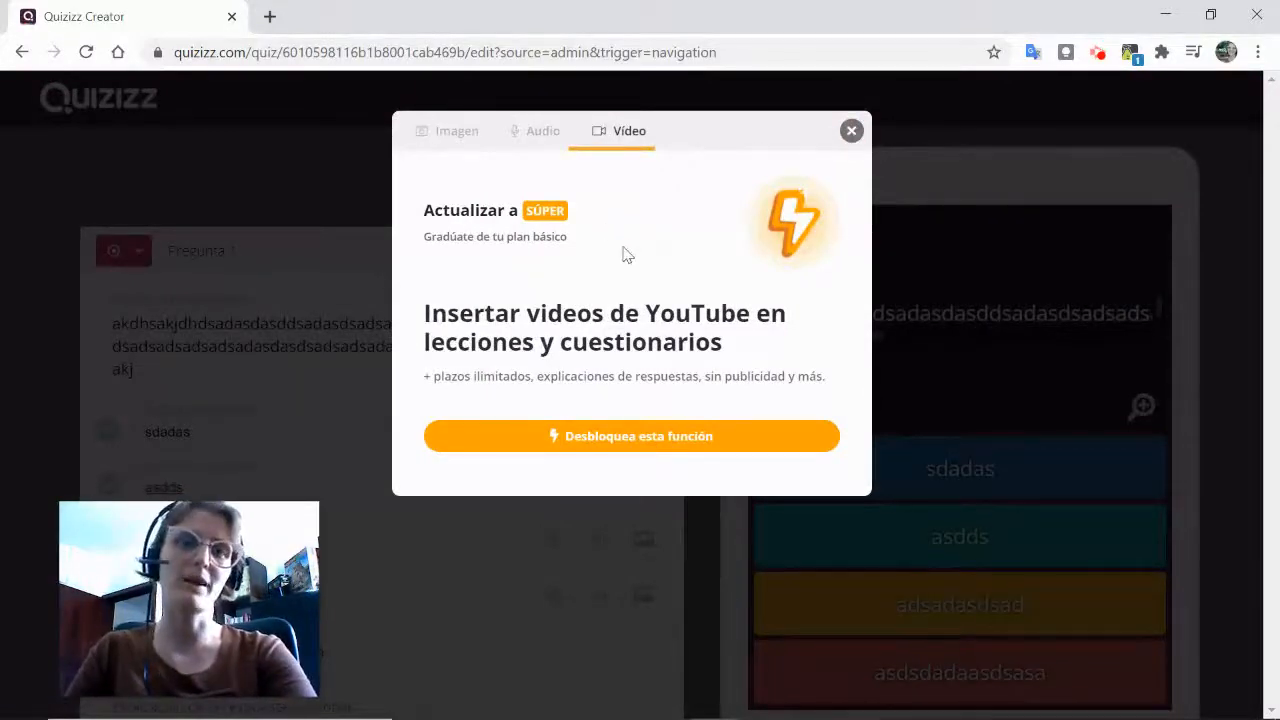
{"action": "left_click", "coordinate": [849, 132]}
- Set the third answer, "adsadasdsad", as the correct one and save the question
{"action": "scroll", "coordinate": [311, 423], "scroll_direction": "down", "scroll_amount": 1}
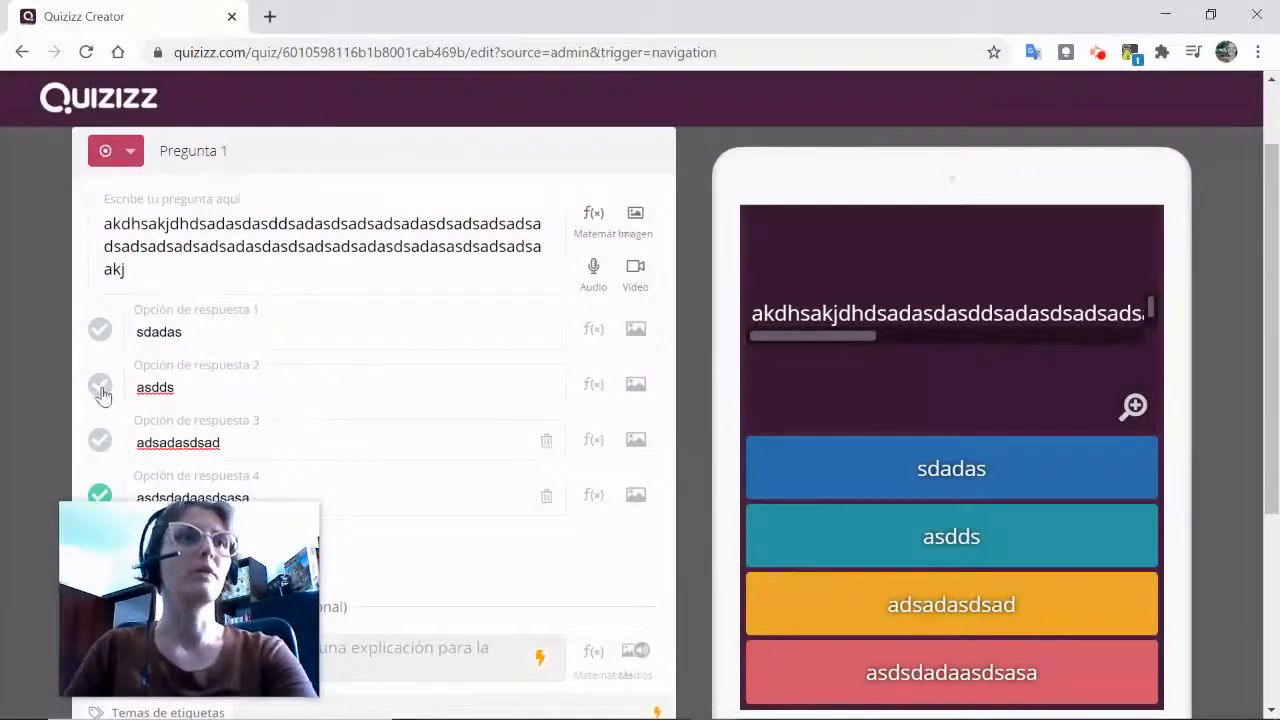
{"action": "scroll", "coordinate": [104, 395], "scroll_direction": "down", "scroll_amount": 1}
{"action": "left_click", "coordinate": [100, 341]}
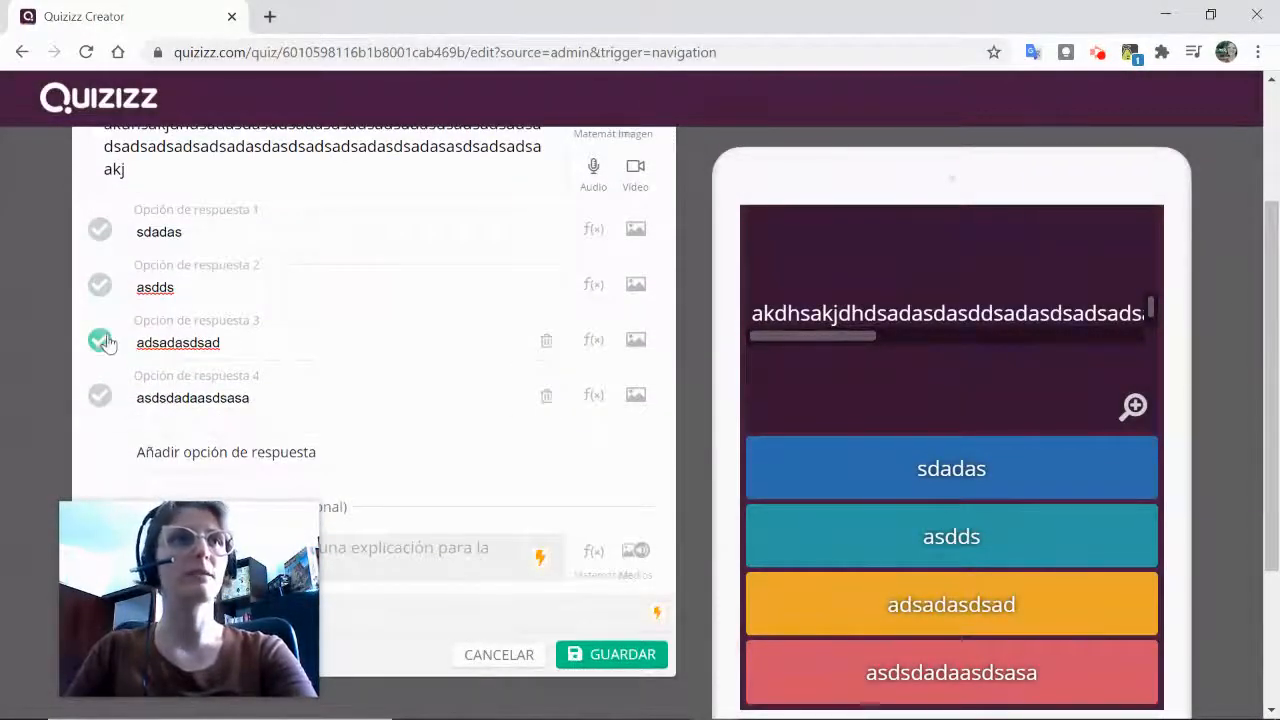
{"action": "left_click", "coordinate": [651, 657]}
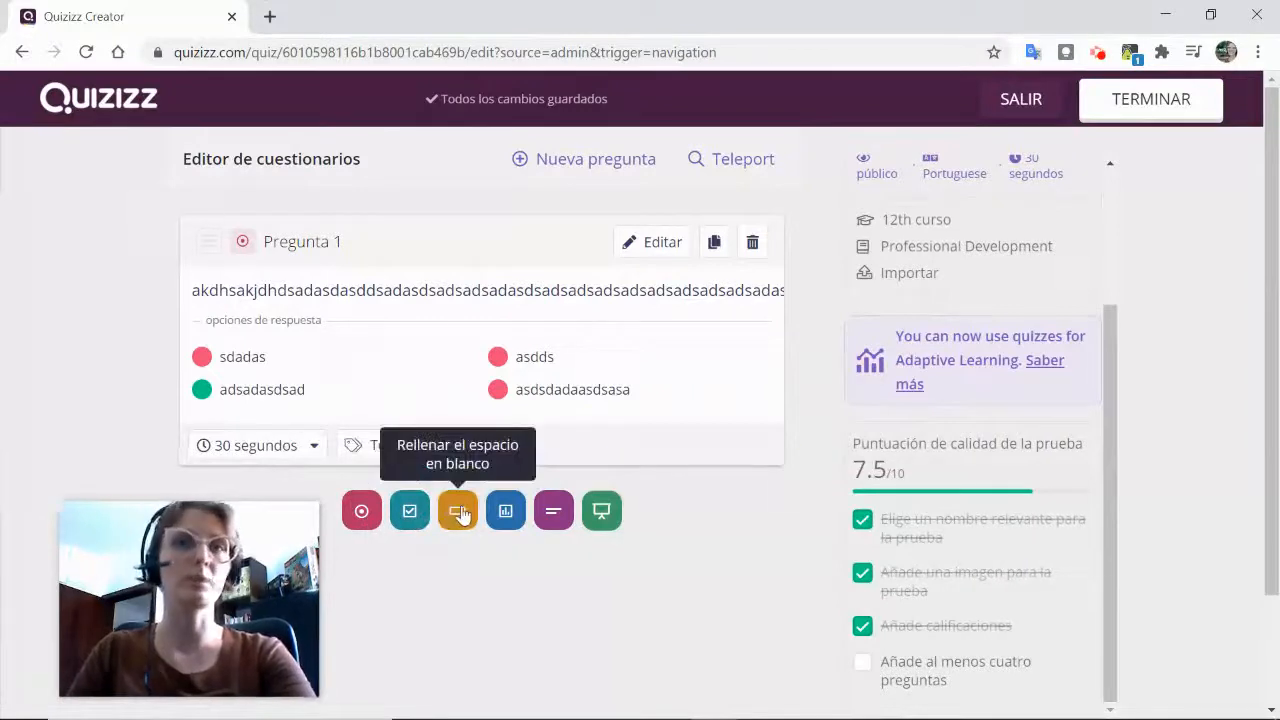
- Start adding a slide and dismiss the offer to export the quiz as a new lesson
{"action": "left_click", "coordinate": [603, 512]}
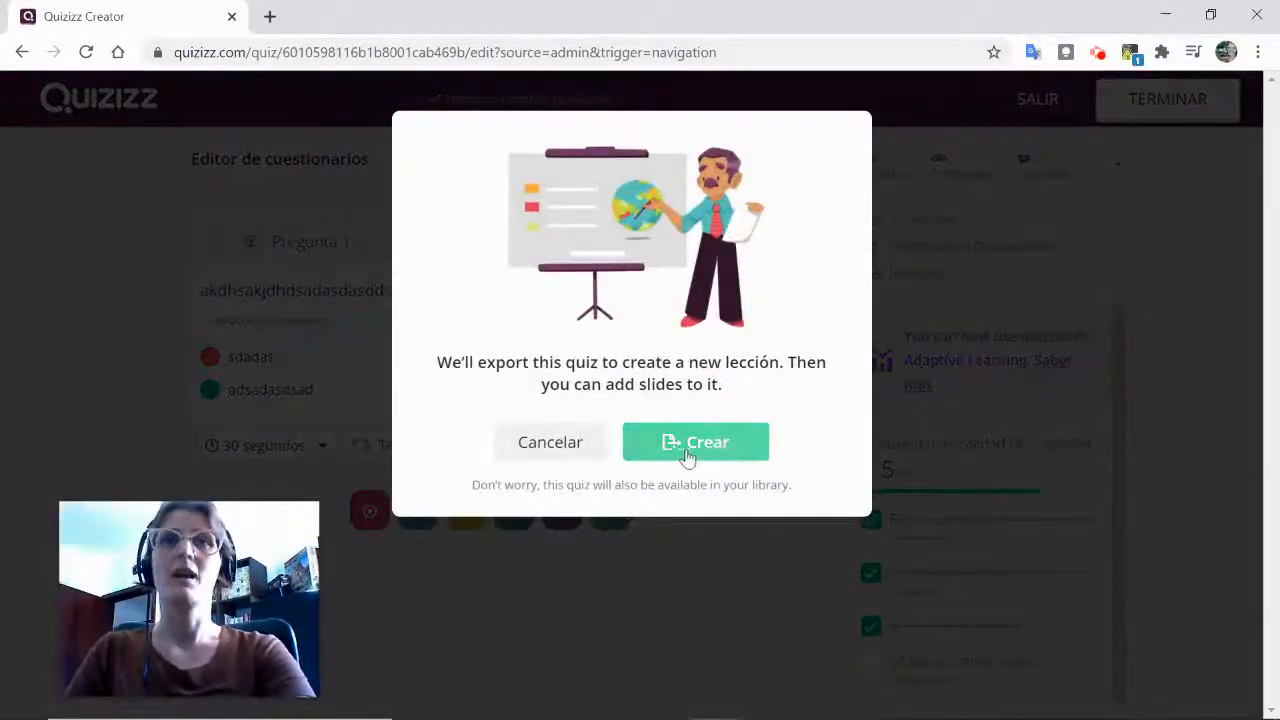
{"action": "left_click", "coordinate": [687, 575]}
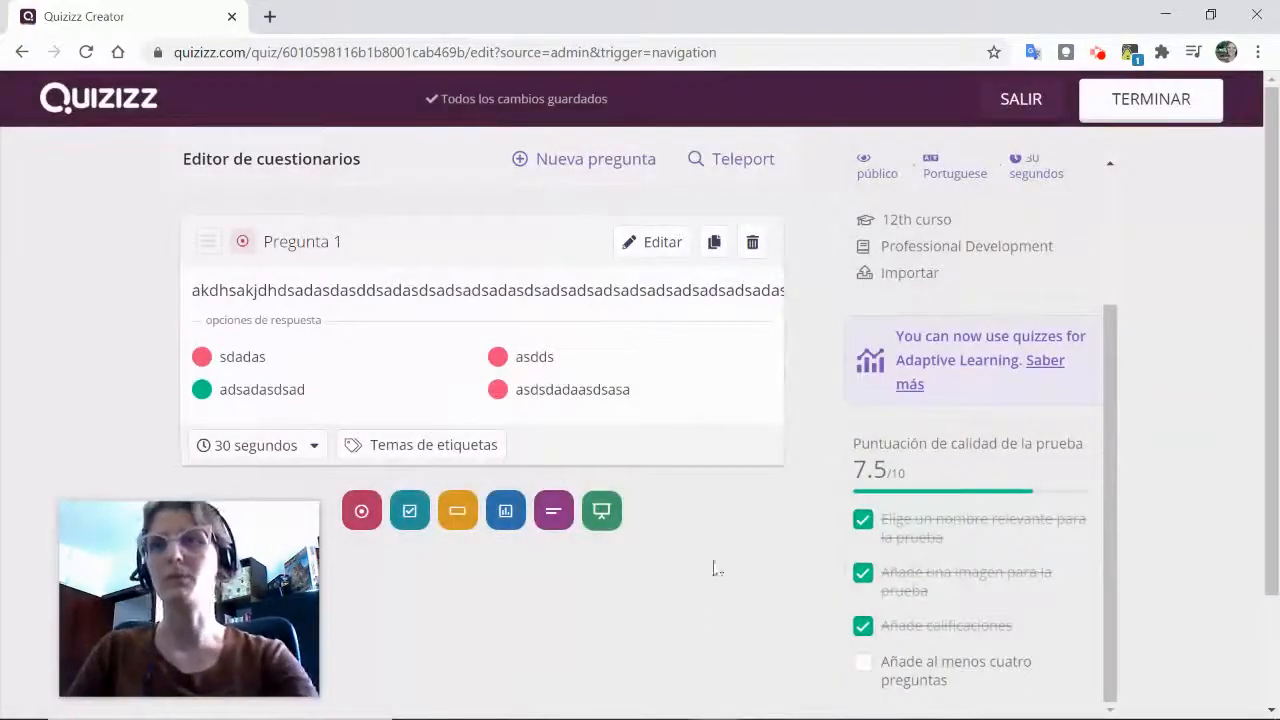
- Open Teleport and search other quizzes for "professor", with public quizzes included
{"action": "left_click", "coordinate": [757, 175]}
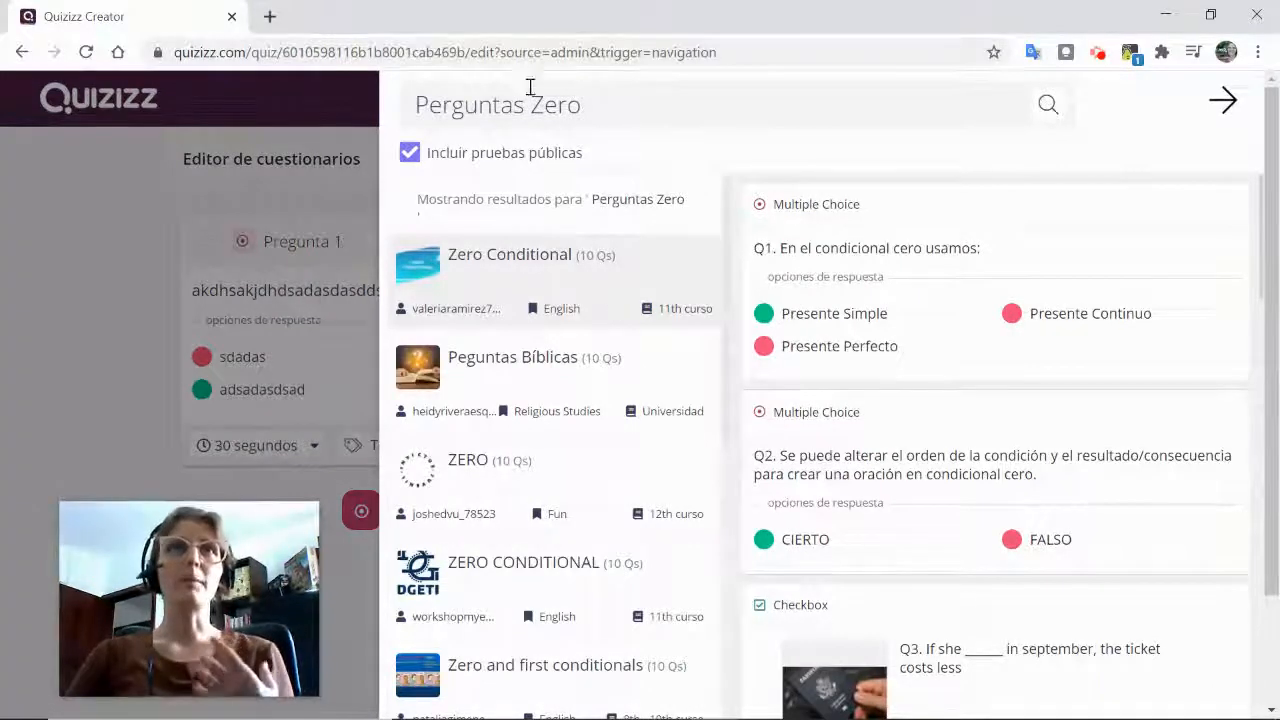
{"action": "left_click_drag", "start_coordinate": [583, 104], "coordinate": [387, 105]}
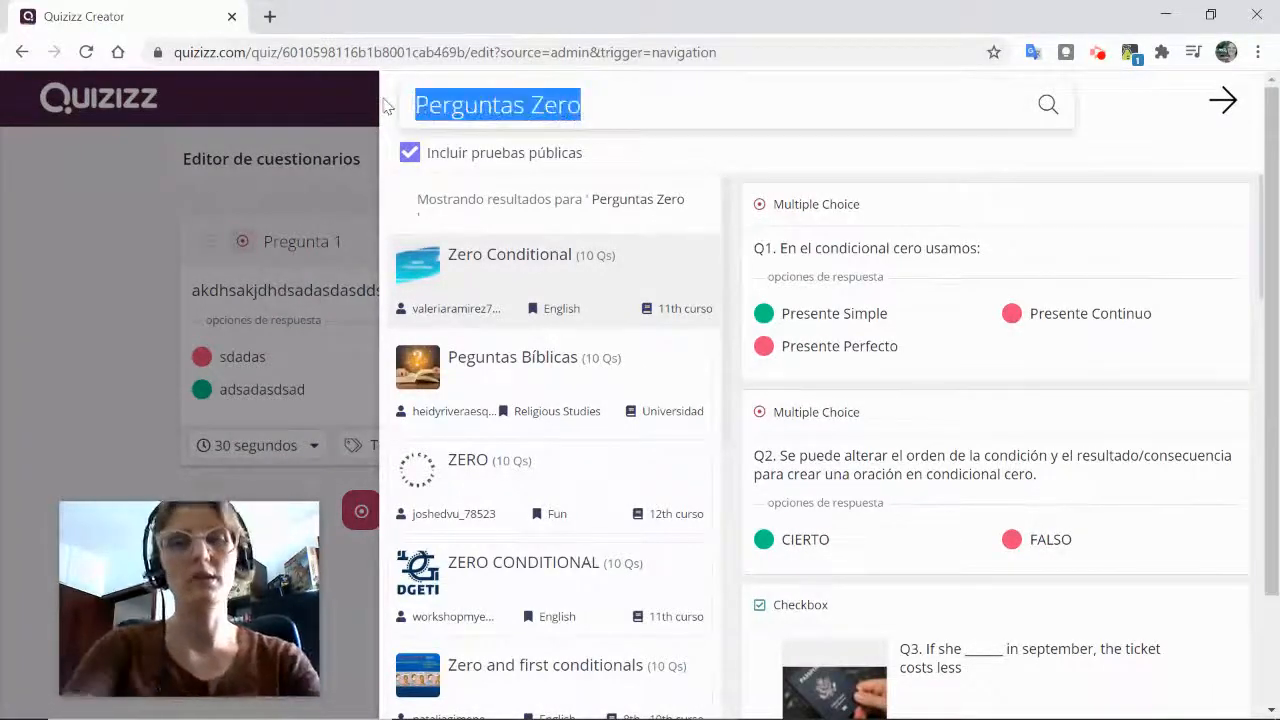
{"action": "key", "text": "BackSpace"}
{"action": "type", "text": "desenvo"}
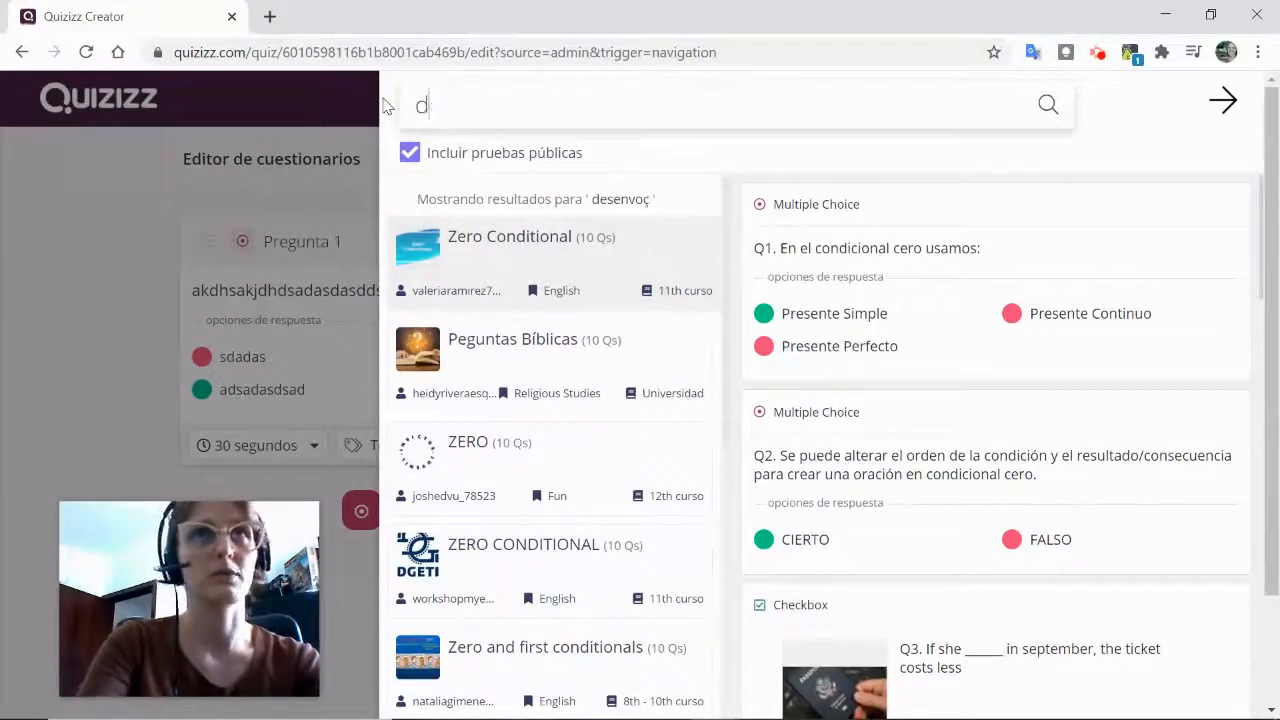
{"action": "key", "text": "BackSpace"}
{"action": "type", "text": "professor"}
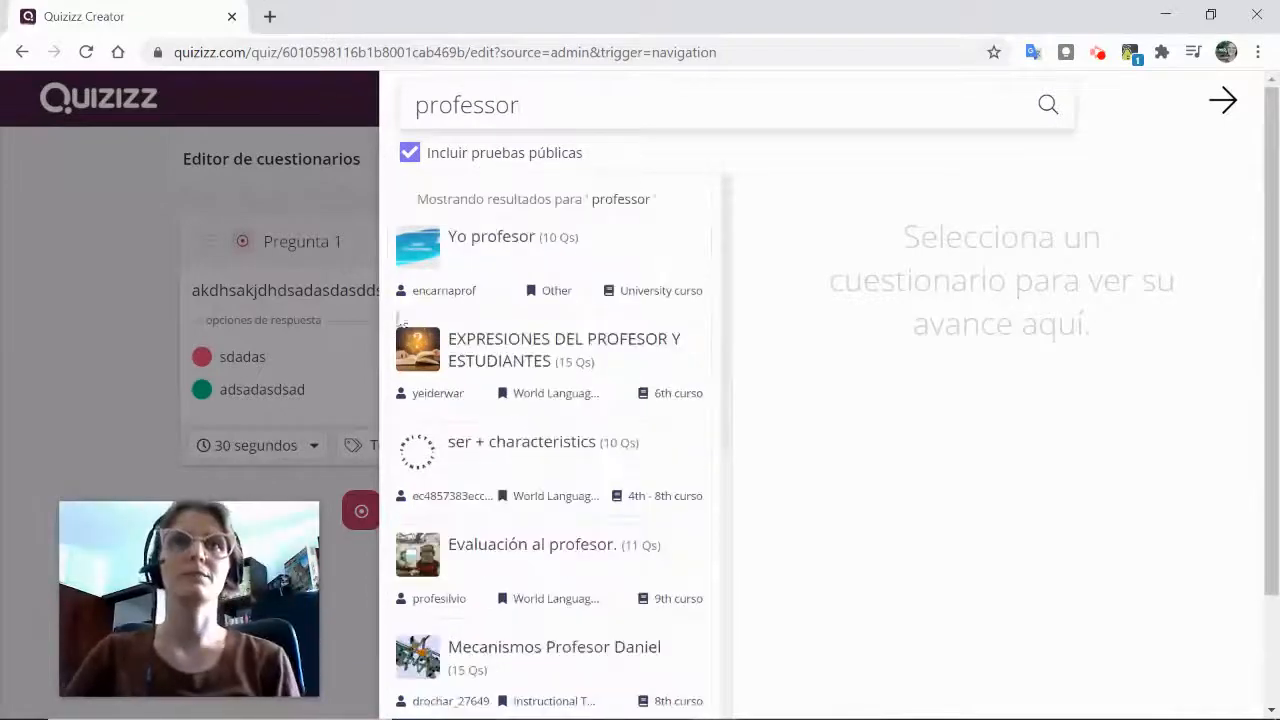
- Preview the found quizzes and add the poll question "Las clases están bien preparadas. Tienen un orden lógico." from "Evaluación al profesor"
{"action": "left_click", "coordinate": [529, 392]}
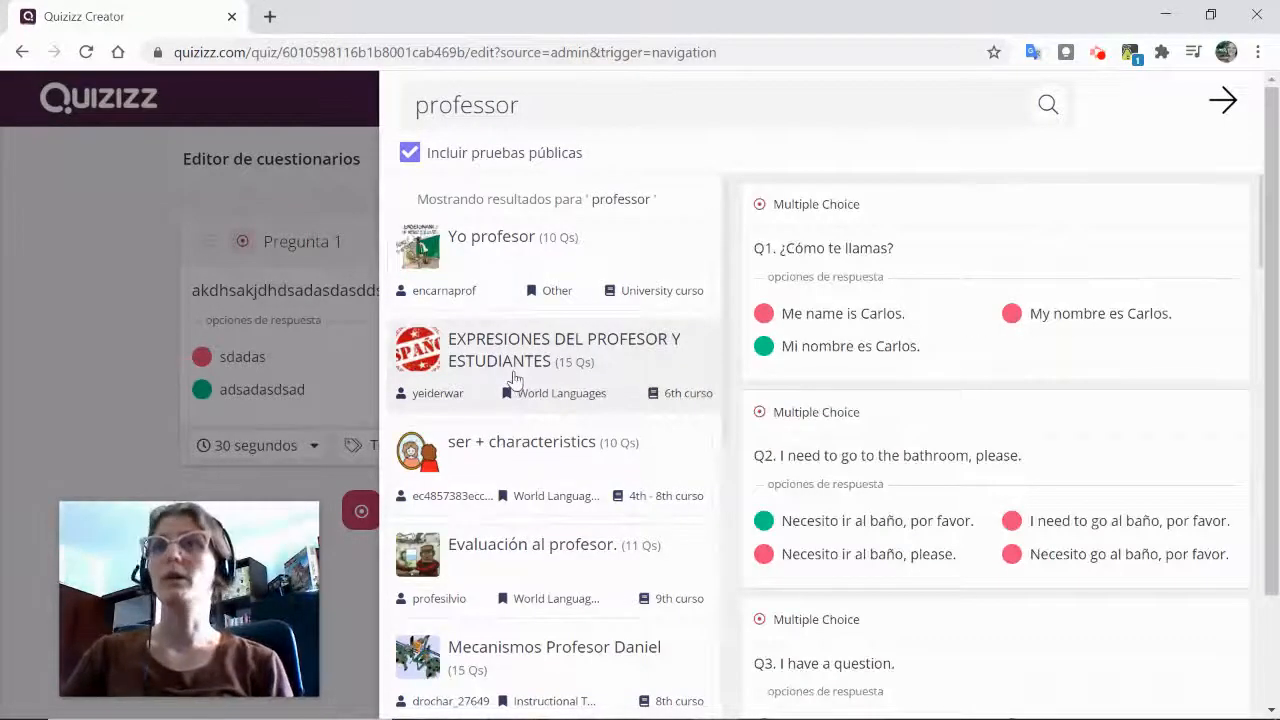
{"action": "scroll", "coordinate": [871, 410], "scroll_direction": "down", "scroll_amount": 5}
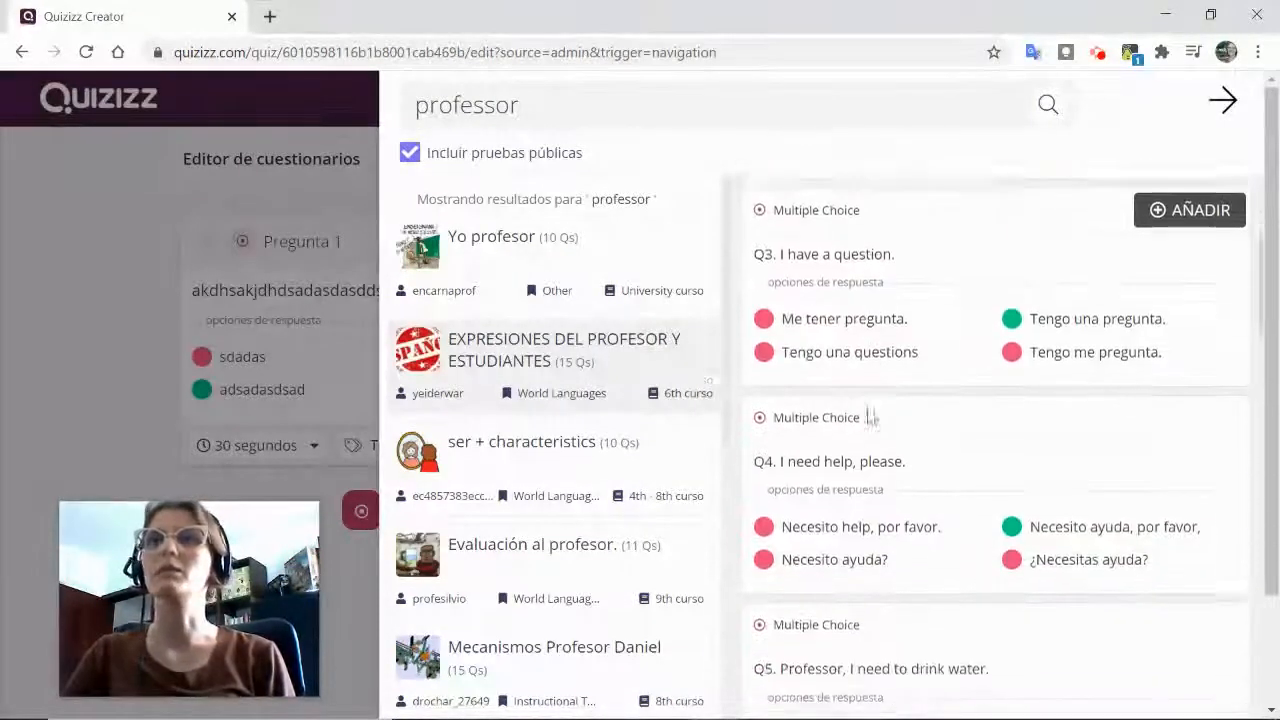
{"action": "left_click", "coordinate": [496, 560]}
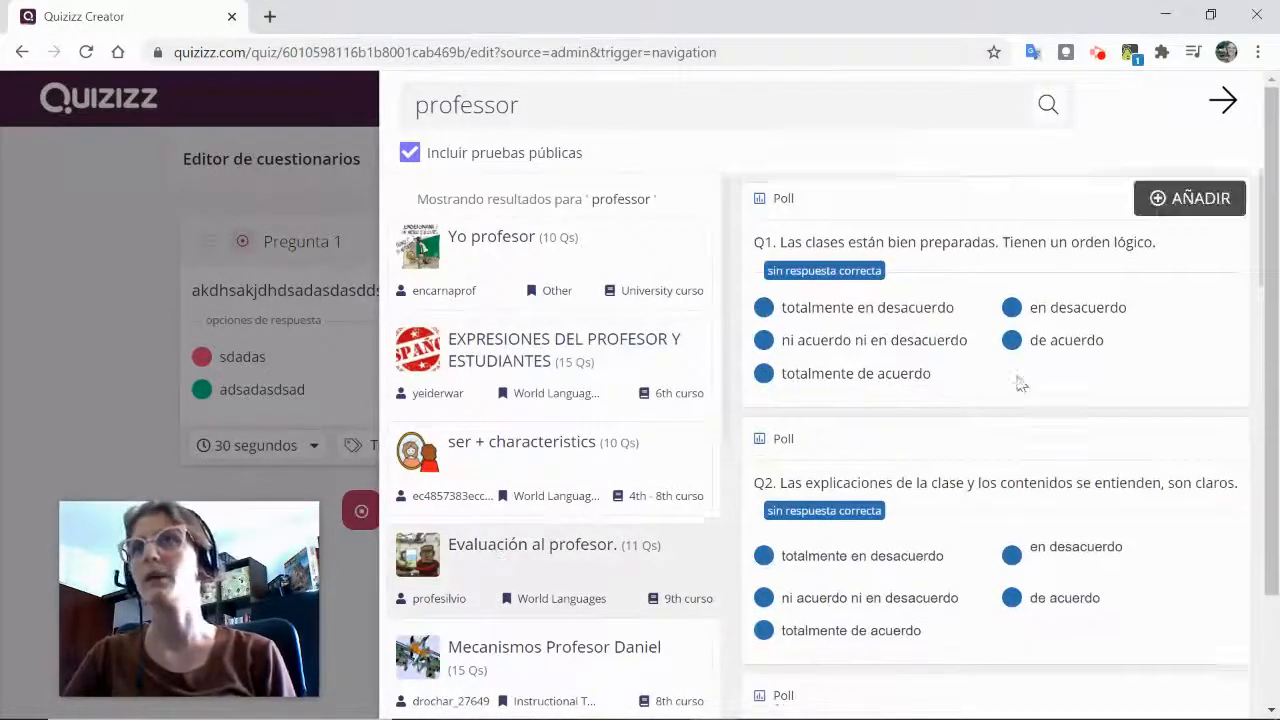
{"action": "scroll", "coordinate": [1143, 274], "scroll_direction": "down", "scroll_amount": 1}
{"action": "scroll", "coordinate": [1160, 240], "scroll_direction": "up", "scroll_amount": 1}
{"action": "left_click", "coordinate": [1183, 205]}
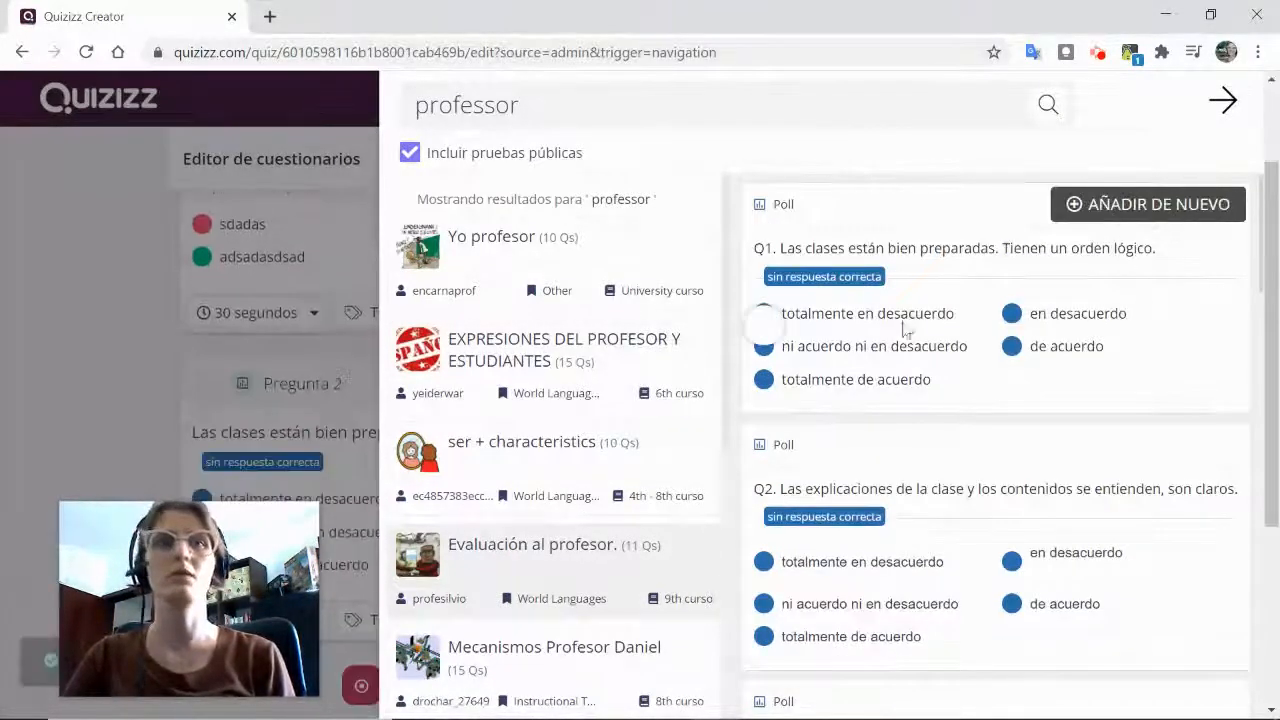
- Add the first question, "informatikus", from the "Profesiones" quiz
{"action": "scroll", "coordinate": [614, 322], "scroll_direction": "down", "scroll_amount": 3}
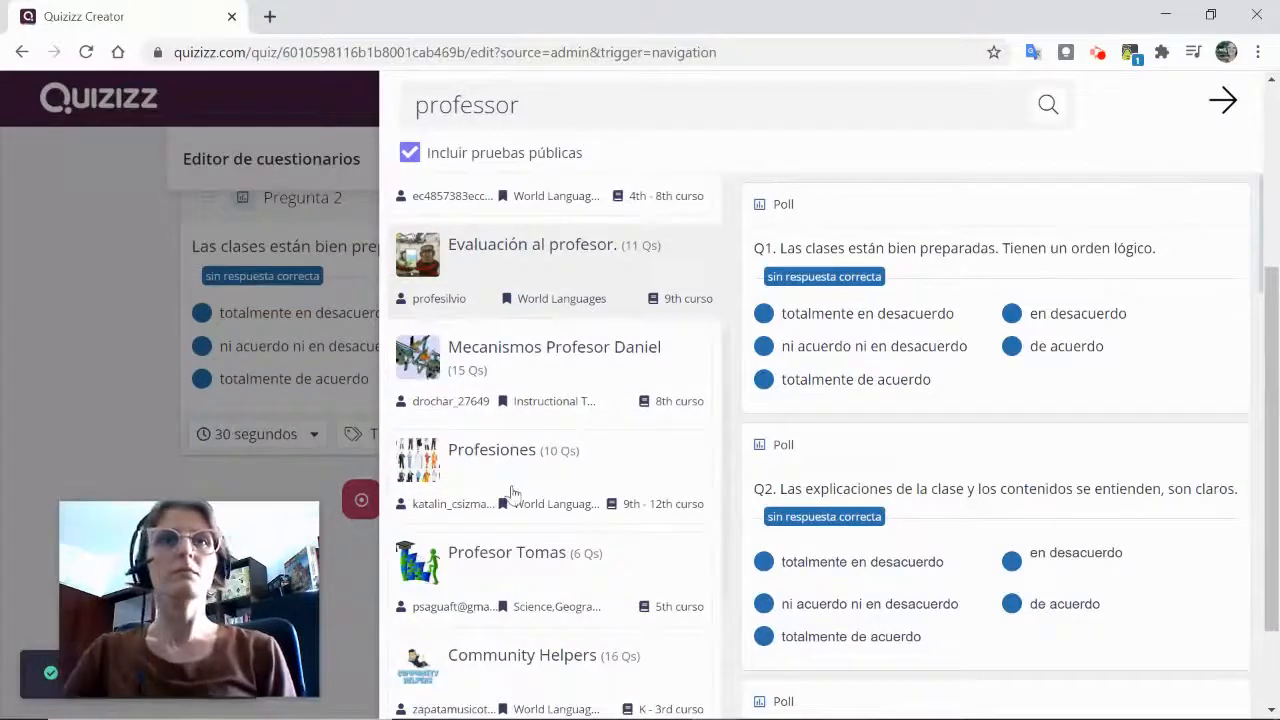
{"action": "left_click", "coordinate": [513, 481]}
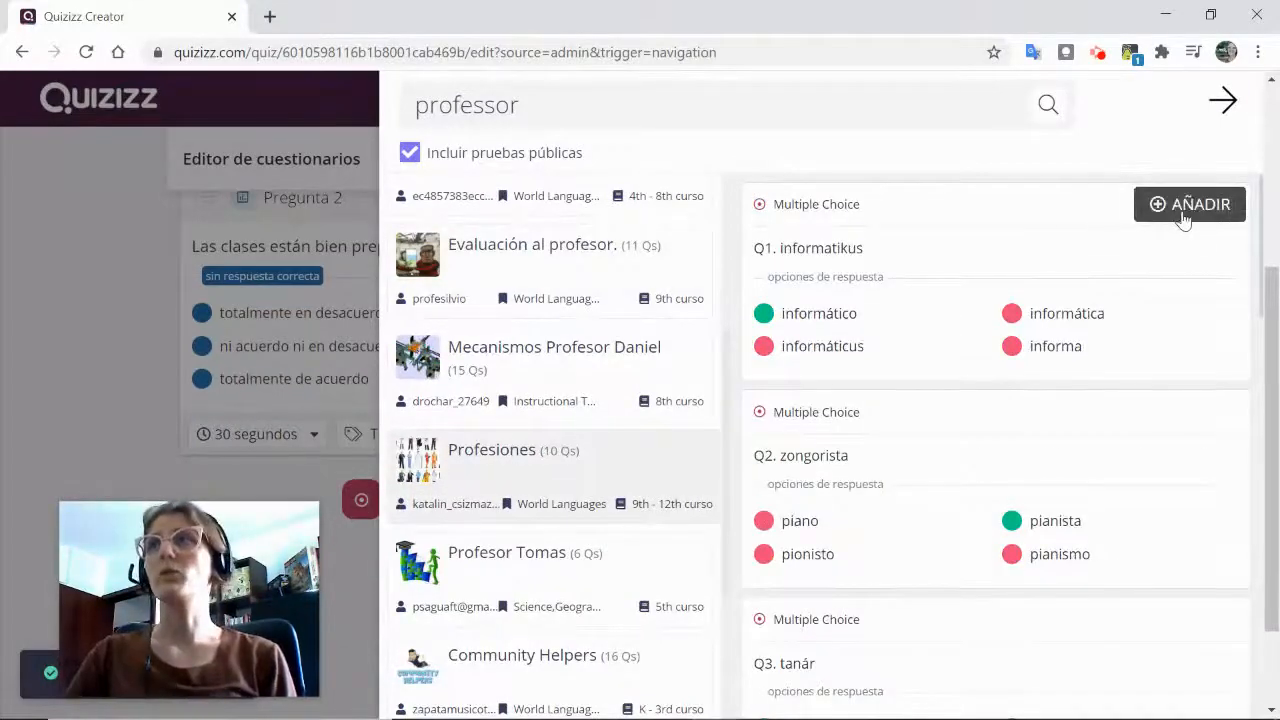
{"action": "left_click", "coordinate": [1180, 207]}
- From the 16-question physics quiz on forces, add Q2 "La fuerza sobre un objeto permite..." and Q5 "Una canica que rueda sobre una superficie va perdiendo fuerza."
{"action": "scroll", "coordinate": [554, 571], "scroll_direction": "down", "scroll_amount": 3}
{"action": "left_click", "coordinate": [554, 571]}
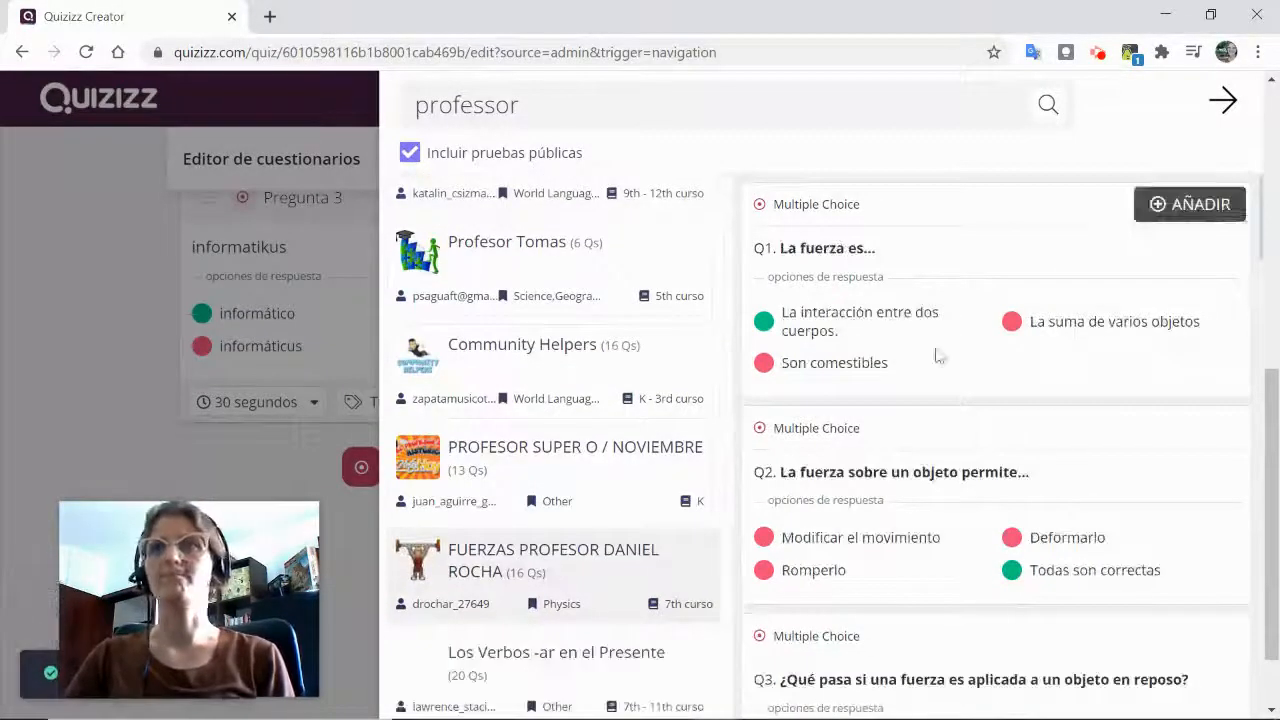
{"action": "mouse_move", "coordinate": [1091, 517]}
{"action": "left_click", "coordinate": [1203, 432]}
{"action": "scroll", "coordinate": [1180, 358], "scroll_direction": "down", "scroll_amount": 7}
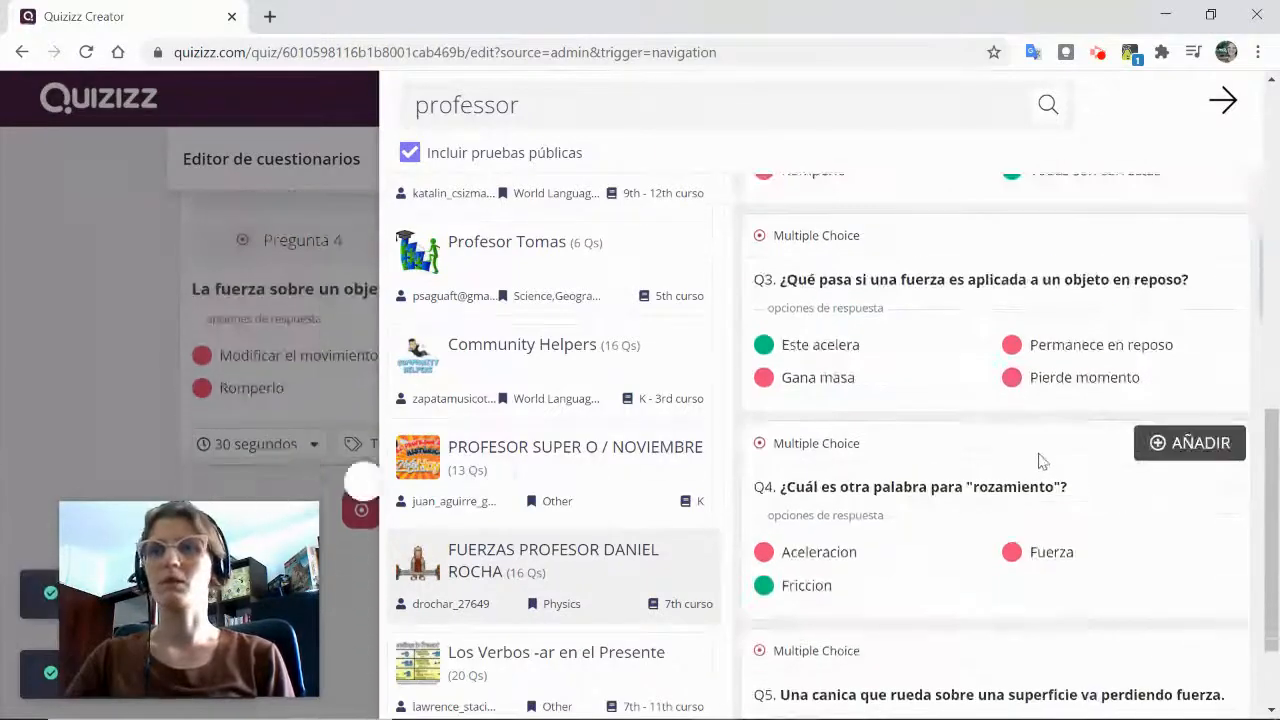
{"action": "left_click", "coordinate": [1180, 354]}
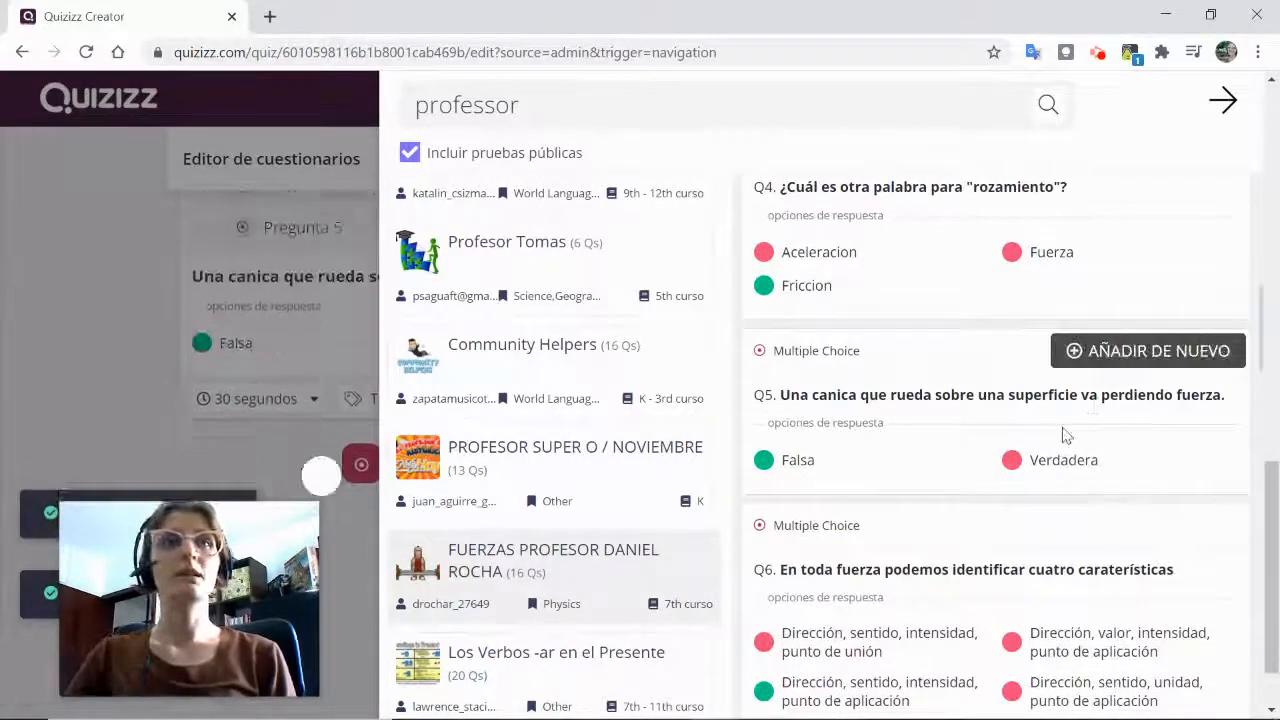
- Browse further public quizzes and add the first question, "Nací cuando fundaron los Puertos Grises...", from "Adivina quién... ¡El Profesor!"
{"action": "scroll", "coordinate": [1064, 435], "scroll_direction": "down", "scroll_amount": 5}
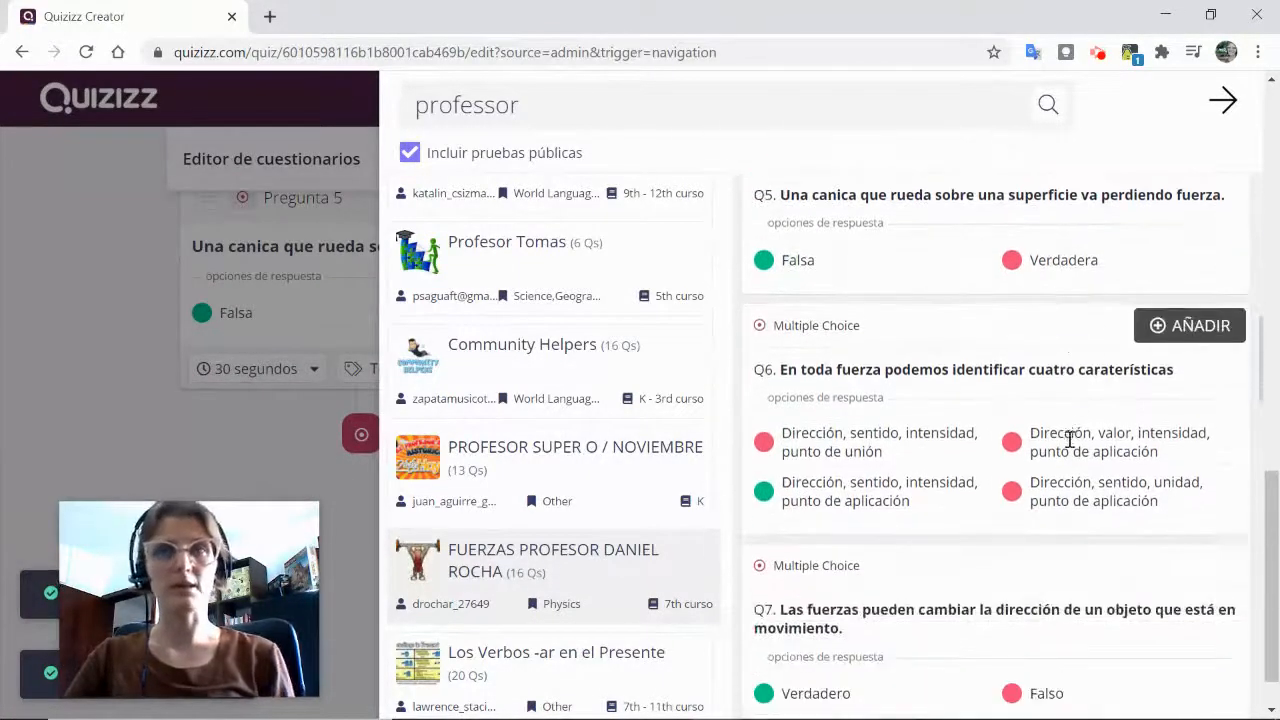
{"action": "scroll", "coordinate": [606, 466], "scroll_direction": "down", "scroll_amount": 3}
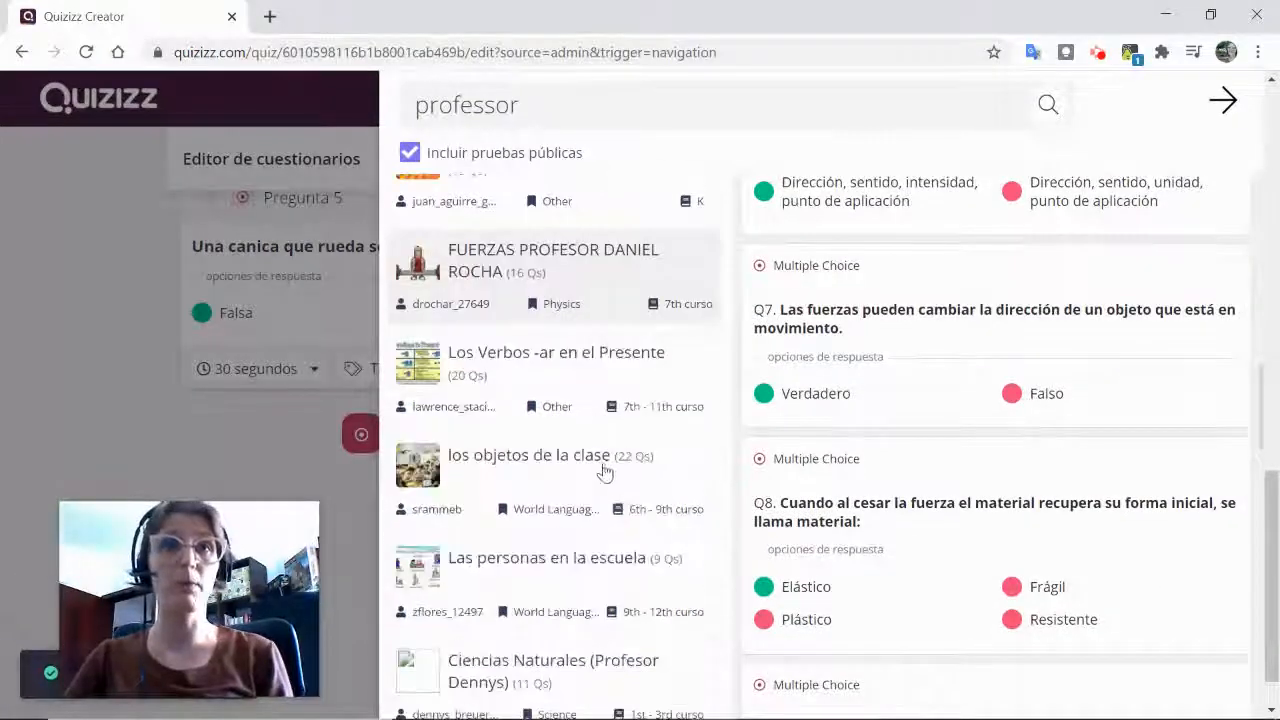
{"action": "scroll", "coordinate": [596, 490], "scroll_direction": "down", "scroll_amount": 2}
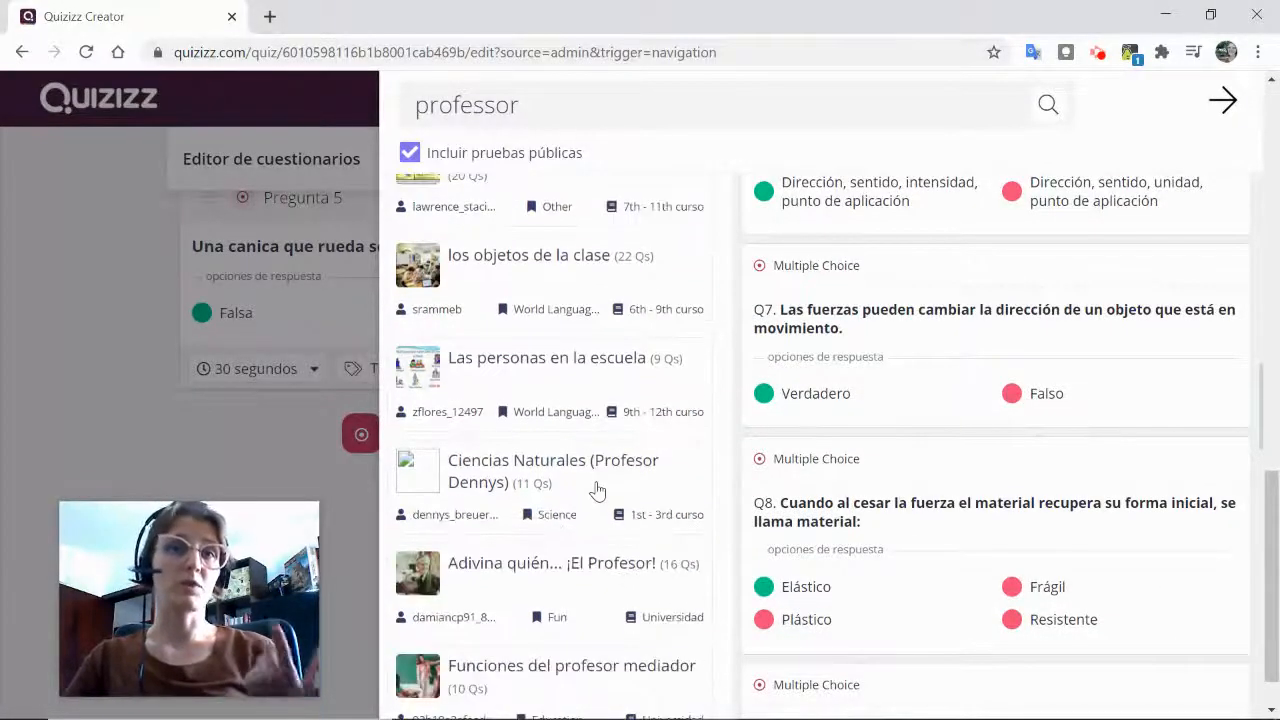
{"action": "left_click", "coordinate": [578, 566]}
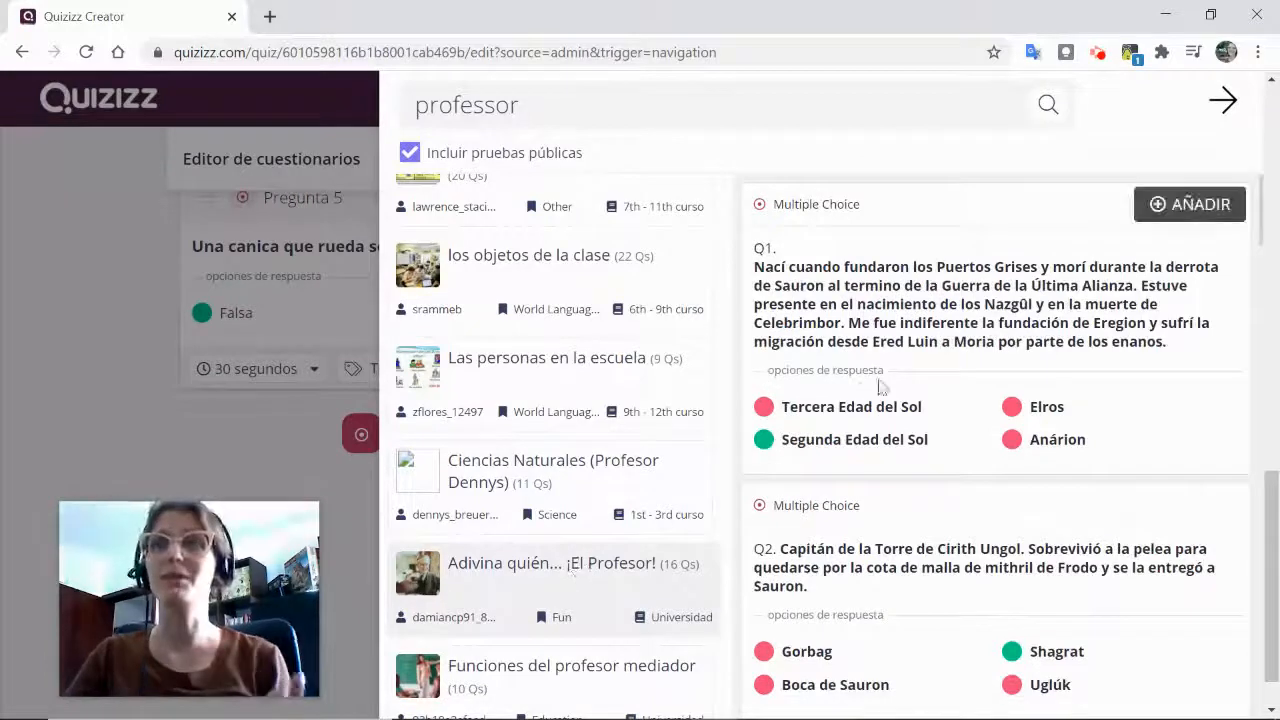
{"action": "left_click", "coordinate": [1189, 205]}
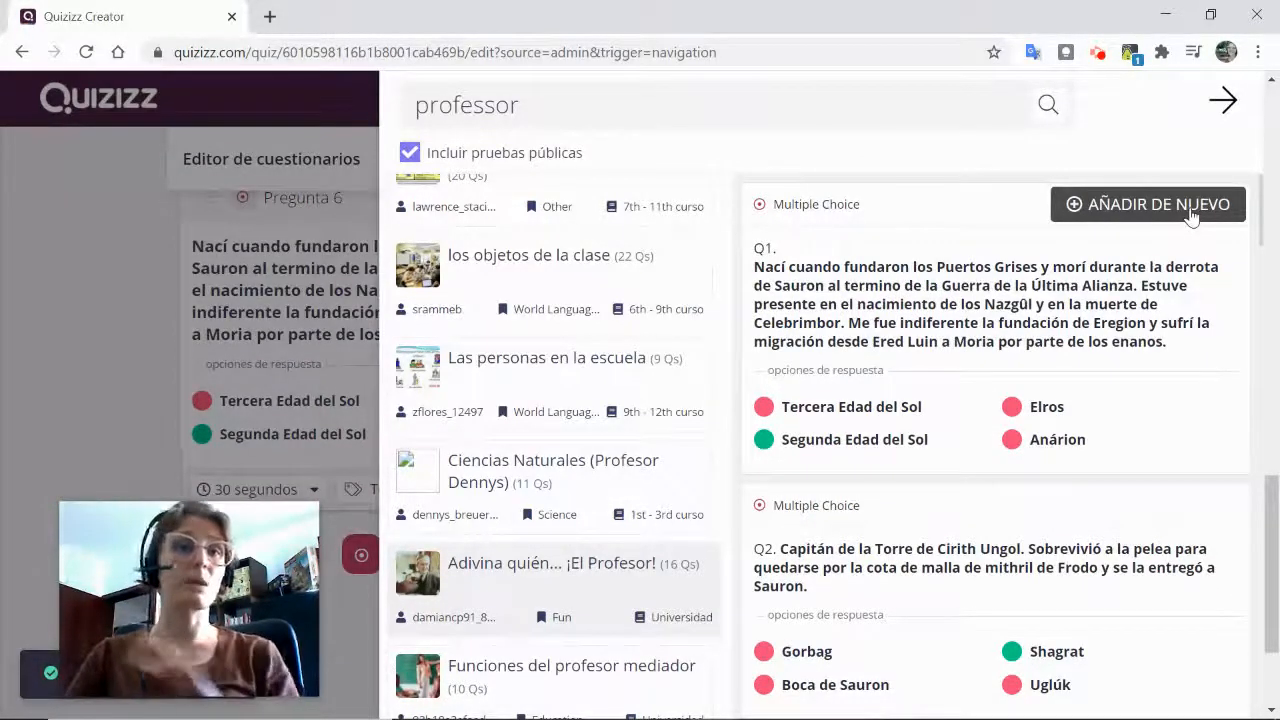
- Add the first question, "Es el que fija las metas y objetivos...", from "Funciones del profesor mediador" and close Teleport
{"action": "scroll", "coordinate": [640, 470], "scroll_direction": "down", "scroll_amount": 2}
{"action": "left_click", "coordinate": [575, 488]}
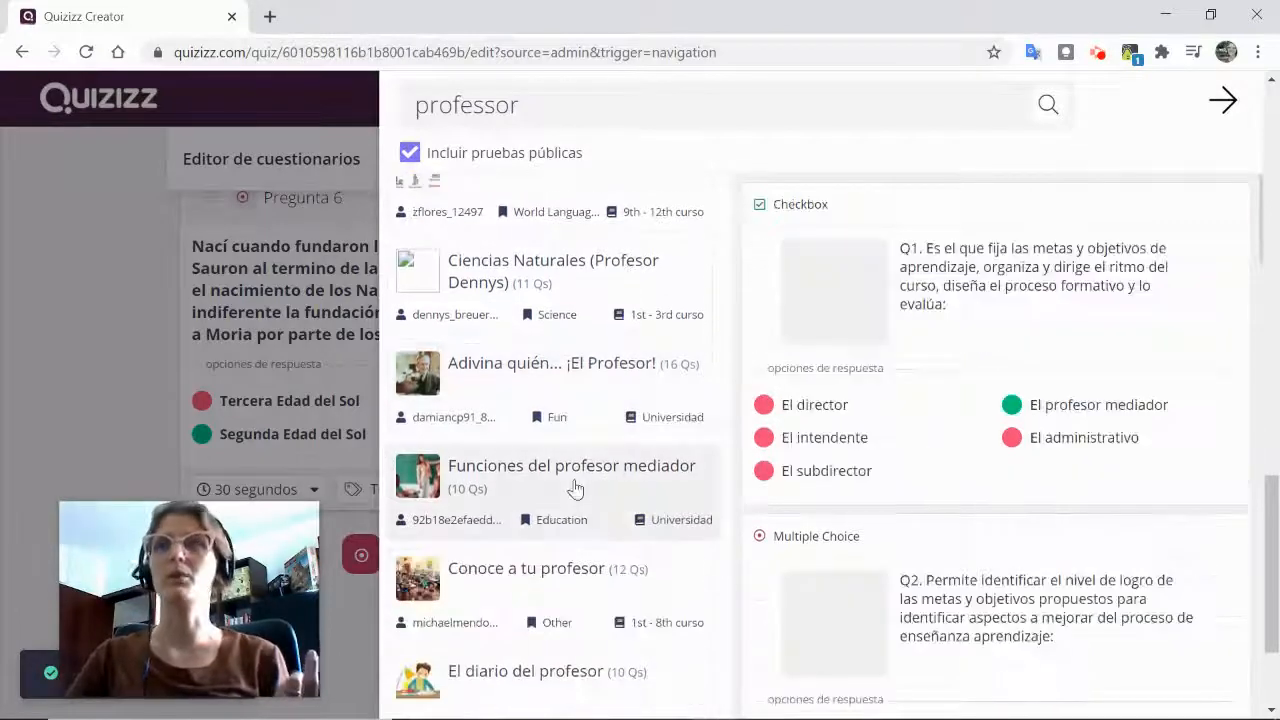
{"action": "left_click", "coordinate": [1190, 207]}
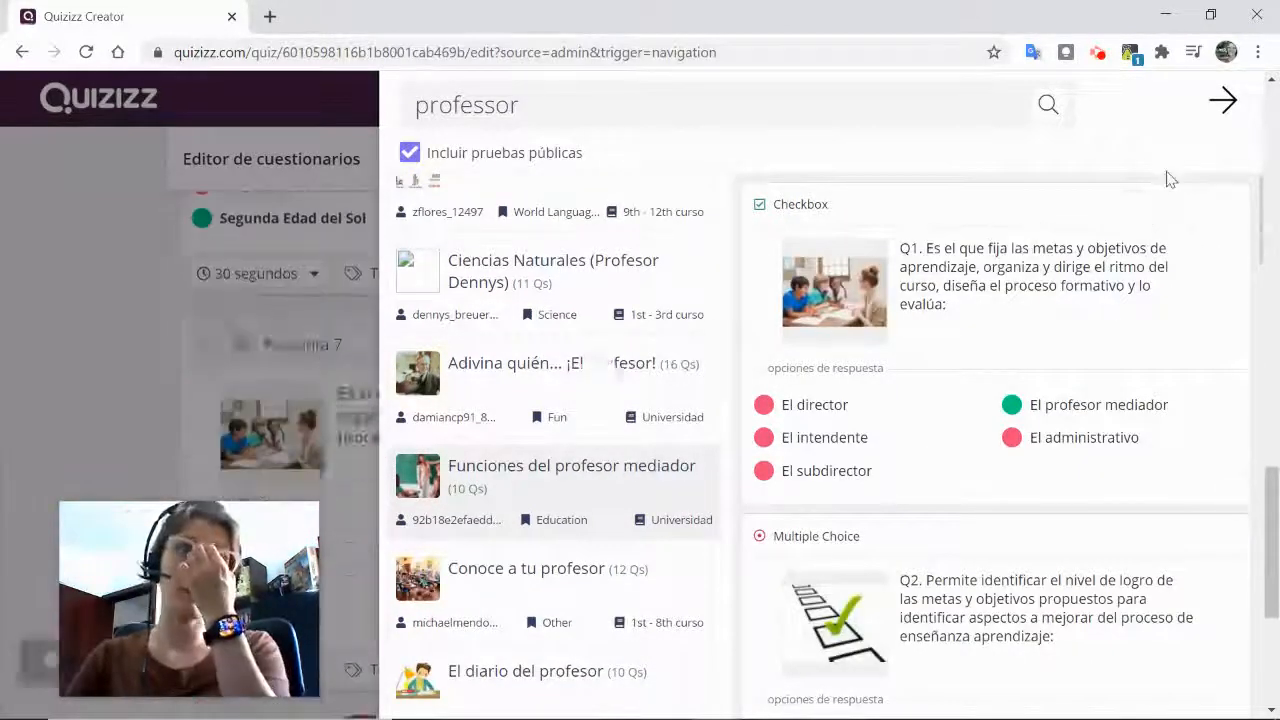
{"action": "left_click", "coordinate": [1218, 101]}
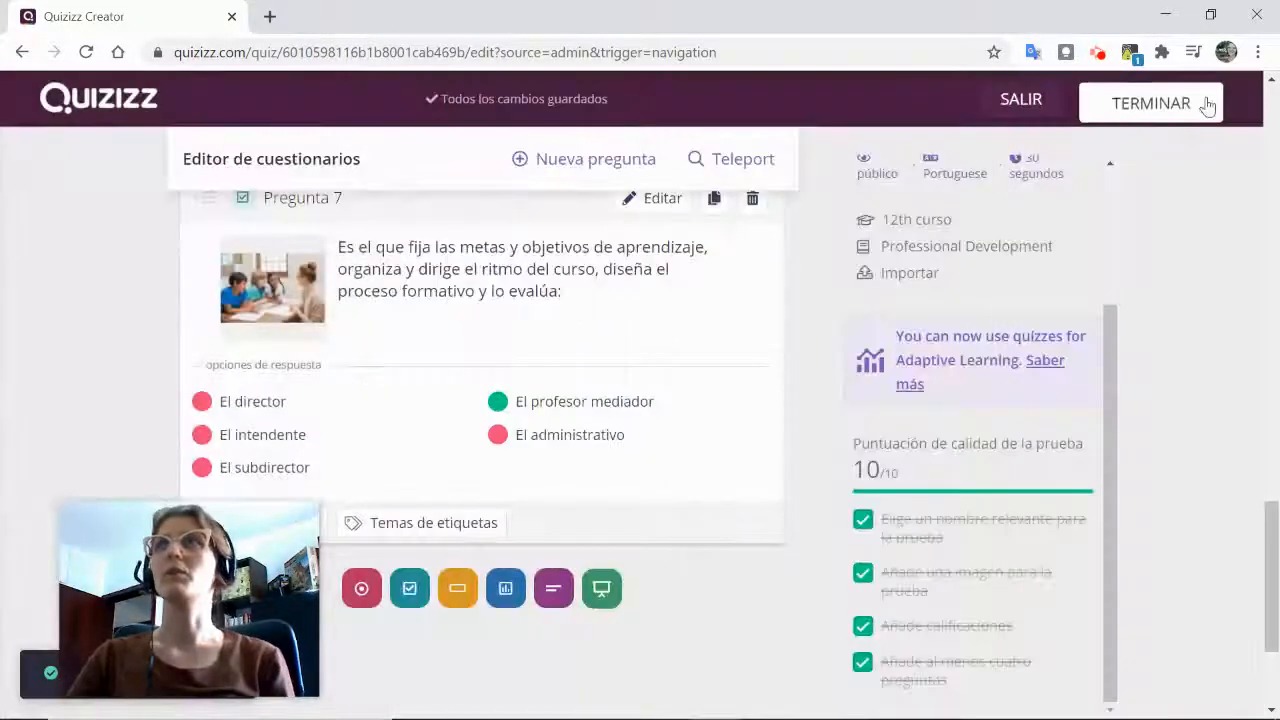
- Review the quiz's questions and inspect the random-letter question 1 in its editor without changing it
{"action": "scroll", "coordinate": [450, 380], "scroll_direction": "up", "scroll_amount": 15}
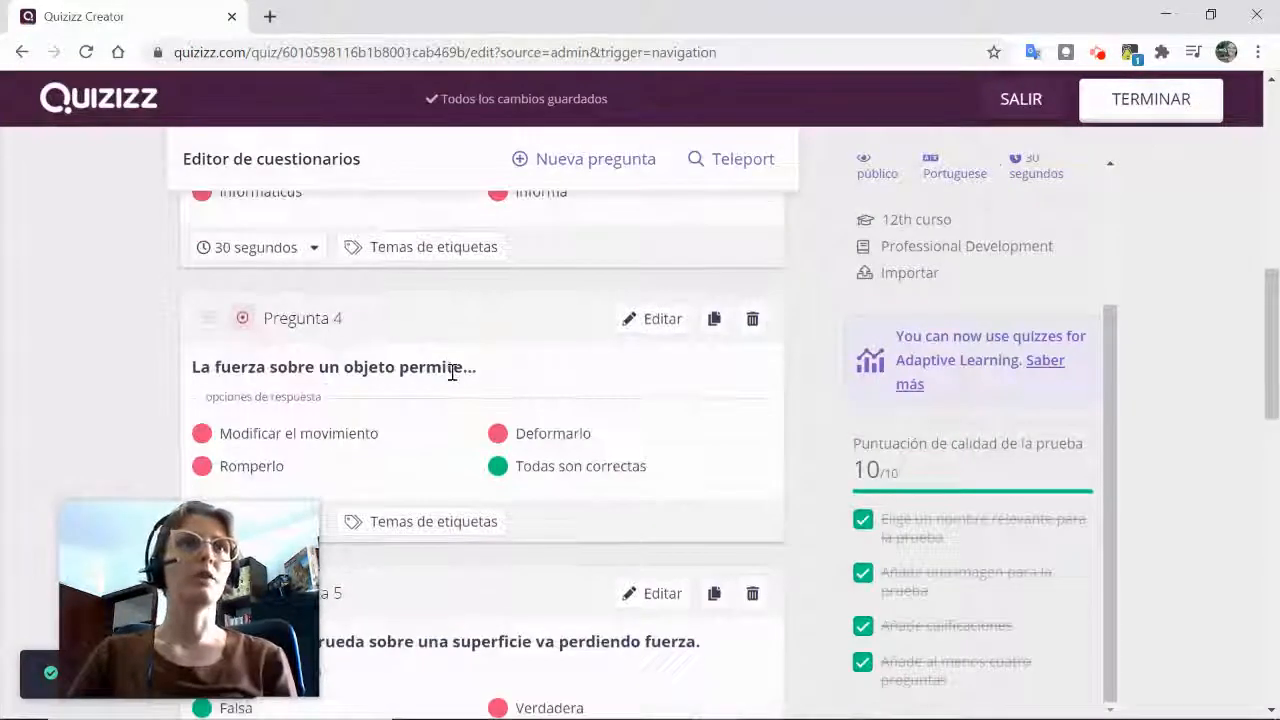
{"action": "scroll", "coordinate": [452, 380], "scroll_direction": "down", "scroll_amount": 3}
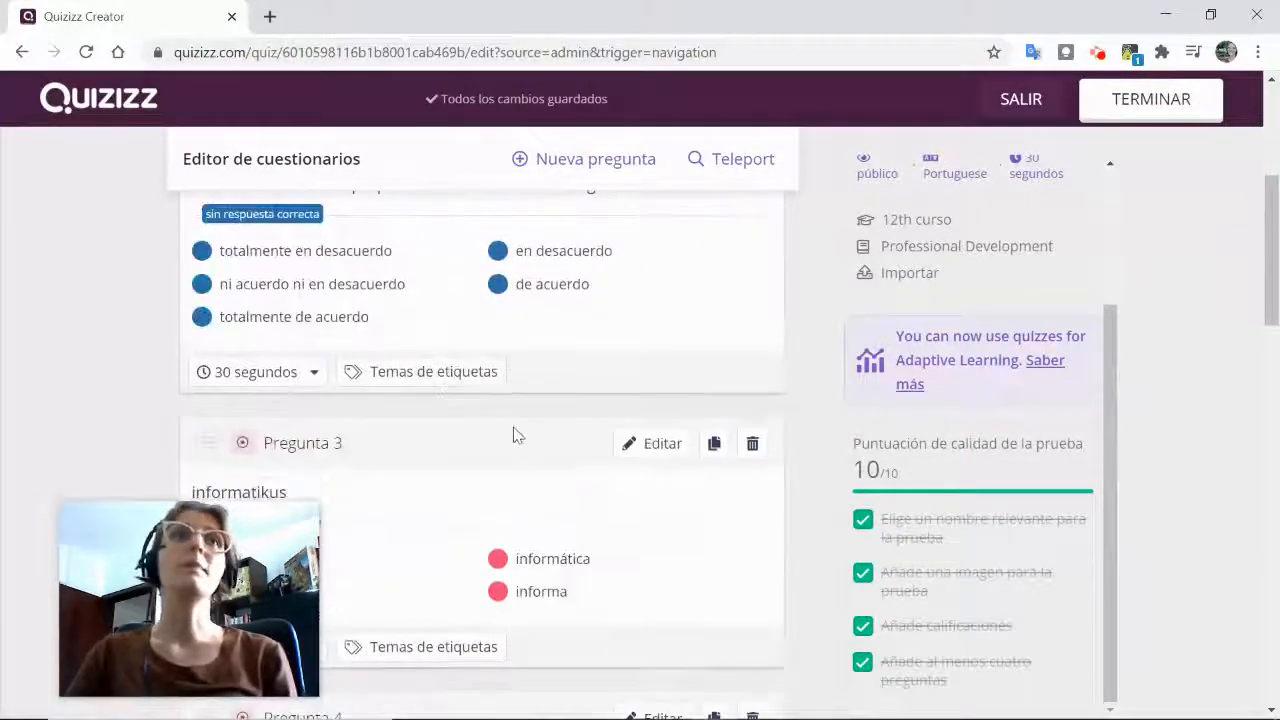
{"action": "scroll", "coordinate": [519, 443], "scroll_direction": "up", "scroll_amount": 4}
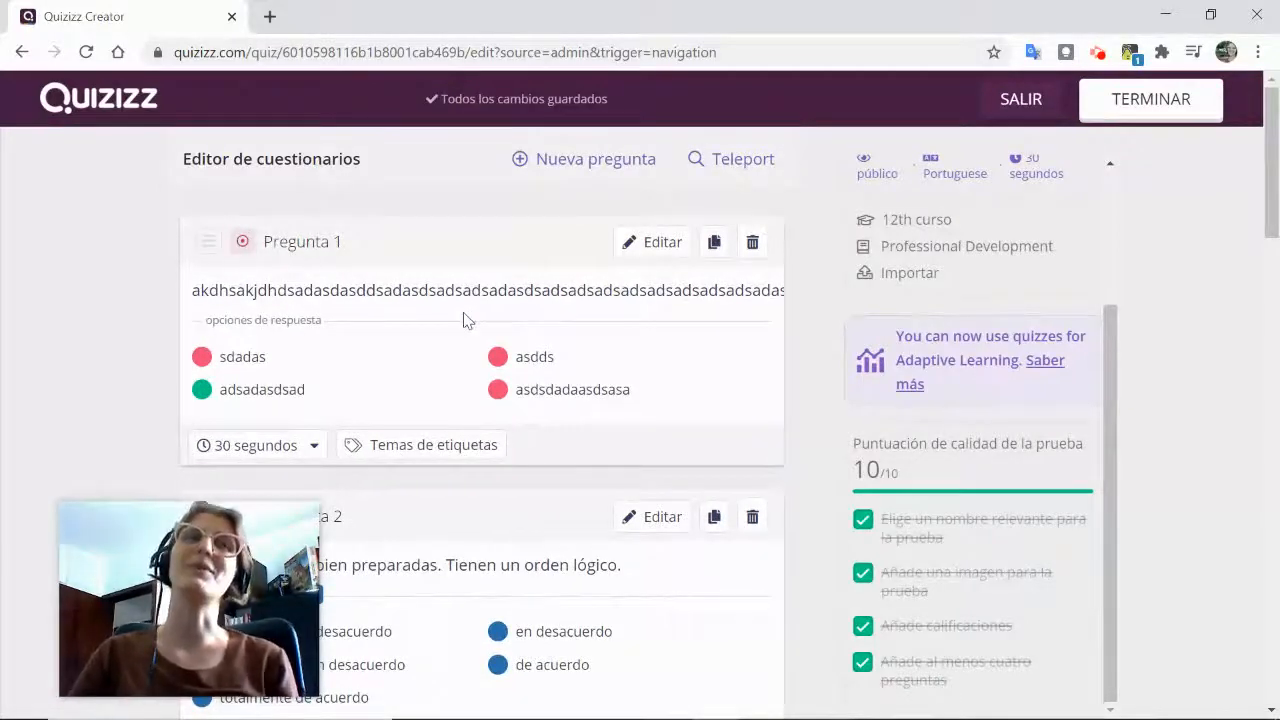
{"action": "left_click", "coordinate": [672, 249]}
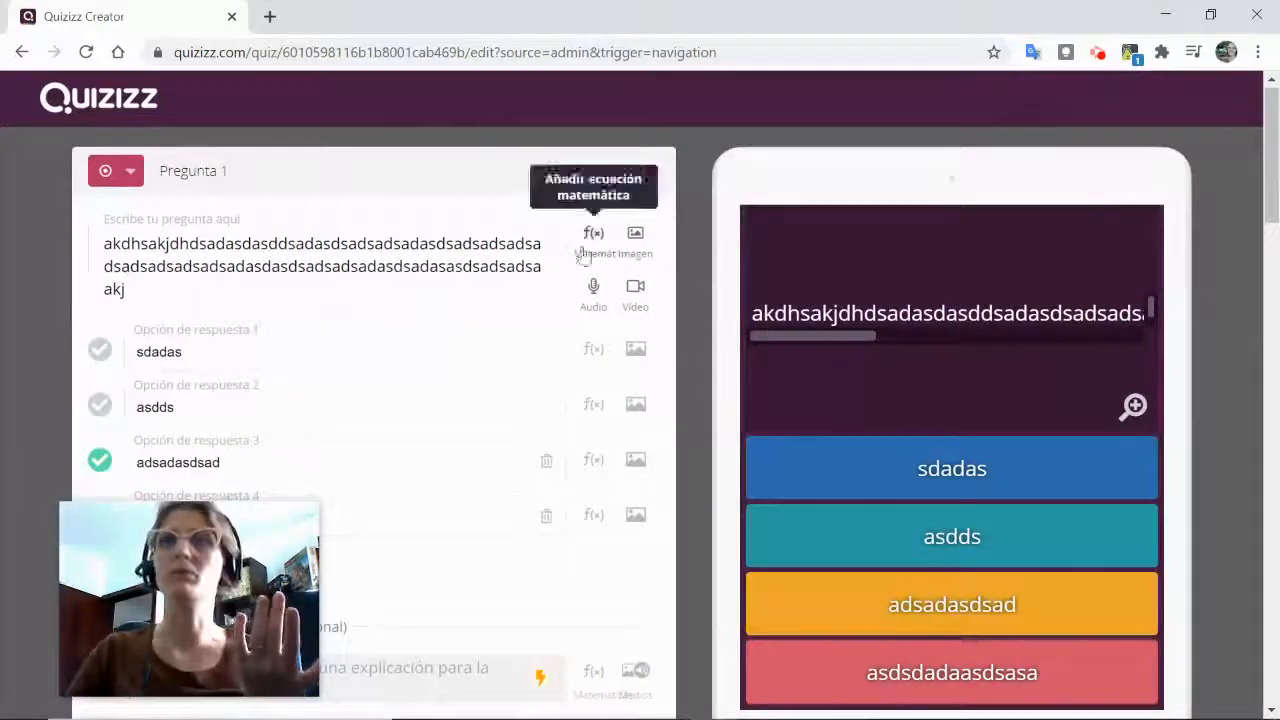
{"action": "scroll", "coordinate": [571, 420], "scroll_direction": "down", "scroll_amount": 3}
{"action": "left_click", "coordinate": [482, 487]}
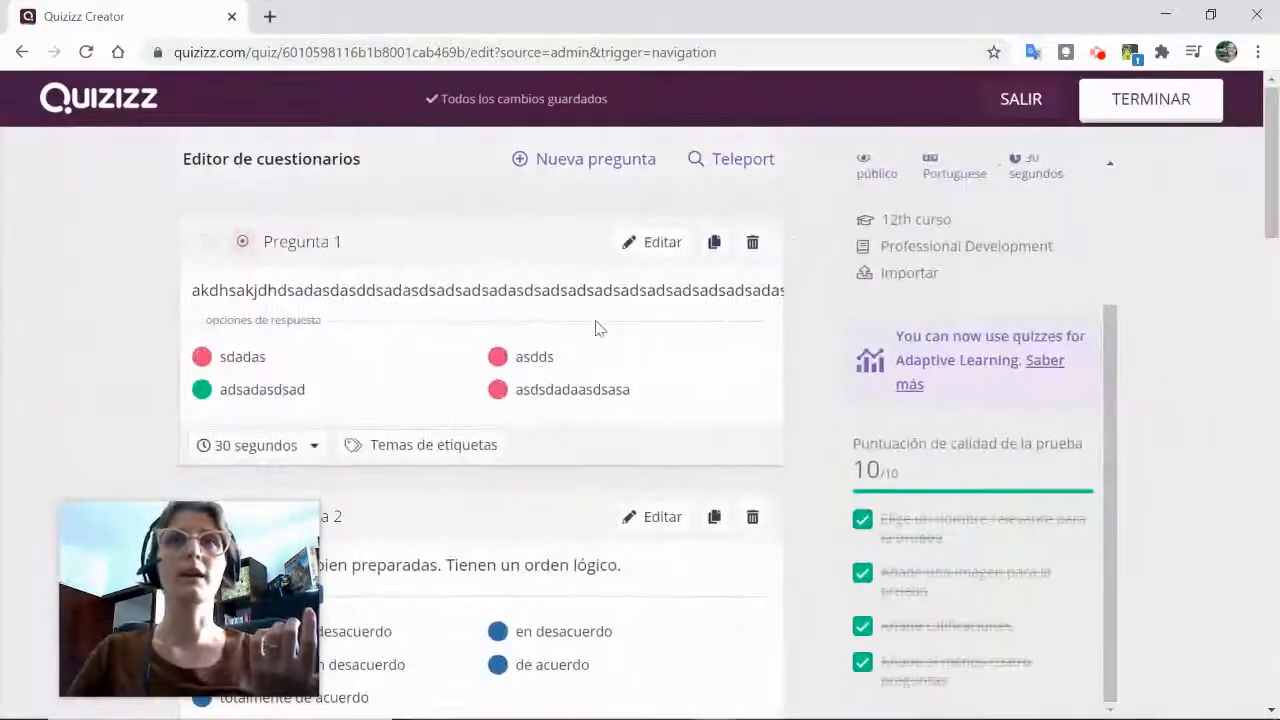
- Delete question 1, the one with random letters as text, from the quiz
{"action": "left_click", "coordinate": [753, 243]}
{"action": "left_click", "coordinate": [858, 167]}
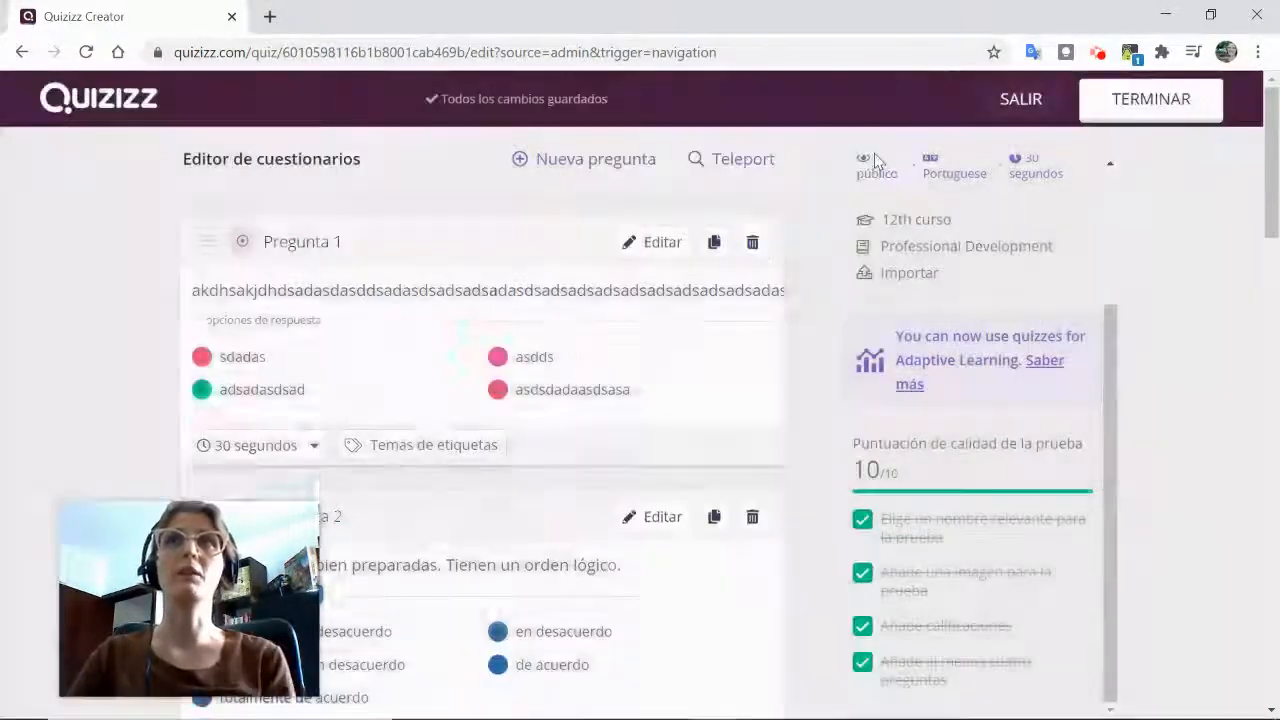
- Duplicate the "informatikus" question and save the copy
{"action": "scroll", "coordinate": [686, 362], "scroll_direction": "down", "scroll_amount": 3}
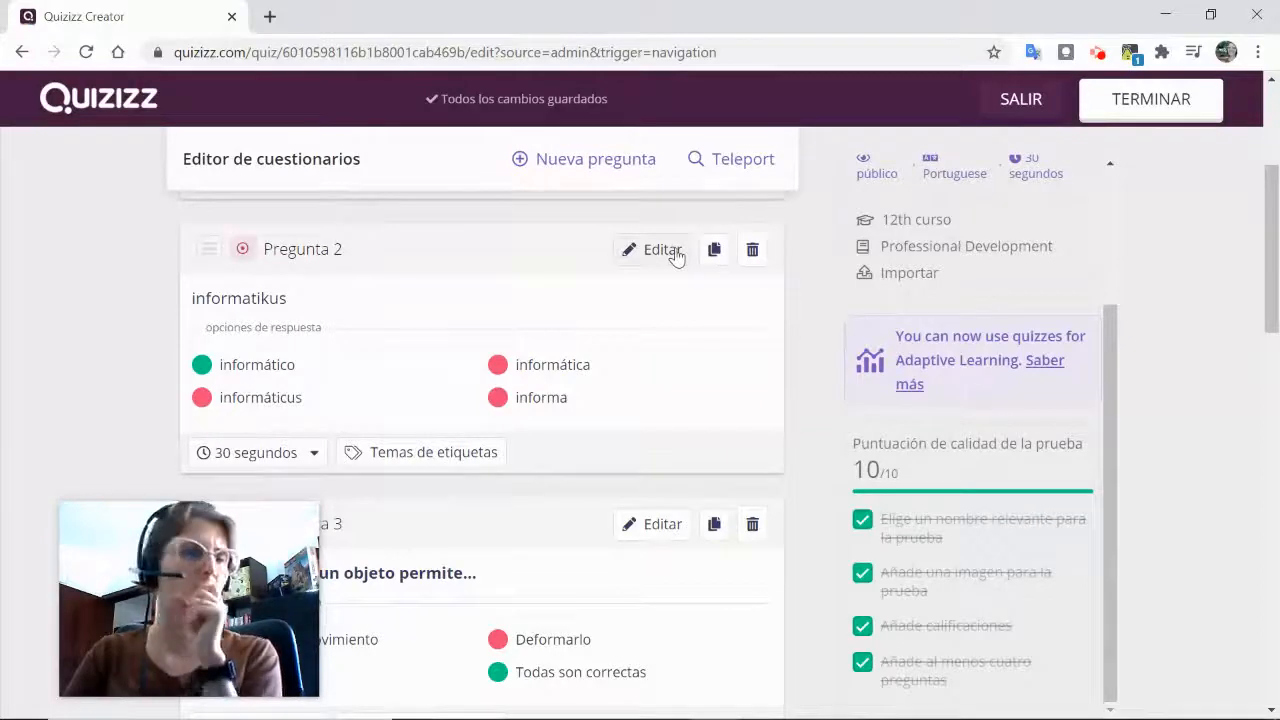
{"action": "left_click", "coordinate": [715, 252]}
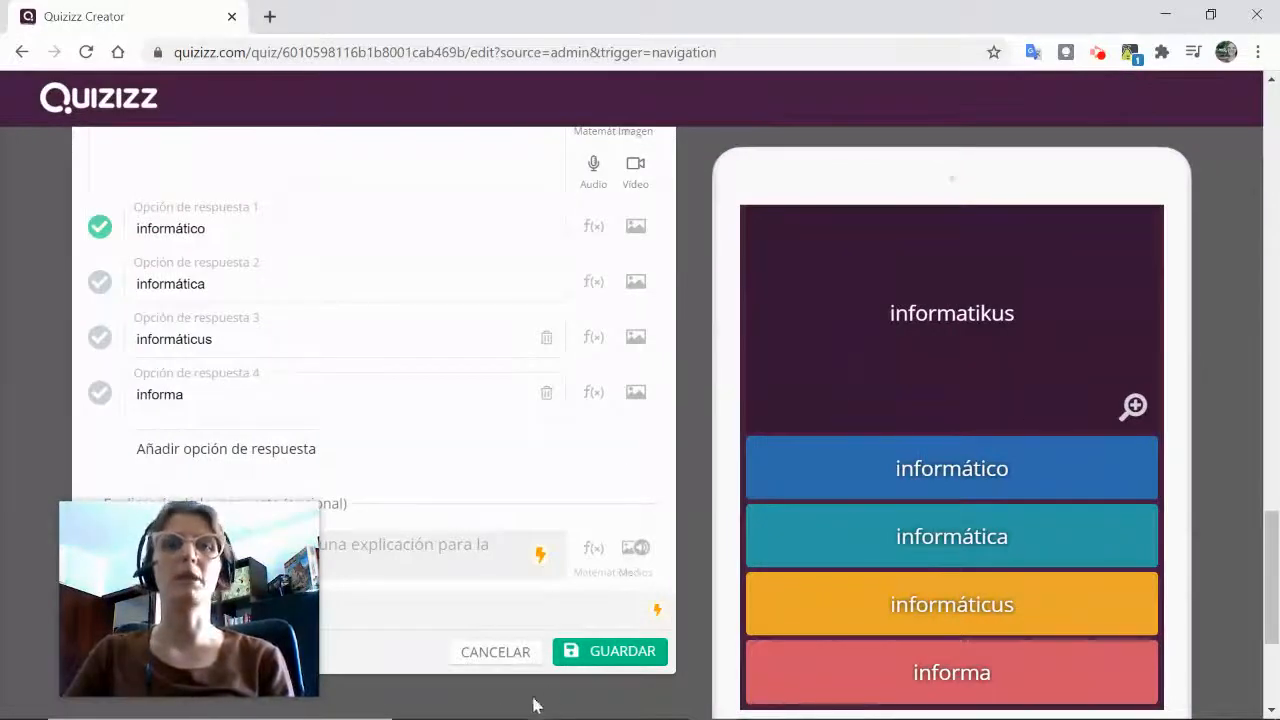
{"action": "left_click", "coordinate": [583, 658]}
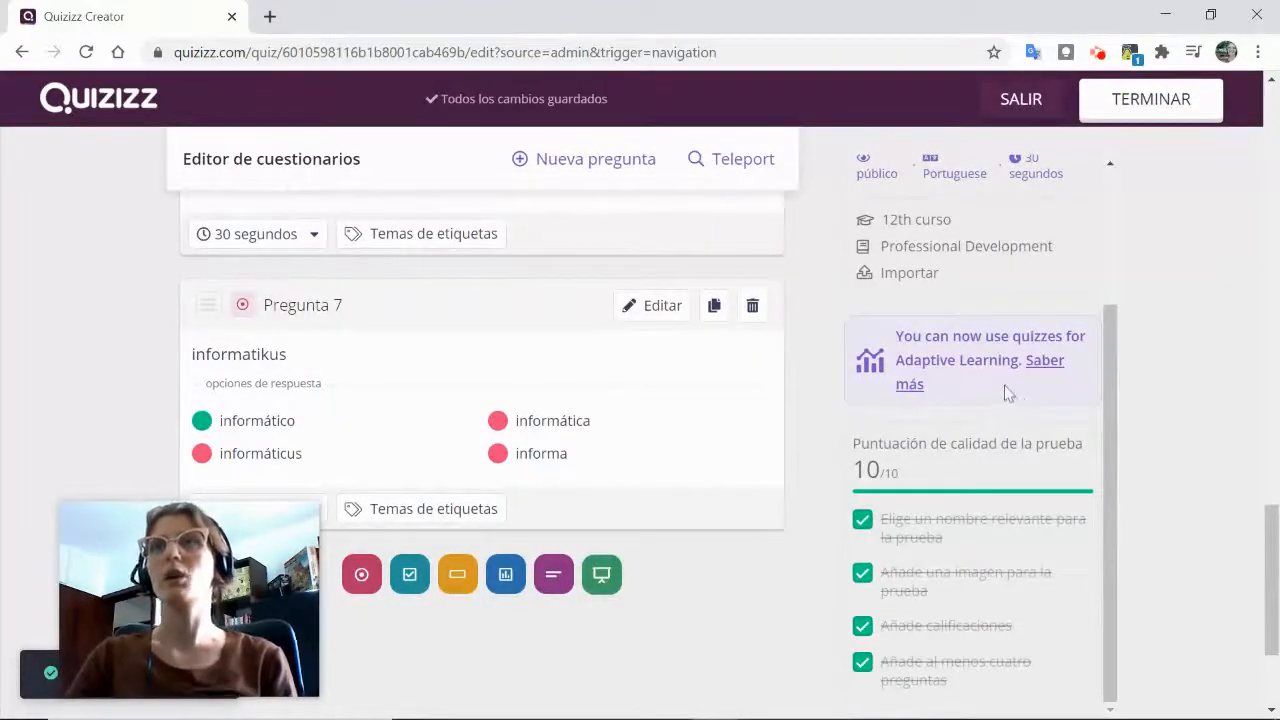
- Set the default time for all questions in Perguntas Zero to 45 seconds
{"action": "scroll", "coordinate": [1000, 390], "scroll_direction": "up", "scroll_amount": 1}
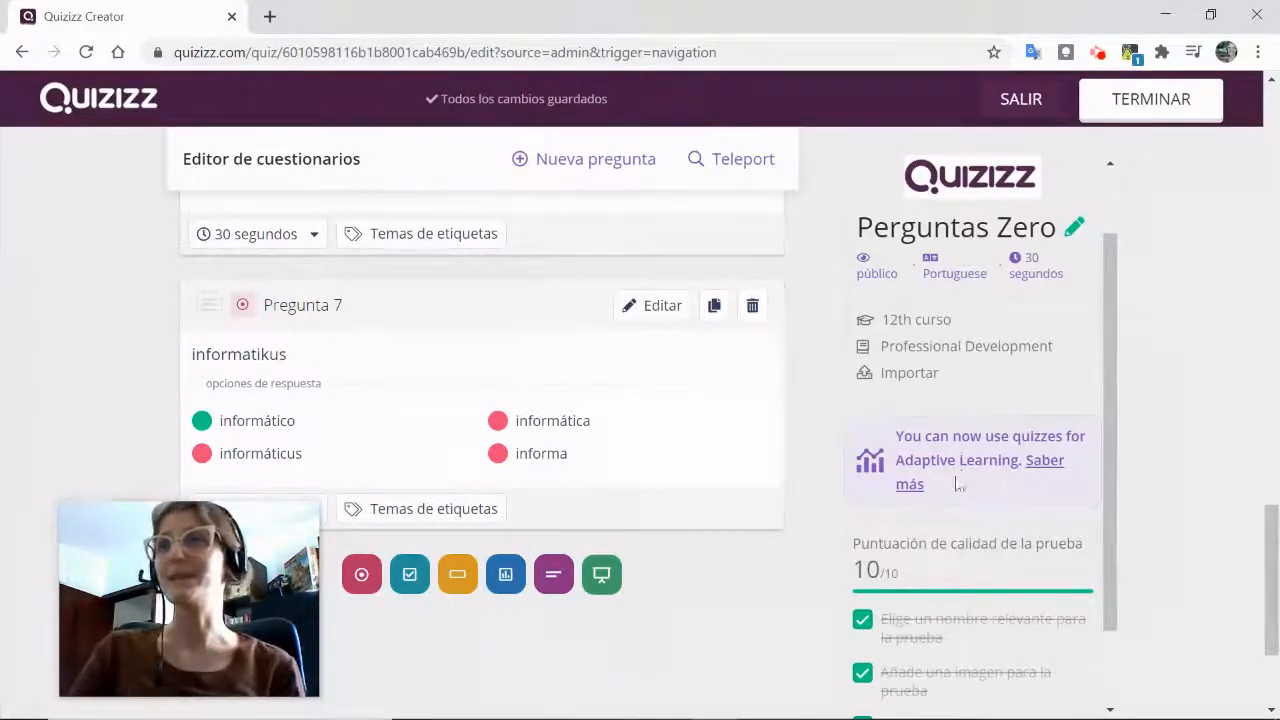
{"action": "left_click", "coordinate": [1035, 268]}
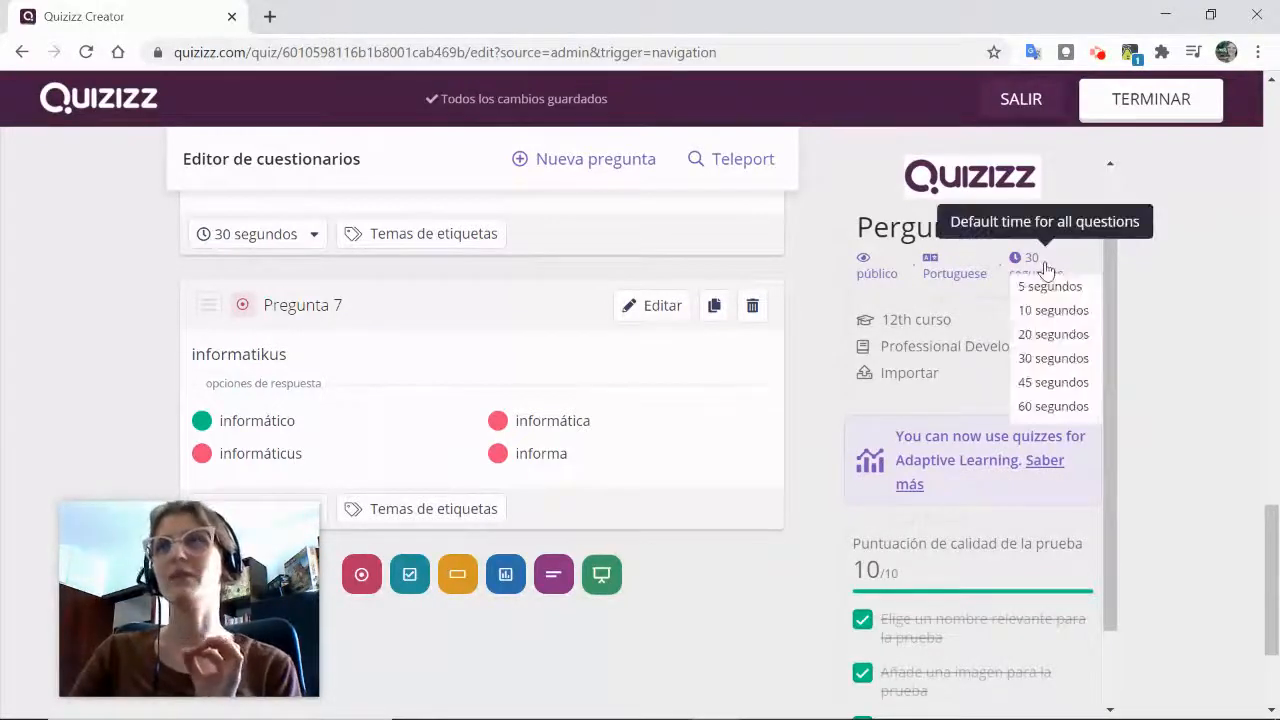
{"action": "left_click", "coordinate": [1054, 384]}
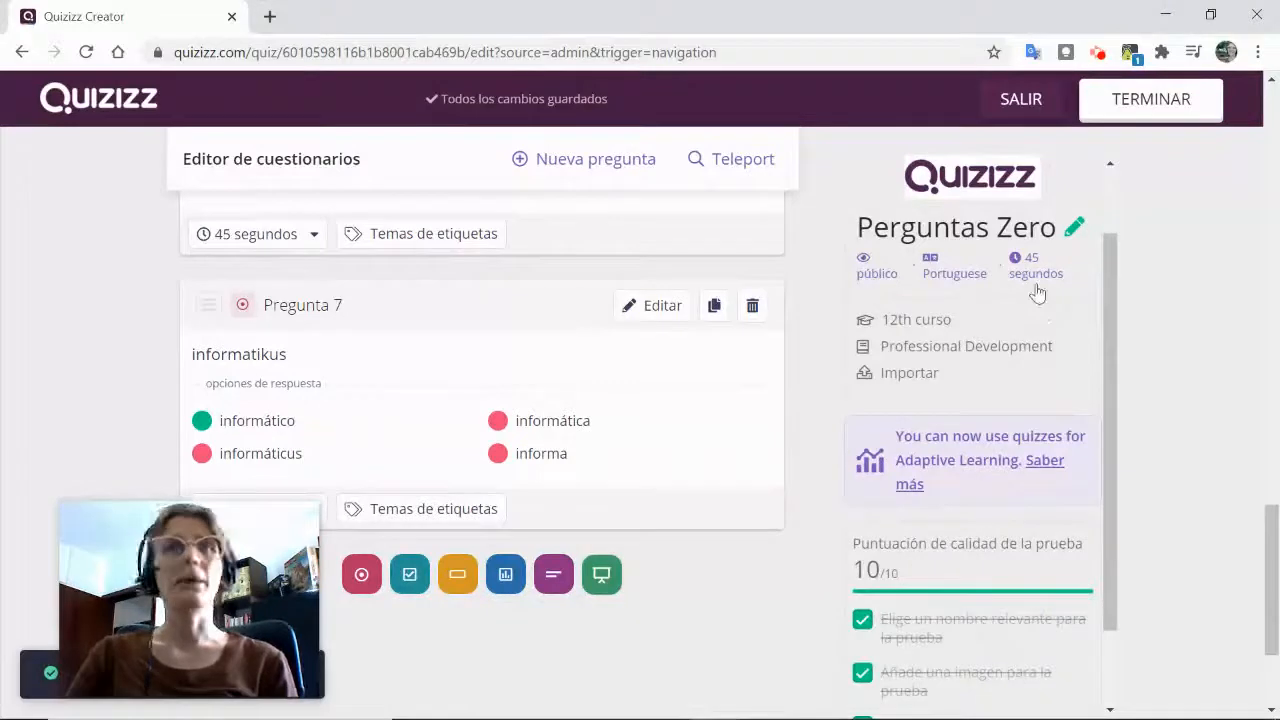
- Set the time limit of the question "Es el que fija las metas y objetivos..." to 2 minutes
{"action": "scroll", "coordinate": [284, 417], "scroll_direction": "up", "scroll_amount": 2}
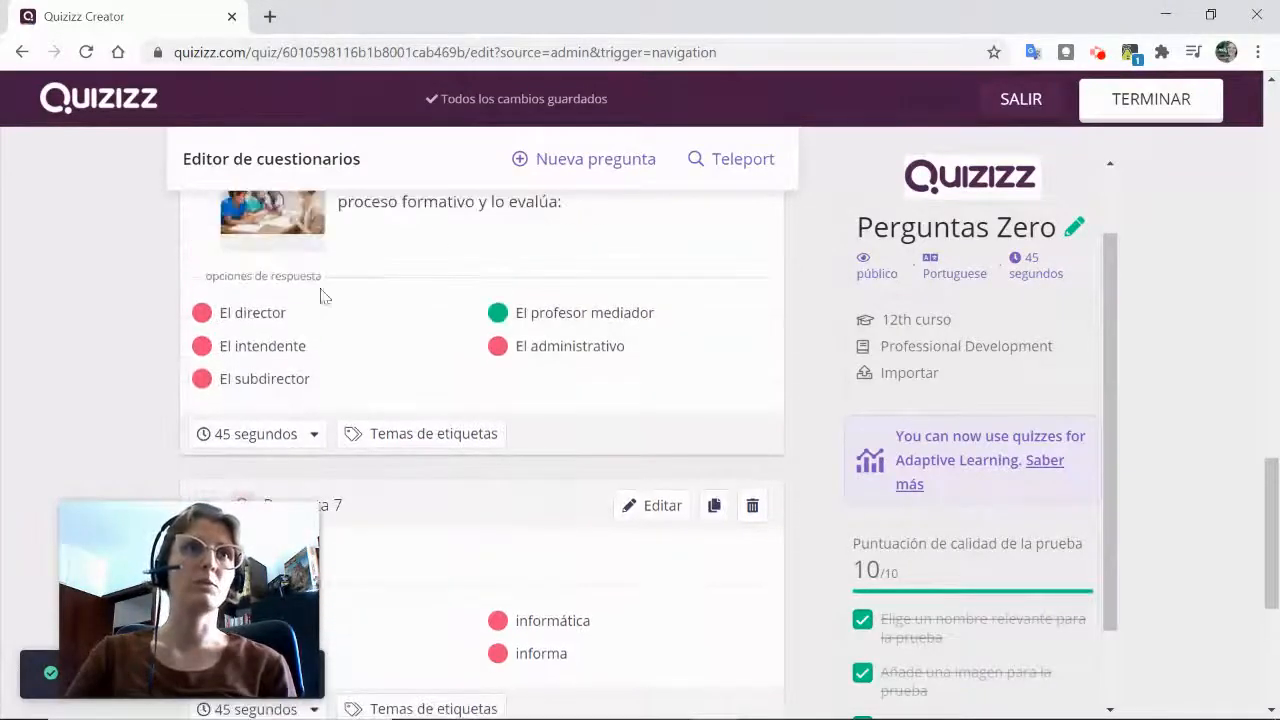
{"action": "left_click", "coordinate": [284, 446]}
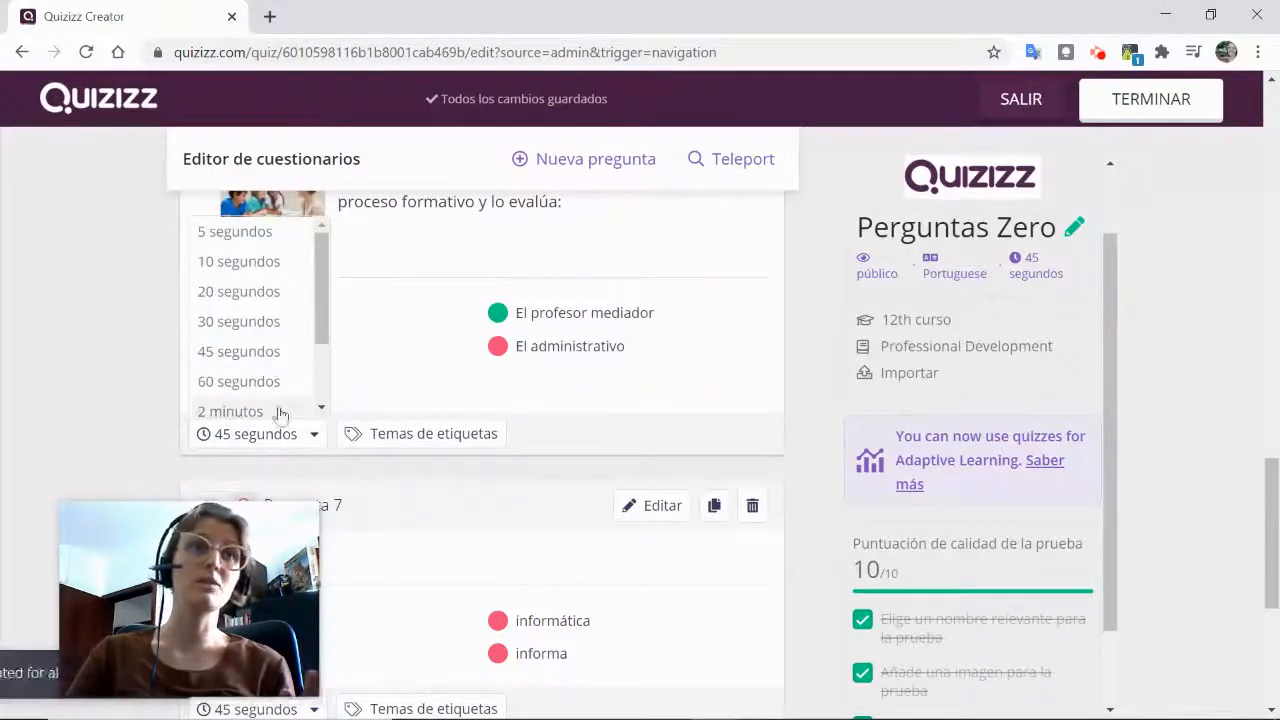
{"action": "left_click", "coordinate": [265, 412]}
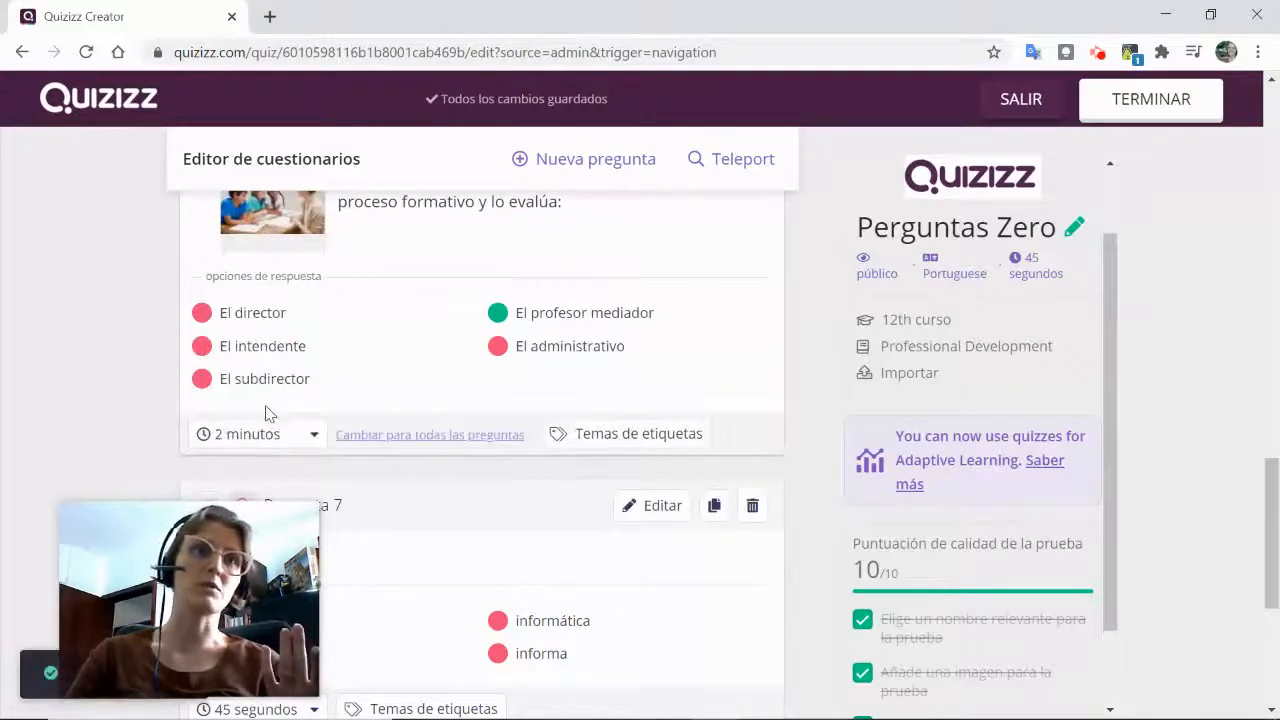
- Set the time limit of question 7, the "informatikus" copy, to 10 seconds
{"action": "scroll", "coordinate": [265, 450], "scroll_direction": "down", "scroll_amount": 4}
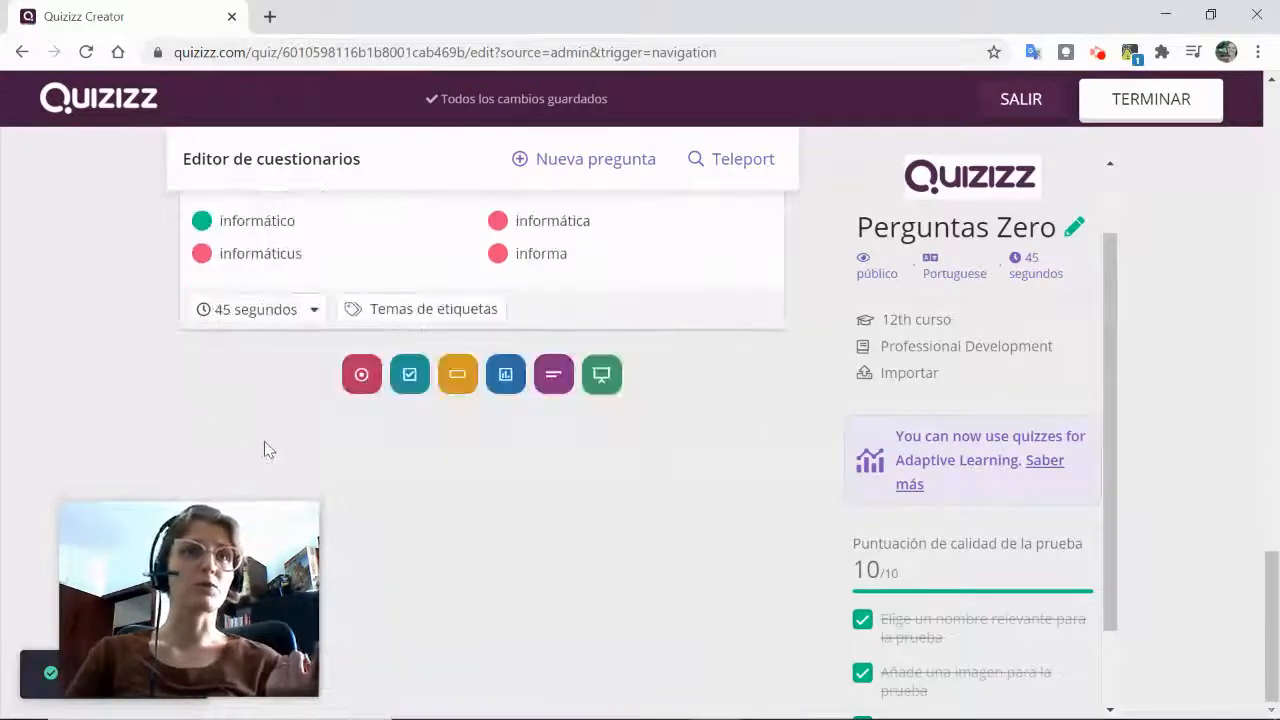
{"action": "left_click", "coordinate": [288, 307]}
{"action": "scroll", "coordinate": [270, 312], "scroll_direction": "up", "scroll_amount": 2}
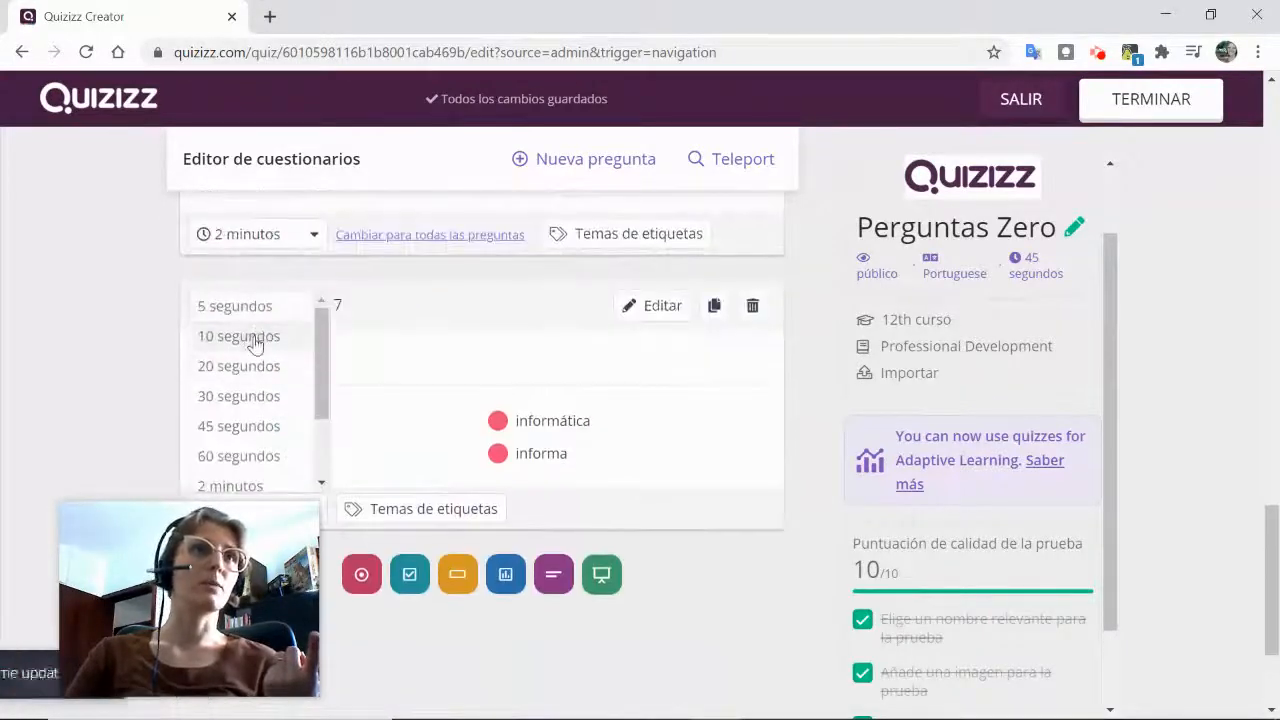
{"action": "left_click", "coordinate": [254, 340]}
{"action": "scroll", "coordinate": [366, 394], "scroll_direction": "down", "scroll_amount": 1}
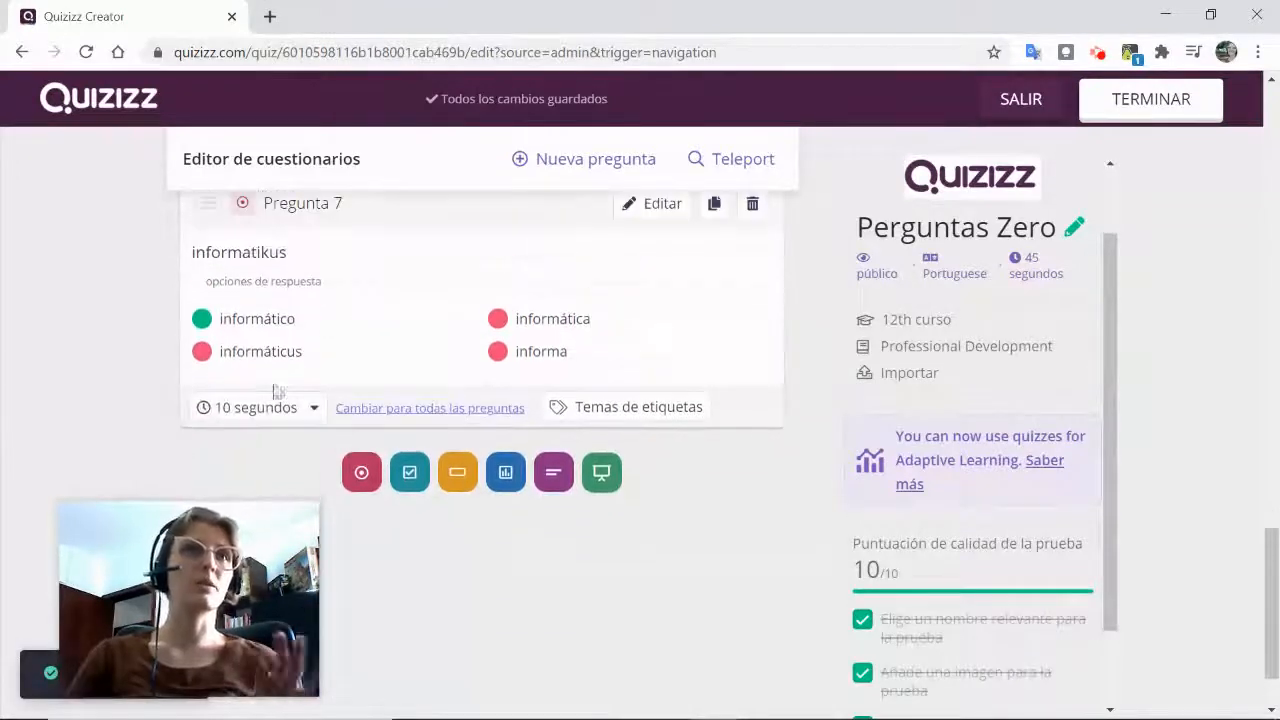
- Try to add topic tags to the 2-minute question, decline the Super upgrade and save the question
{"action": "scroll", "coordinate": [249, 345], "scroll_direction": "up", "scroll_amount": 1}
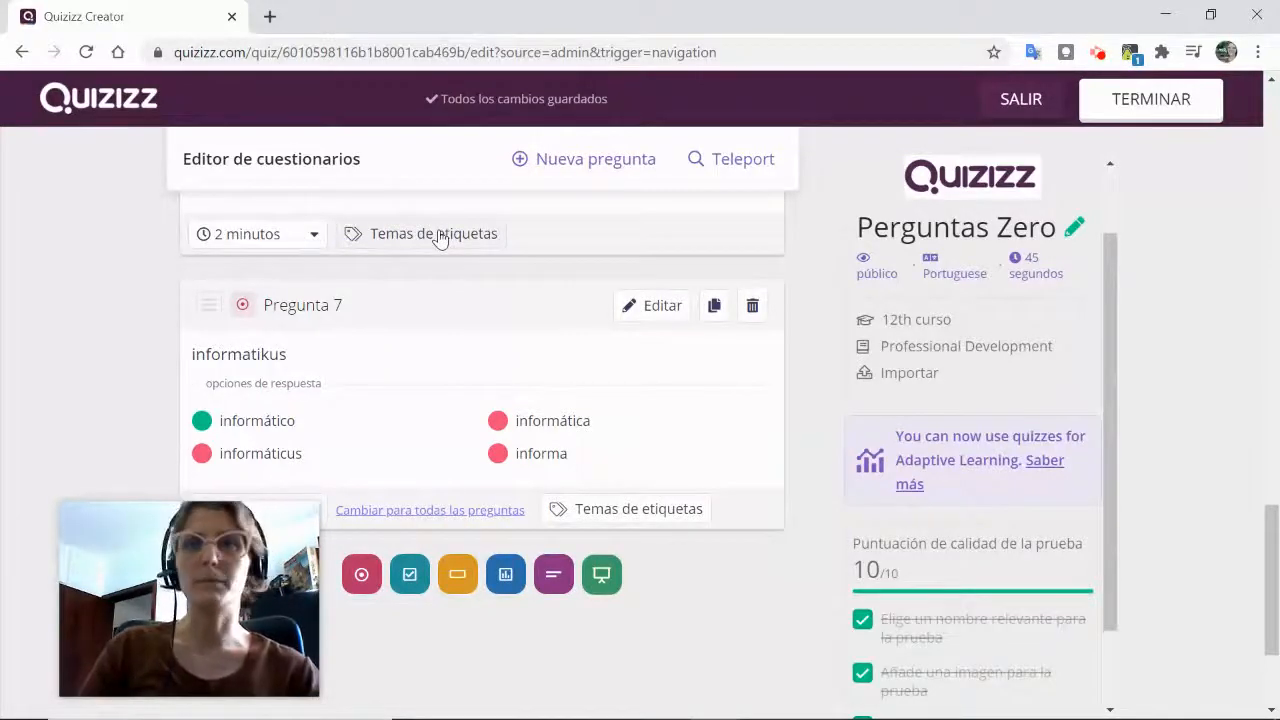
{"action": "left_click", "coordinate": [440, 236]}
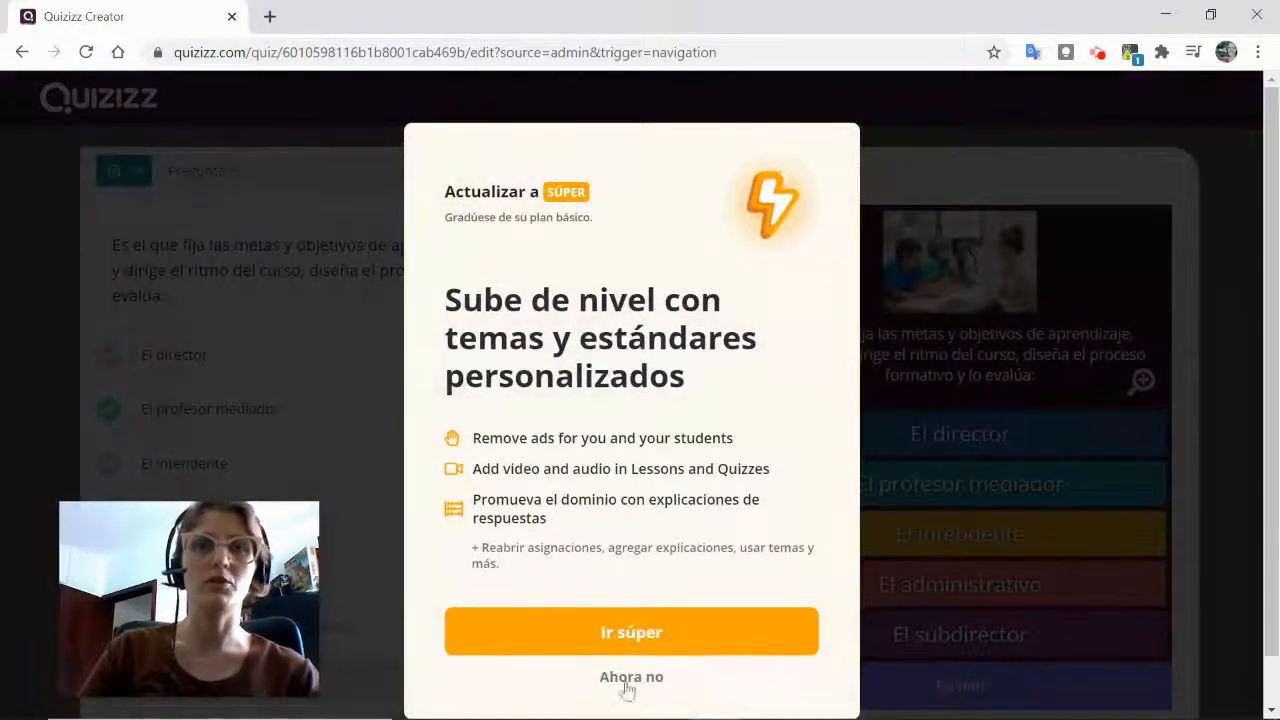
{"action": "left_click", "coordinate": [628, 679]}
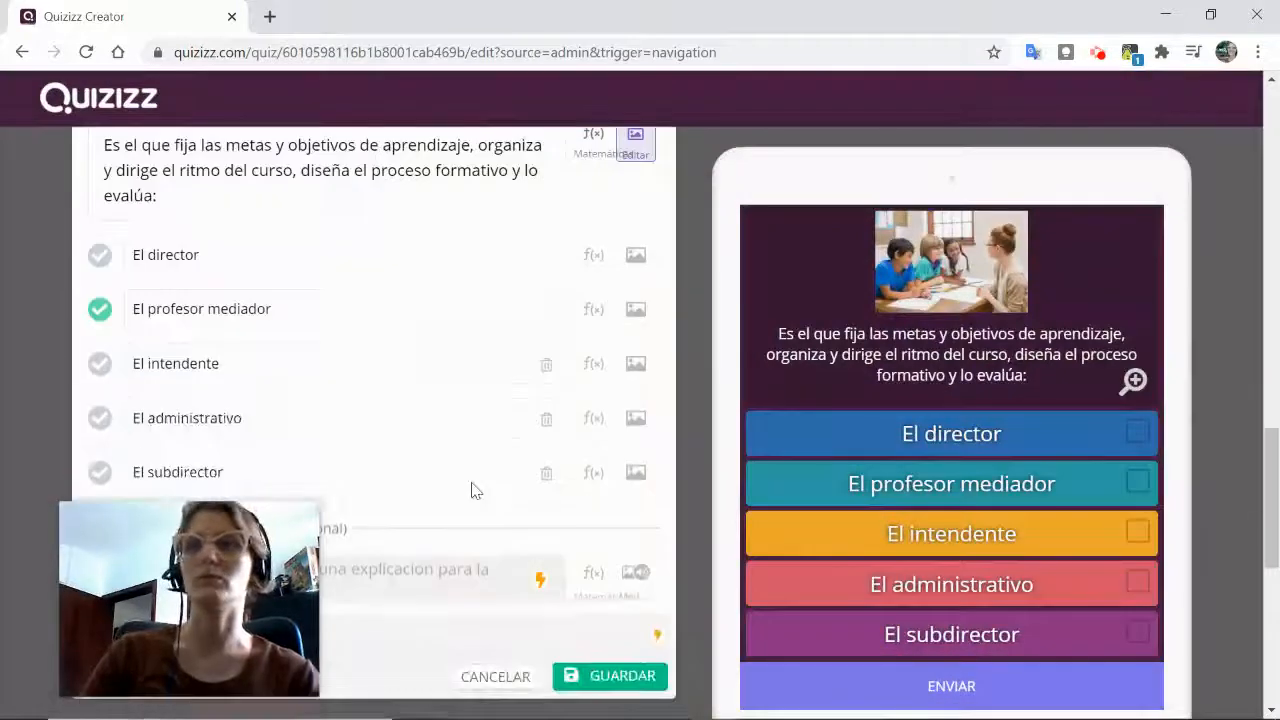
{"action": "scroll", "coordinate": [466, 491], "scroll_direction": "down", "scroll_amount": 3}
{"action": "left_click", "coordinate": [623, 377]}
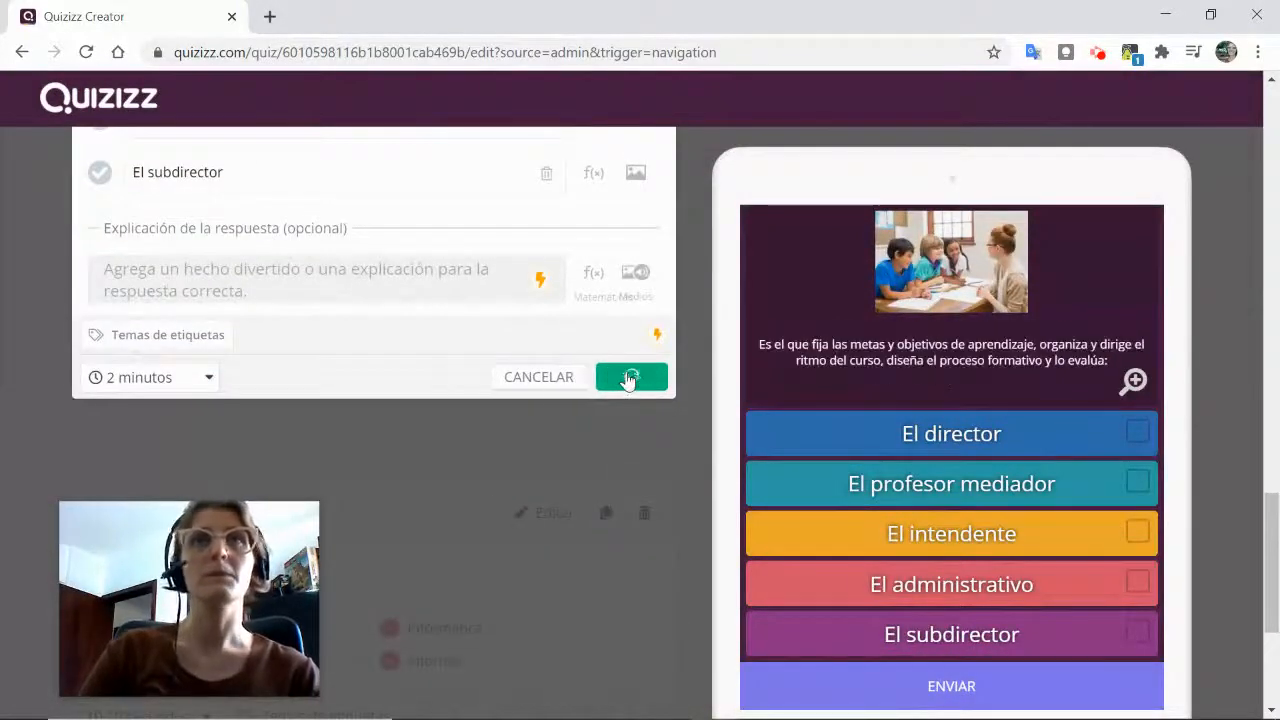
- Finish editing Perguntas Zero and go to its overview page
{"action": "scroll", "coordinate": [654, 390], "scroll_direction": "up", "scroll_amount": 3}
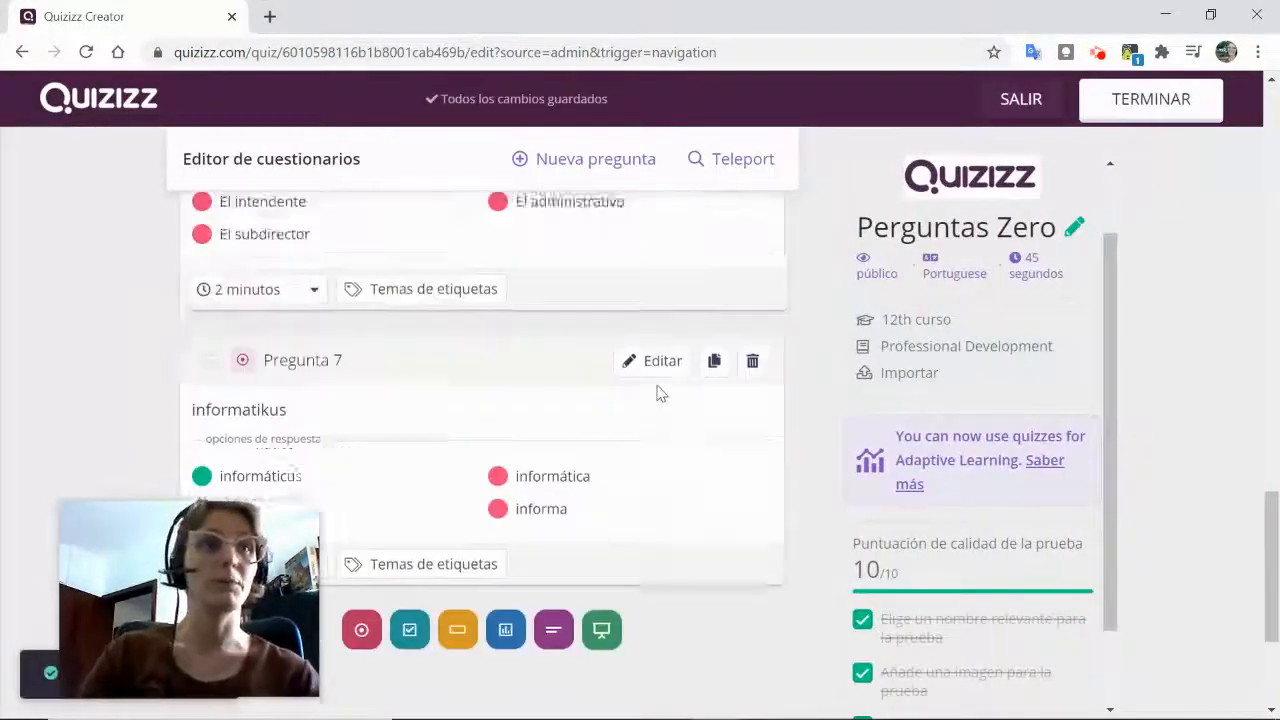
{"action": "left_click", "coordinate": [1151, 104]}
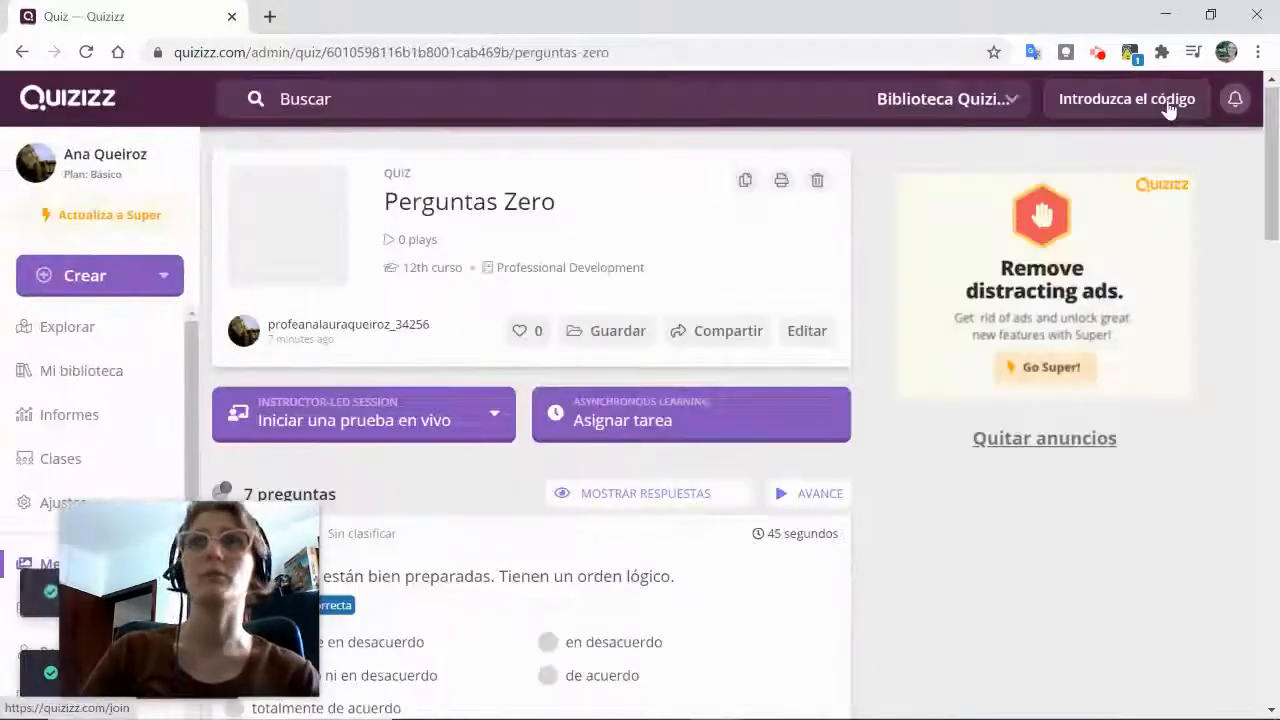
{"action": "left_click_drag", "start_coordinate": [141, 579], "coordinate": [971, 514]}
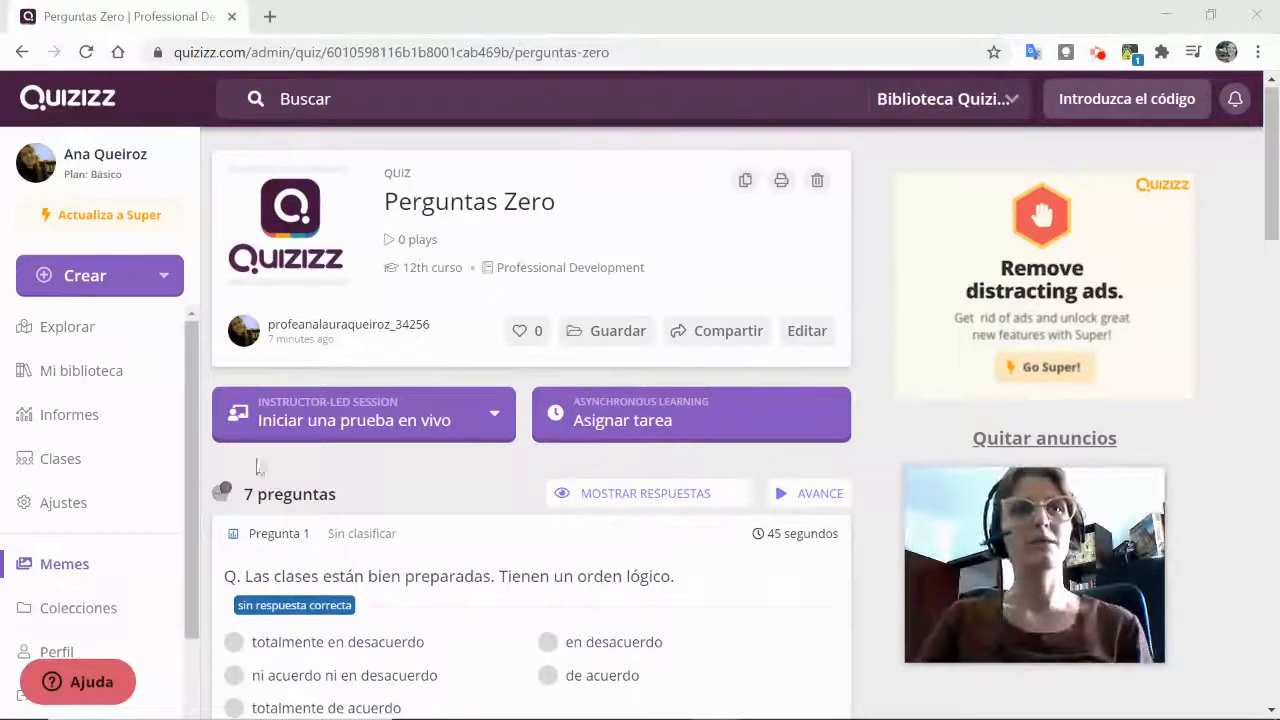
- Examine the live session modes for Perguntas Zero and its assignment settings, from the deadline to the meme sets
{"action": "left_click", "coordinate": [490, 420]}
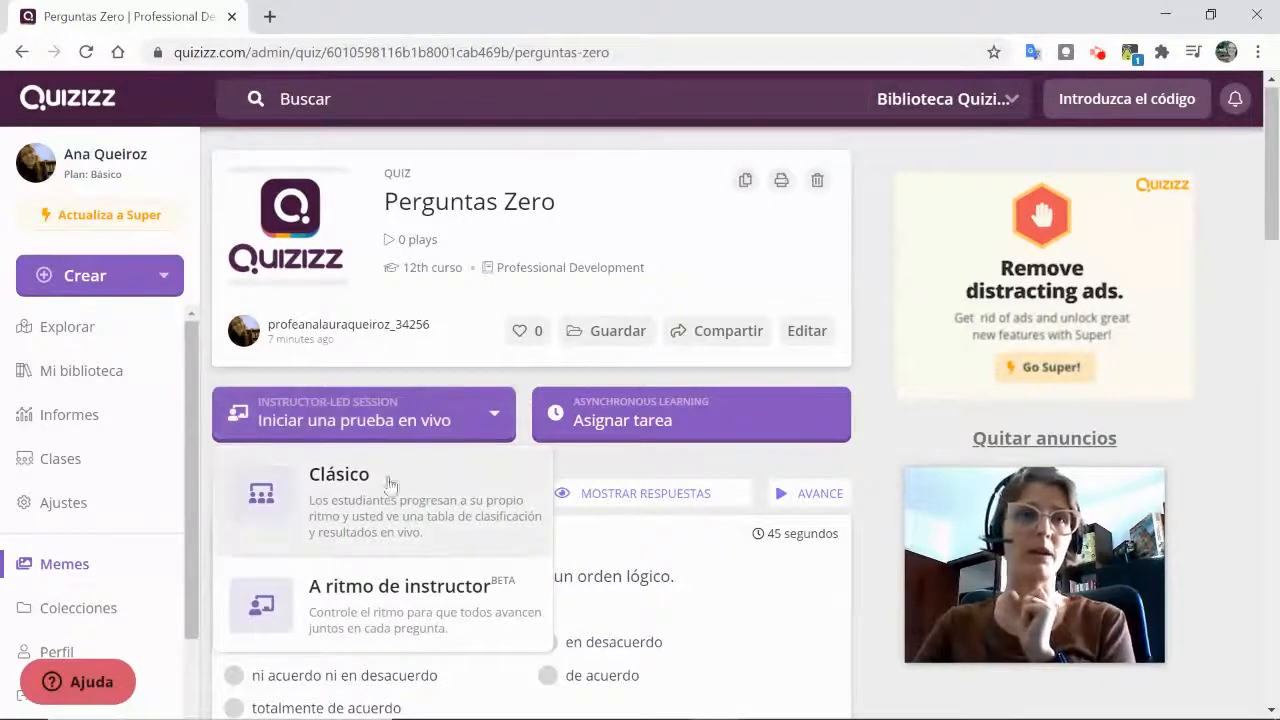
{"action": "left_click", "coordinate": [733, 432]}
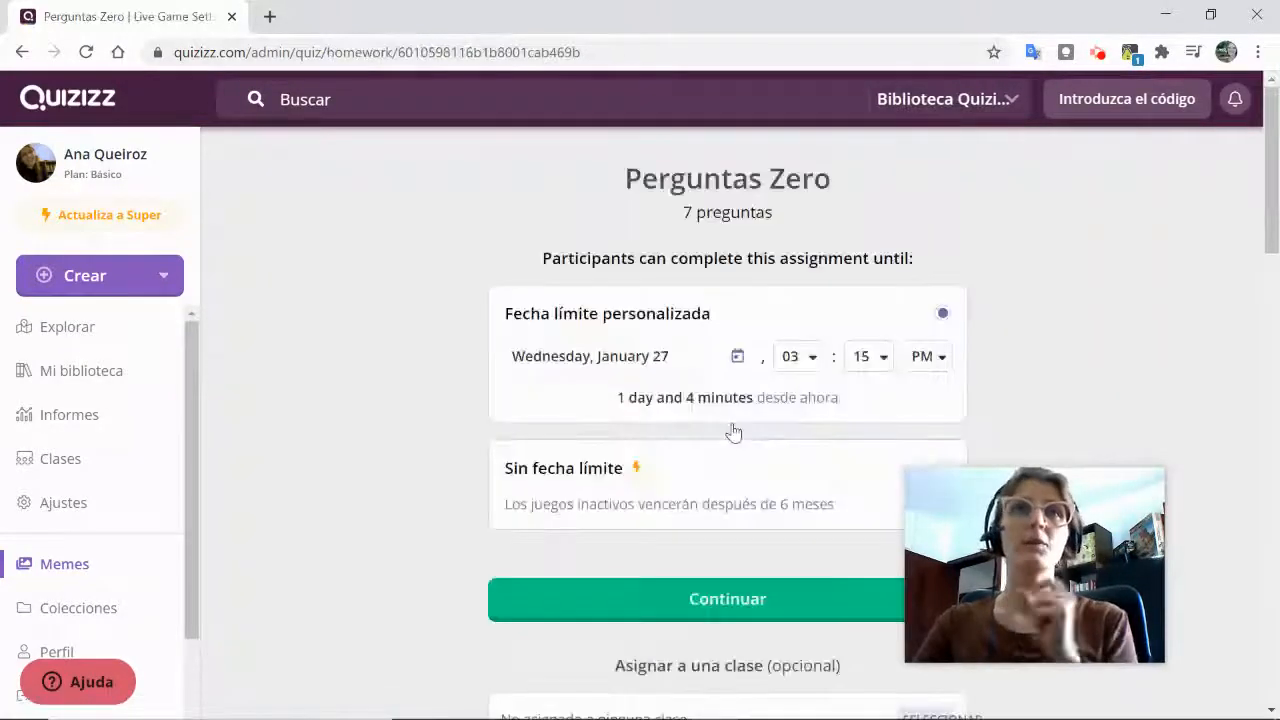
{"action": "scroll", "coordinate": [750, 405], "scroll_direction": "down", "scroll_amount": 12}
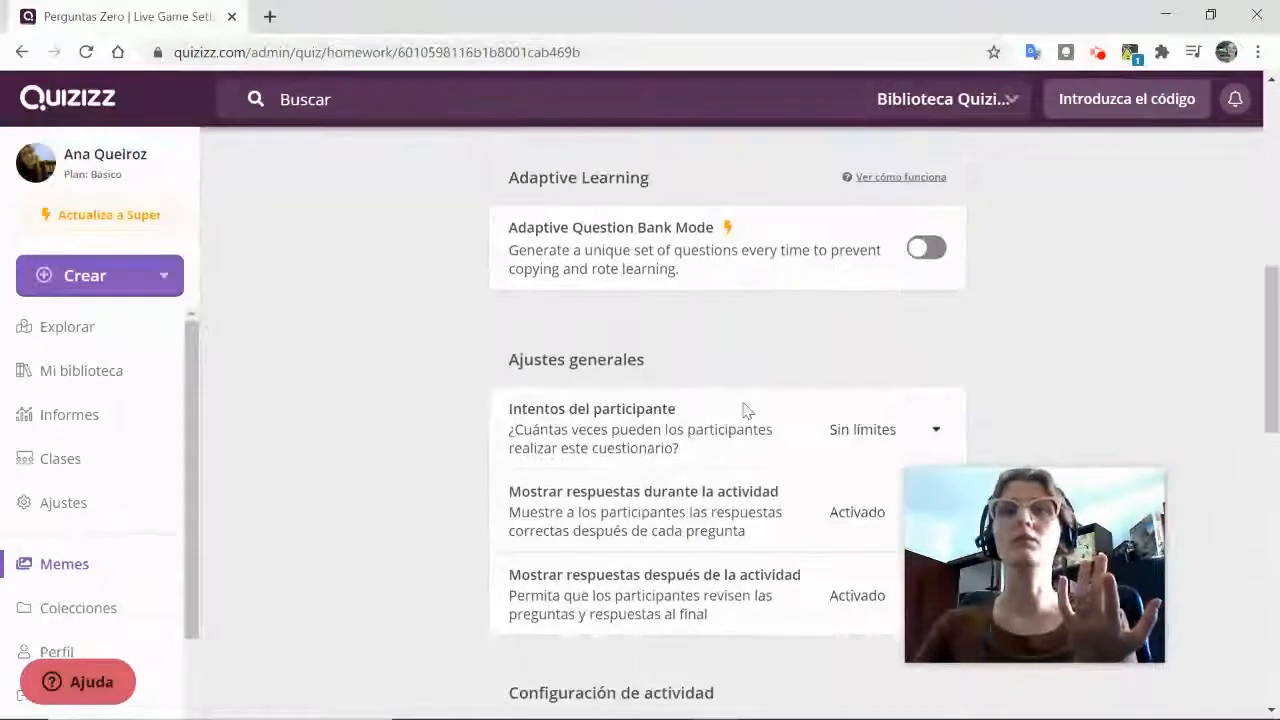
{"action": "scroll", "coordinate": [745, 410], "scroll_direction": "down", "scroll_amount": 5}
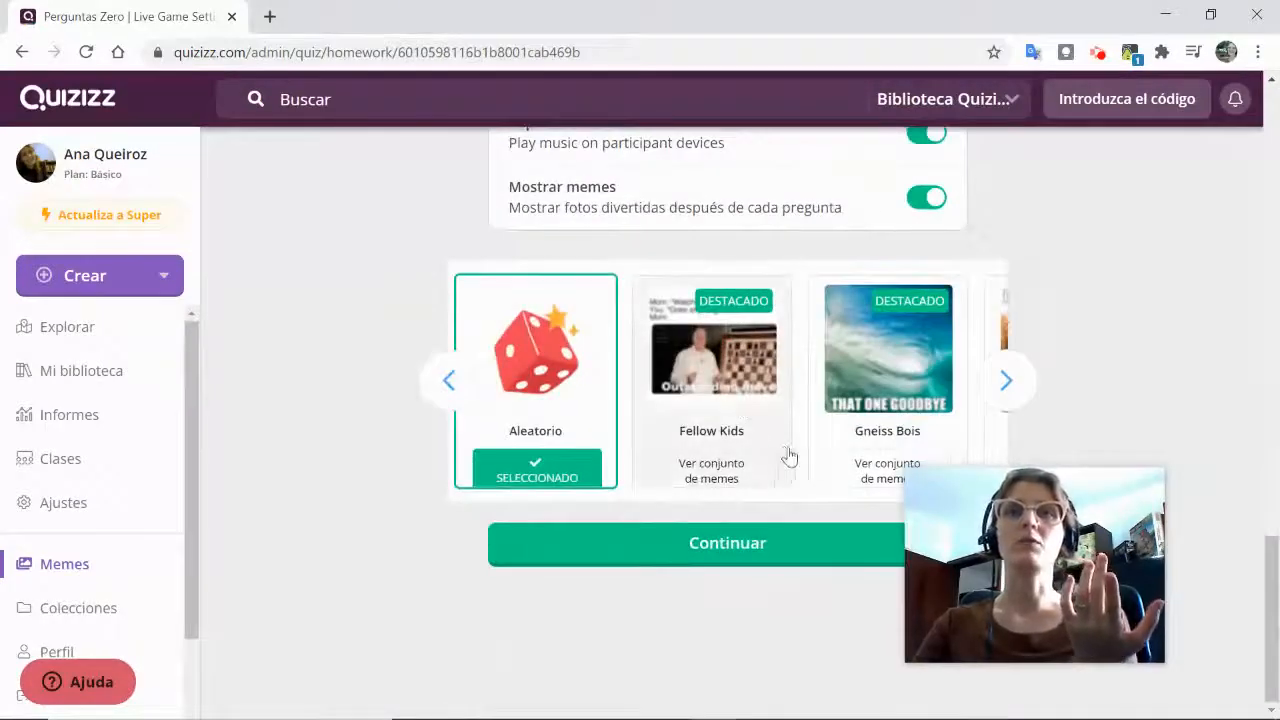
{"action": "scroll", "coordinate": [580, 422], "scroll_direction": "up", "scroll_amount": 15}
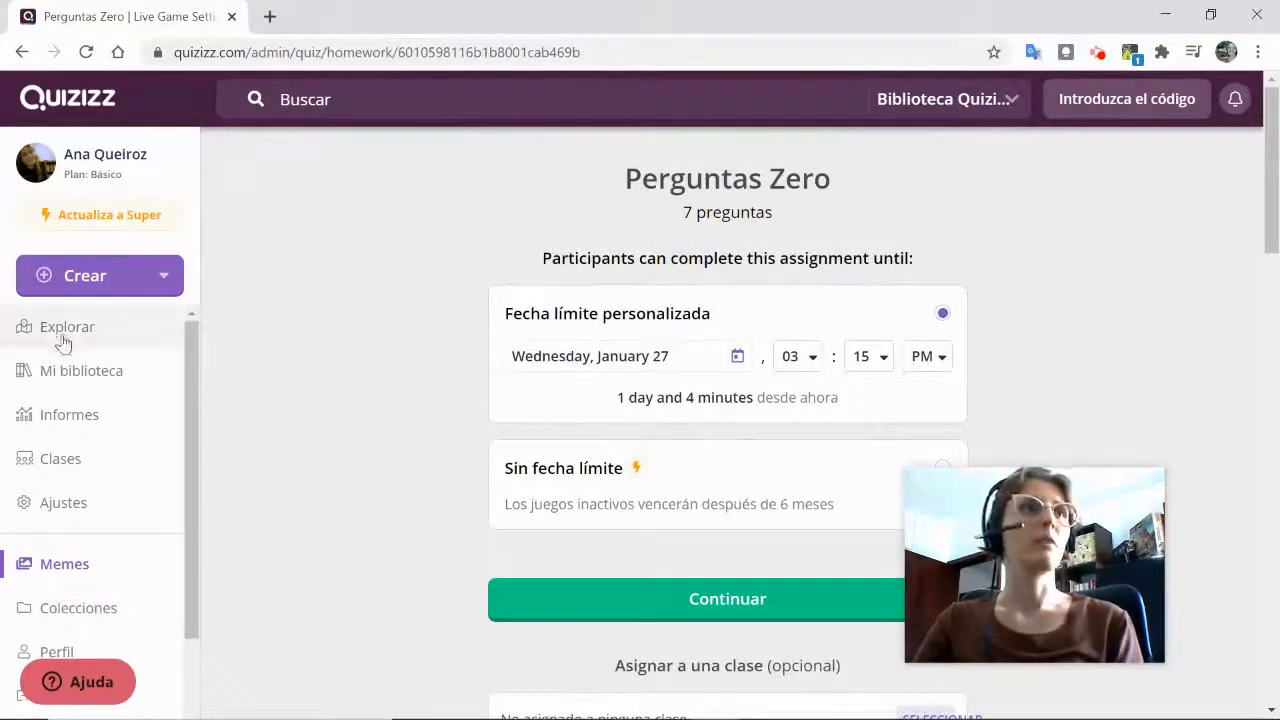
- Save Perguntas Zero from the personal library into a new collection named Professor
{"action": "left_click", "coordinate": [81, 371]}
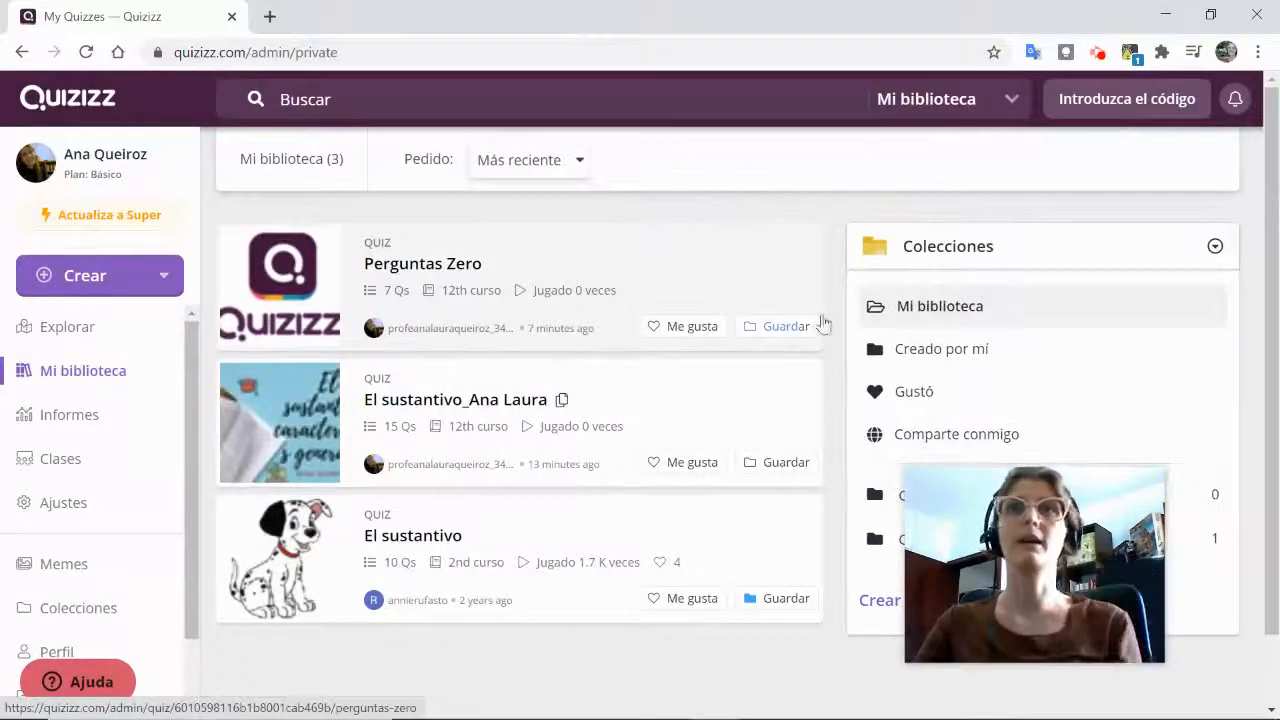
{"action": "scroll", "coordinate": [1020, 443], "scroll_direction": "down", "scroll_amount": 1}
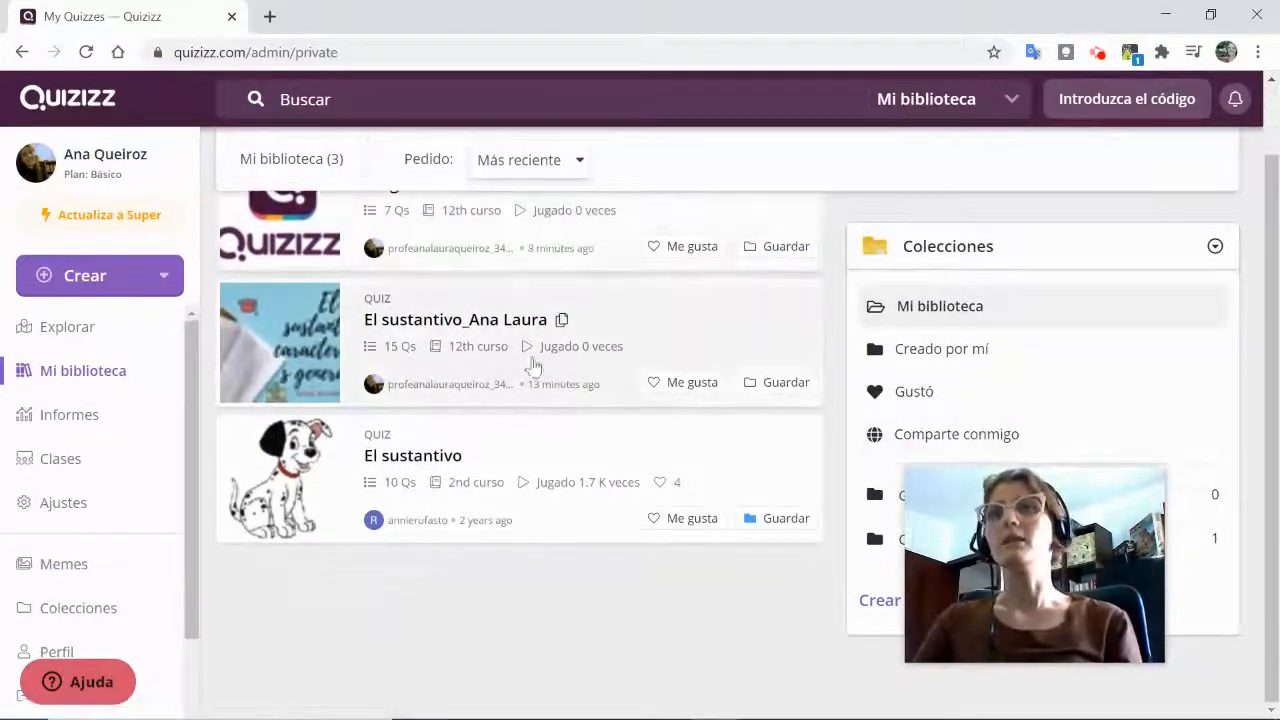
{"action": "scroll", "coordinate": [789, 316], "scroll_direction": "up", "scroll_amount": 1}
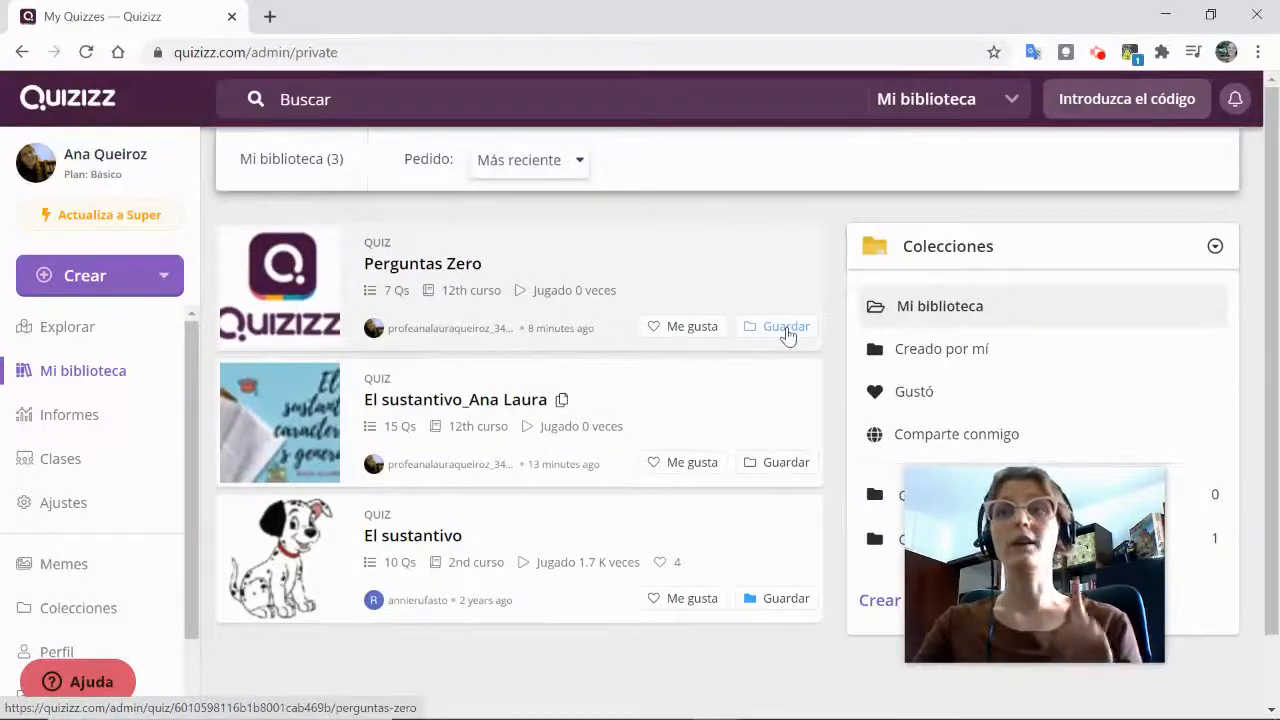
{"action": "left_click", "coordinate": [785, 328]}
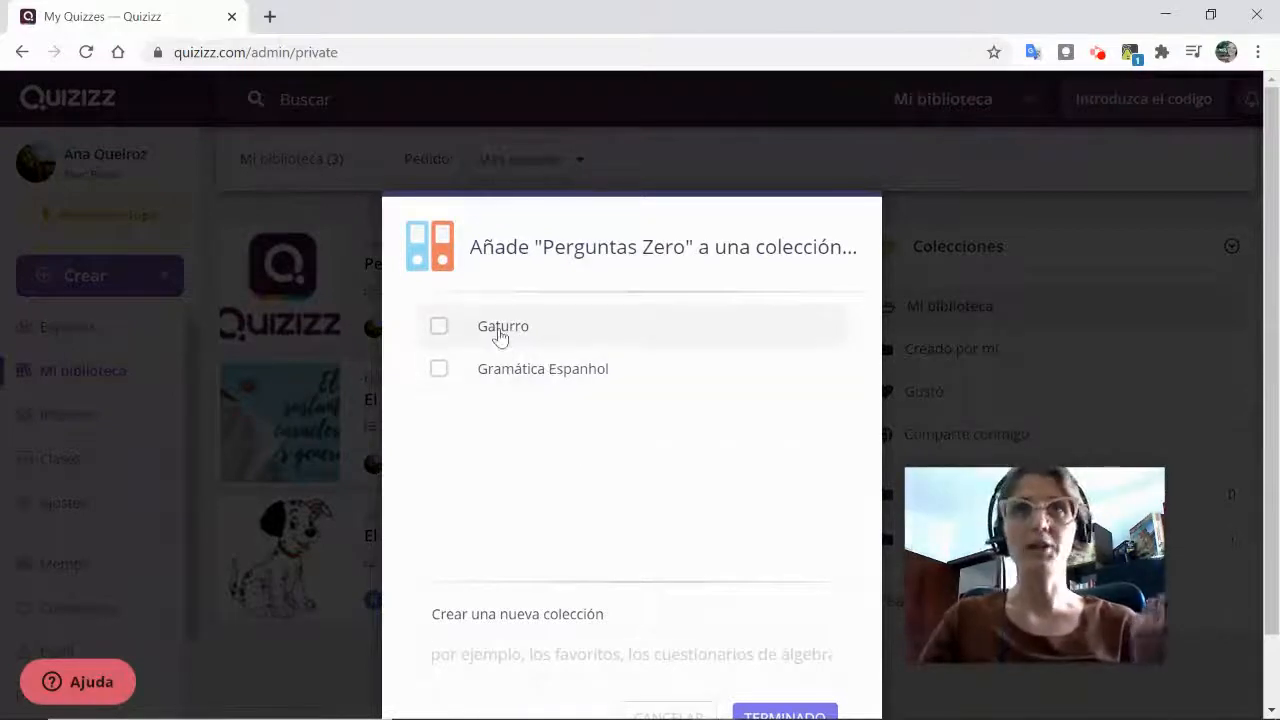
{"action": "left_click", "coordinate": [575, 672]}
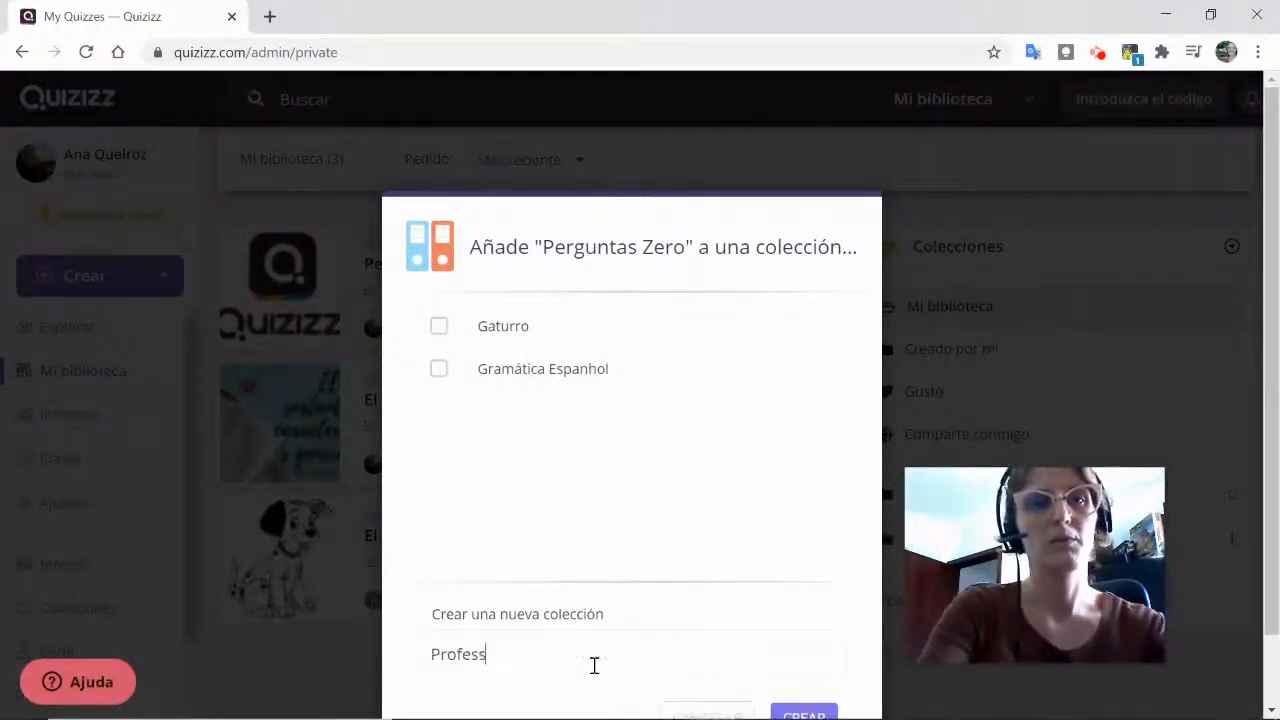
{"action": "scroll", "coordinate": [740, 650], "scroll_direction": "down", "scroll_amount": 1}
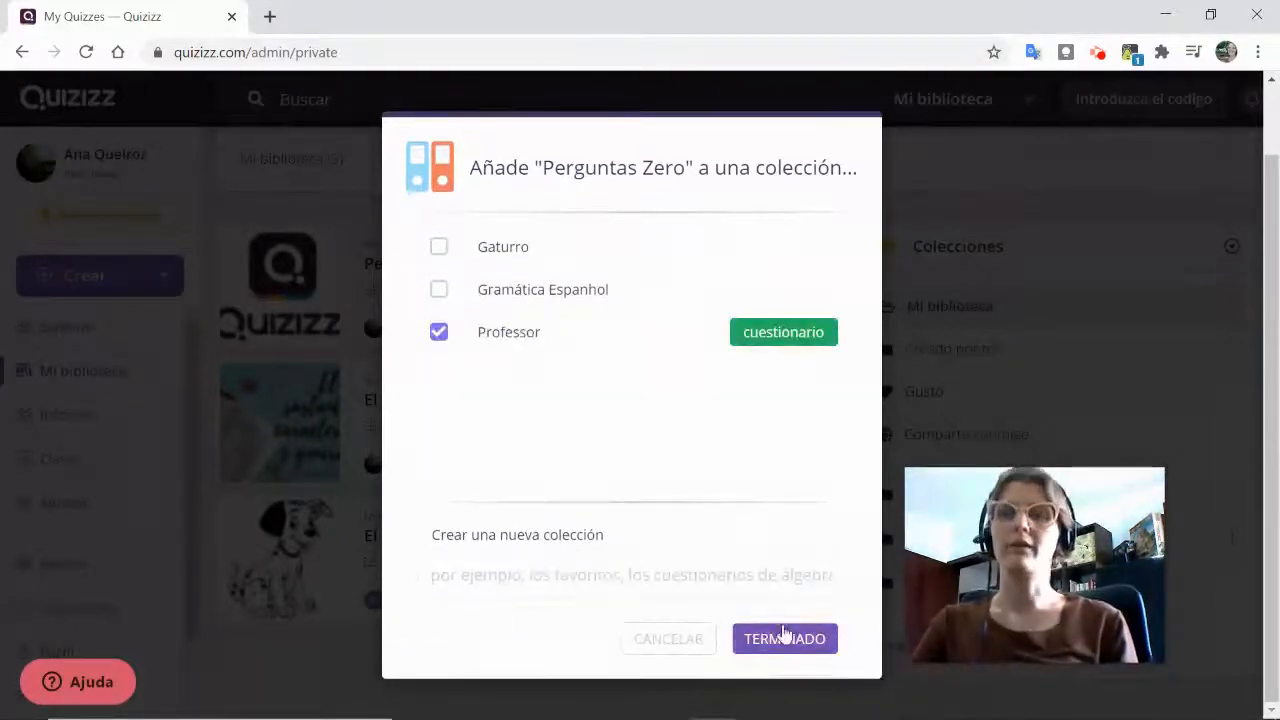
{"action": "left_click", "coordinate": [785, 637]}
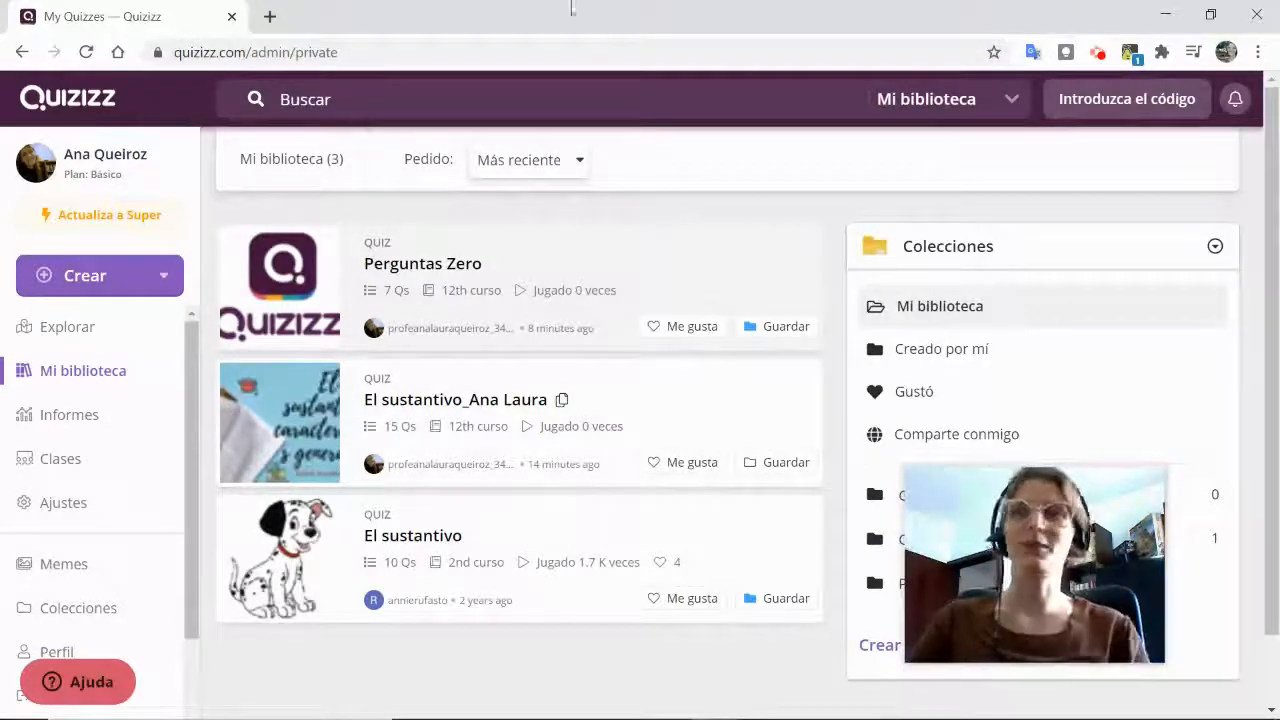
- Create a lesson titled "Apresentação Professor" with the subjects Estudios sociales and Desarrollo profesional, and skip the introductory tour
{"action": "left_click", "coordinate": [140, 275]}
{"action": "left_click", "coordinate": [188, 484]}
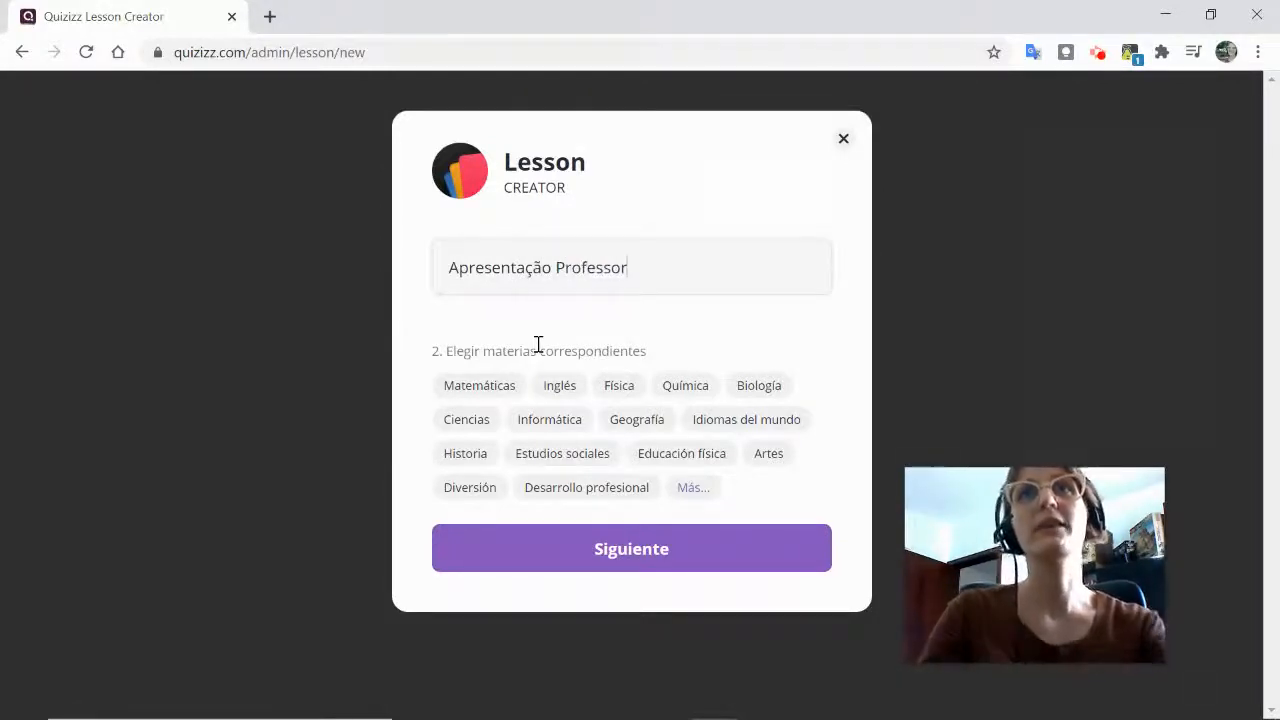
{"action": "left_click", "coordinate": [634, 566]}
{"action": "left_click", "coordinate": [562, 460]}
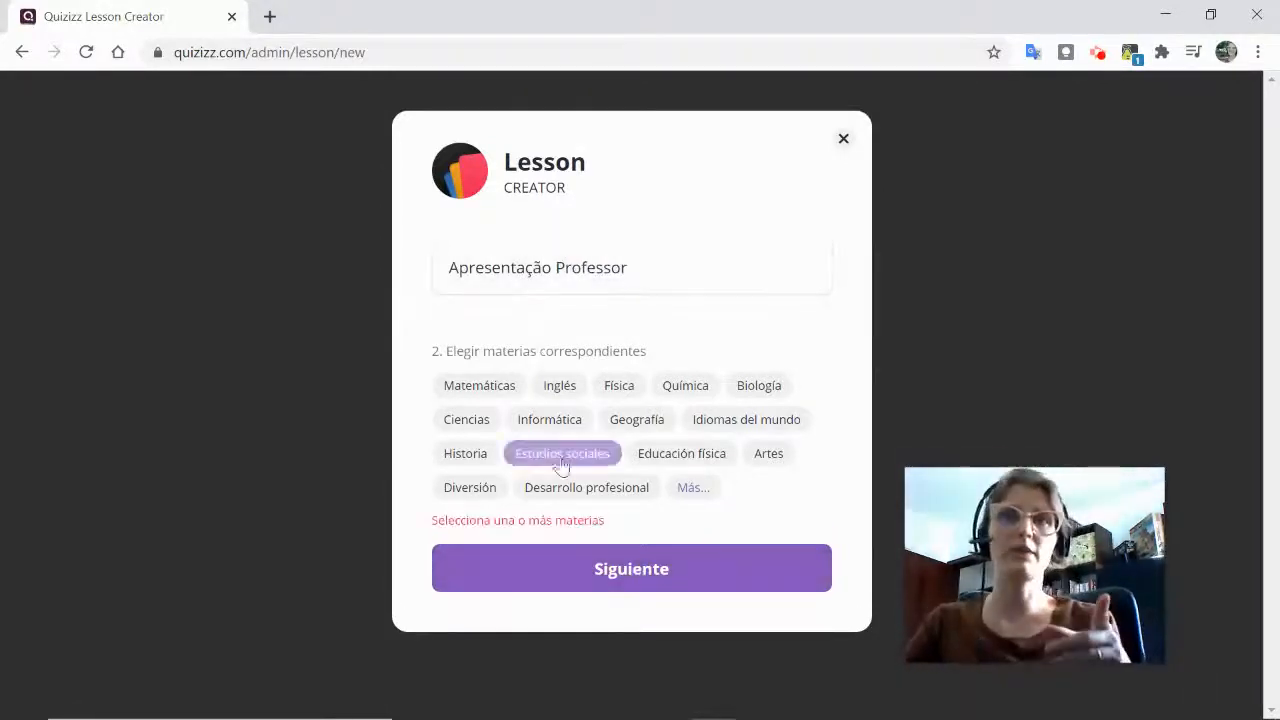
{"action": "left_click", "coordinate": [631, 488]}
{"action": "left_click", "coordinate": [671, 557]}
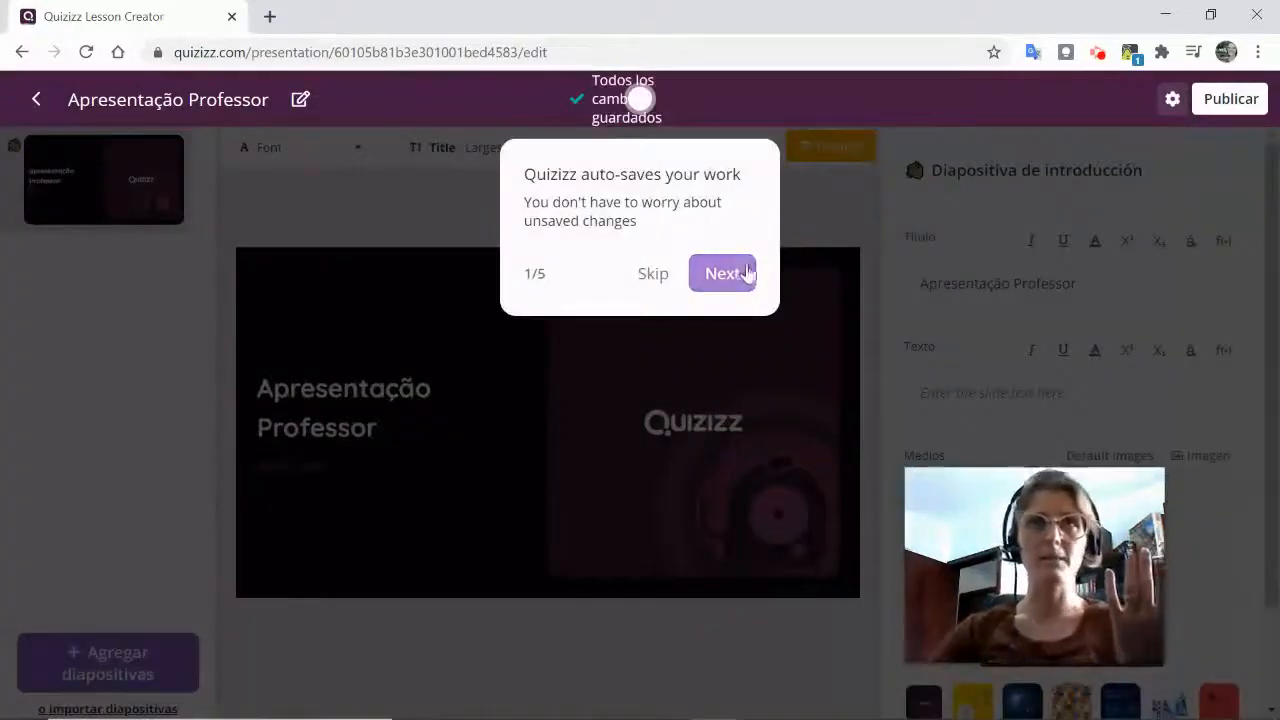
{"action": "left_click", "coordinate": [745, 273]}
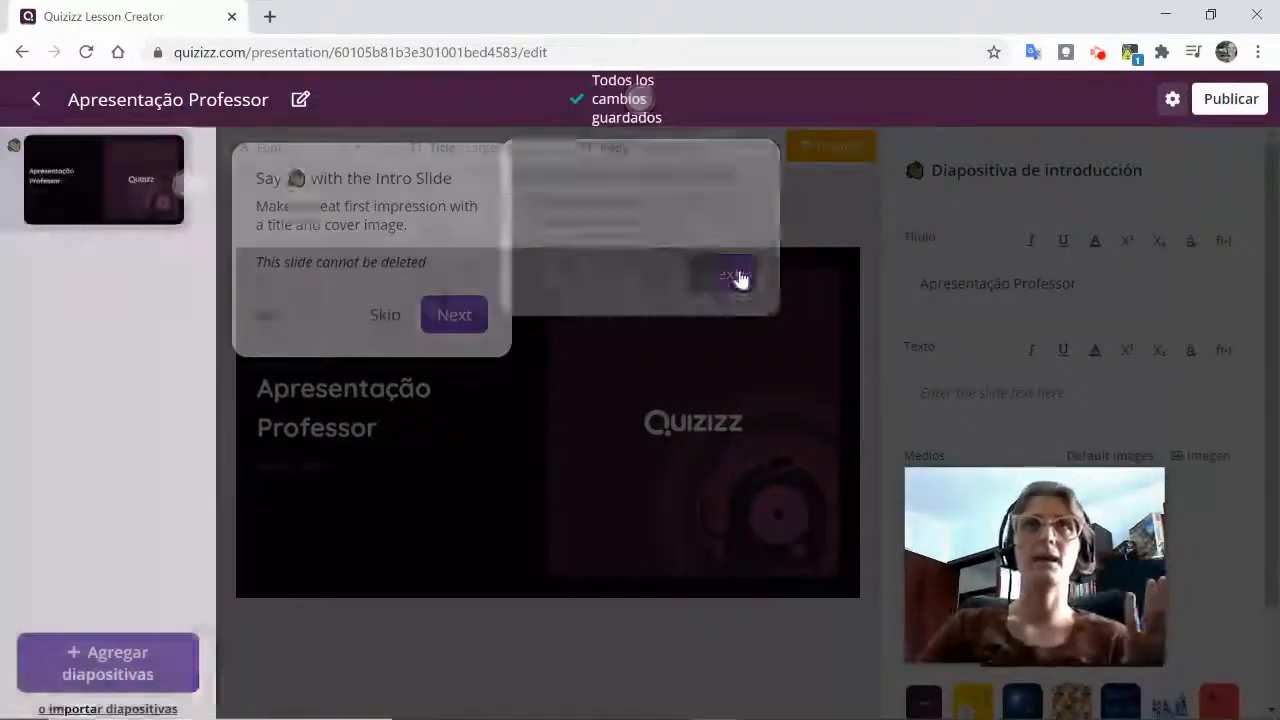
{"action": "left_click", "coordinate": [385, 315]}
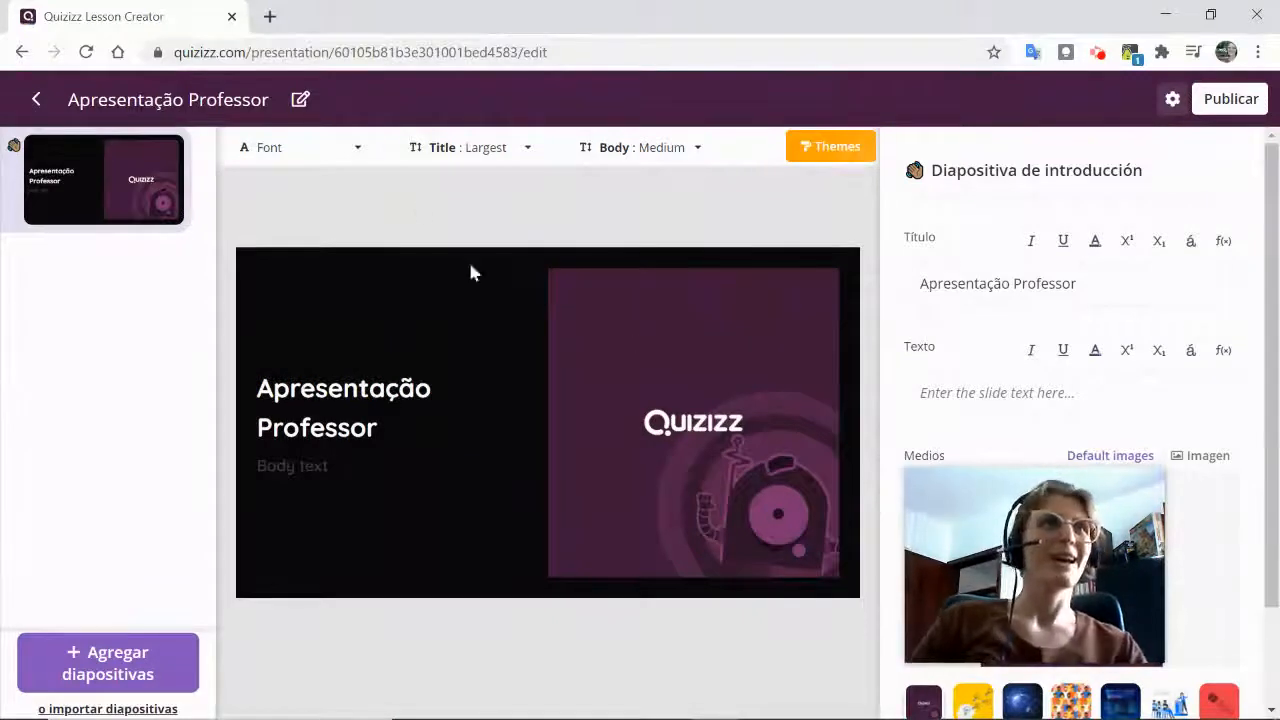
- Look through the font, title size and body size options for the introduction slide
{"action": "left_click", "coordinate": [300, 148]}
{"action": "left_click", "coordinate": [313, 153]}
{"action": "left_click", "coordinate": [468, 151]}
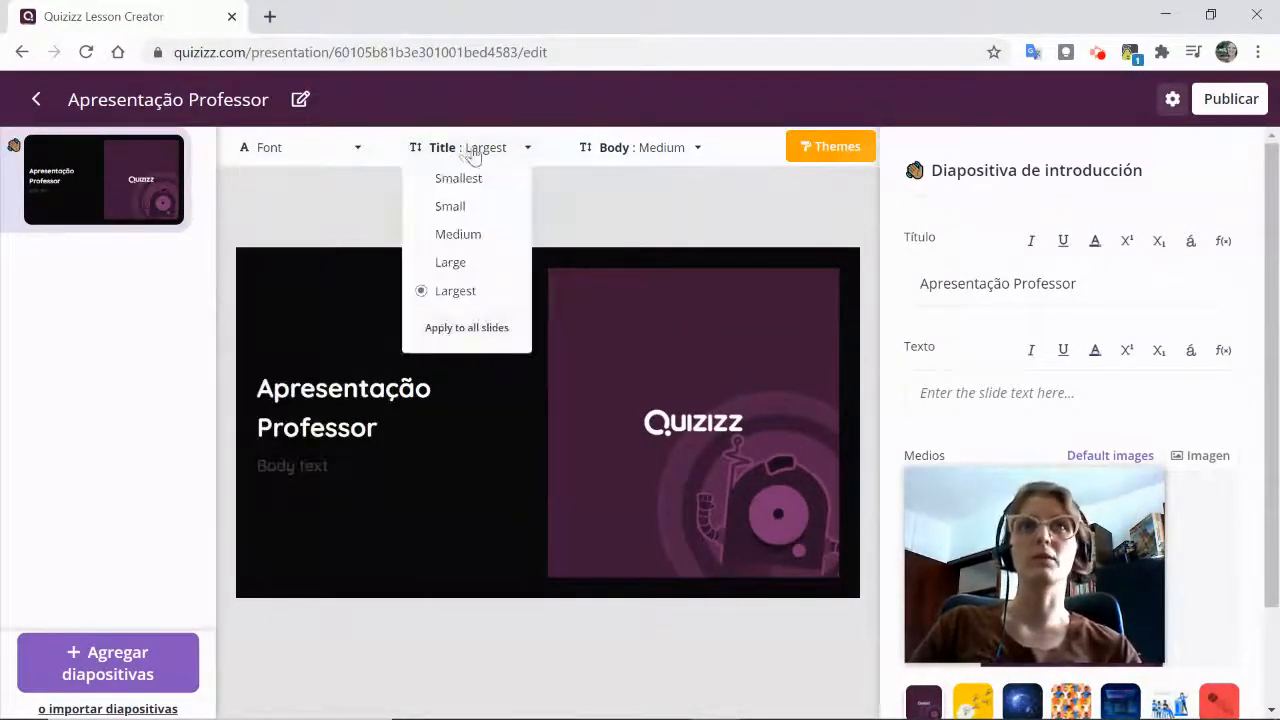
{"action": "left_click", "coordinate": [660, 160]}
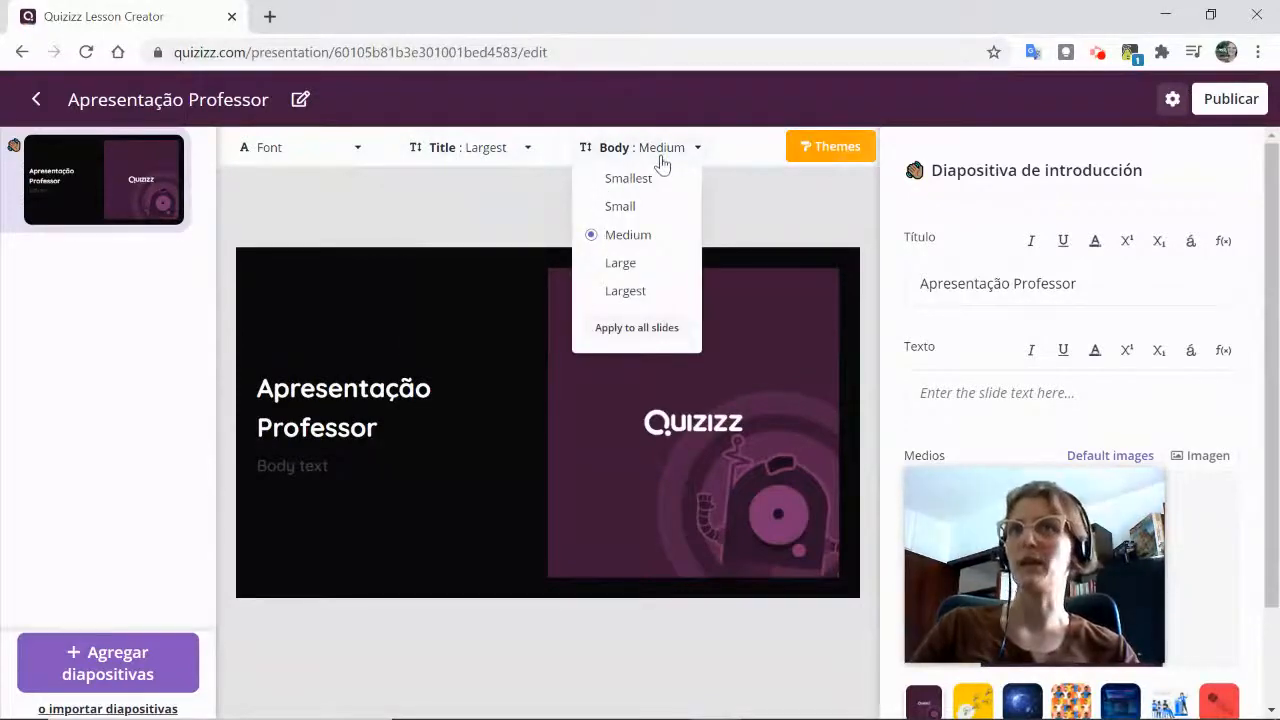
- Preview several colorful, fun, professional and basic theme presets on the introduction slide and leave the themes without applying one
{"action": "left_click", "coordinate": [847, 146]}
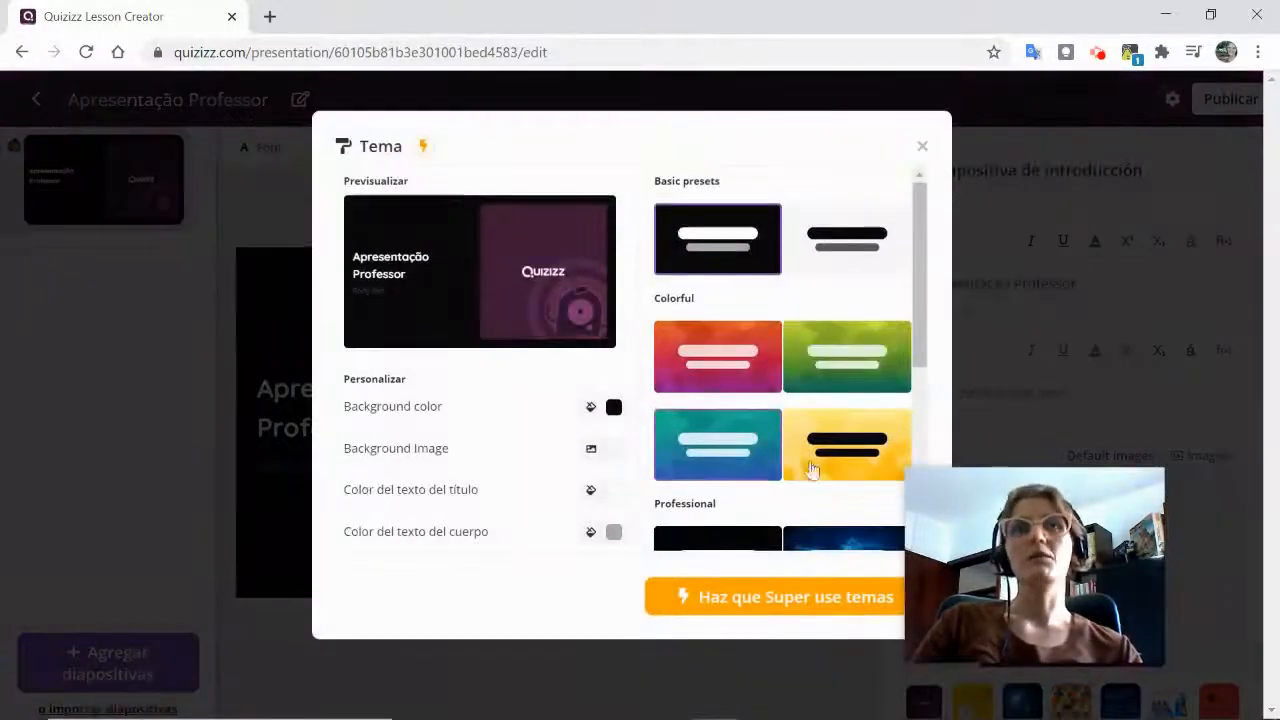
{"action": "scroll", "coordinate": [748, 486], "scroll_direction": "down", "scroll_amount": 3}
{"action": "scroll", "coordinate": [748, 480], "scroll_direction": "up", "scroll_amount": 3}
{"action": "left_click", "coordinate": [743, 377]}
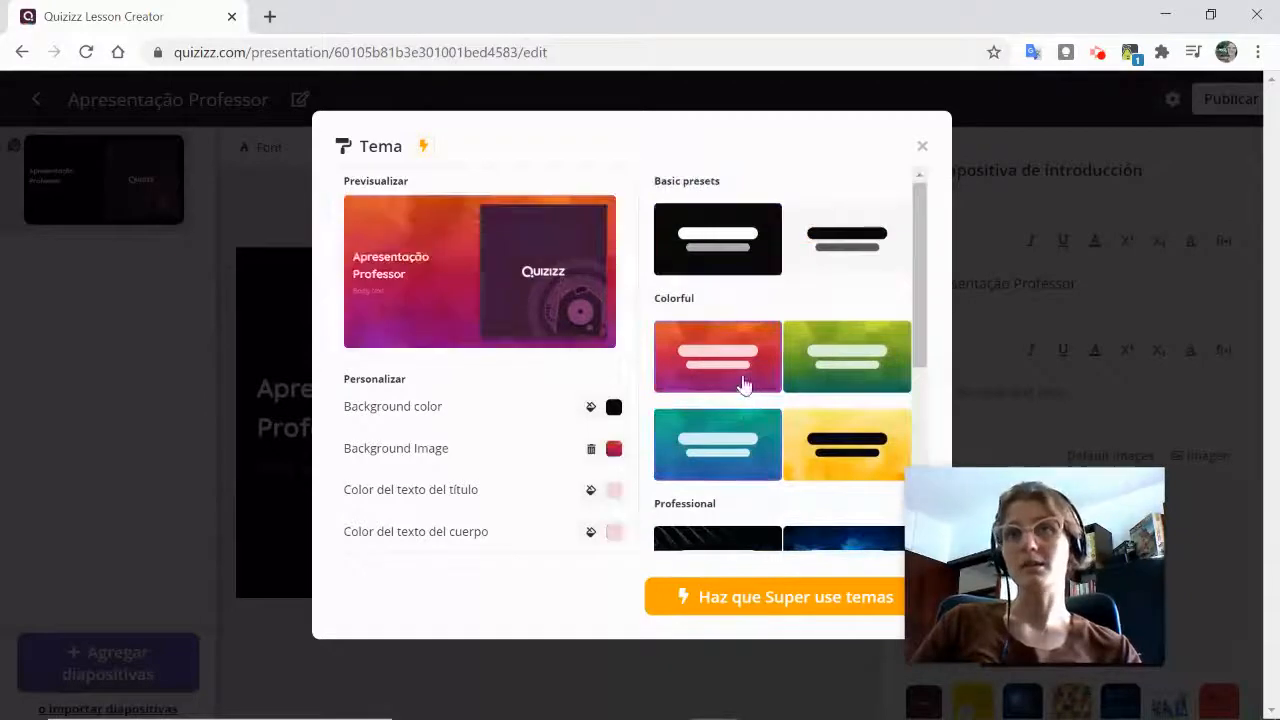
{"action": "scroll", "coordinate": [740, 450], "scroll_direction": "down", "scroll_amount": 4}
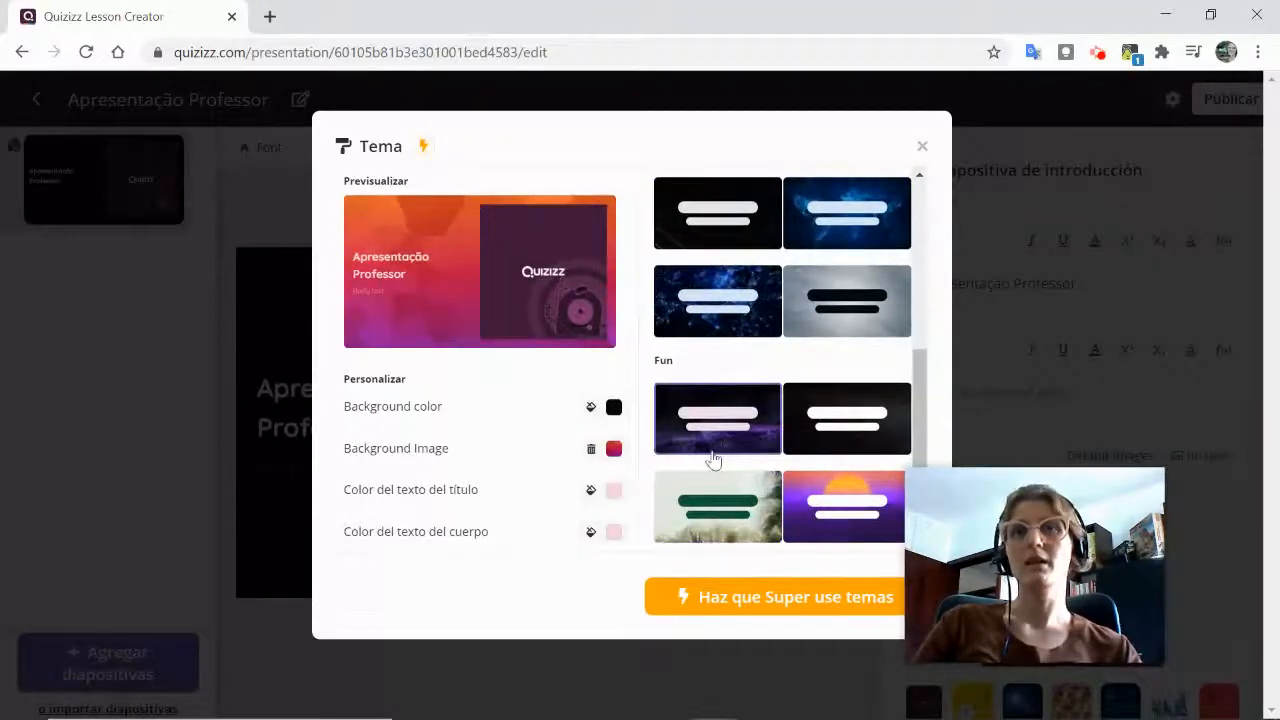
{"action": "left_click", "coordinate": [710, 440]}
{"action": "left_click", "coordinate": [722, 305]}
{"action": "left_click", "coordinate": [716, 250]}
{"action": "scroll", "coordinate": [705, 356], "scroll_direction": "up", "scroll_amount": 4}
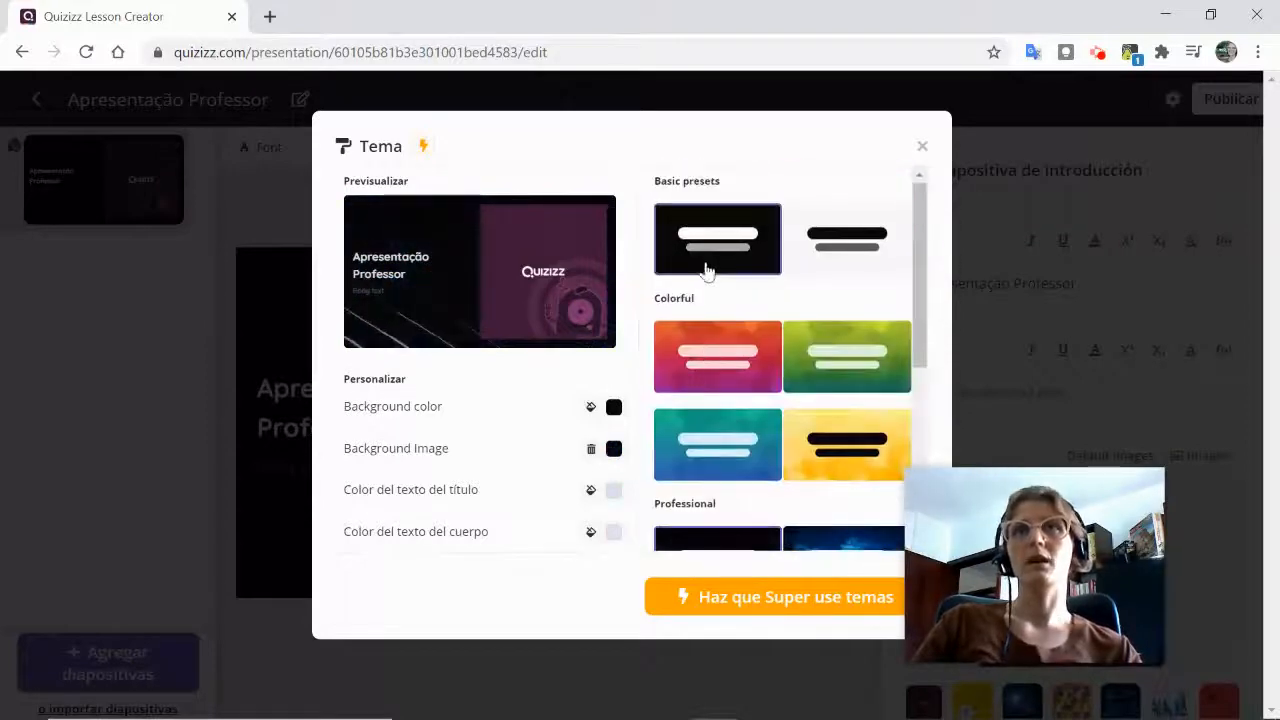
{"action": "left_click", "coordinate": [848, 248]}
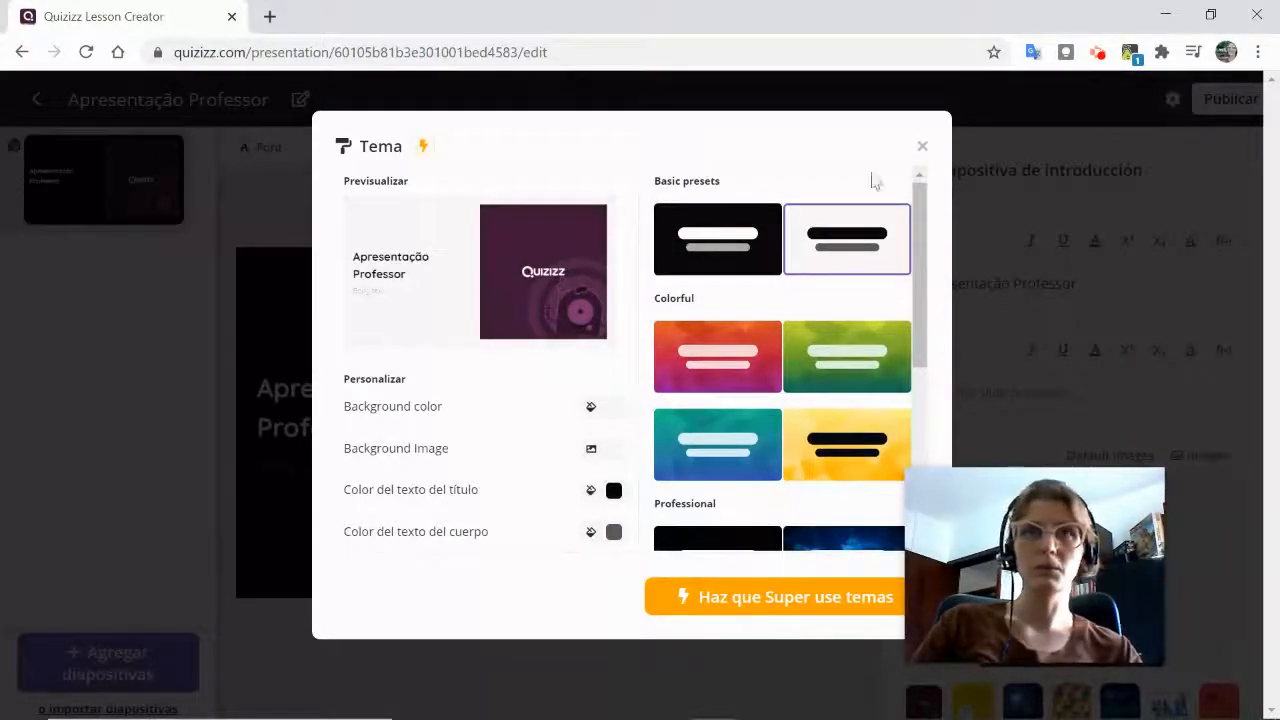
{"action": "left_click", "coordinate": [922, 148]}
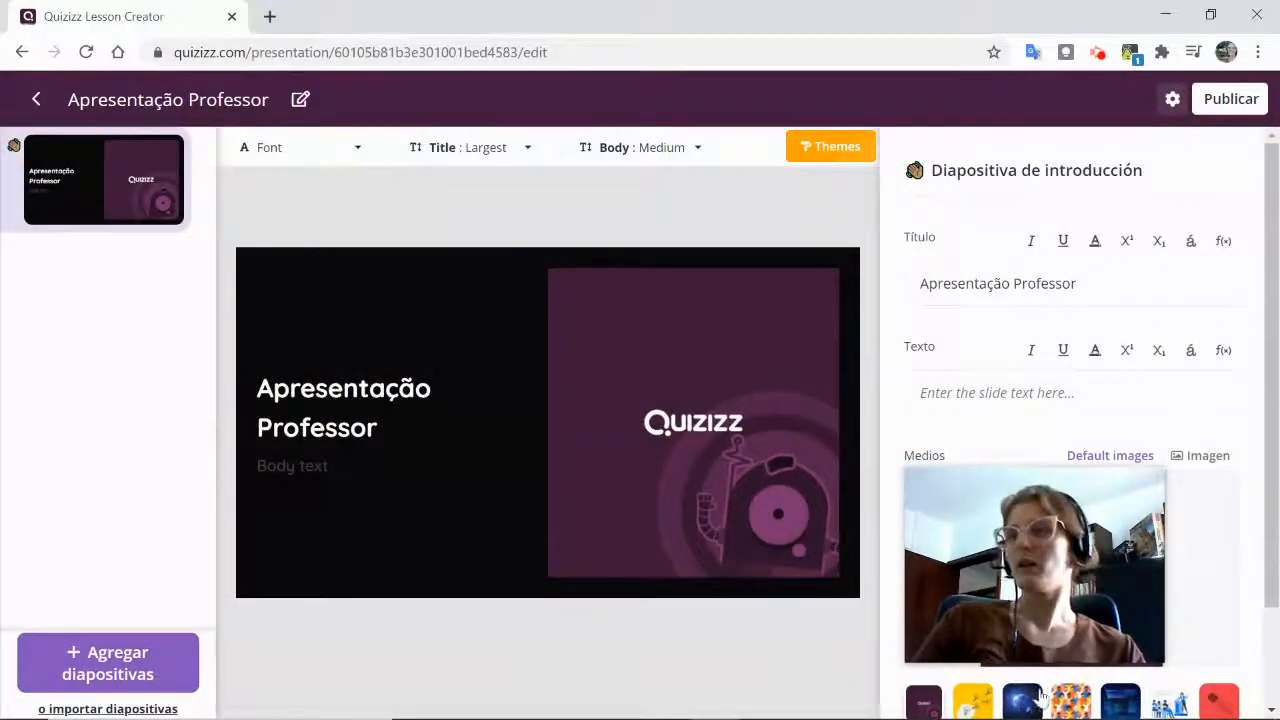
- Try several default images on the introduction slide and choose the yellow one with the head and light bulbs
{"action": "scroll", "coordinate": [1040, 697], "scroll_direction": "down", "scroll_amount": 2}
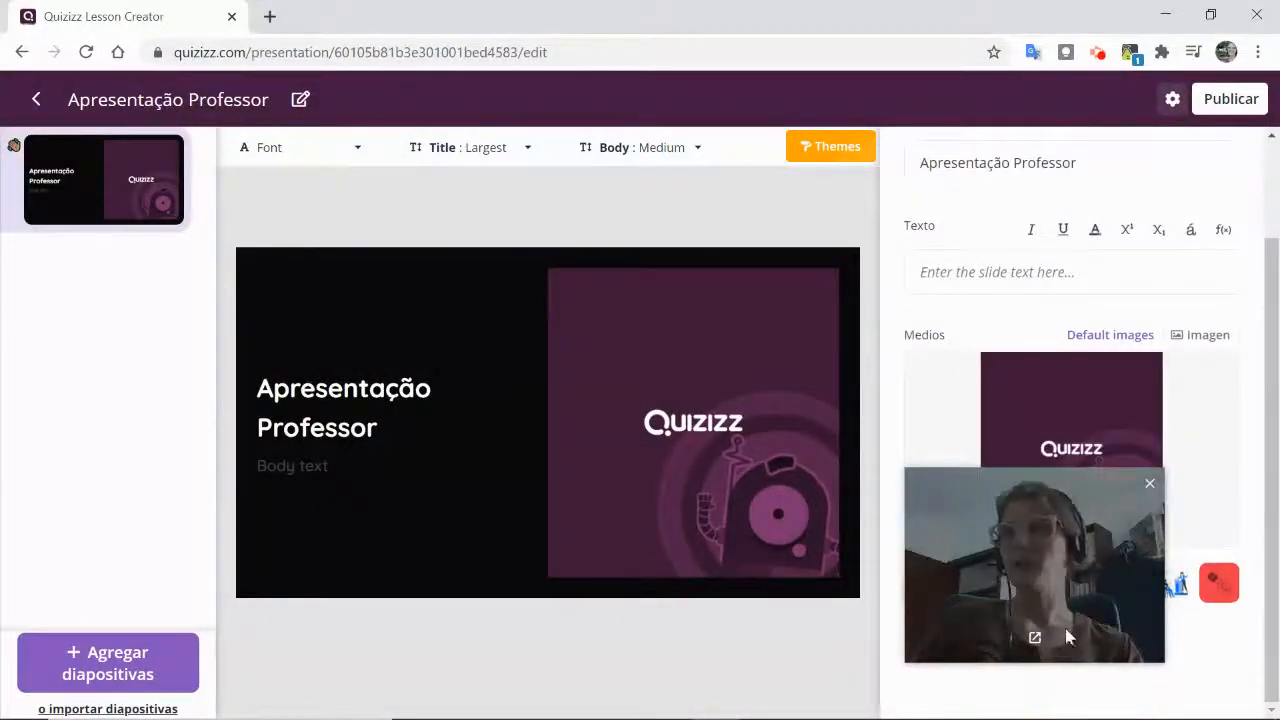
{"action": "left_click_drag", "start_coordinate": [1068, 637], "coordinate": [170, 425]}
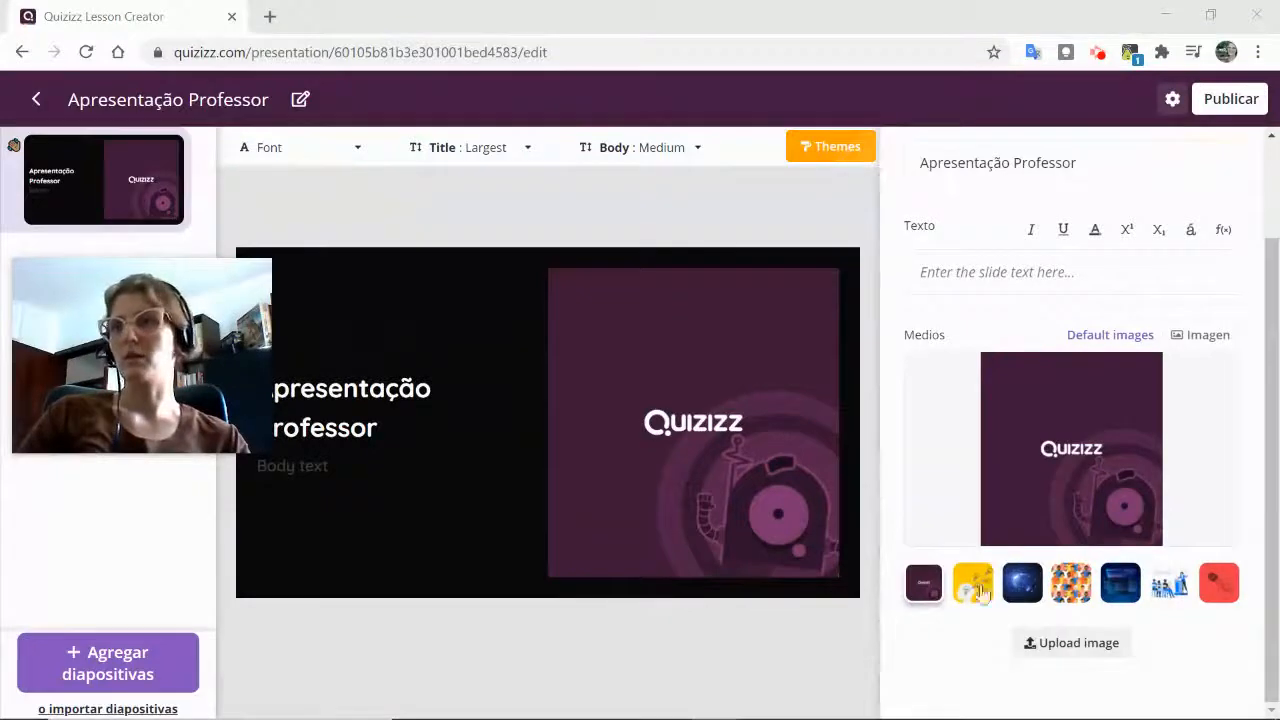
{"action": "left_click", "coordinate": [1209, 588]}
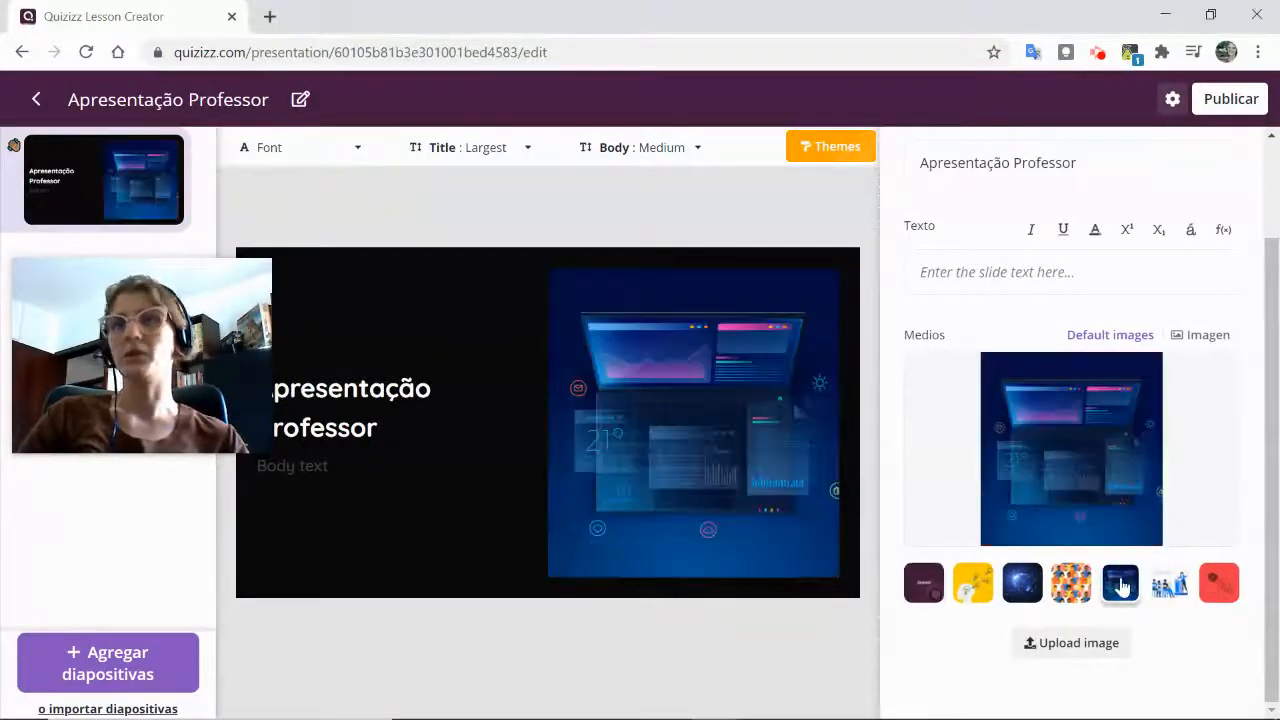
{"action": "left_click", "coordinate": [1222, 590]}
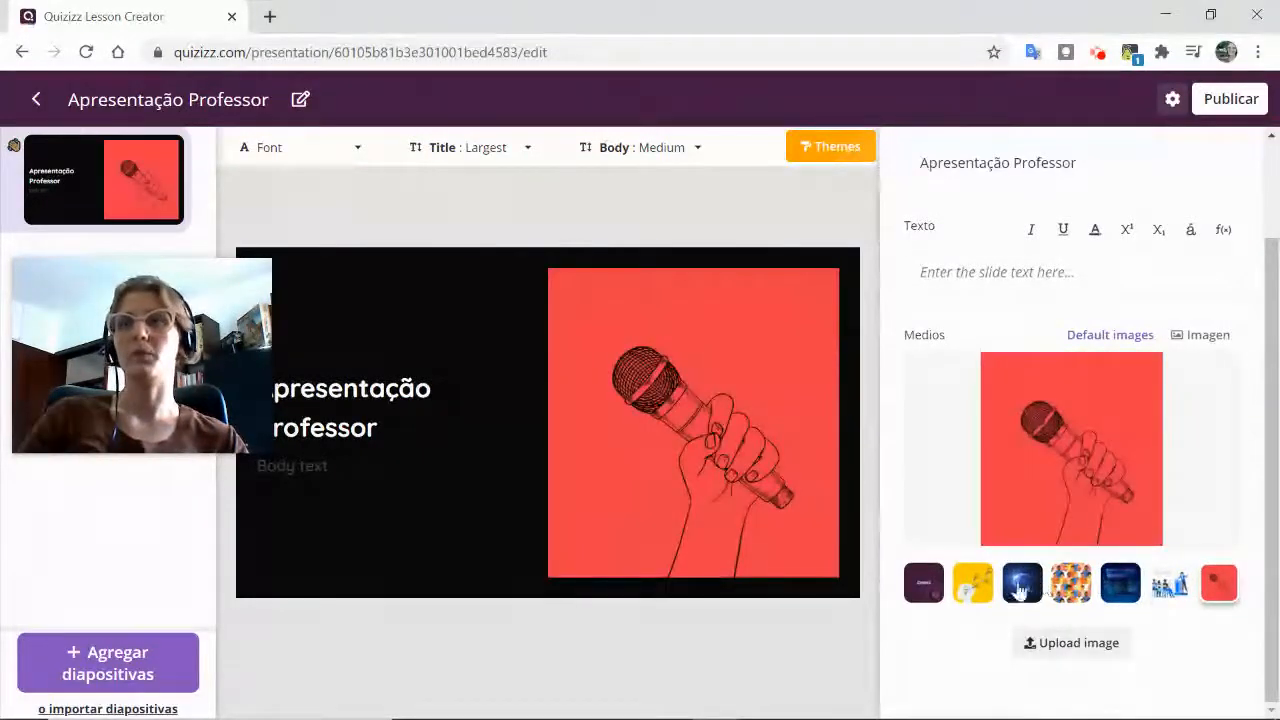
{"action": "left_click", "coordinate": [1022, 585]}
{"action": "left_click", "coordinate": [985, 588]}
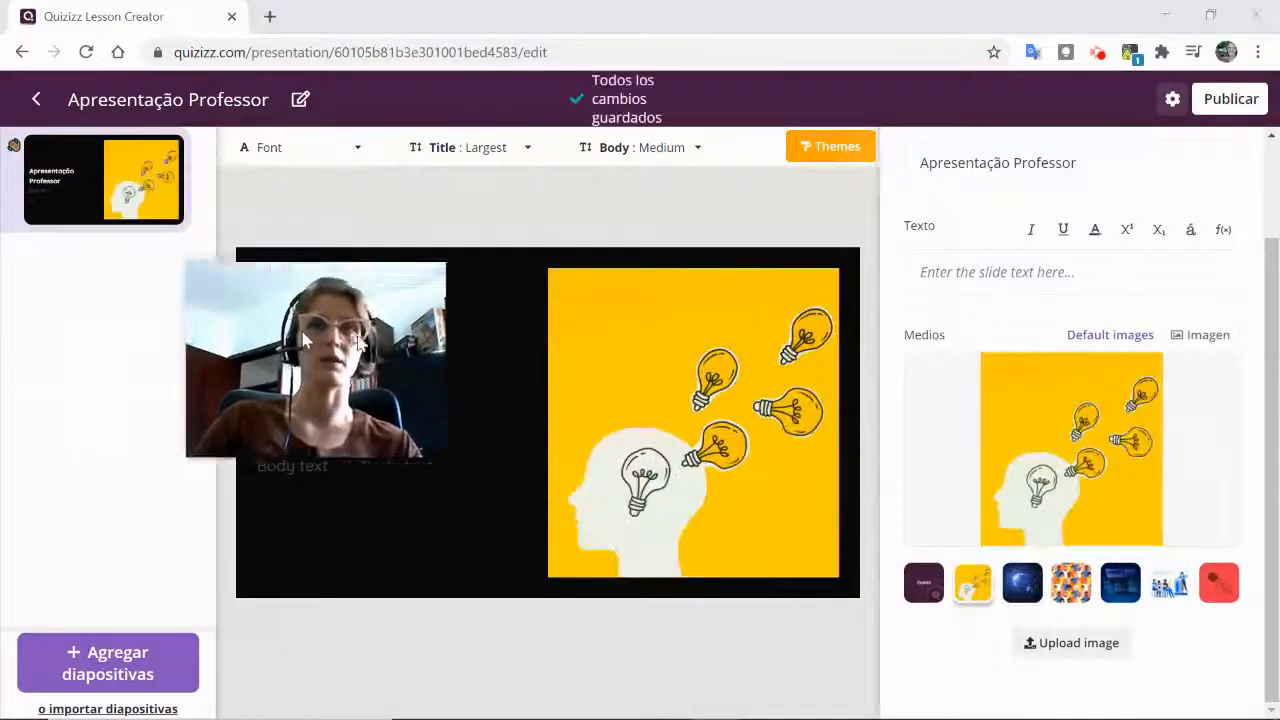
- Add a fill-in-the-blank question slide (Rellenar el espacio en blanco) after the introduction slide
{"action": "left_click", "coordinate": [130, 662]}
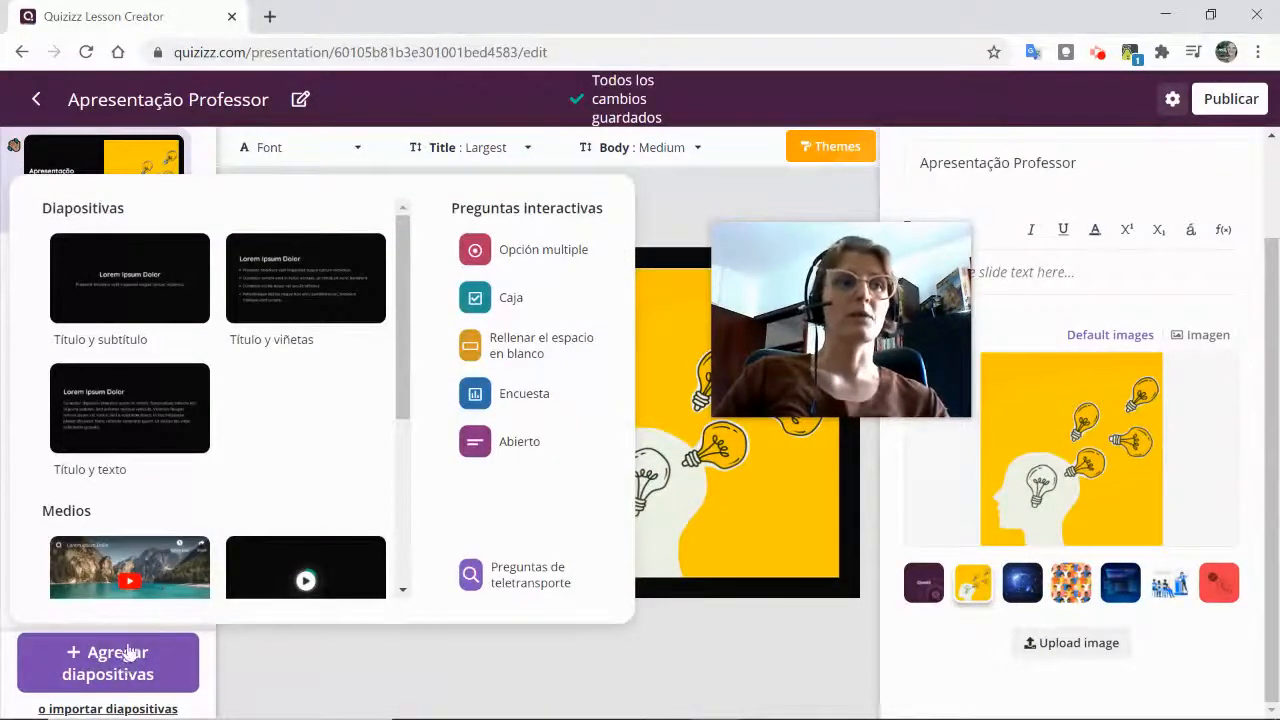
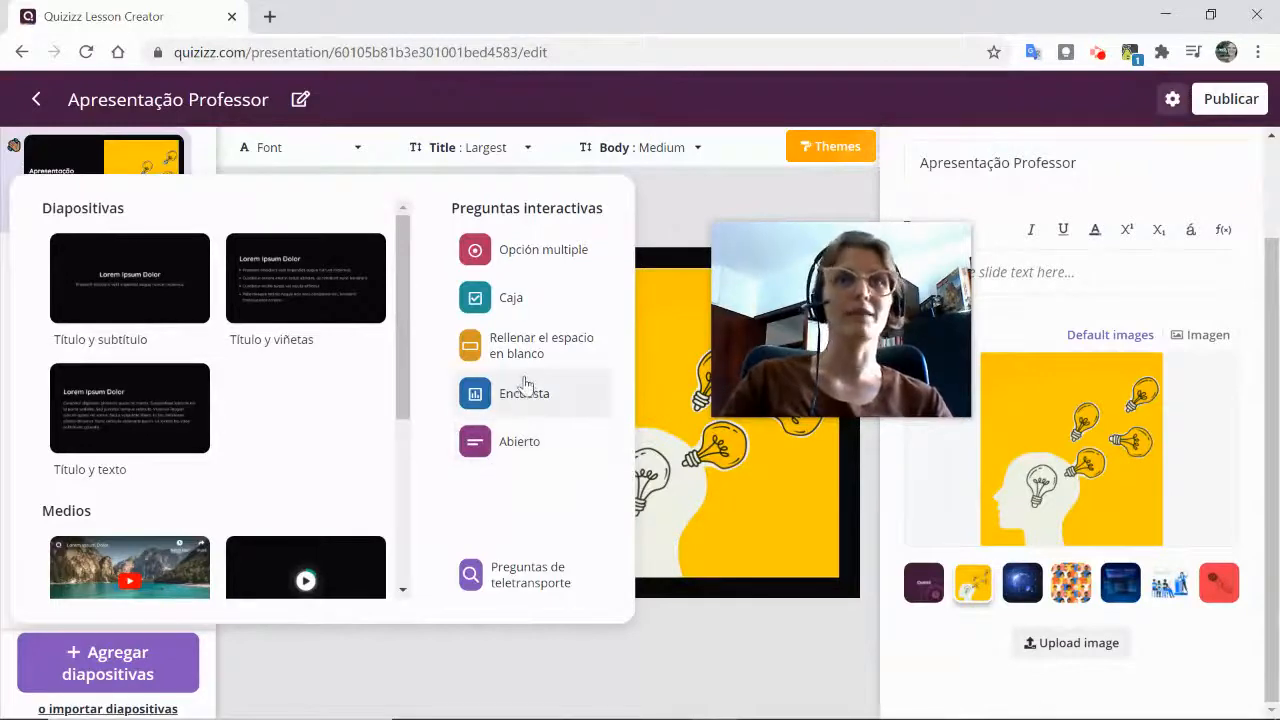
{"action": "left_click", "coordinate": [526, 344]}
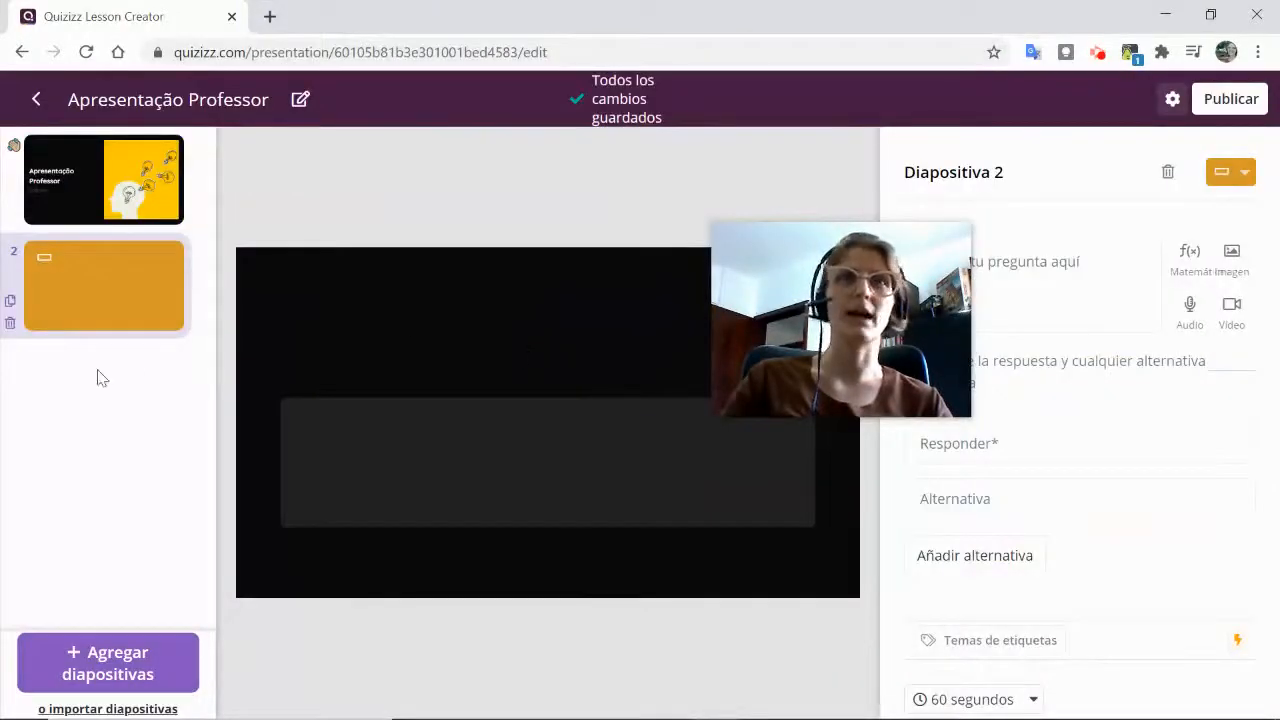
{"action": "left_click", "coordinate": [112, 665]}
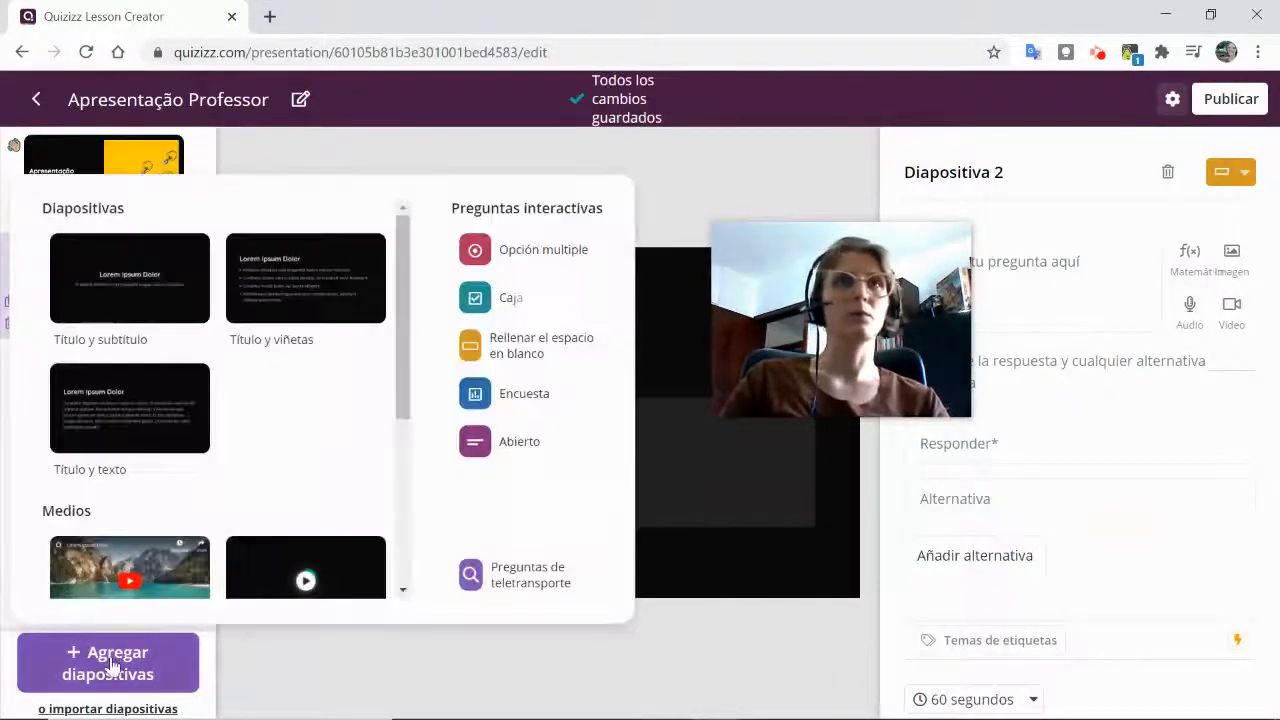
{"action": "left_click", "coordinate": [541, 256]}
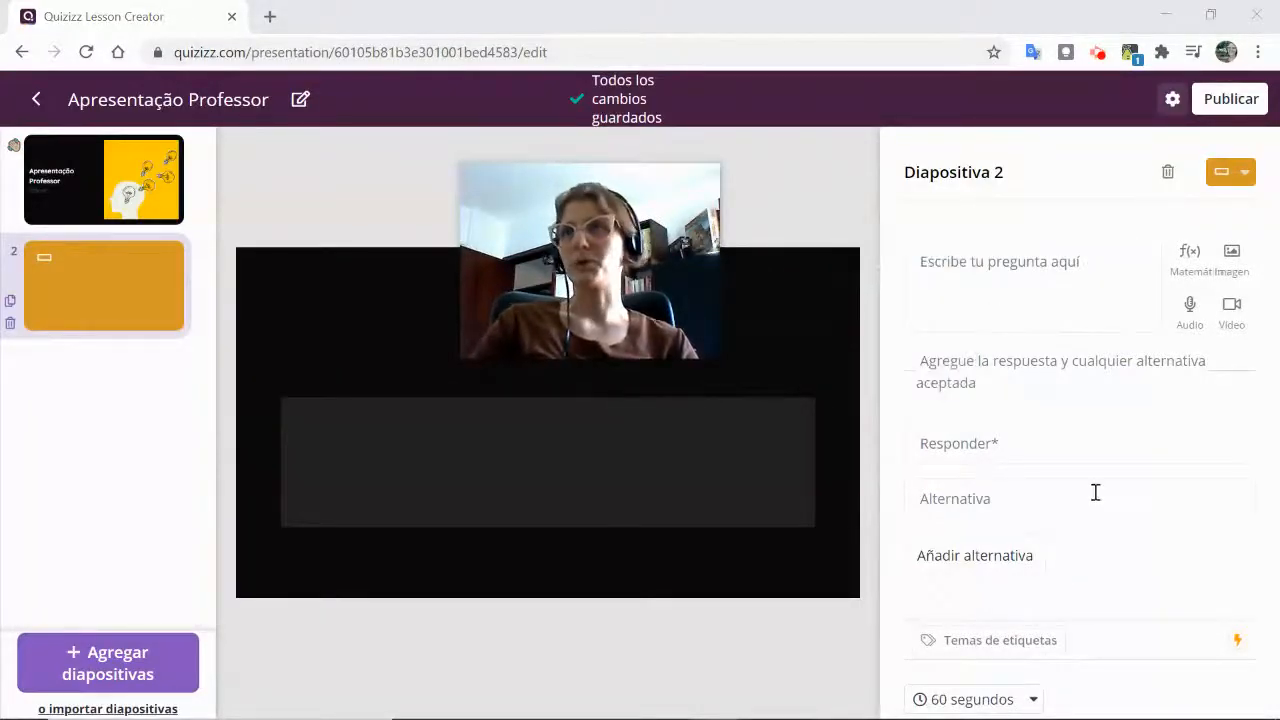
- Delete the empty fill-in-the-blank slide that follows the introduction slide
{"action": "left_click", "coordinate": [116, 664]}
{"action": "left_click", "coordinate": [537, 587]}
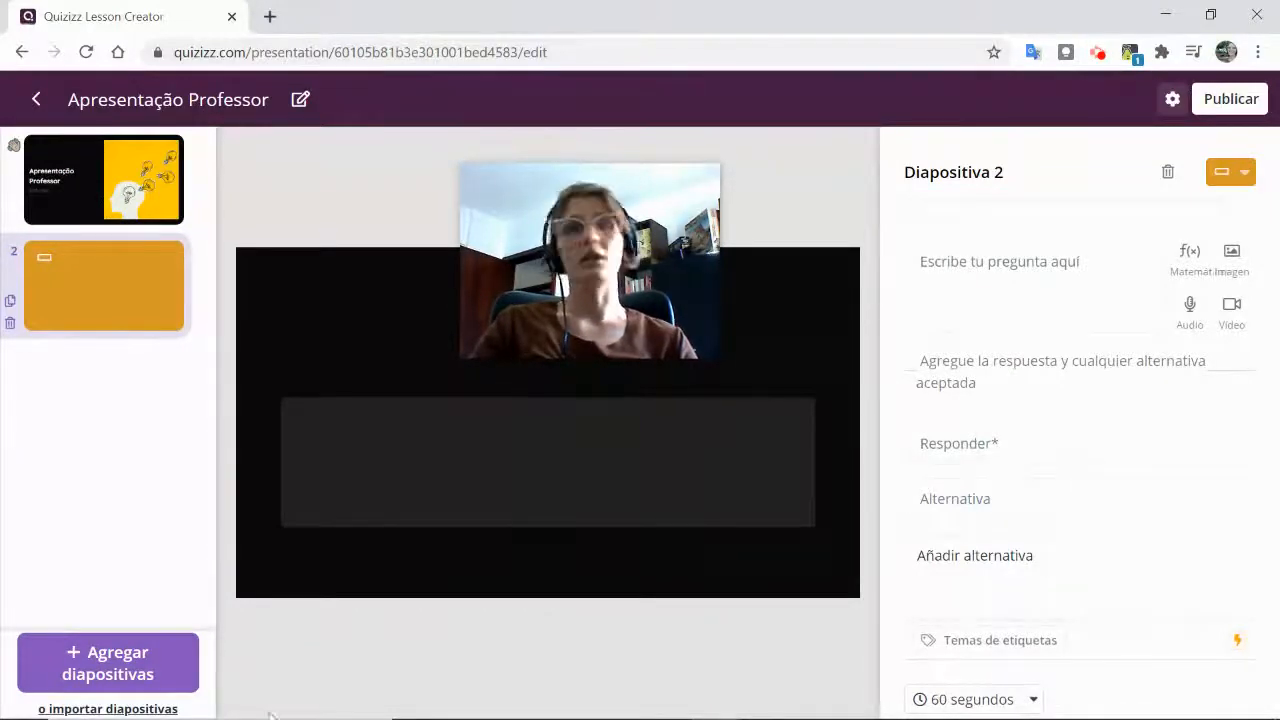
{"action": "left_click", "coordinate": [7, 334]}
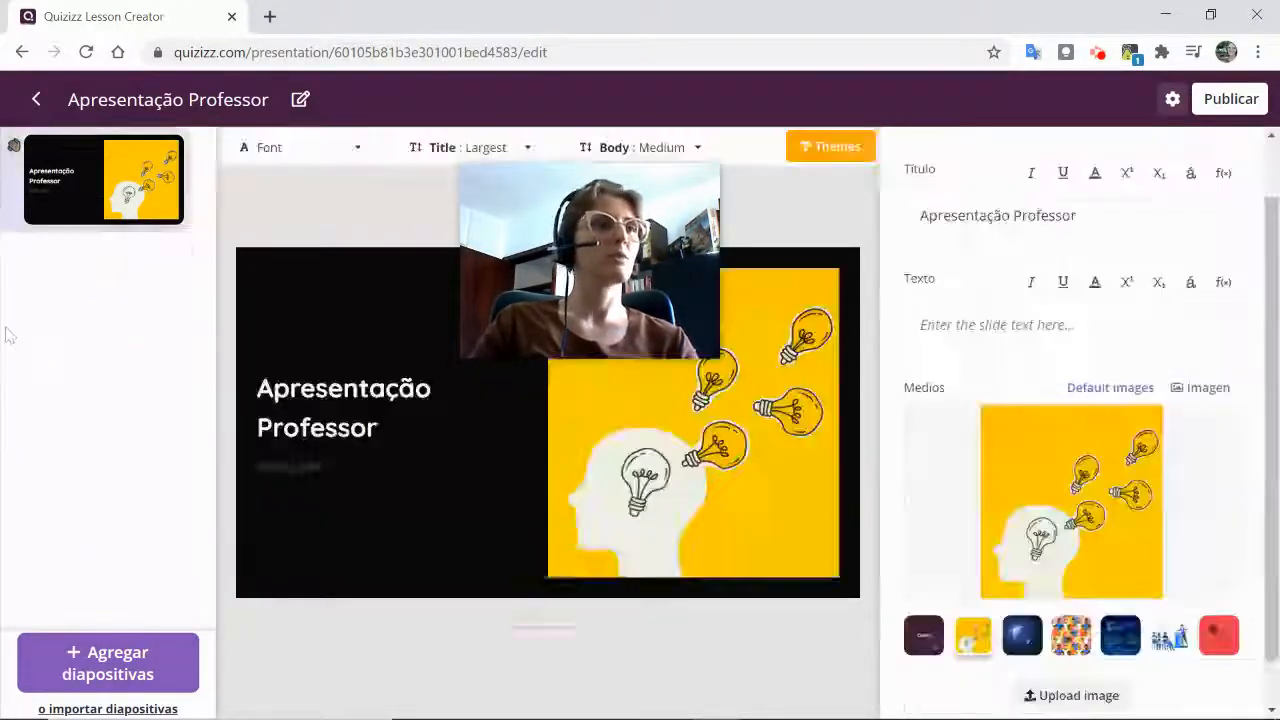
- Teleport questions from the public Mecanismos quiz into the lesson: the human skeleton lever question twice and the carnivore canines question once
{"action": "left_click", "coordinate": [118, 656]}
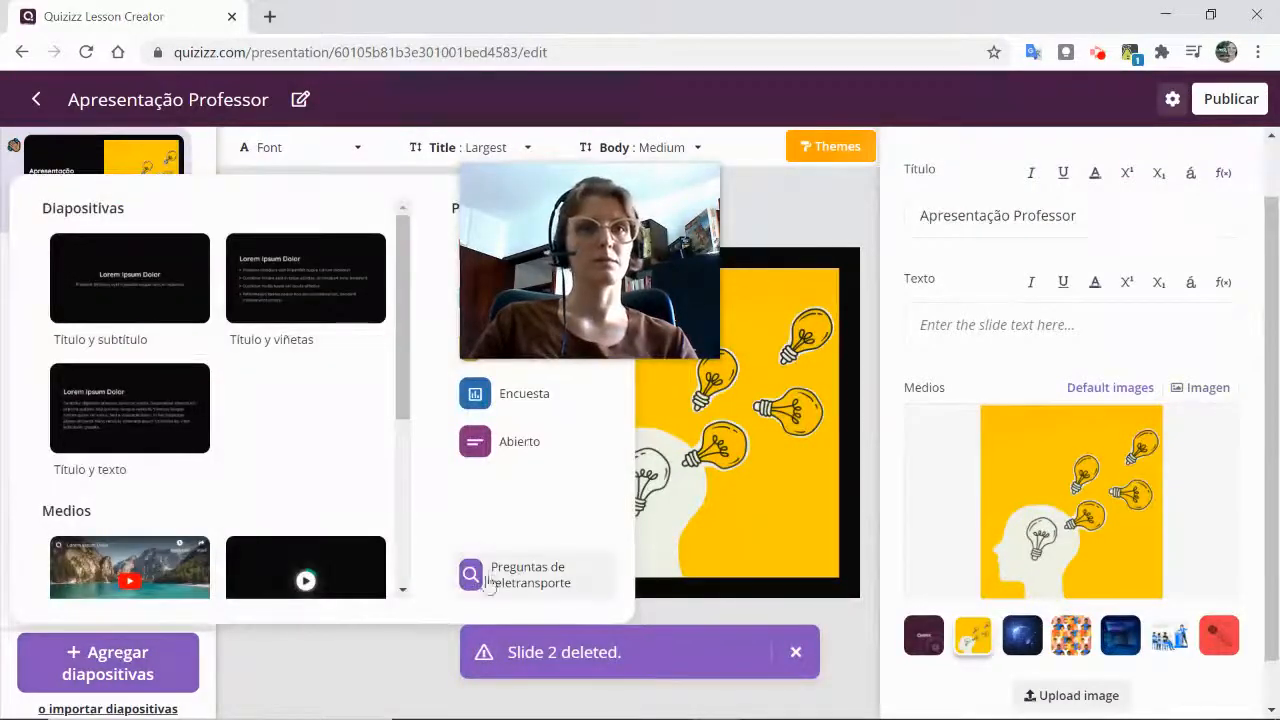
{"action": "left_click", "coordinate": [530, 575]}
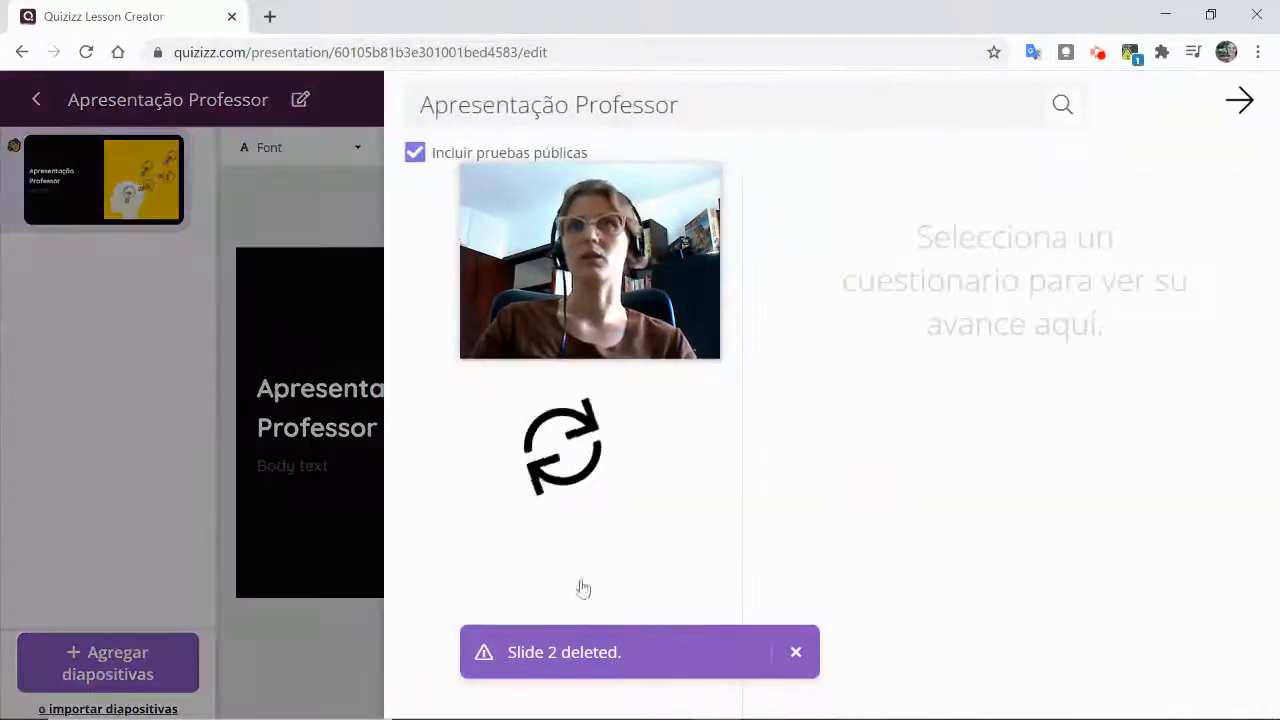
{"action": "left_click", "coordinate": [560, 485]}
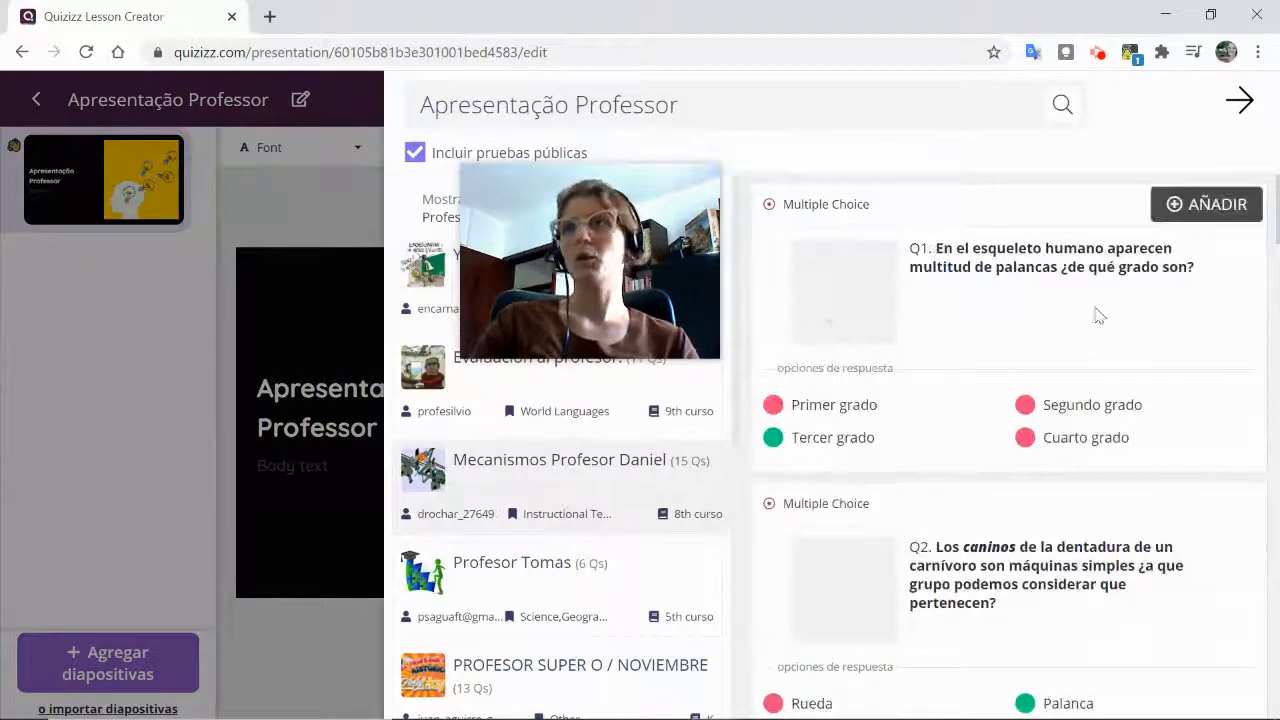
{"action": "left_click", "coordinate": [1215, 210]}
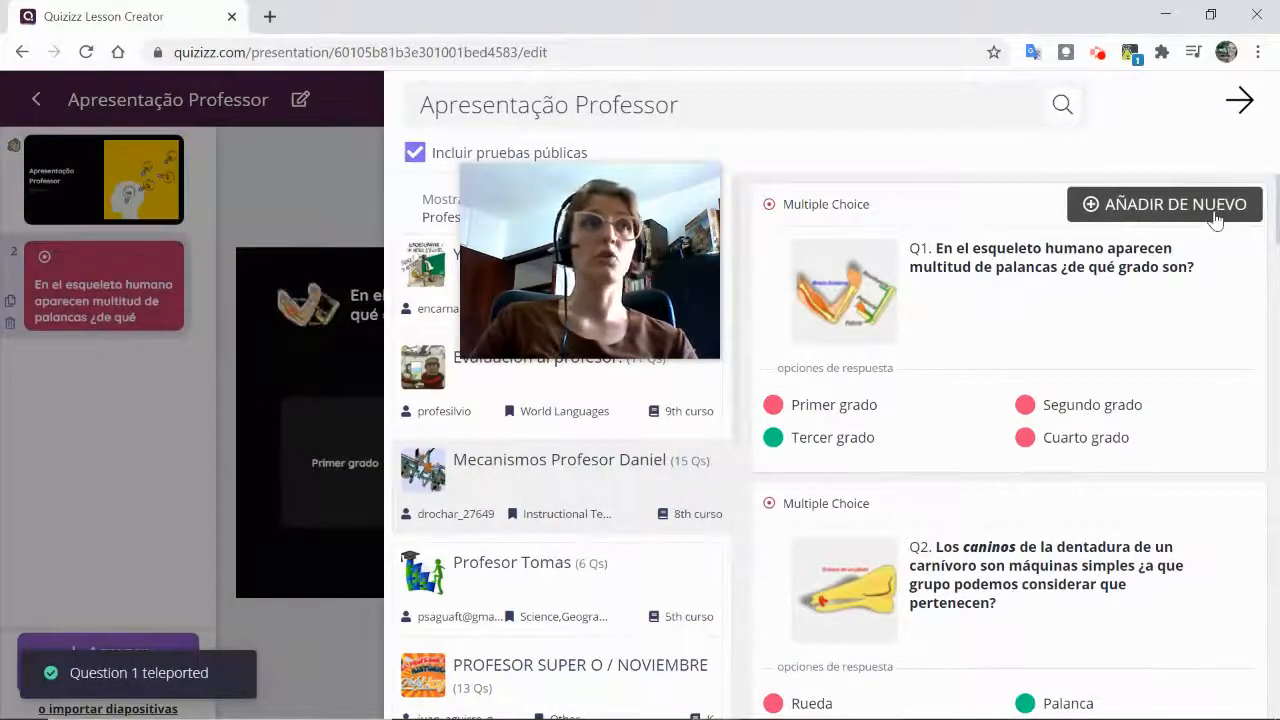
{"action": "mouse_move", "coordinate": [1180, 443]}
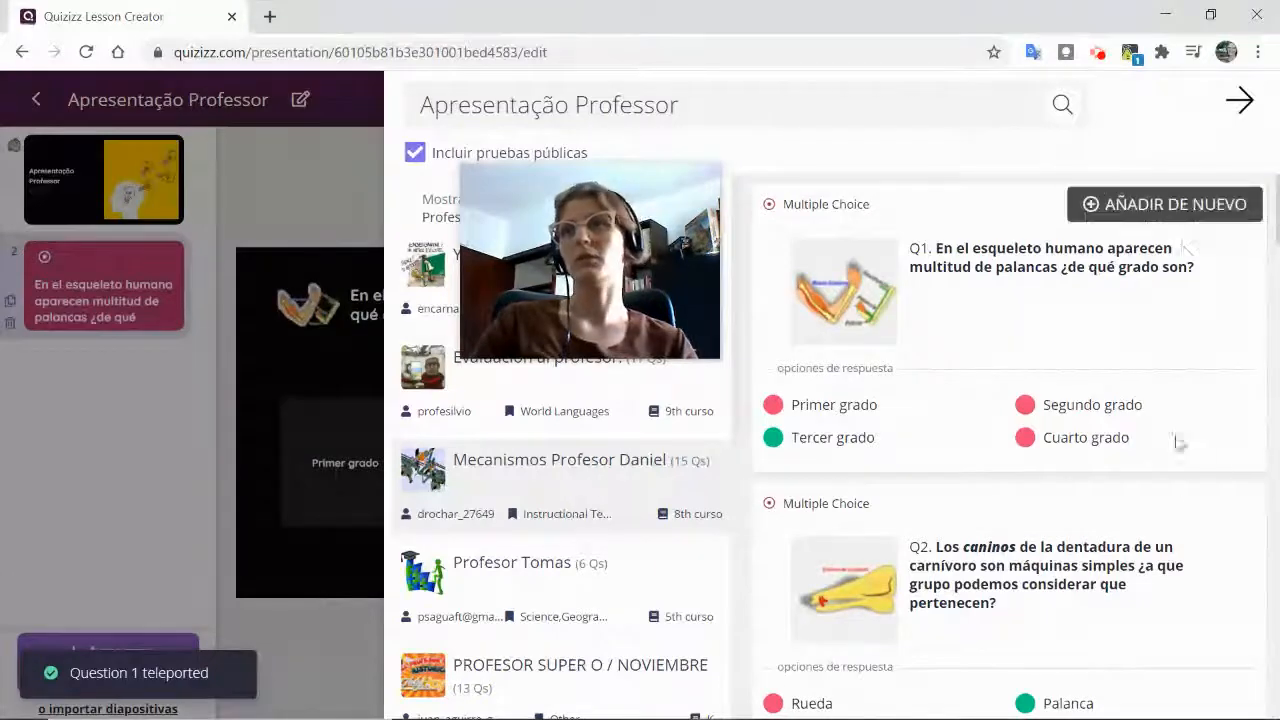
{"action": "left_click", "coordinate": [1190, 208]}
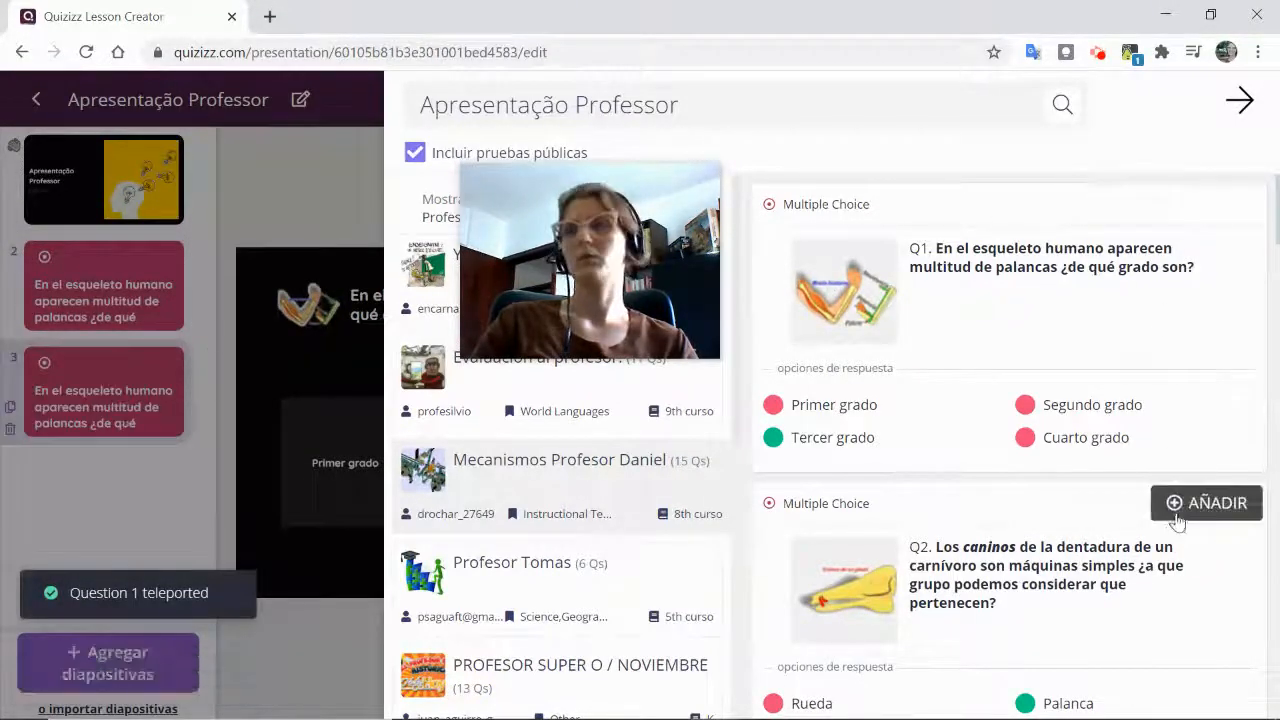
{"action": "left_click", "coordinate": [1190, 506]}
{"action": "left_click", "coordinate": [1240, 100]}
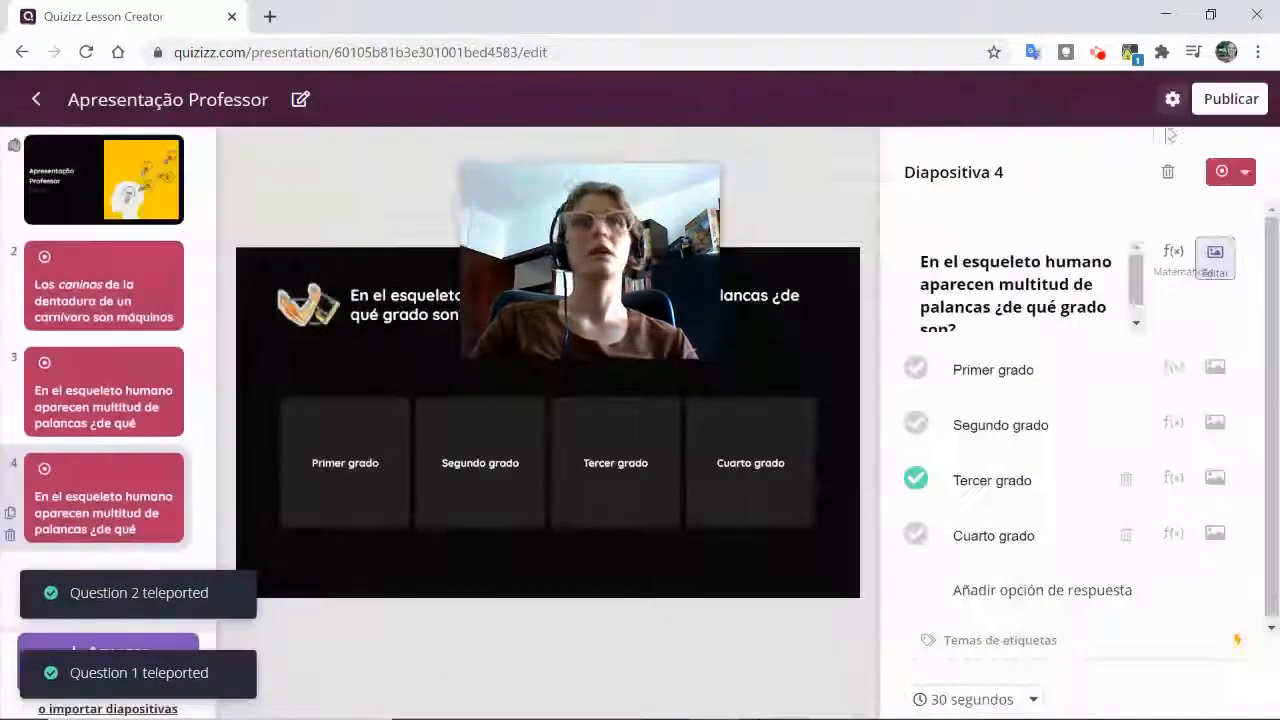
- Delete the duplicate human skeleton lever question on slide 3 and open the carnivore canines question slide
{"action": "left_click", "coordinate": [72, 395]}
{"action": "left_click", "coordinate": [11, 430]}
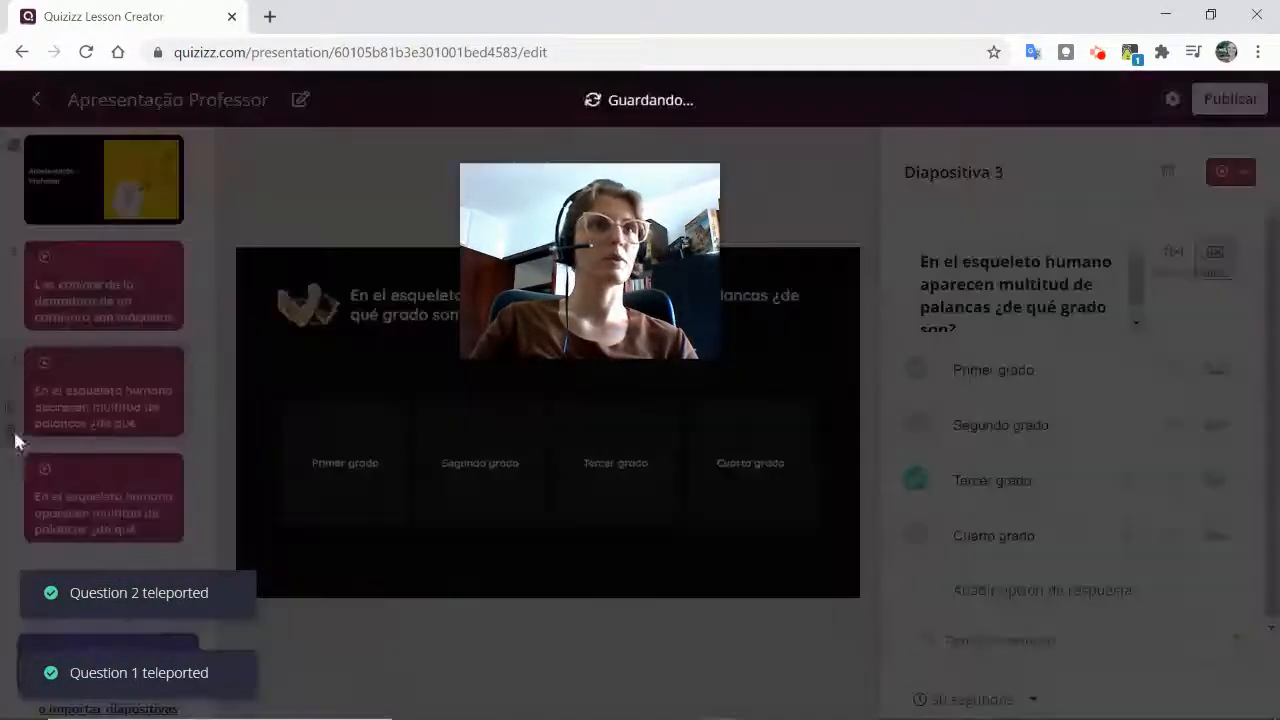
{"action": "left_click", "coordinate": [105, 290]}
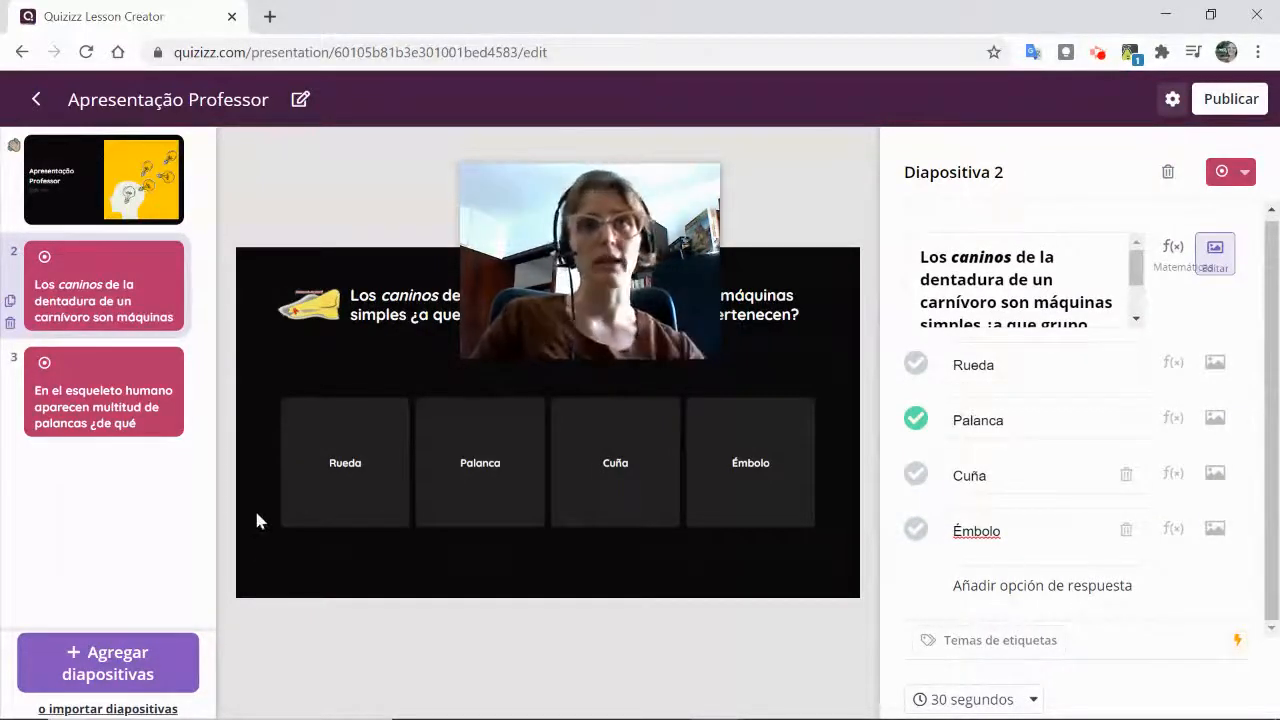
- Add a poll slide (Encuesta) after the carnivore canines question with the question "Quantos anos você tem"
{"action": "left_click", "coordinate": [157, 668]}
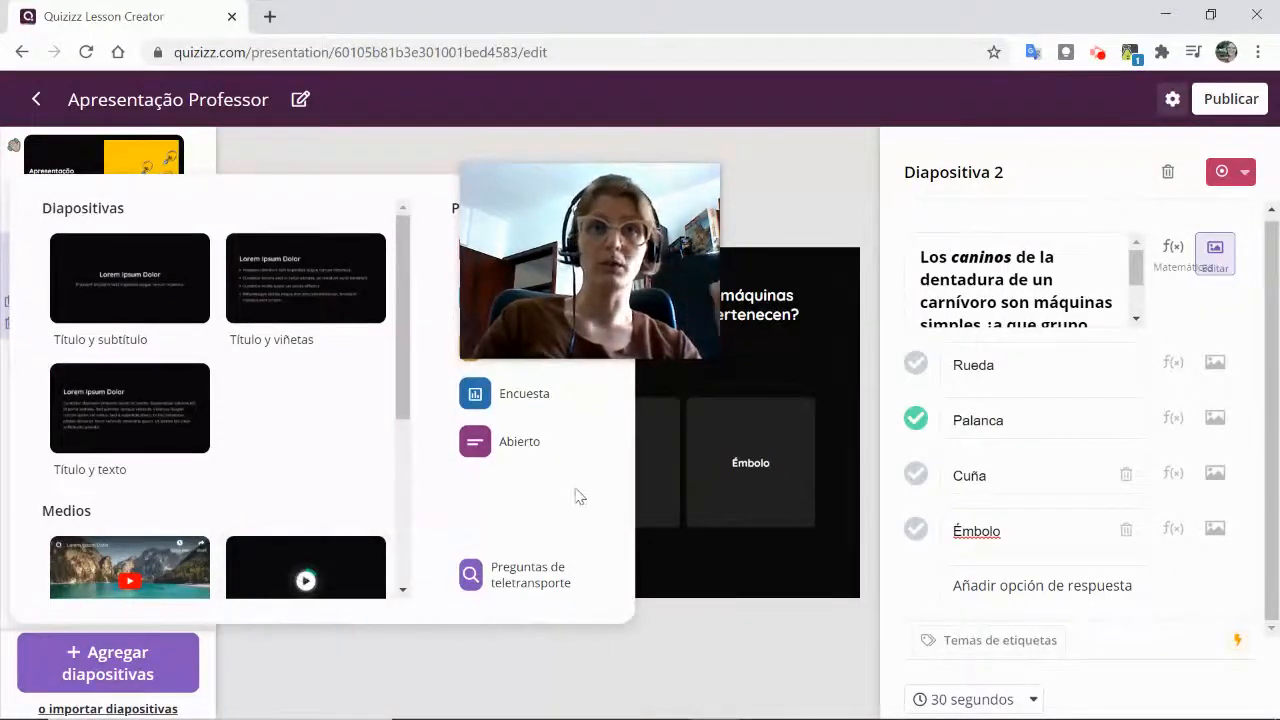
{"action": "left_click", "coordinate": [502, 396]}
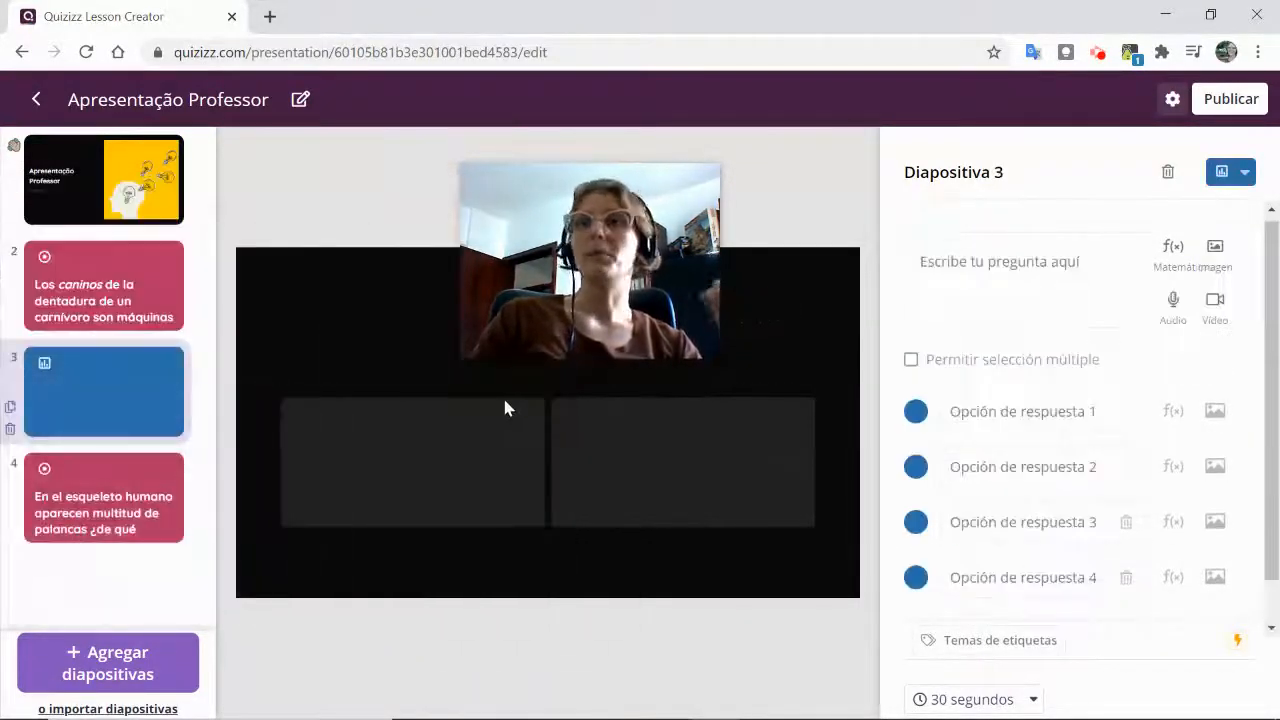
{"action": "left_click", "coordinate": [68, 508]}
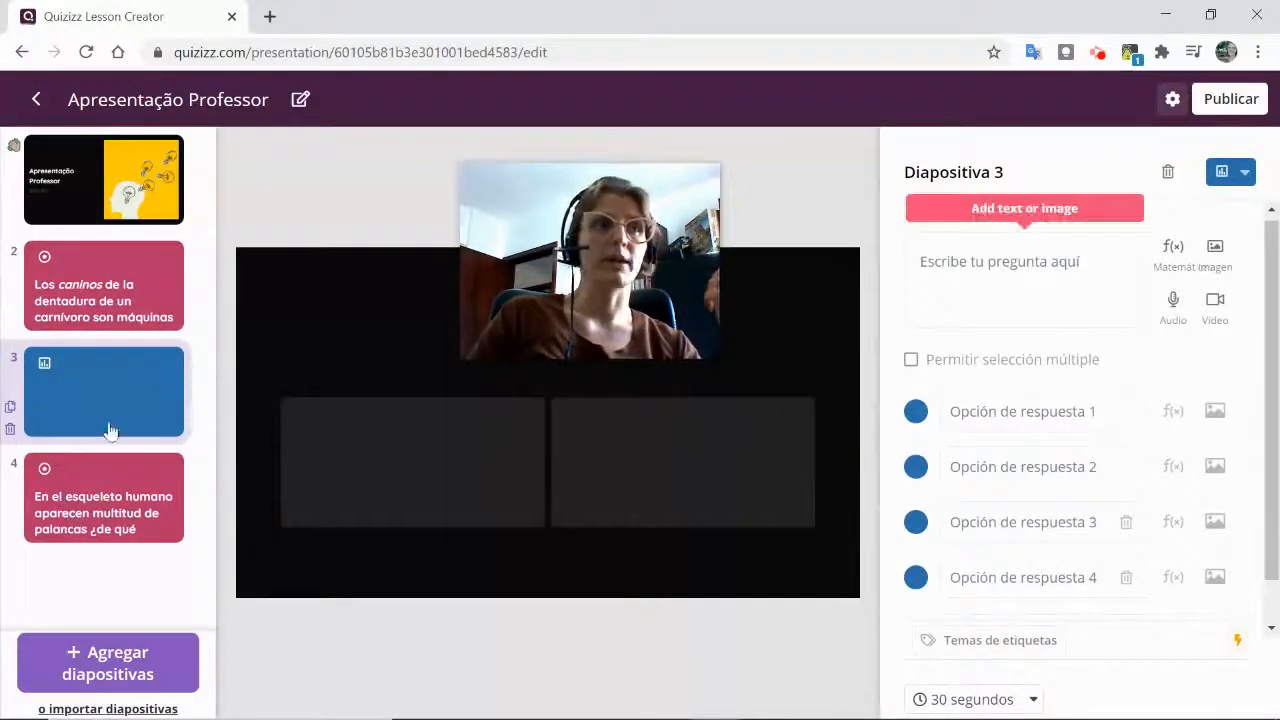
{"action": "left_click", "coordinate": [931, 279]}
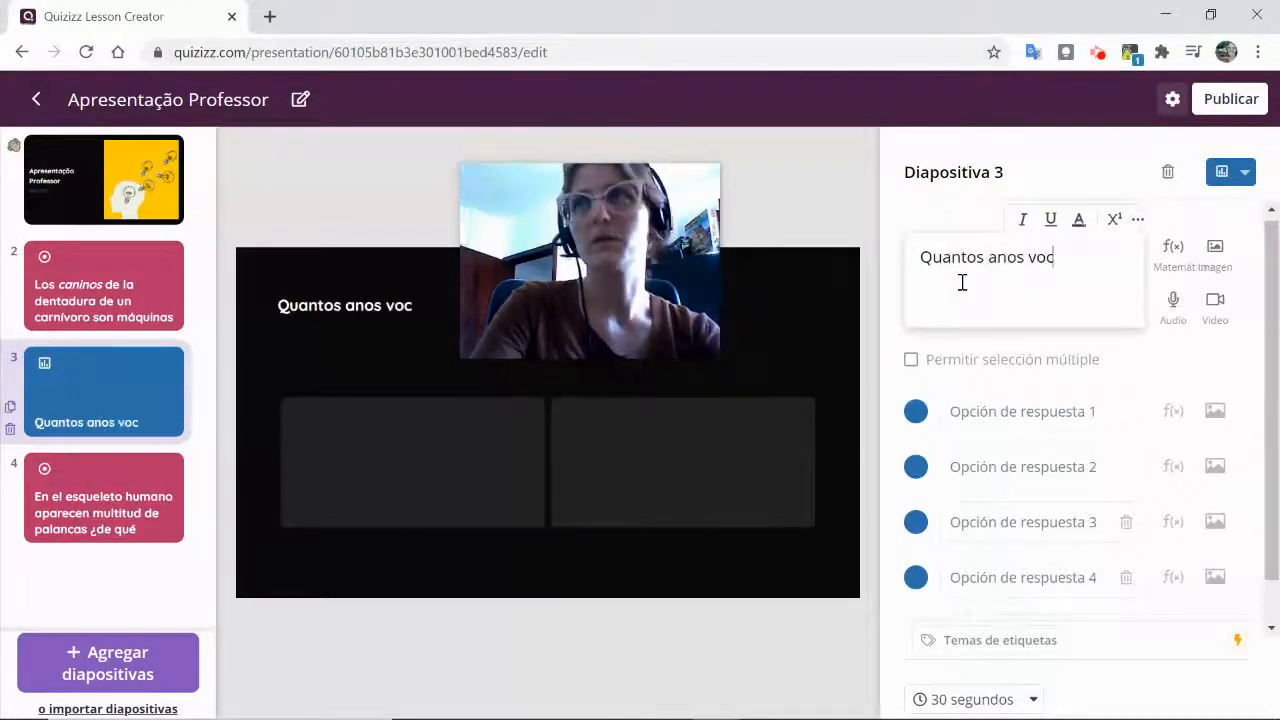
{"action": "right_click", "coordinate": [1040, 255]}
{"action": "left_click", "coordinate": [1037, 266]}
- Fill in the poll's four answer options as 20, 20+, 30 and 30+
{"action": "left_click", "coordinate": [986, 410]}
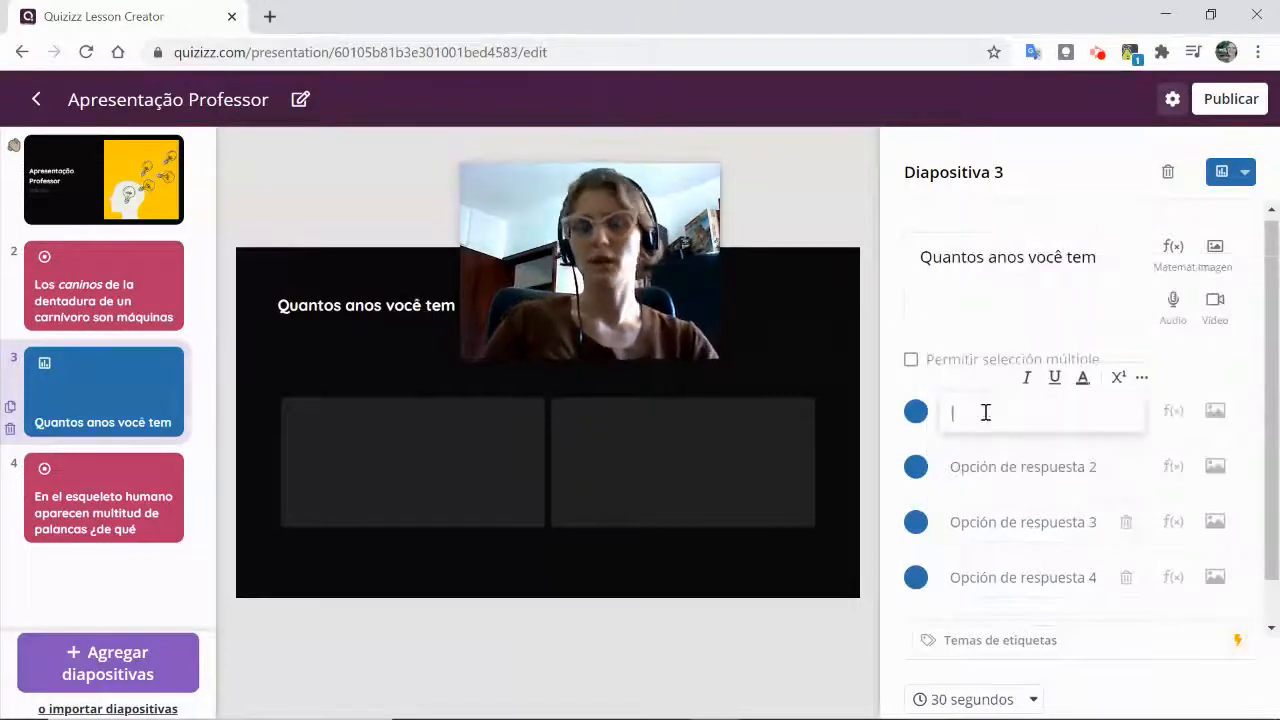
{"action": "left_click", "coordinate": [982, 464]}
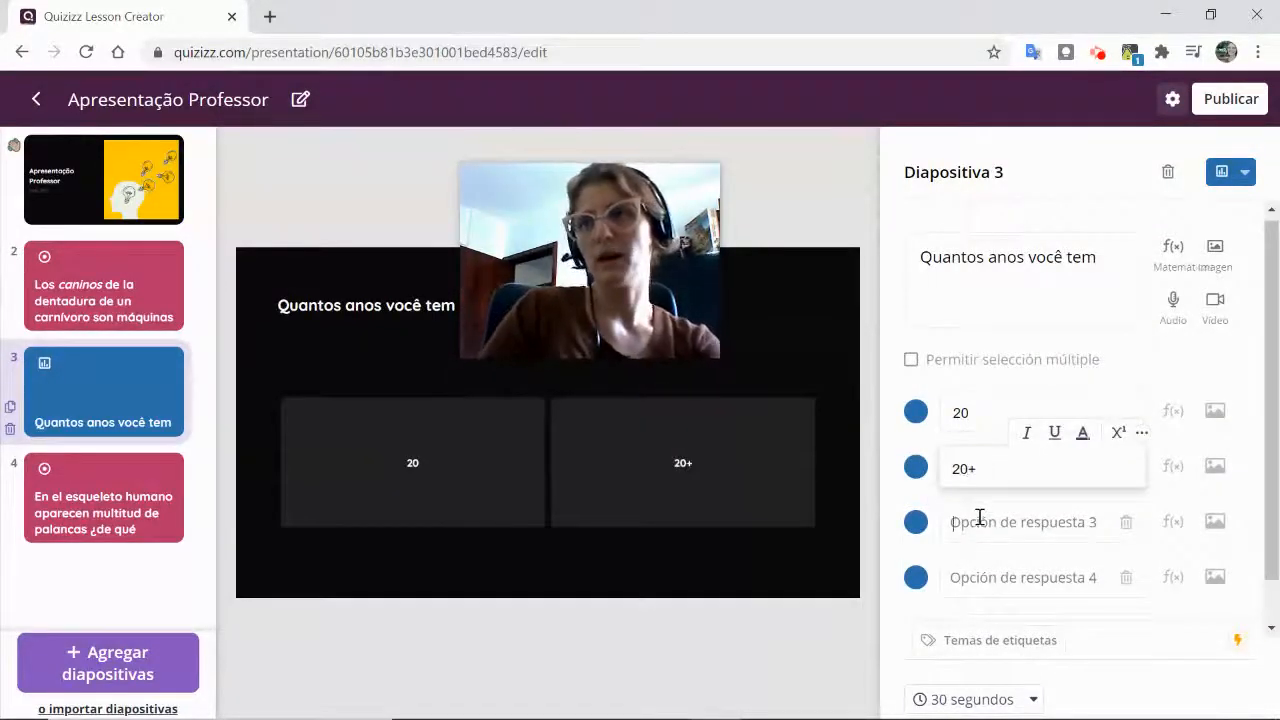
{"action": "left_click", "coordinate": [979, 517]}
{"action": "left_click", "coordinate": [981, 570]}
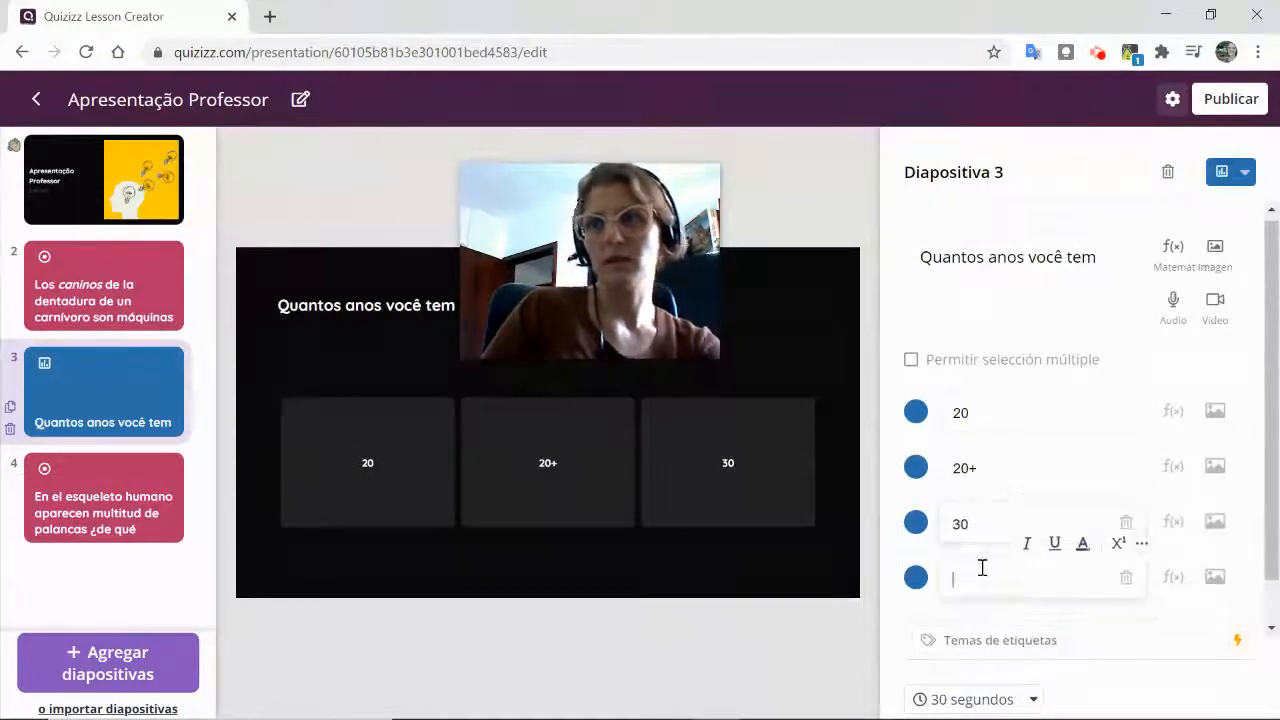
{"action": "type", "text": "30+"}
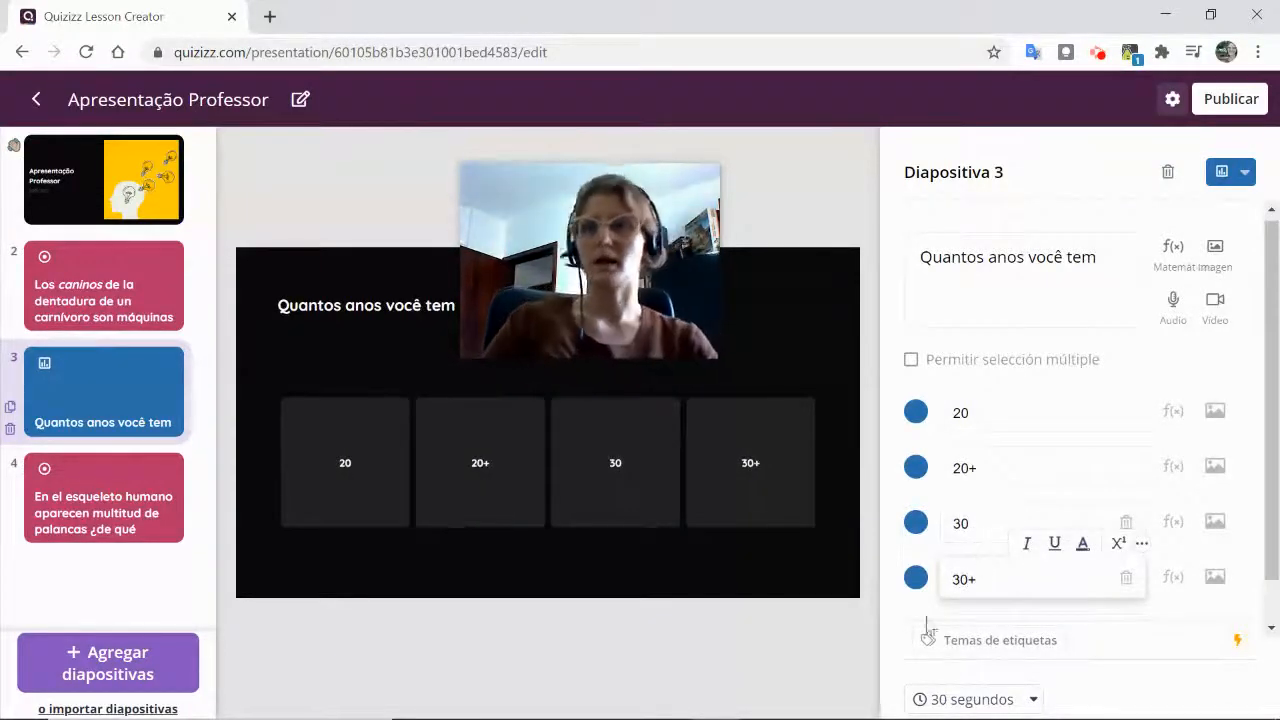
{"action": "left_click", "coordinate": [1244, 172]}
{"action": "left_click", "coordinate": [1123, 334]}
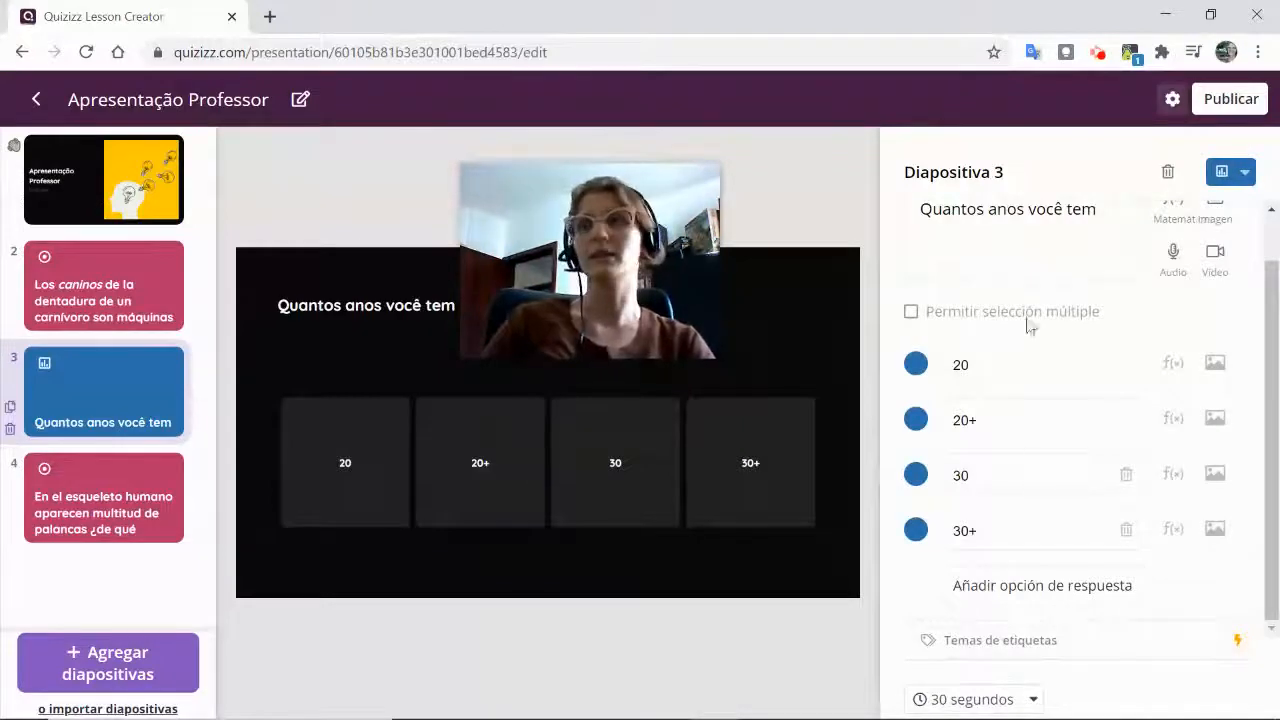
- Add an open-ended question slide (Abierto) after the poll with the question "Como você está se sentindo?"
{"action": "left_click", "coordinate": [96, 660]}
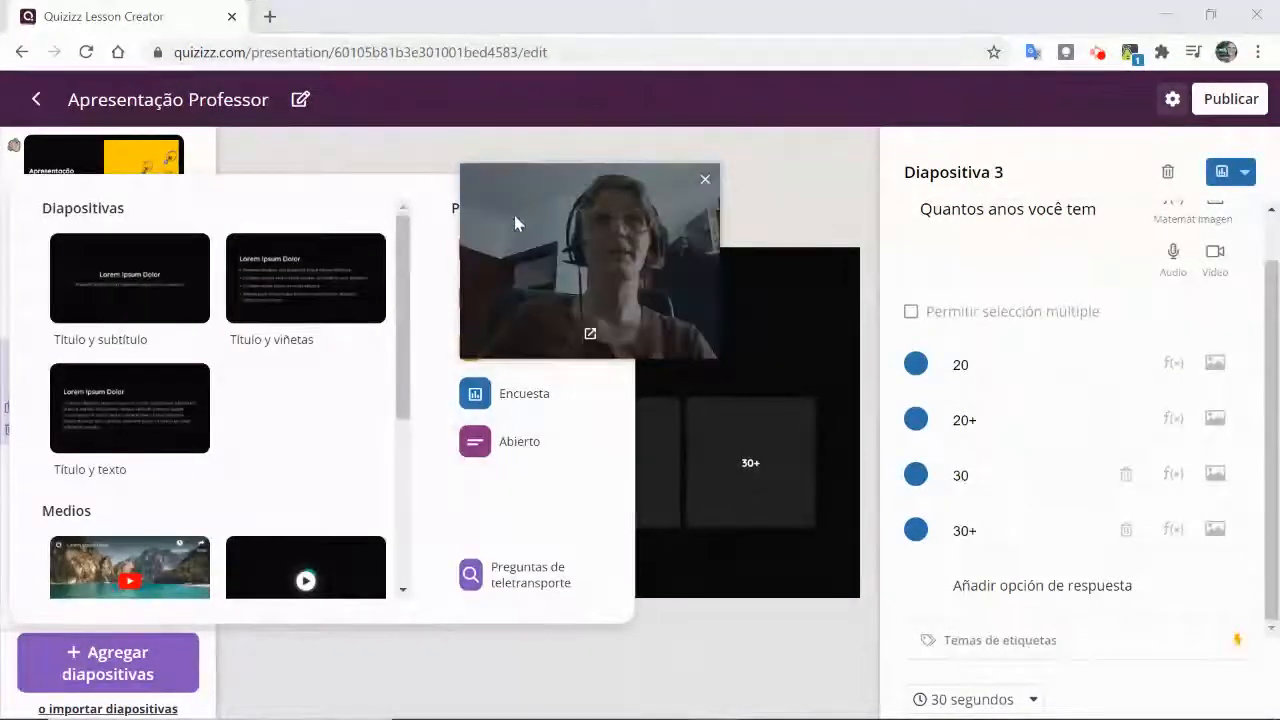
{"action": "left_click", "coordinate": [520, 400]}
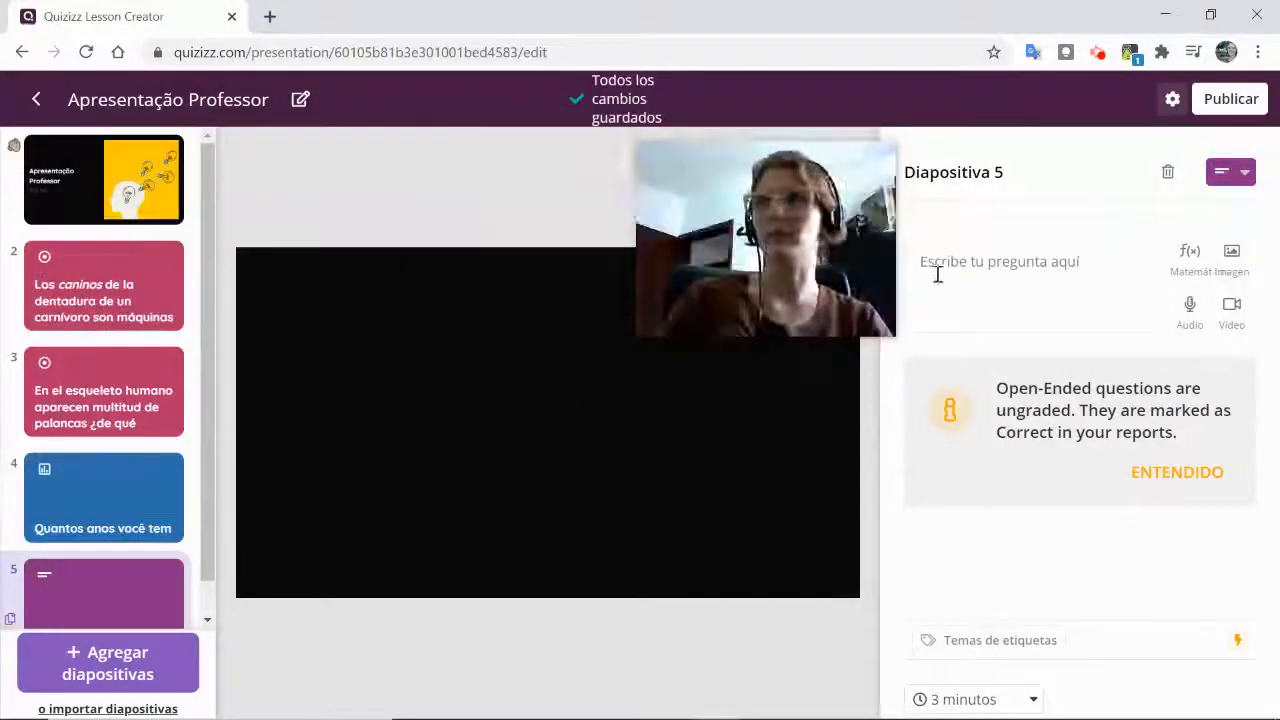
{"action": "left_click", "coordinate": [1044, 295]}
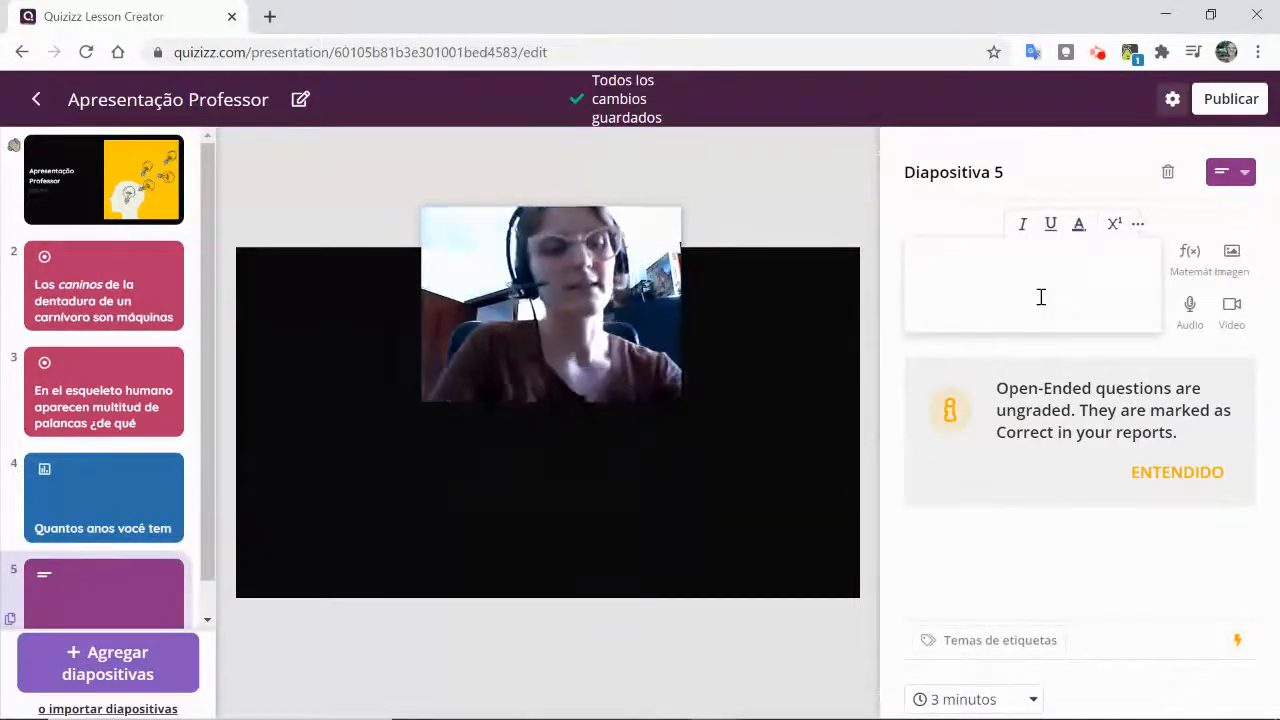
{"action": "type", "text": "Como voc"}
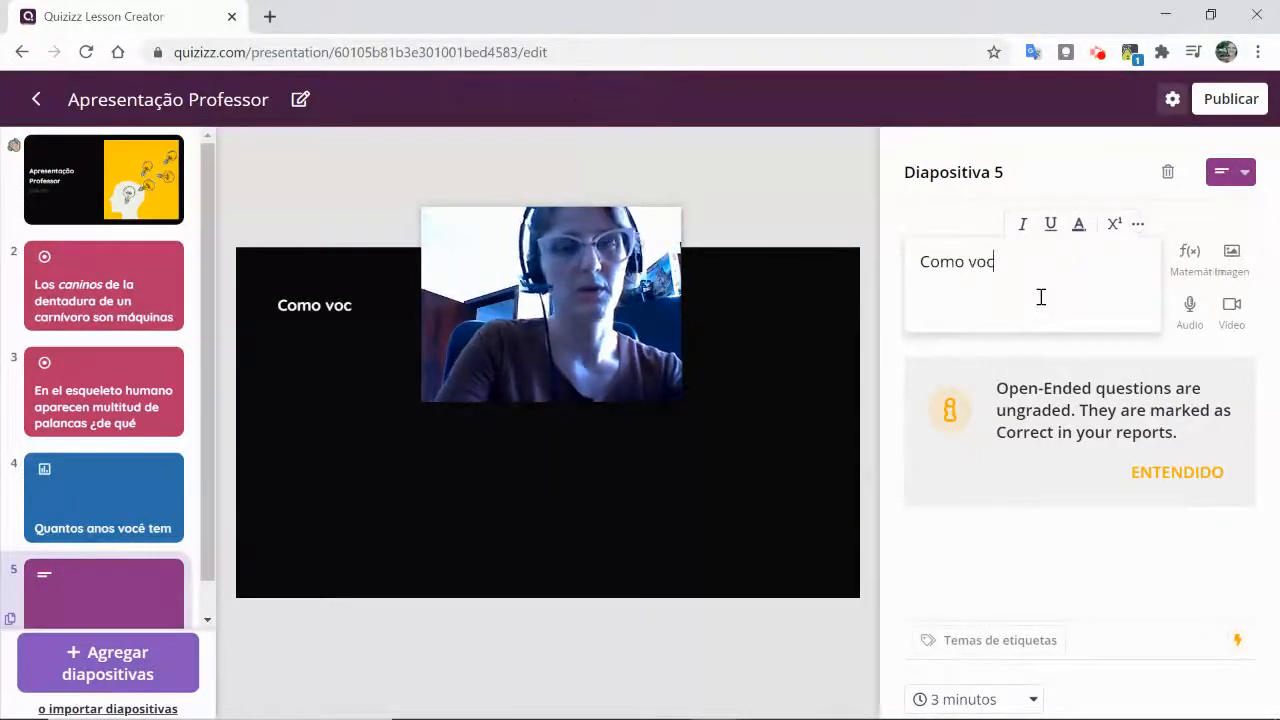
{"action": "type", "text": "ê está se s"}
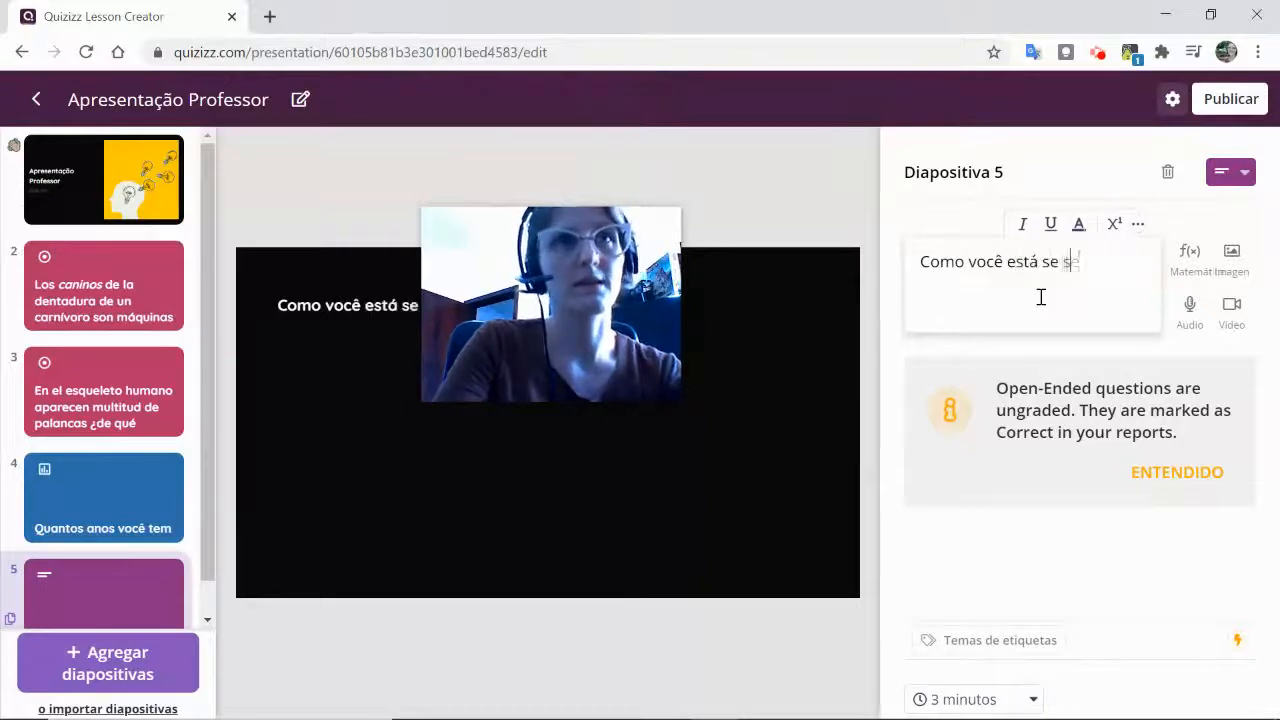
{"action": "type", "text": "entindo?"}
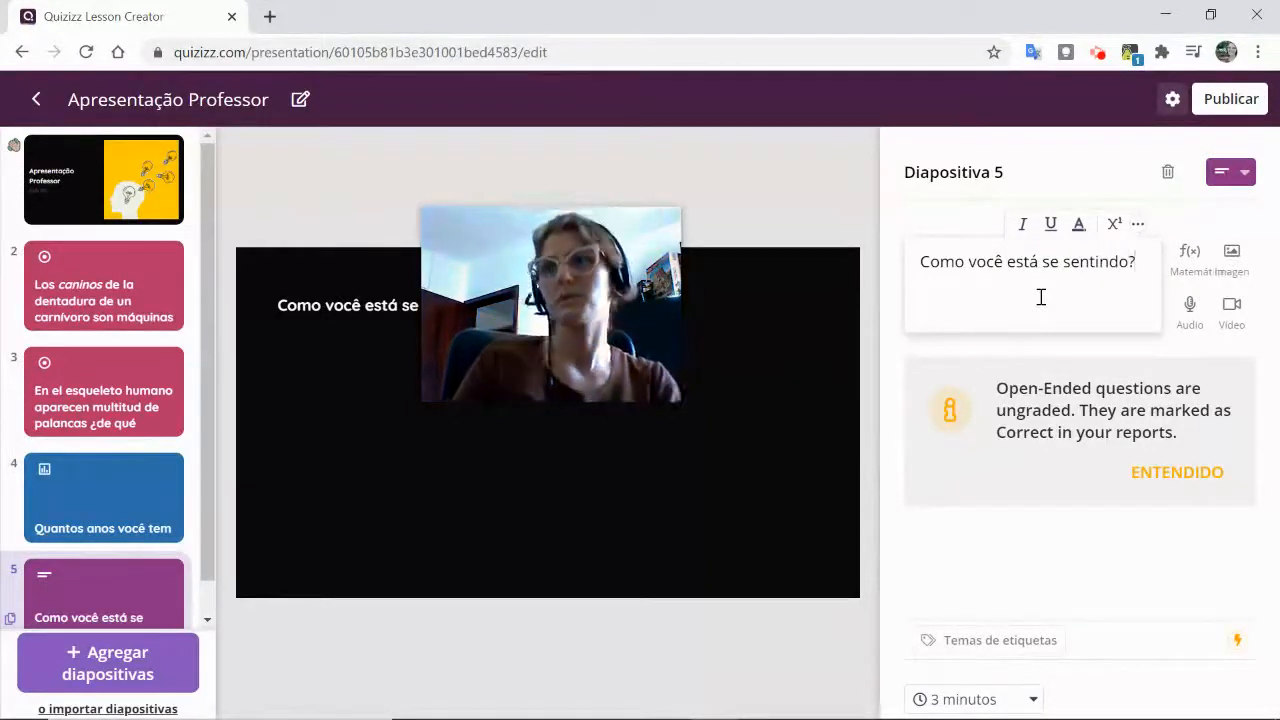
{"action": "left_click", "coordinate": [445, 626]}
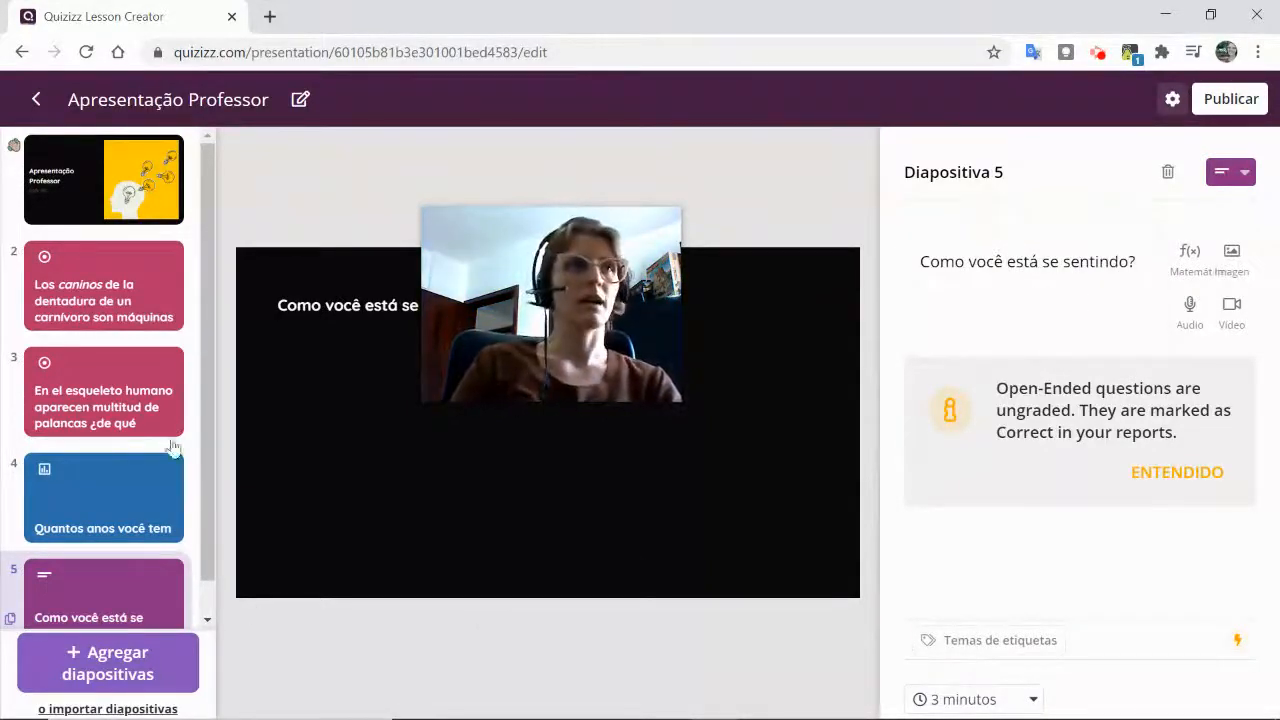
- Reorder the slides so that the human skeleton lever question comes after the "Quantos anos você tem" poll
{"action": "scroll", "coordinate": [130, 498], "scroll_direction": "down", "scroll_amount": 1}
{"action": "scroll", "coordinate": [126, 501], "scroll_direction": "up", "scroll_amount": 1}
{"action": "left_click", "coordinate": [88, 183]}
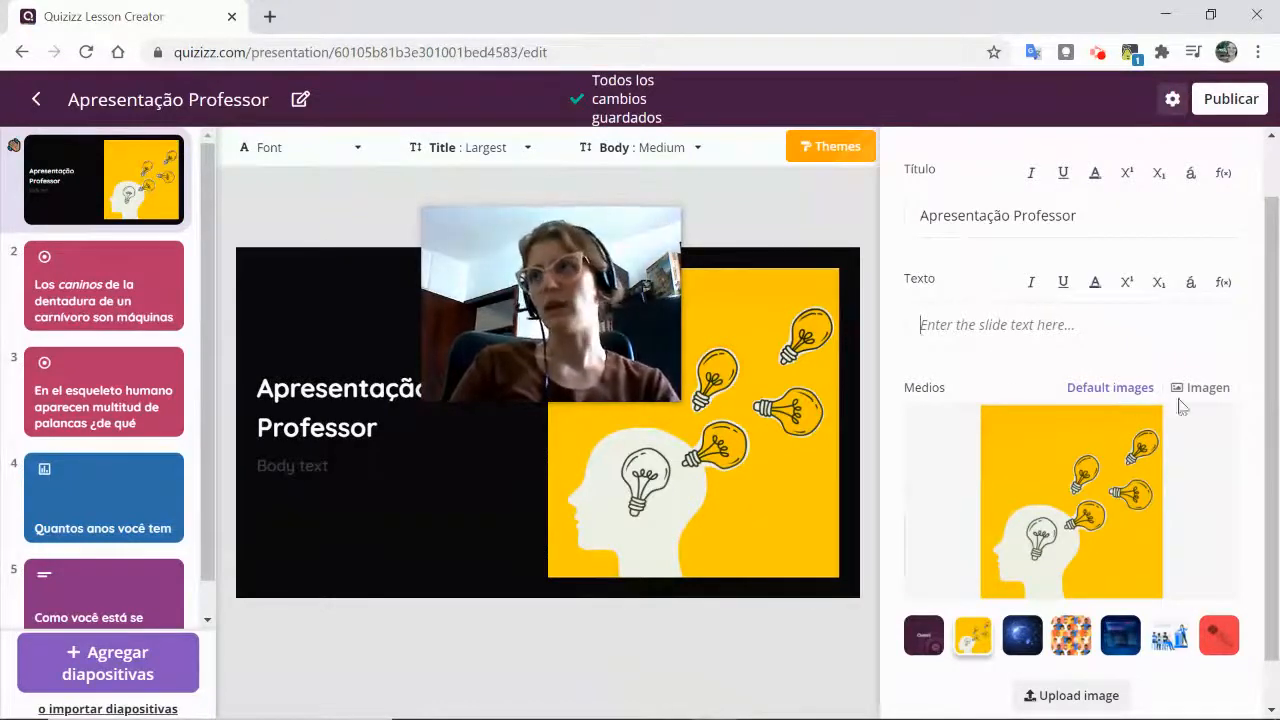
{"action": "scroll", "coordinate": [1050, 428], "scroll_direction": "down", "scroll_amount": 1}
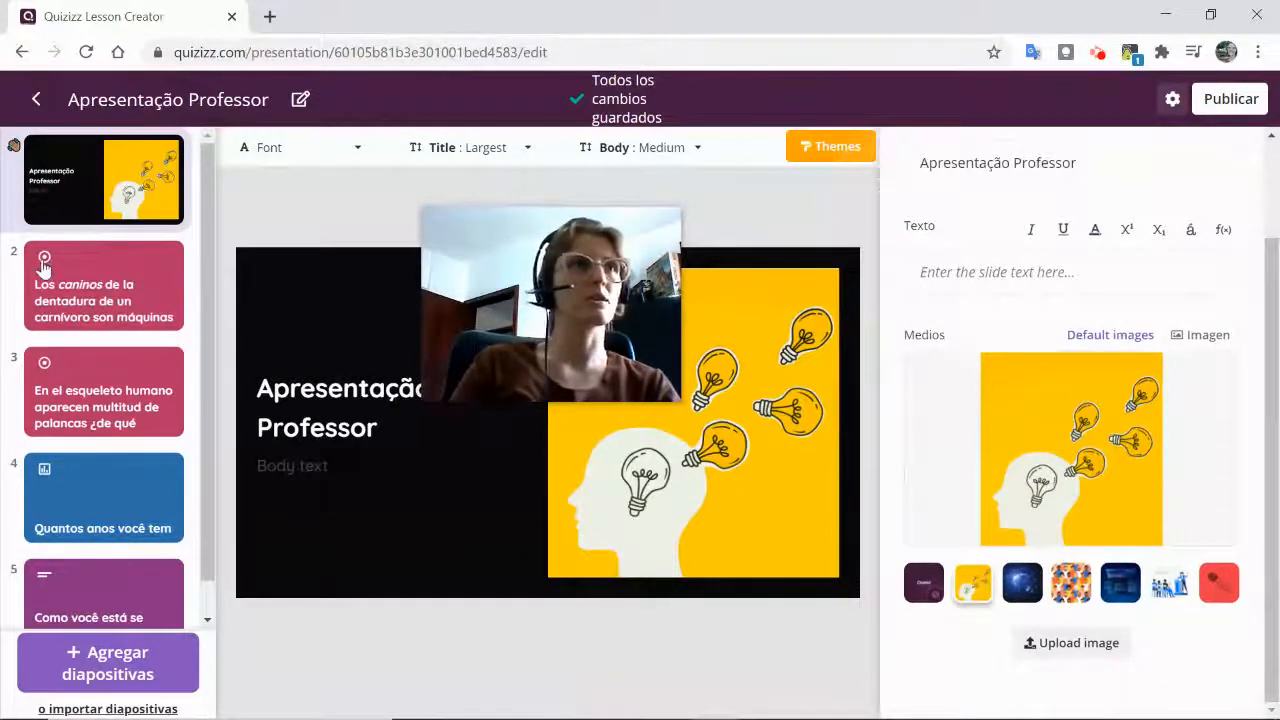
{"action": "left_click", "coordinate": [92, 300]}
{"action": "left_click", "coordinate": [88, 385]}
{"action": "left_click_drag", "start_coordinate": [88, 385], "coordinate": [106, 537]}
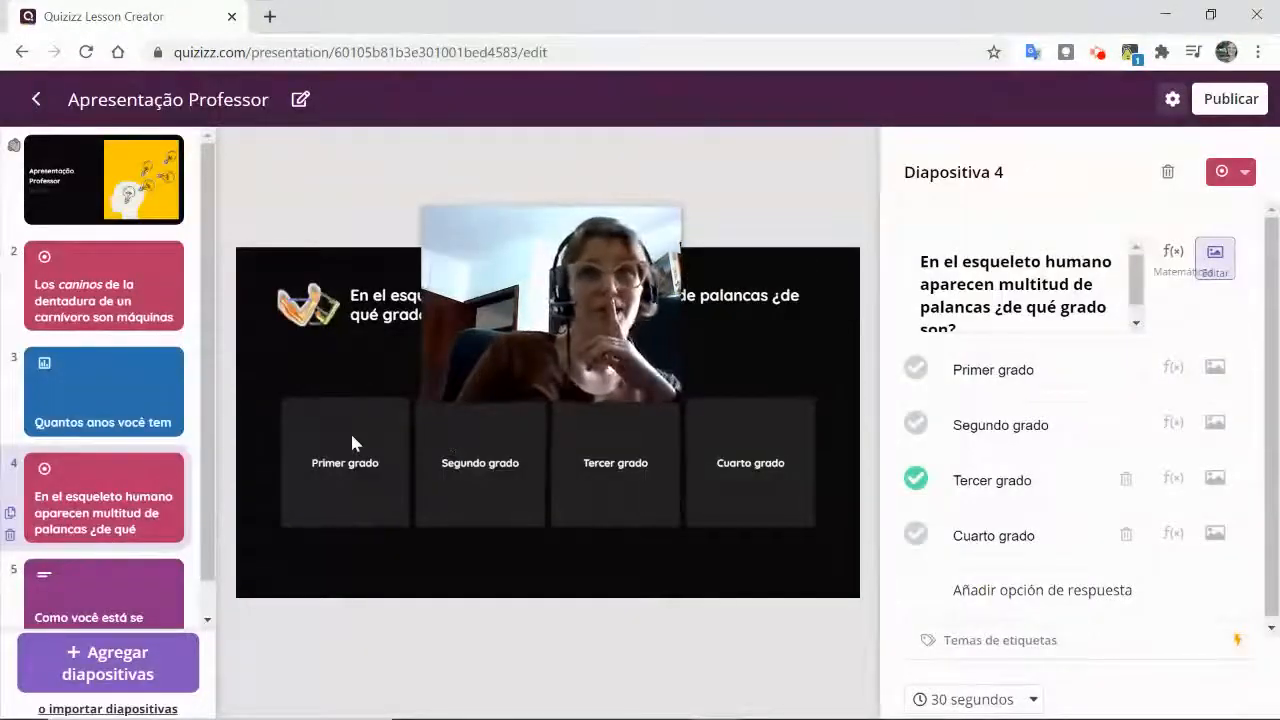
- Try adding an external video link slide after the carnivore canines question, and delete that slide
{"action": "left_click", "coordinate": [130, 310]}
{"action": "left_click", "coordinate": [118, 675]}
{"action": "scroll", "coordinate": [127, 290], "scroll_direction": "down", "scroll_amount": 3}
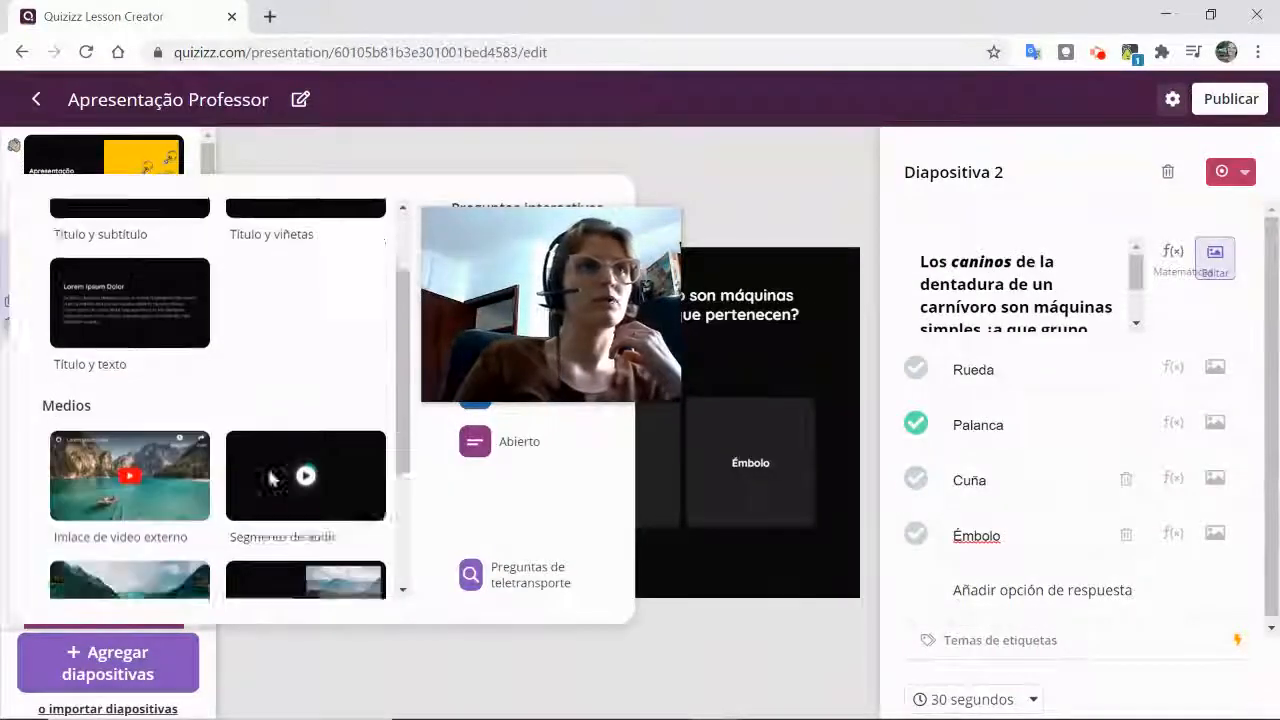
{"action": "left_click", "coordinate": [127, 288]}
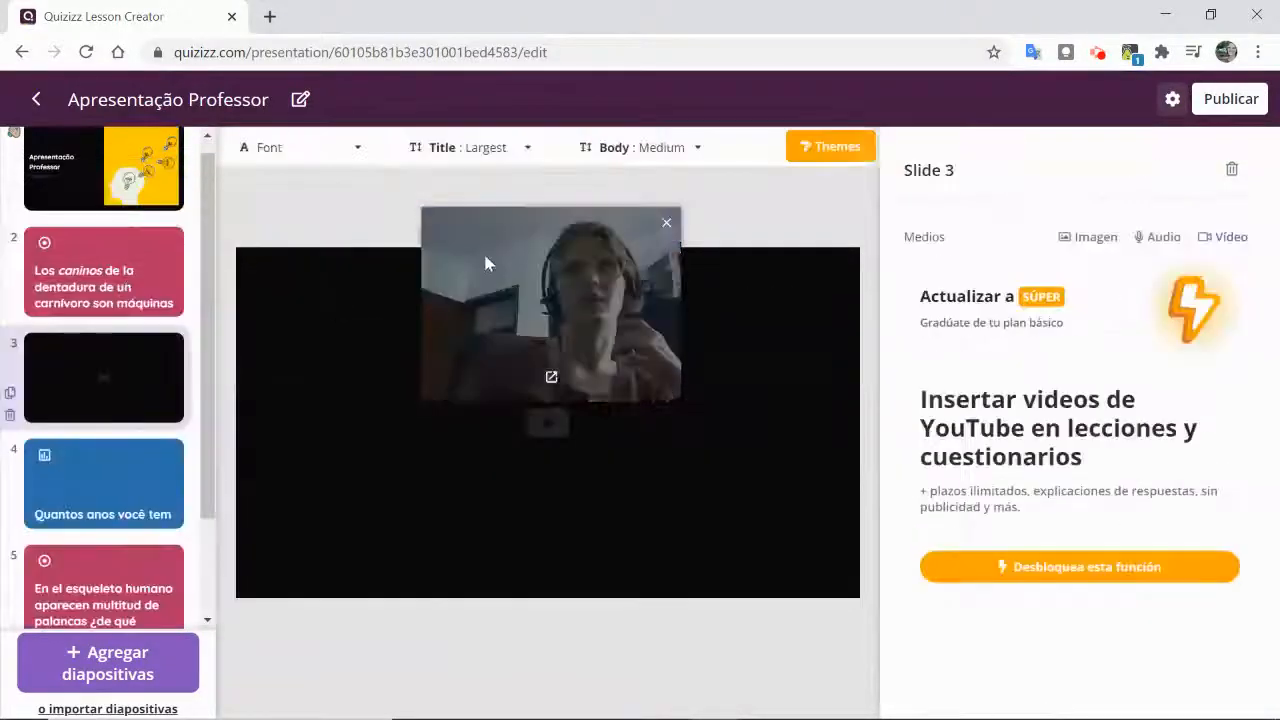
{"action": "left_click_drag", "start_coordinate": [762, 141], "coordinate": [746, 131]}
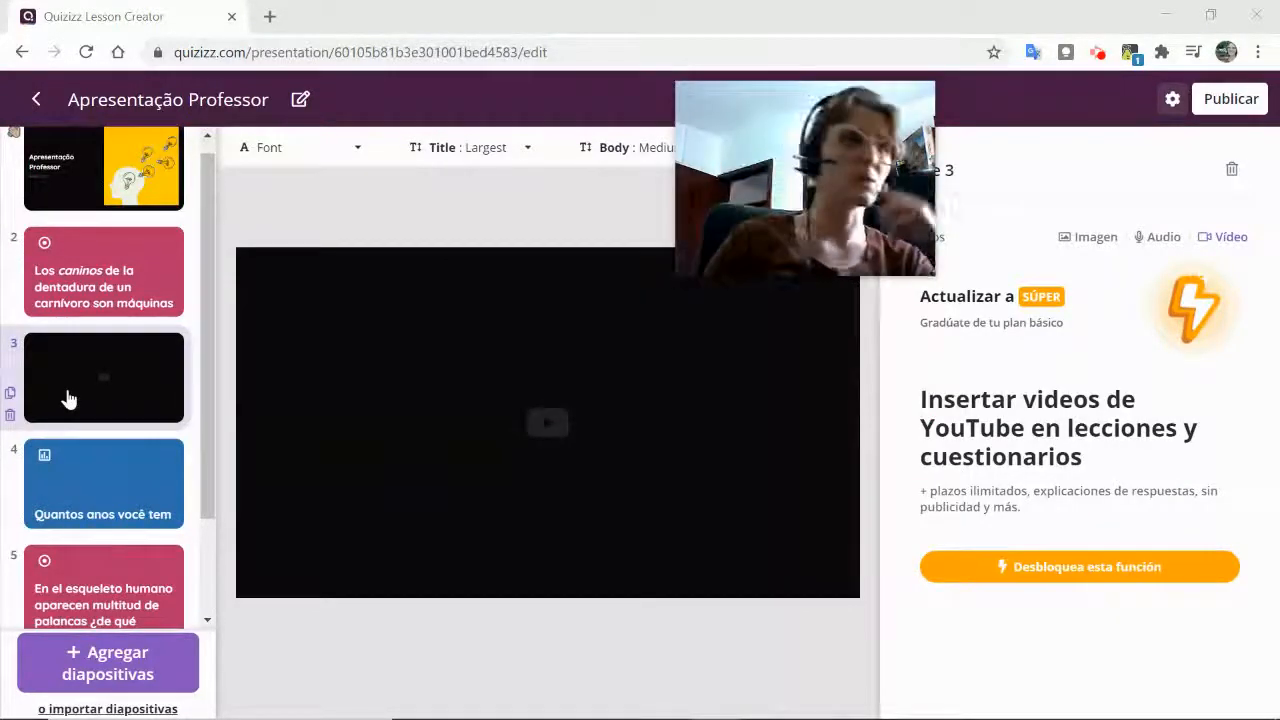
{"action": "left_click", "coordinate": [10, 415]}
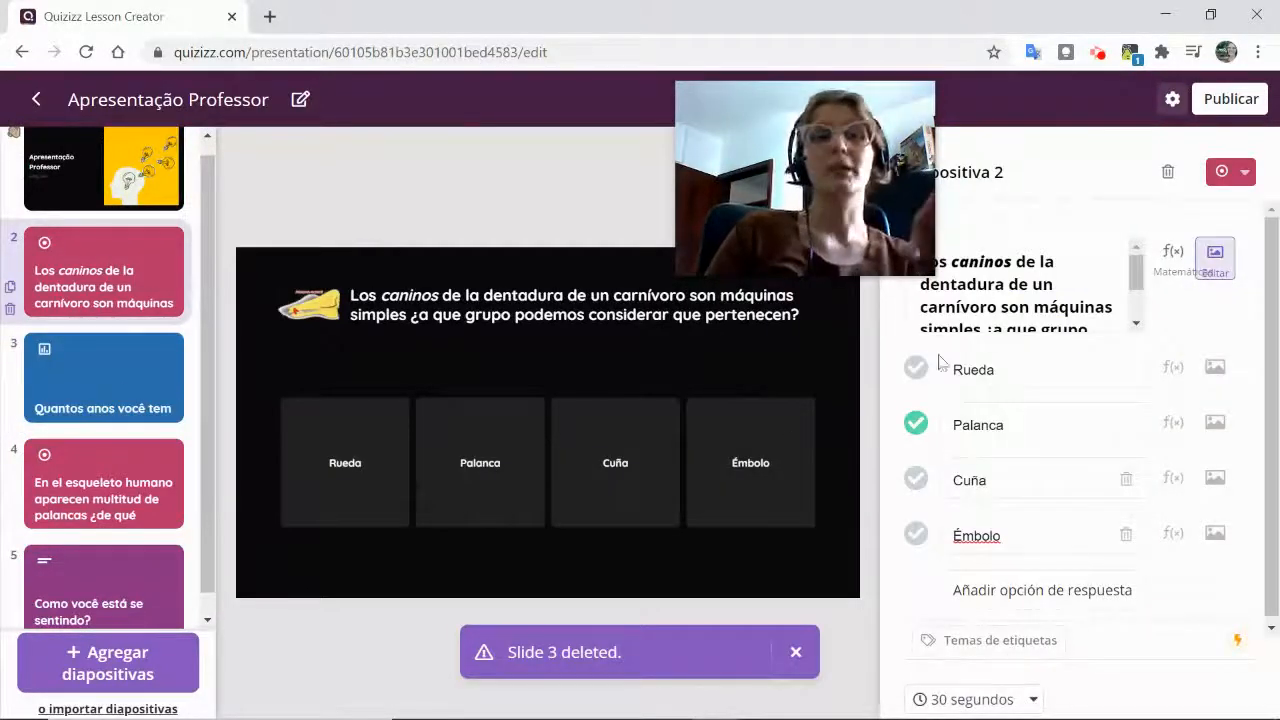
- Start publishing the Apresentação Professor lesson and choose Portuguese as its language
{"action": "left_click", "coordinate": [1236, 98]}
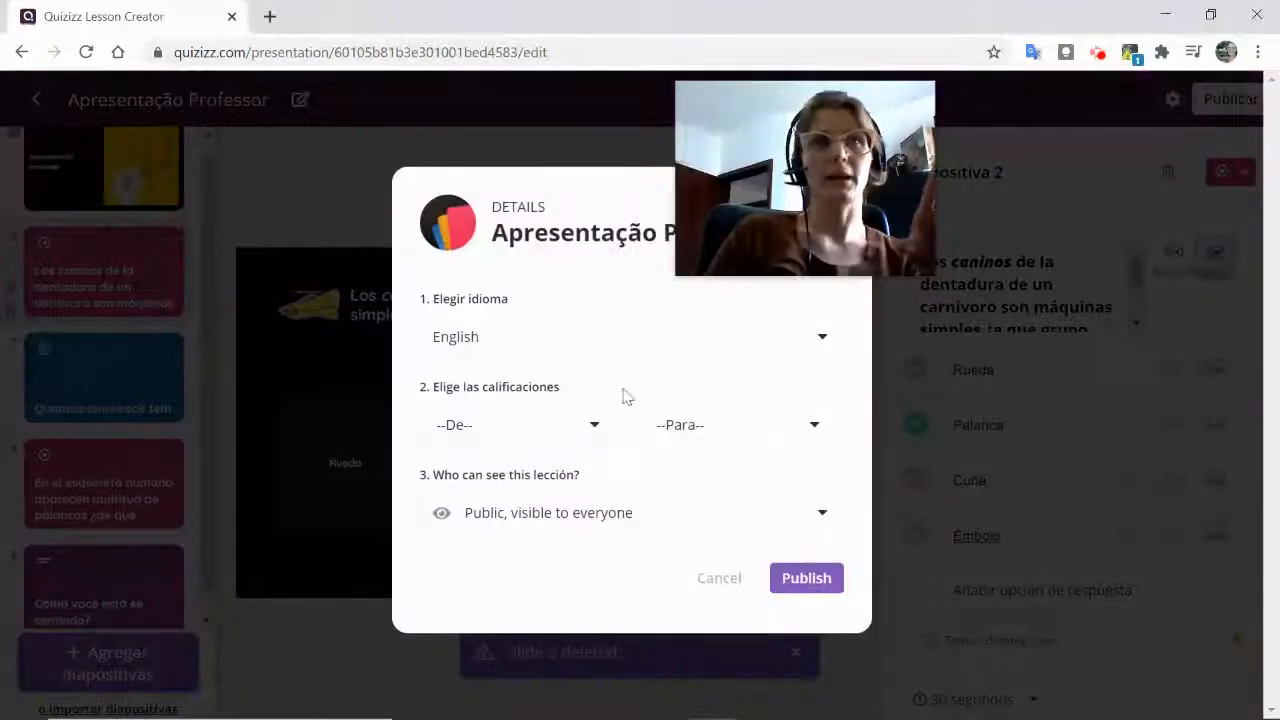
{"action": "left_click", "coordinate": [486, 345]}
{"action": "scroll", "coordinate": [493, 443], "scroll_direction": "down", "scroll_amount": 5}
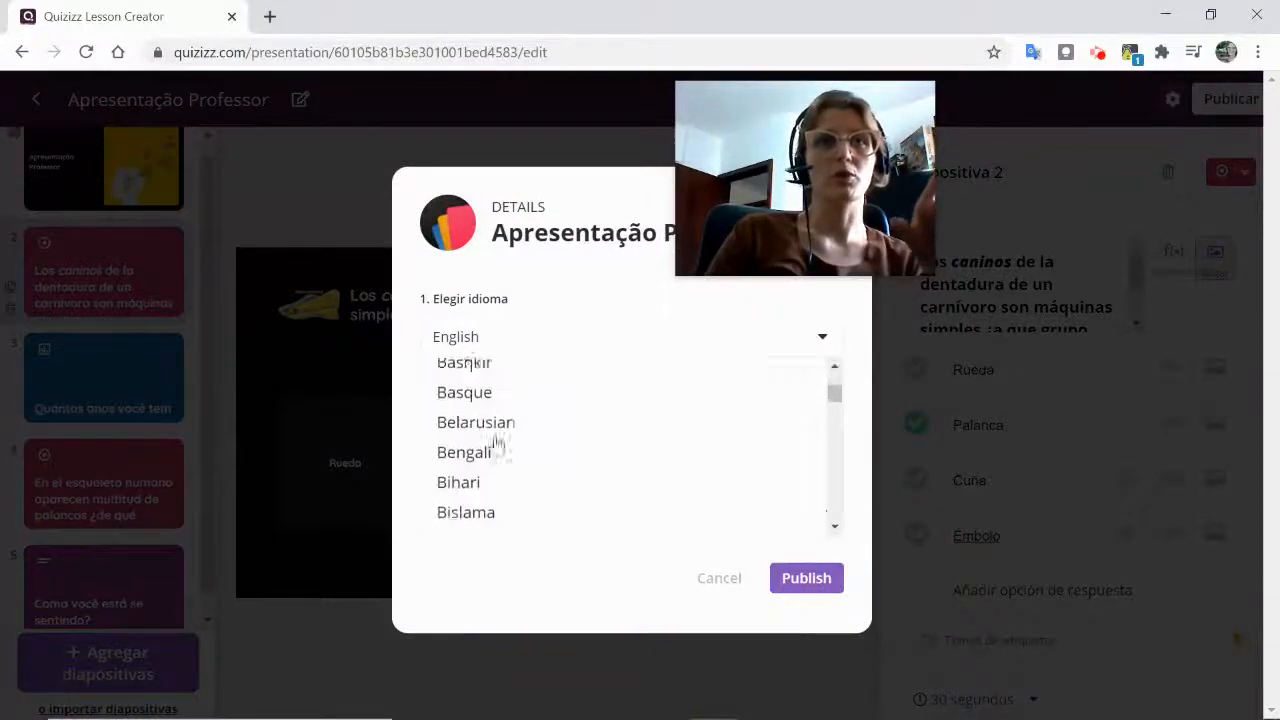
{"action": "left_click", "coordinate": [500, 337]}
{"action": "left_click", "coordinate": [500, 337]}
{"action": "scroll", "coordinate": [472, 424], "scroll_direction": "down", "scroll_amount": 12}
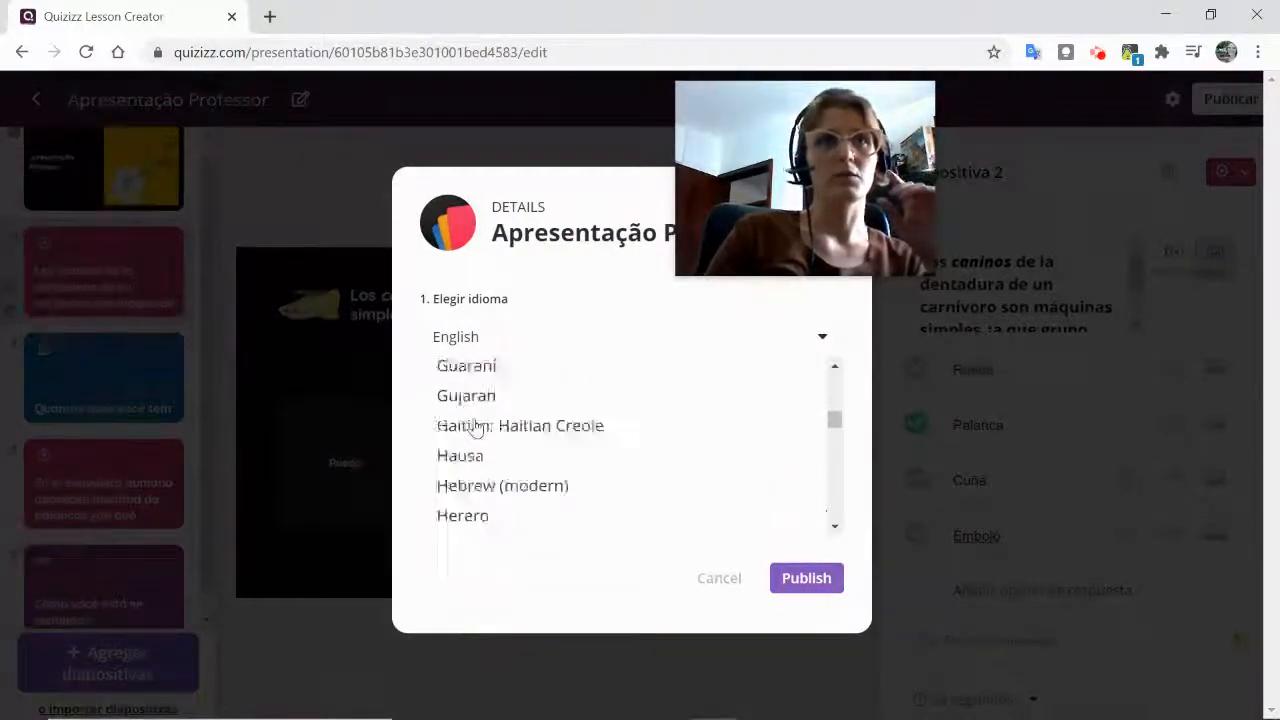
{"action": "scroll", "coordinate": [476, 428], "scroll_direction": "down", "scroll_amount": 15}
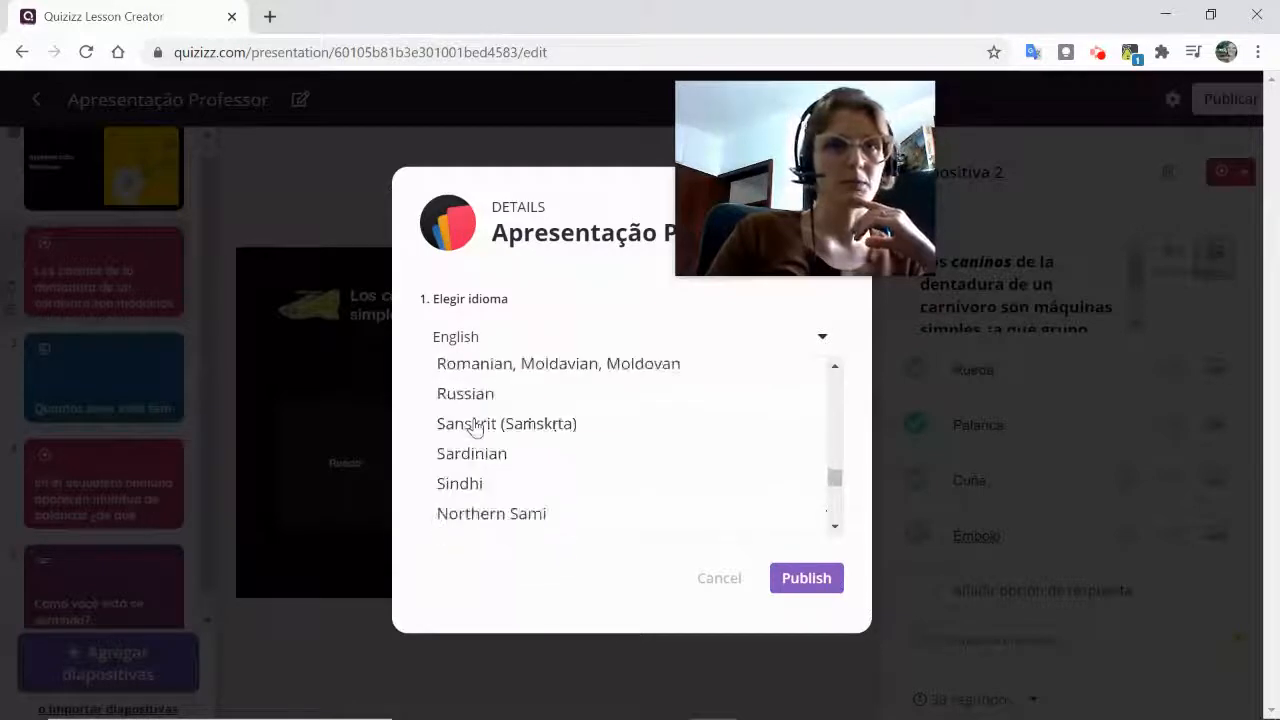
{"action": "scroll", "coordinate": [475, 427], "scroll_direction": "up", "scroll_amount": 4}
{"action": "scroll", "coordinate": [480, 427], "scroll_direction": "down", "scroll_amount": 3}
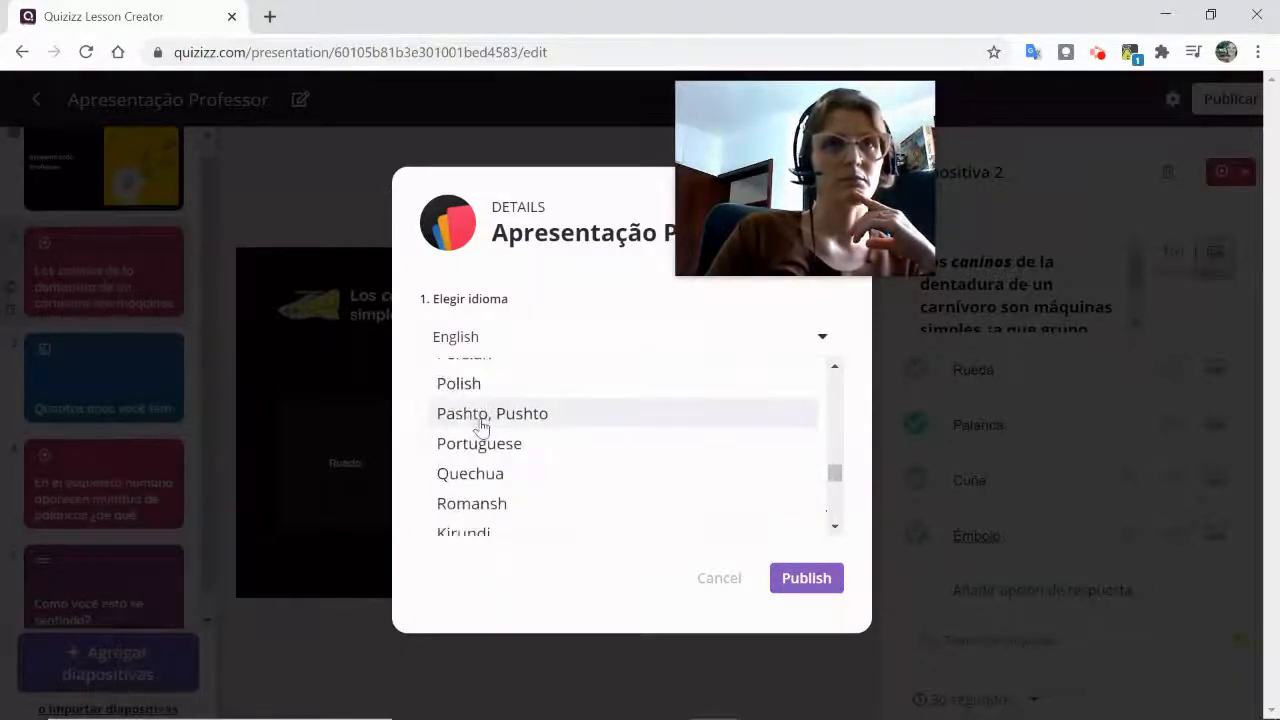
{"action": "left_click", "coordinate": [480, 445]}
- Set the lesson's grade level to Professional Development and publish the lesson
{"action": "left_click", "coordinate": [510, 425]}
{"action": "scroll", "coordinate": [513, 537], "scroll_direction": "down", "scroll_amount": 2}
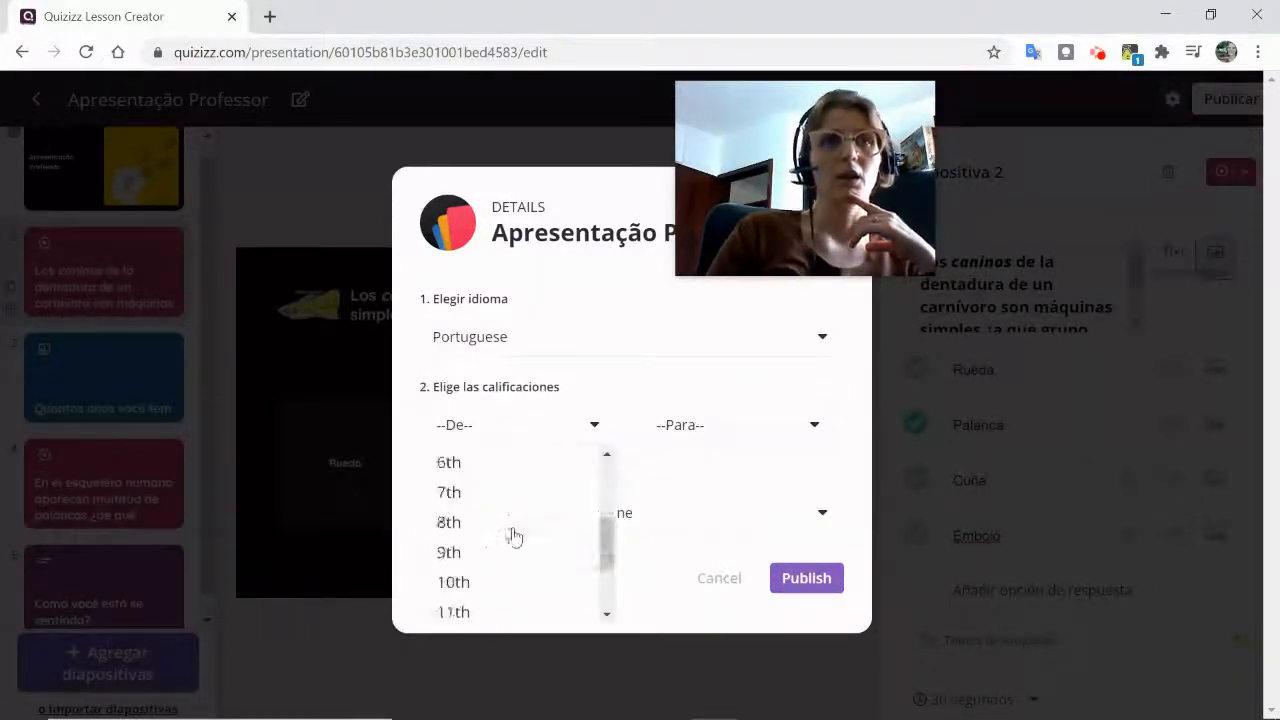
{"action": "scroll", "coordinate": [513, 537], "scroll_direction": "down", "scroll_amount": 2}
{"action": "left_click", "coordinate": [508, 606]}
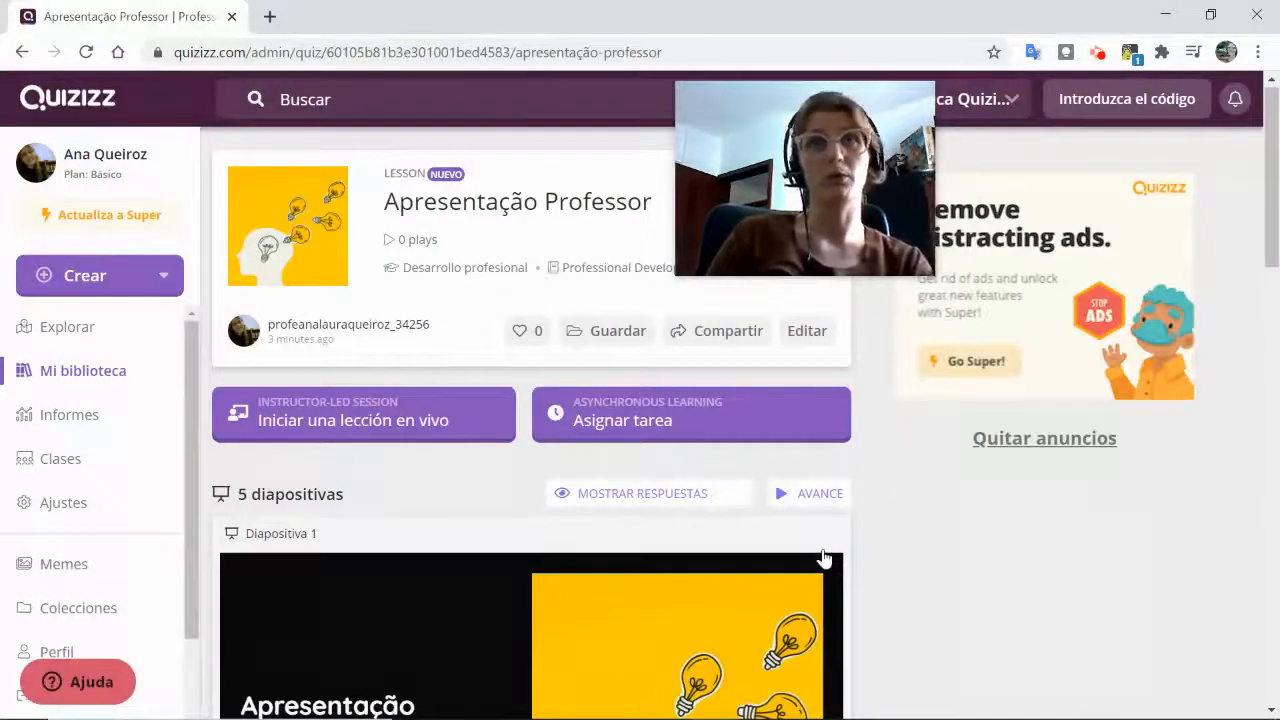
- Review the published lesson's slides and questions from start to end, and return to the library (Mi biblioteca)
{"action": "scroll", "coordinate": [823, 558], "scroll_direction": "down", "scroll_amount": 2}
{"action": "scroll", "coordinate": [823, 558], "scroll_direction": "up", "scroll_amount": 2}
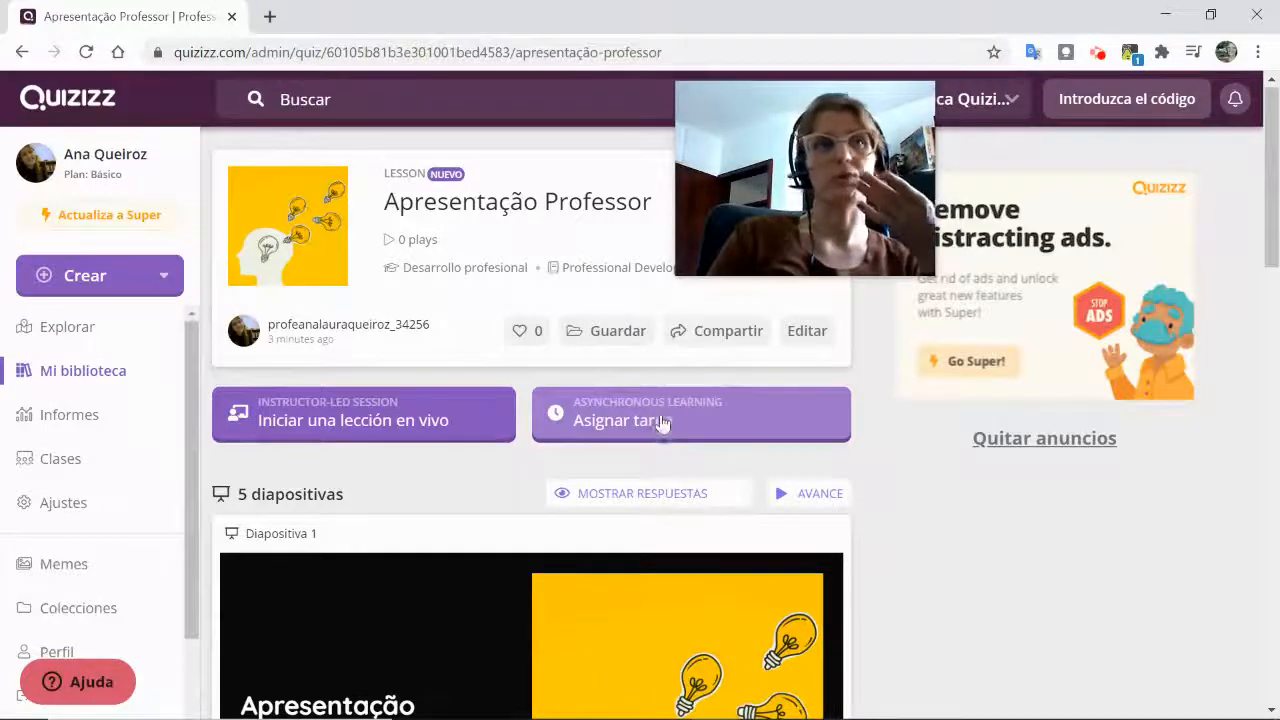
{"action": "scroll", "coordinate": [335, 415], "scroll_direction": "down", "scroll_amount": 10}
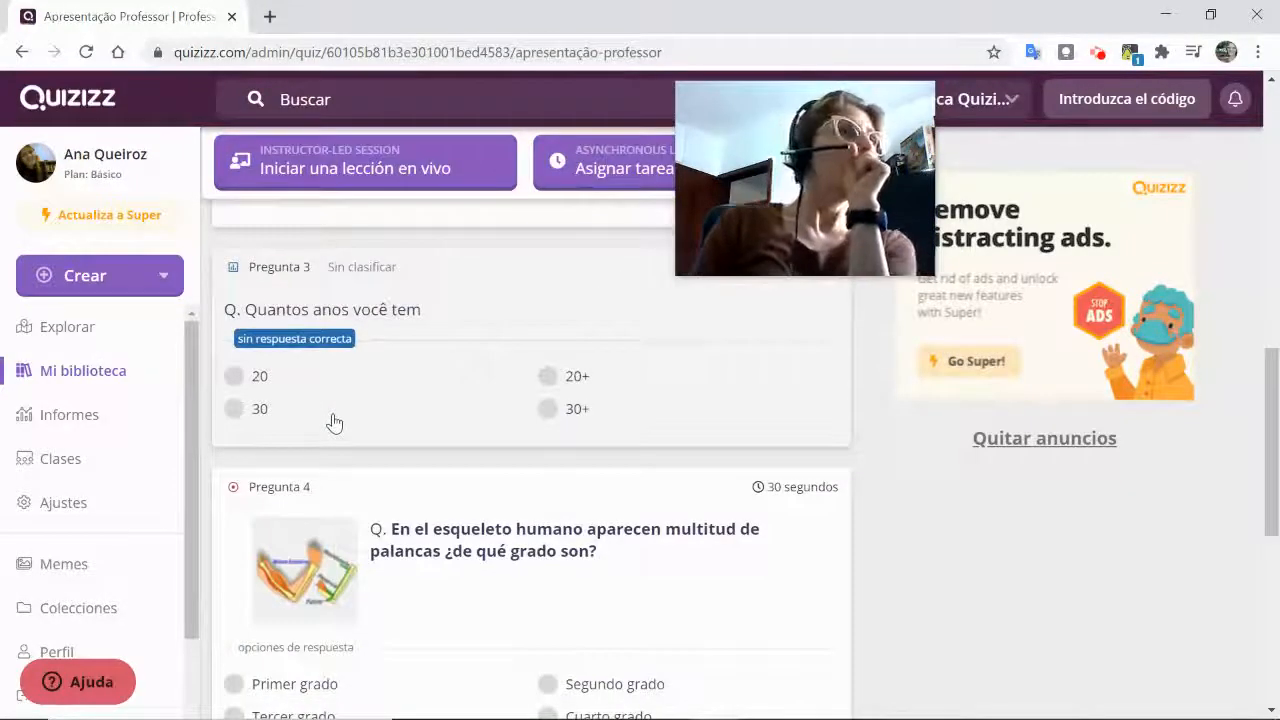
{"action": "scroll", "coordinate": [335, 425], "scroll_direction": "up", "scroll_amount": 3}
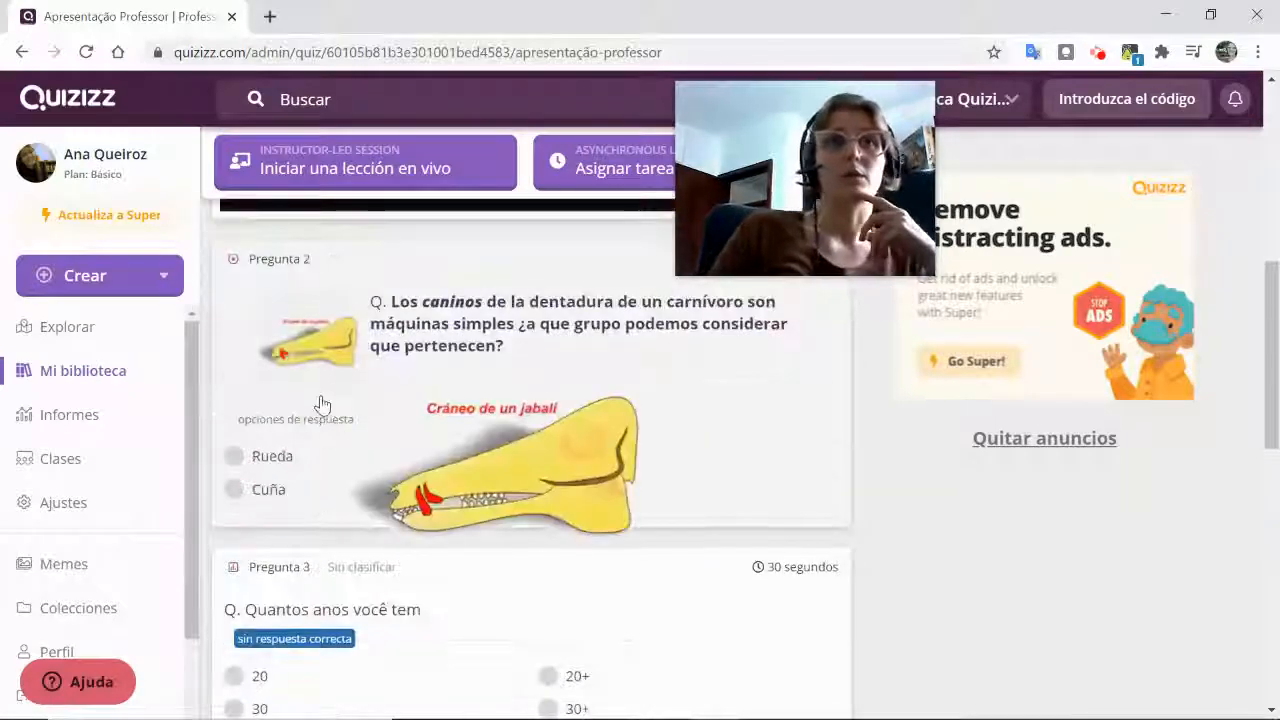
{"action": "scroll", "coordinate": [477, 381], "scroll_direction": "up", "scroll_amount": 3}
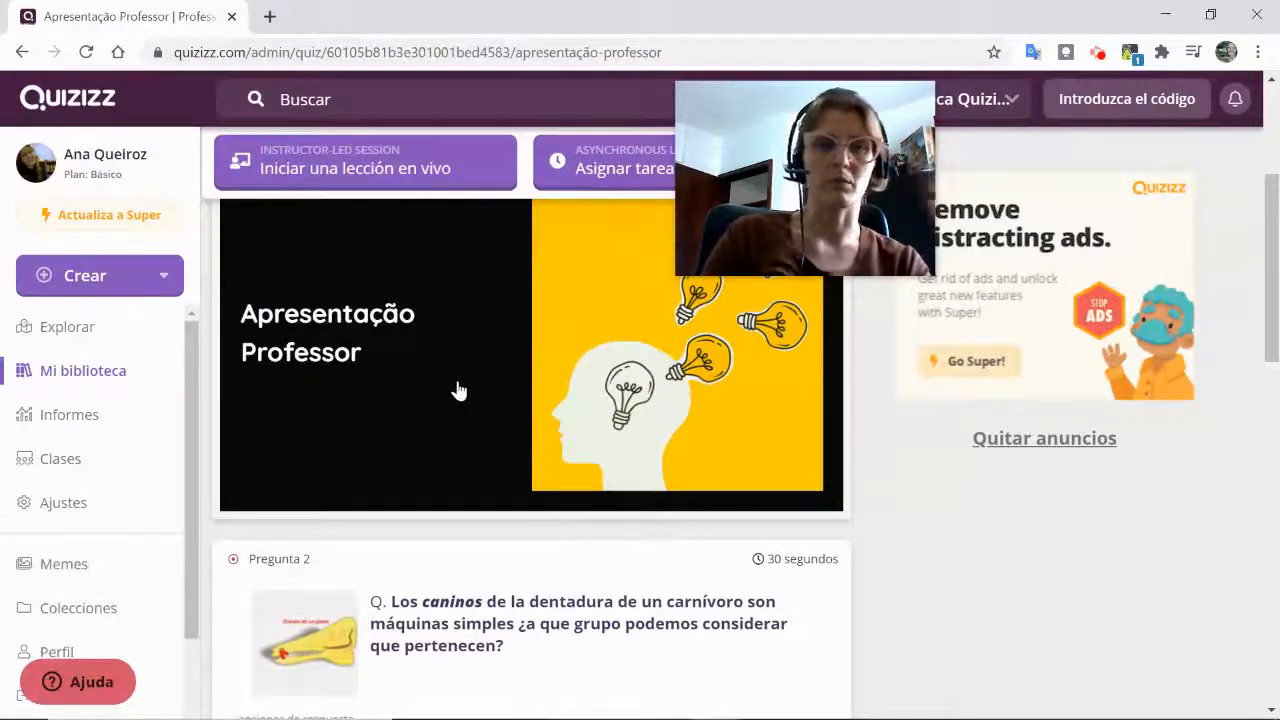
{"action": "scroll", "coordinate": [458, 390], "scroll_direction": "down", "scroll_amount": 10}
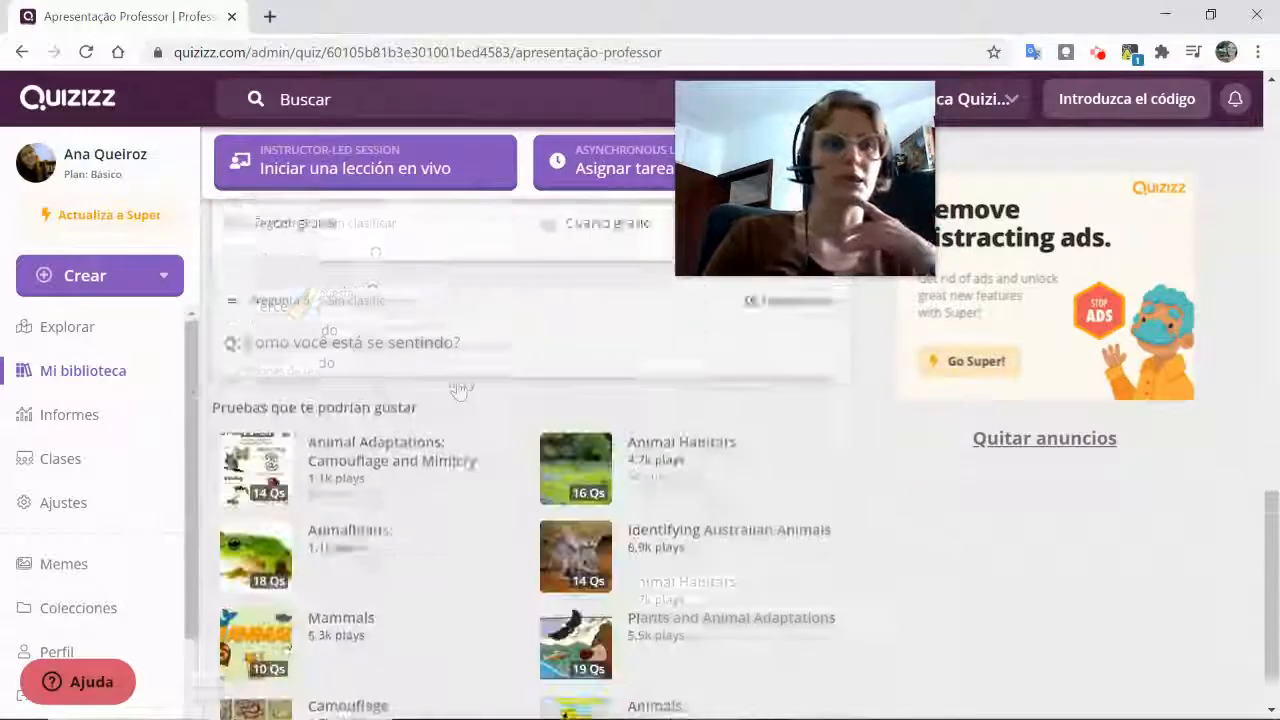
{"action": "scroll", "coordinate": [371, 540], "scroll_direction": "up", "scroll_amount": 10}
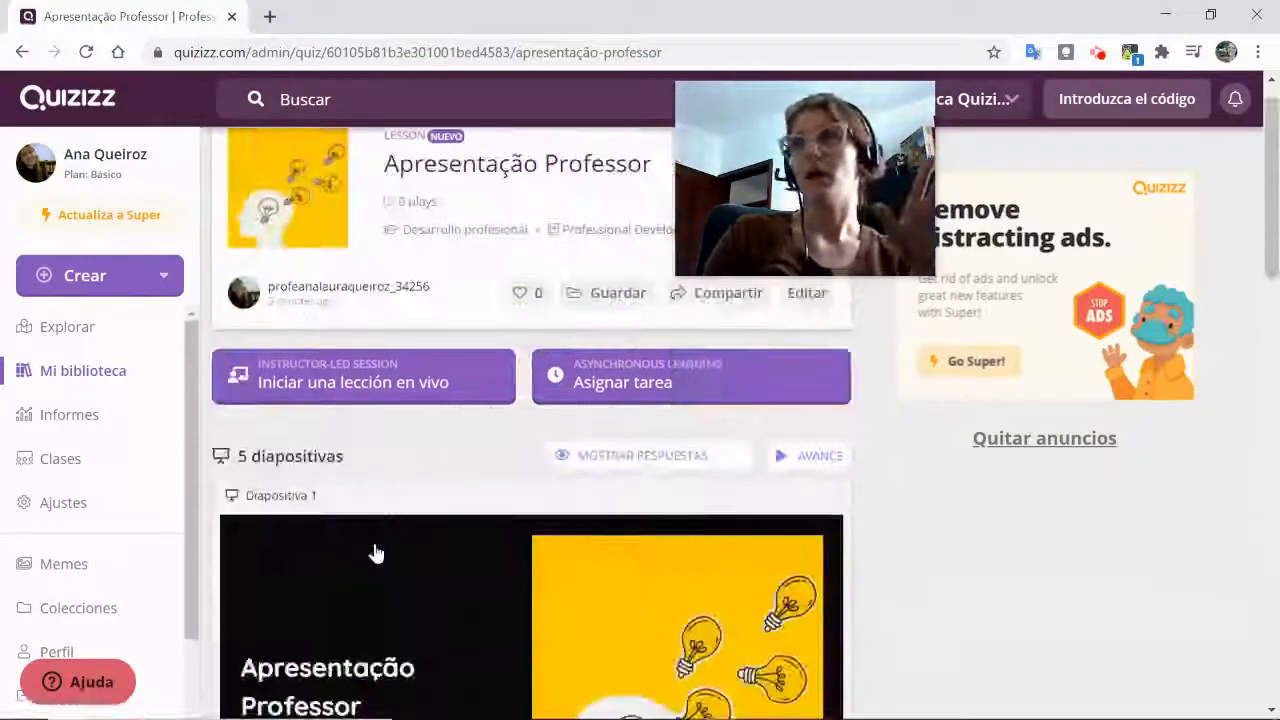
{"action": "left_click", "coordinate": [106, 362]}
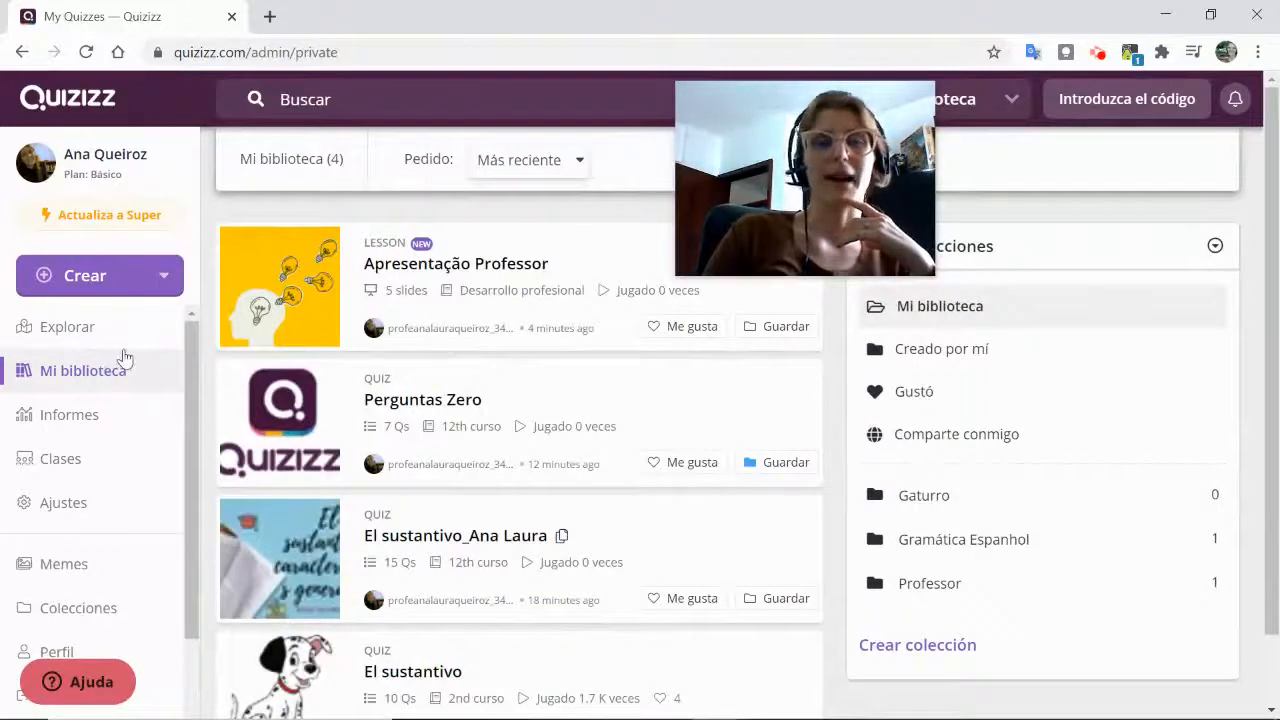